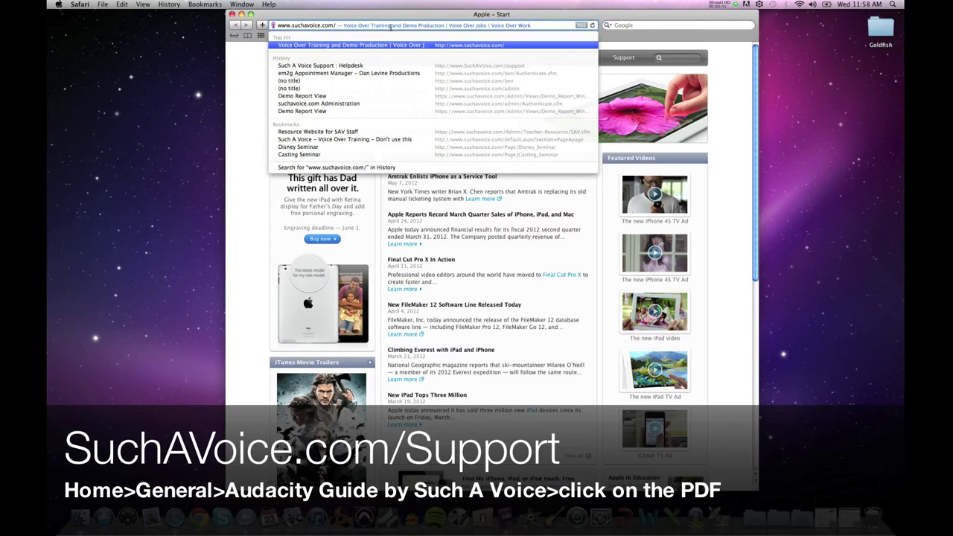
Go to the suchavoice.com support site and open the PDF attached to the General article "Audacity Guide by Such A Voice".
{"action": "key", "text": "Return"}
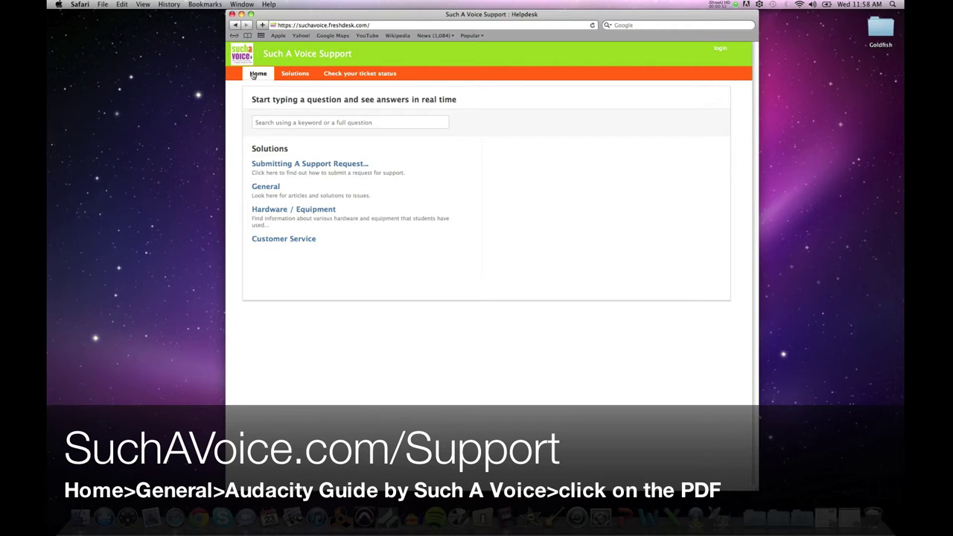
{"action": "left_click", "coordinate": [266, 188]}
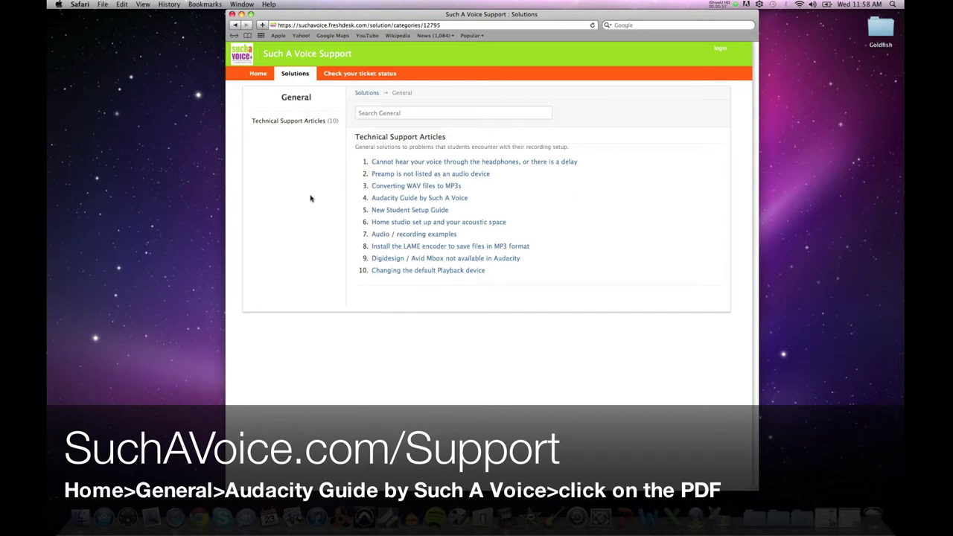
{"action": "left_click", "coordinate": [386, 201]}
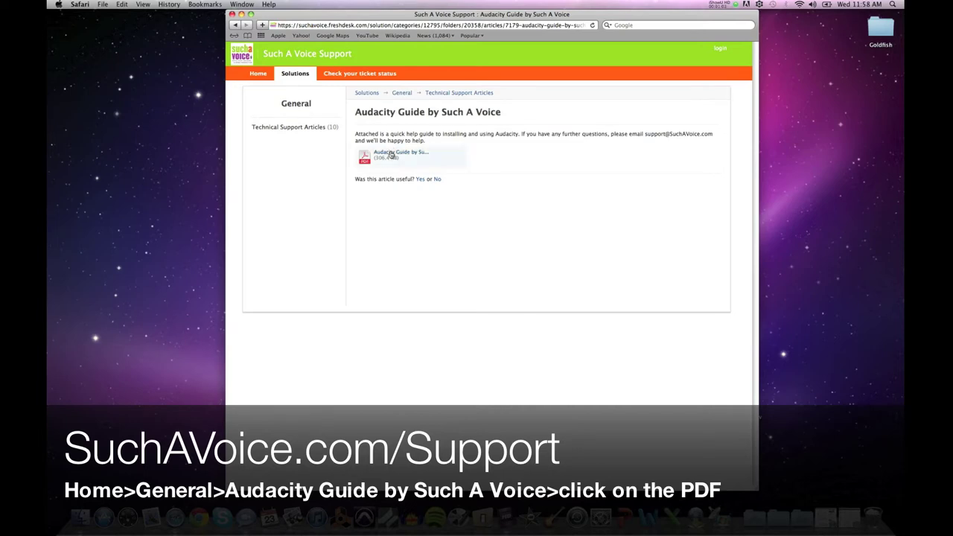
{"action": "left_click", "coordinate": [391, 154]}
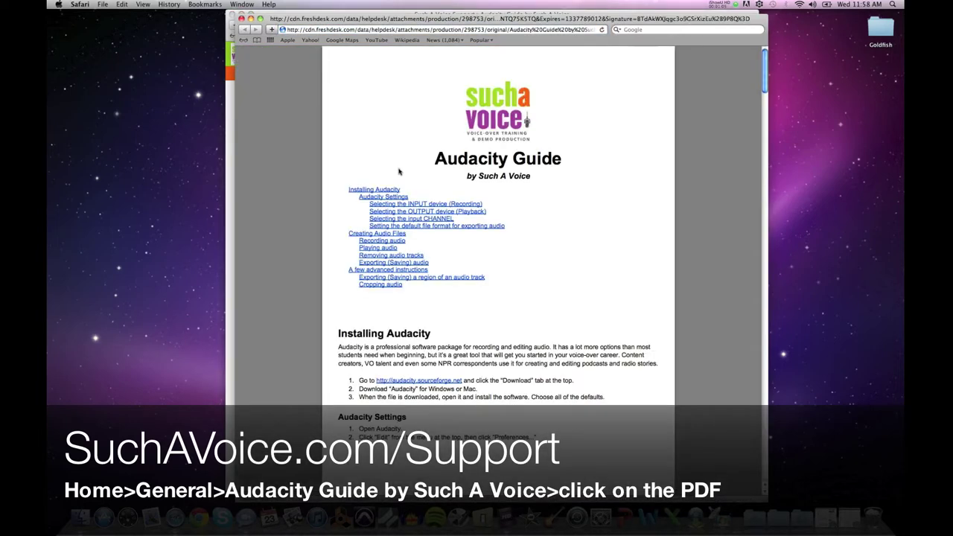
Read through the Audacity Guide from the installation section to exporting audio, and minimize both browser windows.
{"action": "scroll", "coordinate": [409, 191], "scroll_direction": "down", "scroll_amount": 3}
{"action": "scroll", "coordinate": [406, 213], "scroll_direction": "down", "scroll_amount": 3}
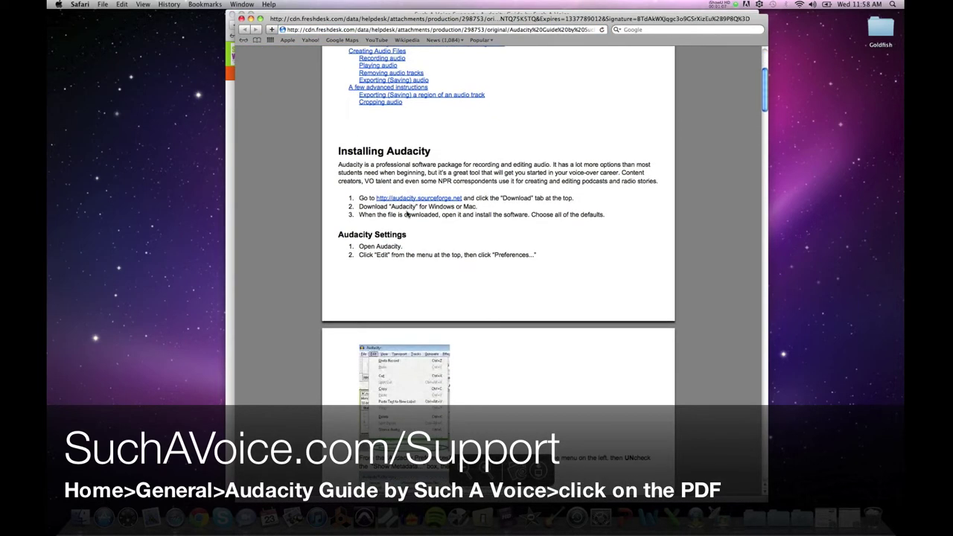
{"action": "scroll", "coordinate": [406, 214], "scroll_direction": "down", "scroll_amount": 5}
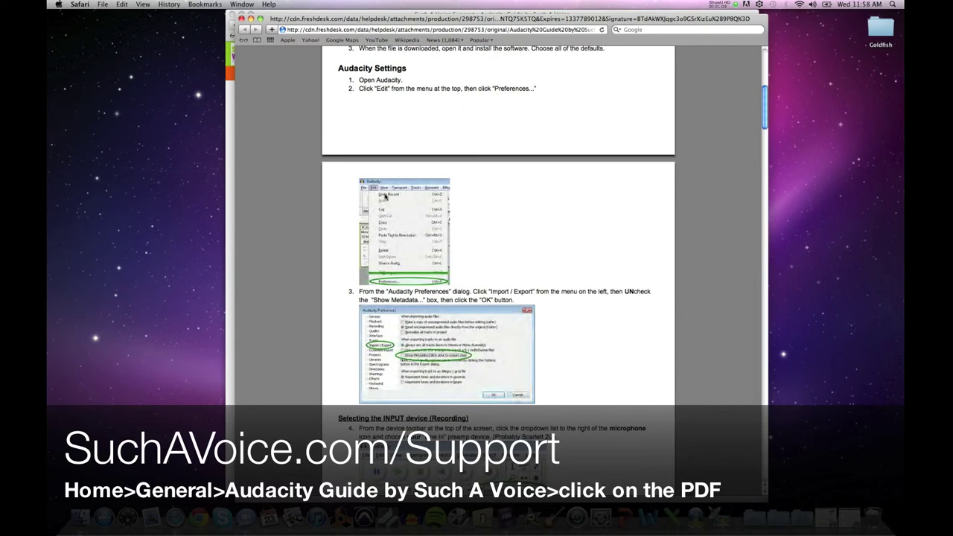
{"action": "scroll", "coordinate": [365, 149], "scroll_direction": "down", "scroll_amount": 8}
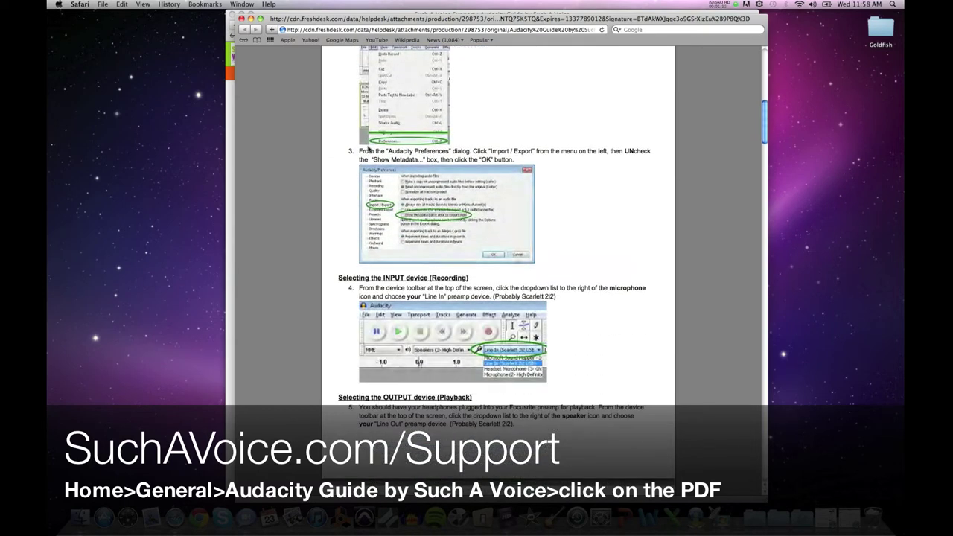
{"action": "scroll", "coordinate": [378, 158], "scroll_direction": "down", "scroll_amount": 3}
{"action": "scroll", "coordinate": [378, 158], "scroll_direction": "down", "scroll_amount": 2}
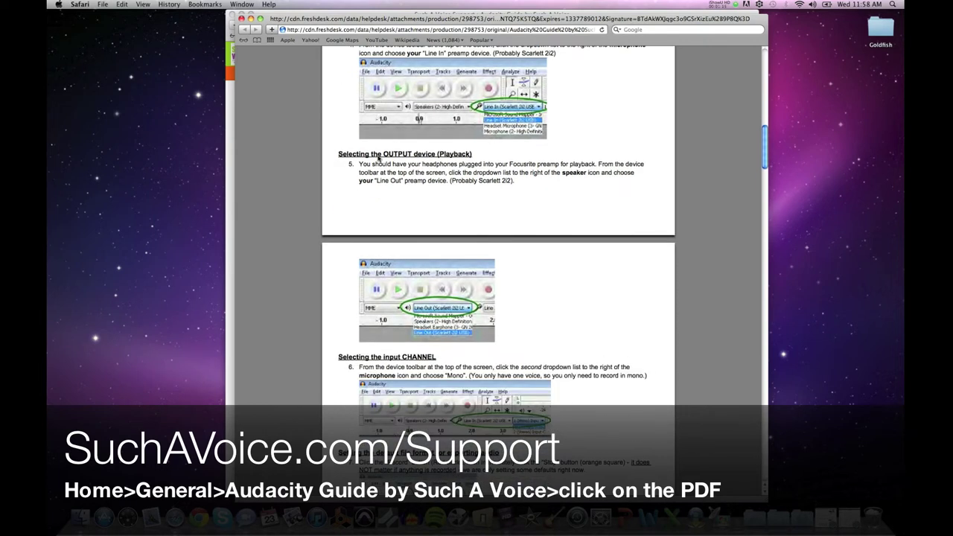
{"action": "scroll", "coordinate": [378, 158], "scroll_direction": "down", "scroll_amount": 1}
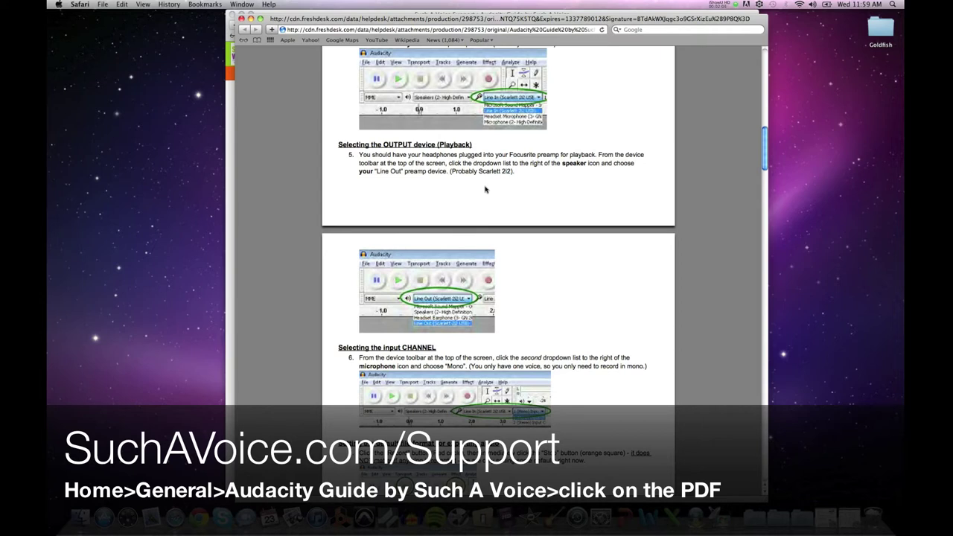
{"action": "scroll", "coordinate": [447, 245], "scroll_direction": "down", "scroll_amount": 5}
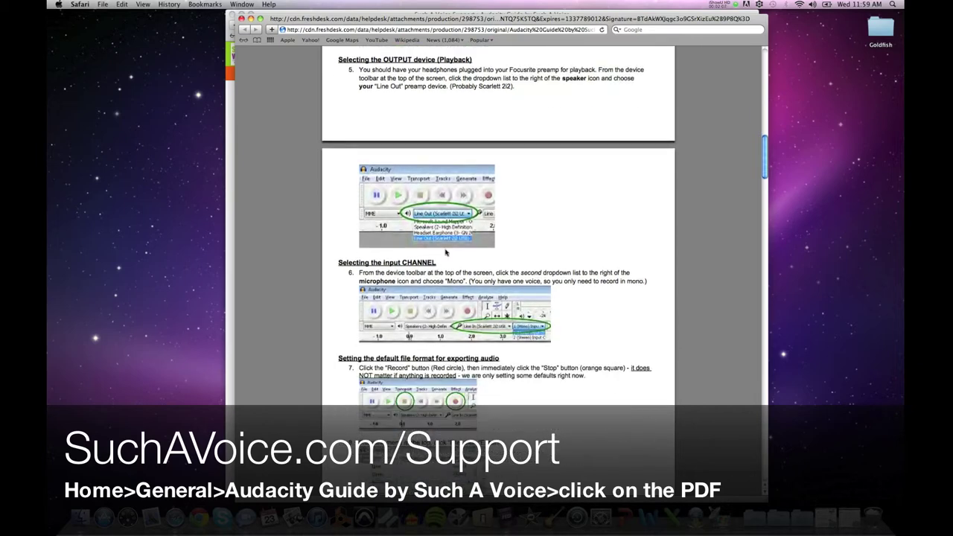
{"action": "scroll", "coordinate": [446, 252], "scroll_direction": "down", "scroll_amount": 7}
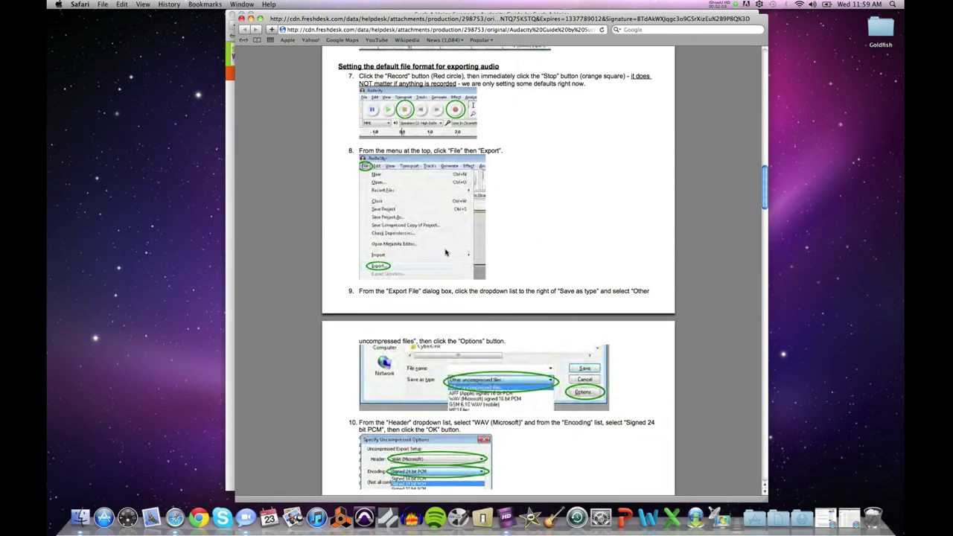
{"action": "scroll", "coordinate": [445, 252], "scroll_direction": "down", "scroll_amount": 6}
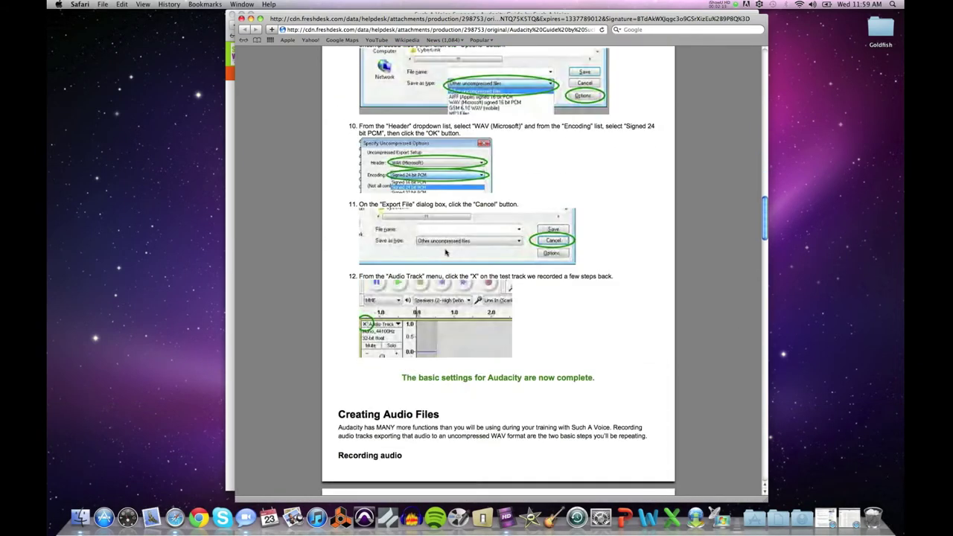
{"action": "scroll", "coordinate": [446, 252], "scroll_direction": "down", "scroll_amount": 9}
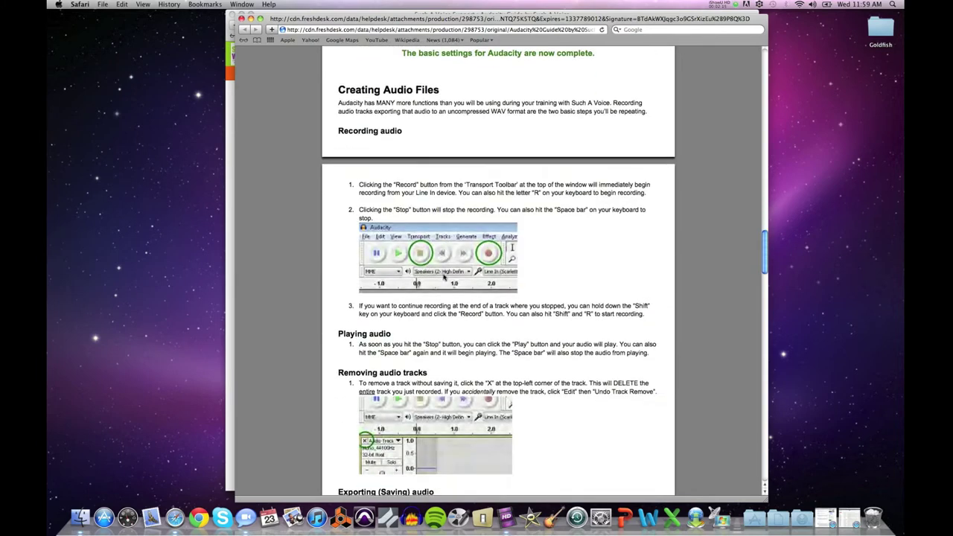
{"action": "scroll", "coordinate": [444, 277], "scroll_direction": "down", "scroll_amount": 4}
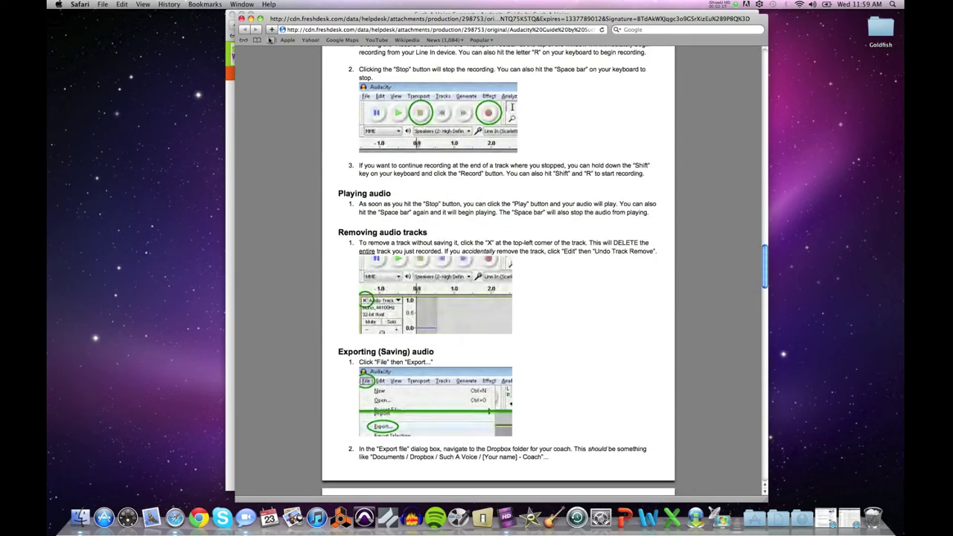
{"action": "left_click", "coordinate": [241, 19]}
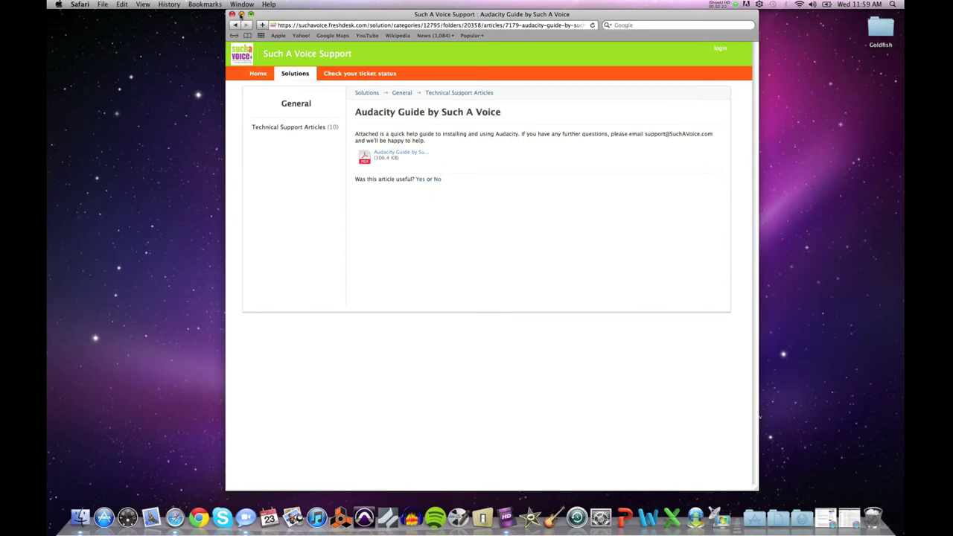
{"action": "left_click", "coordinate": [241, 14]}
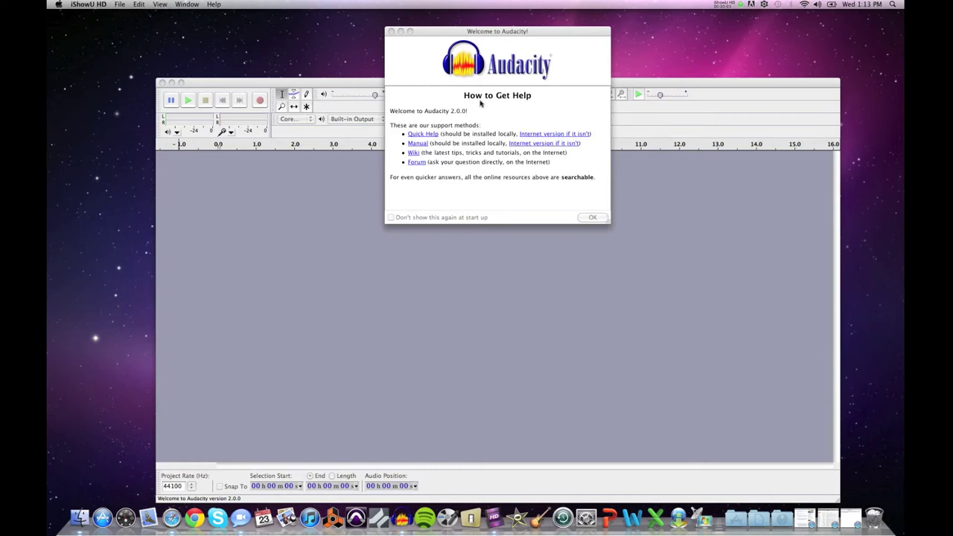
In Audacity, dismiss the welcome message and close the empty project window.
{"action": "left_click_drag", "start_coordinate": [474, 33], "coordinate": [455, 33]}
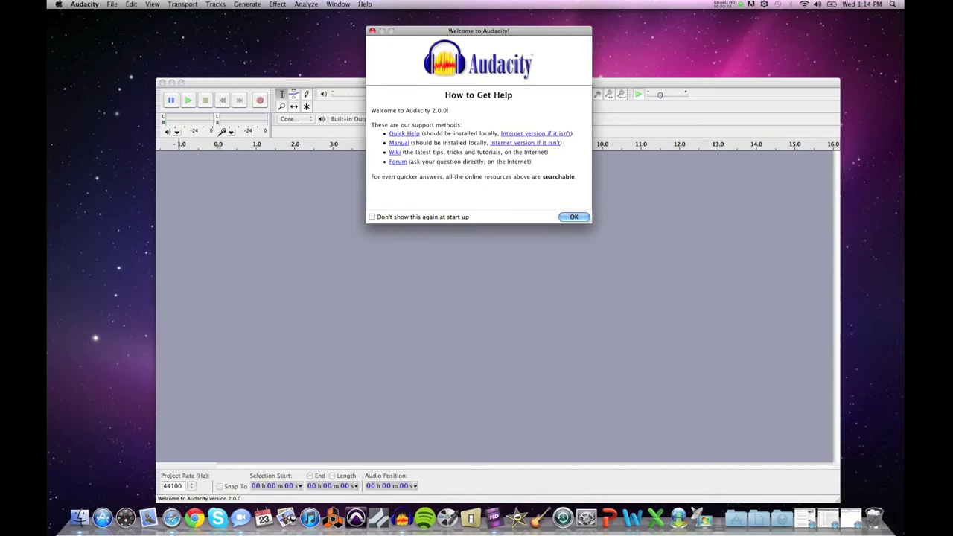
{"action": "left_click", "coordinate": [572, 217]}
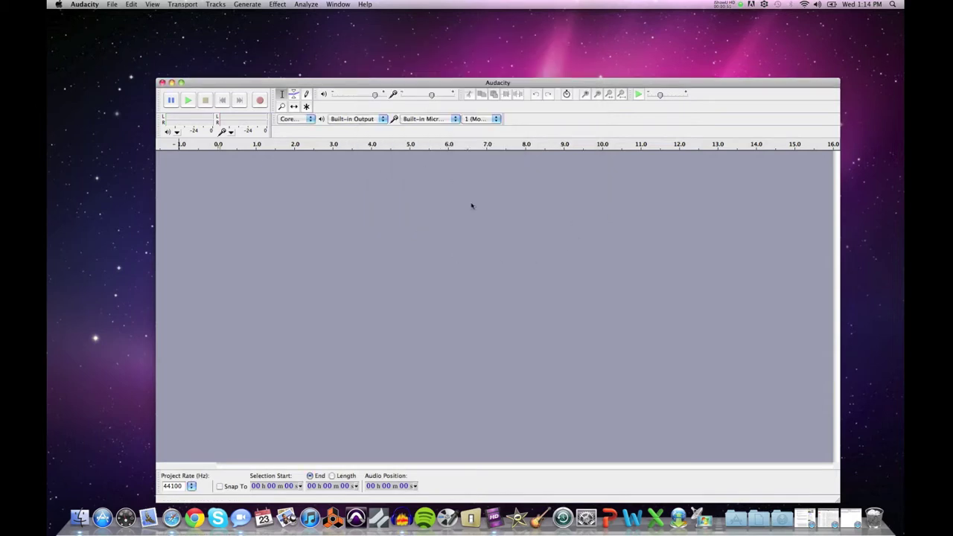
{"action": "left_click", "coordinate": [163, 83]}
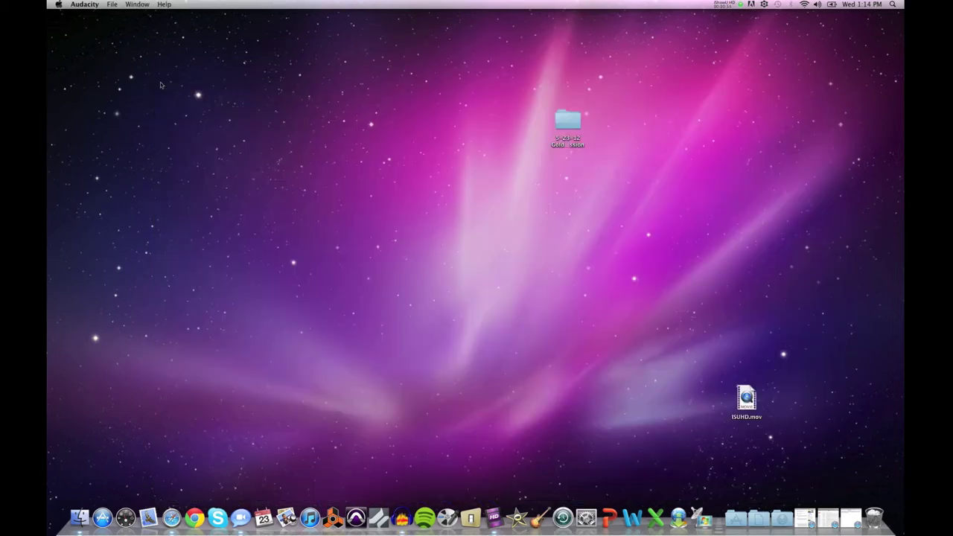
Create a new project and move its window toward the upper part of the desktop.
{"action": "left_click", "coordinate": [111, 4]}
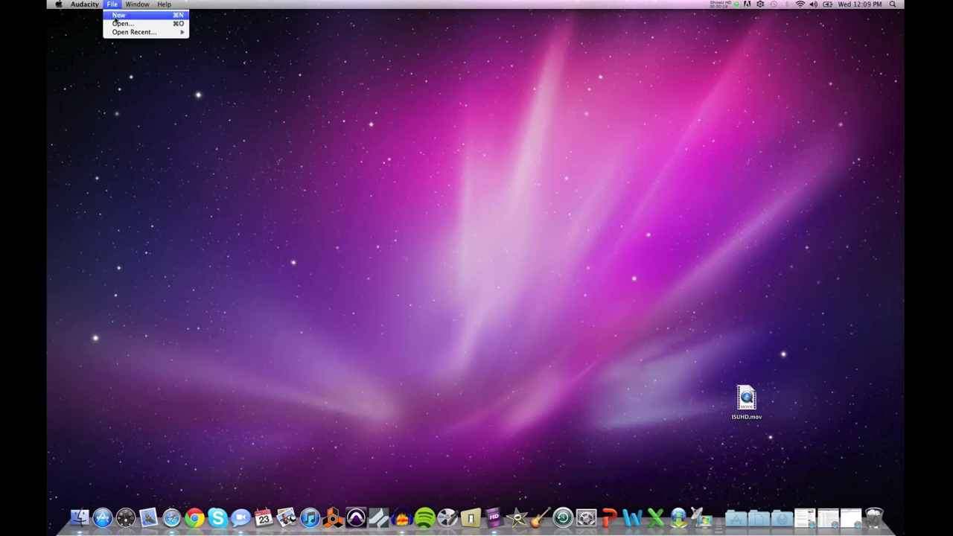
{"action": "left_click", "coordinate": [118, 15]}
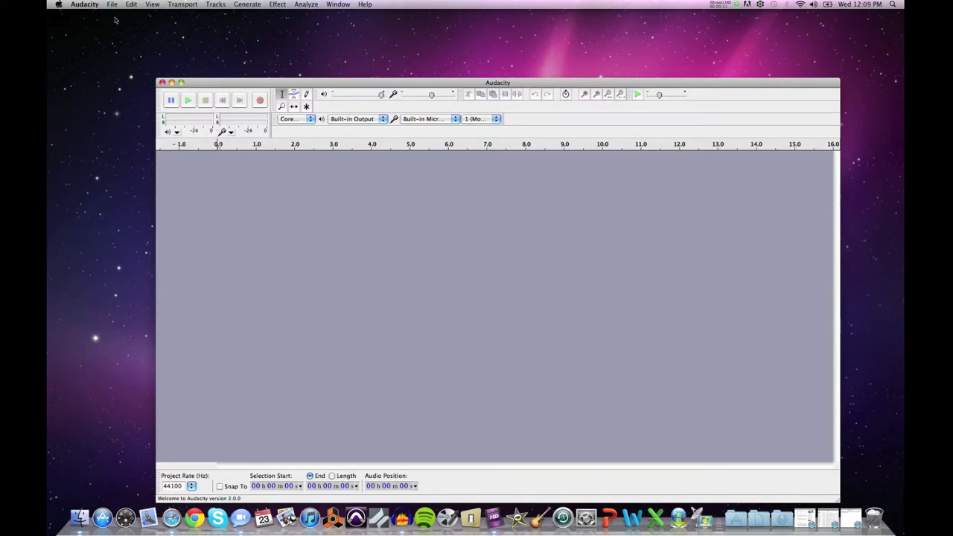
{"action": "left_click_drag", "start_coordinate": [227, 83], "coordinate": [192, 43]}
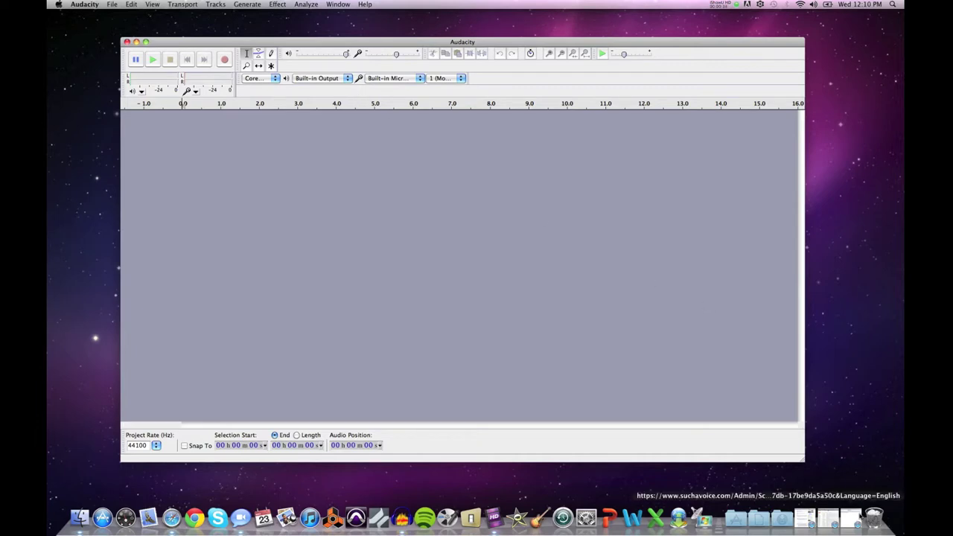
Restore the minimized Goldfish Crackers script window in Safari and arrange it behind the Audacity window so both can be reached.
{"action": "left_click", "coordinate": [855, 519]}
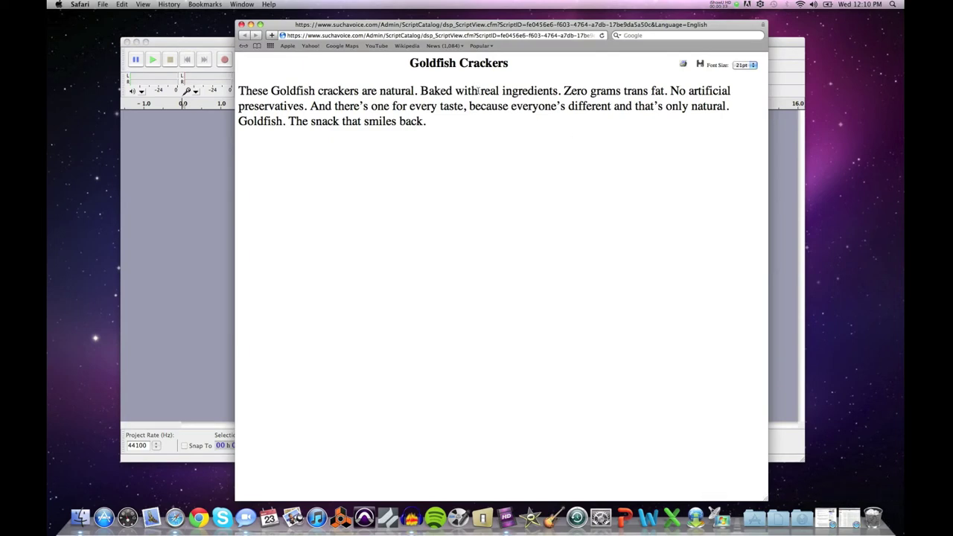
{"action": "left_click_drag", "start_coordinate": [493, 25], "coordinate": [553, 17]}
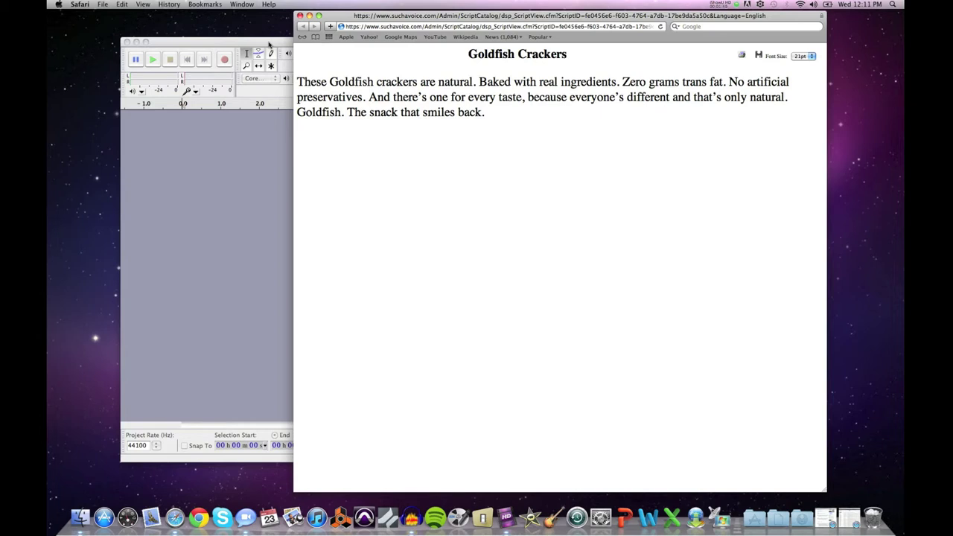
{"action": "left_click", "coordinate": [270, 45]}
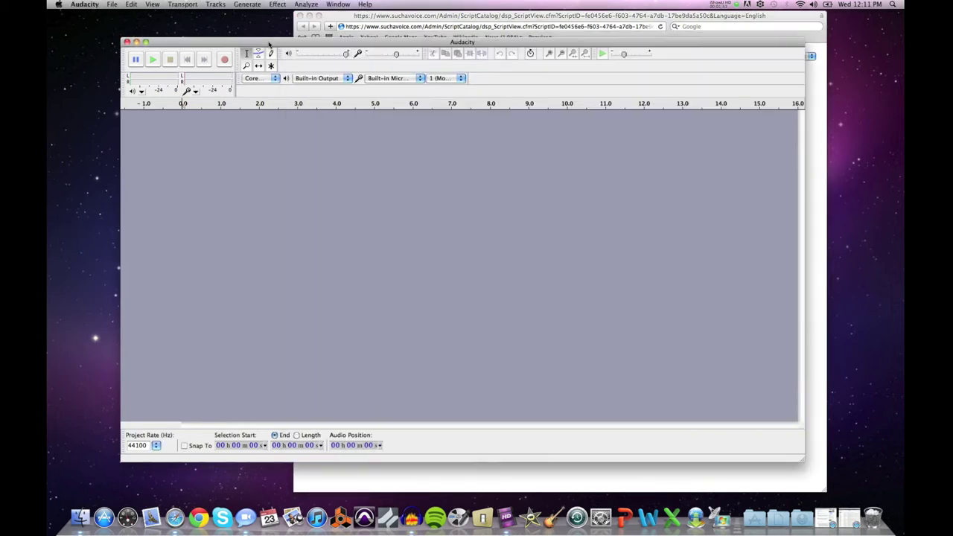
{"action": "left_click_drag", "start_coordinate": [270, 45], "coordinate": [226, 32]}
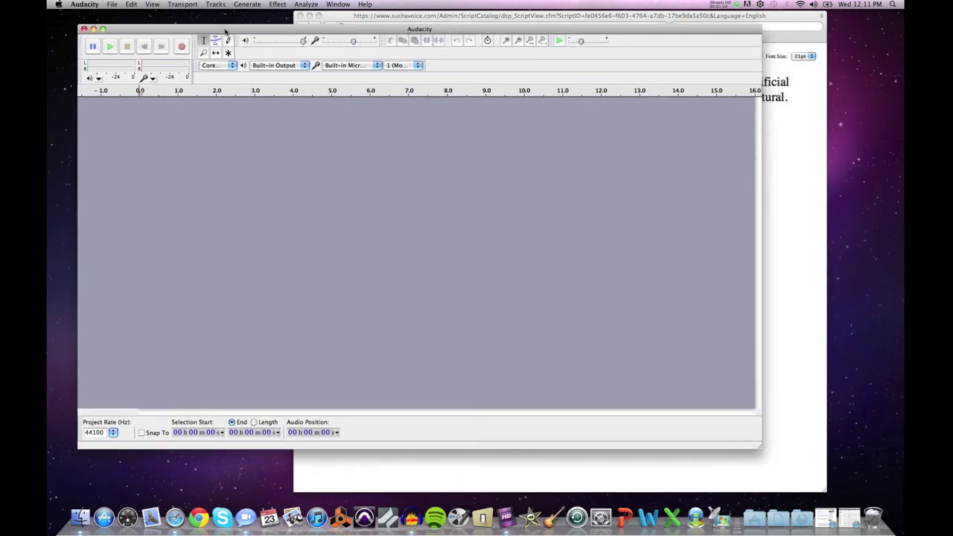
{"action": "left_click_drag", "start_coordinate": [225, 32], "coordinate": [232, 30]}
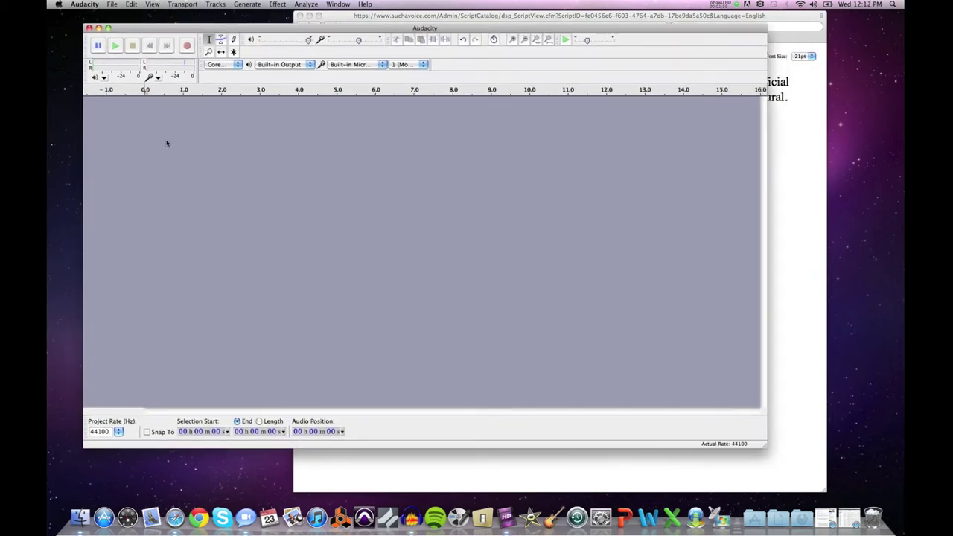
Record a mono voice take of about 1 minute 20 seconds, bringing up the Goldfish Crackers script to read during recording.
{"action": "left_click", "coordinate": [186, 46]}
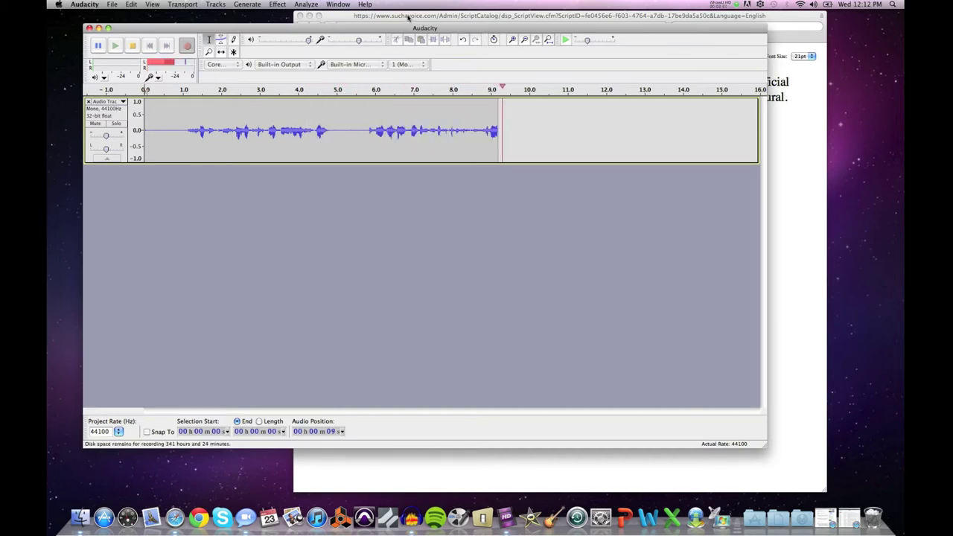
{"action": "left_click", "coordinate": [408, 16]}
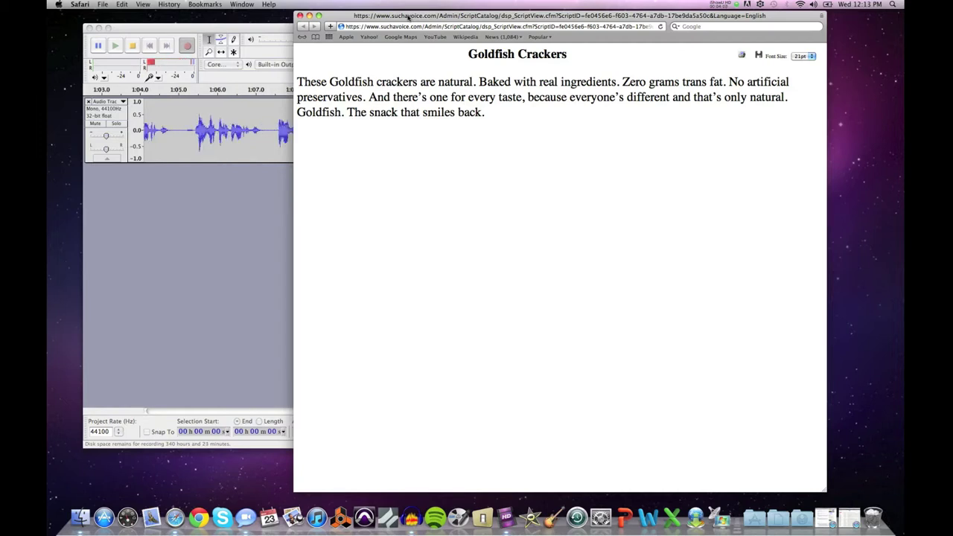
{"action": "left_click", "coordinate": [232, 29]}
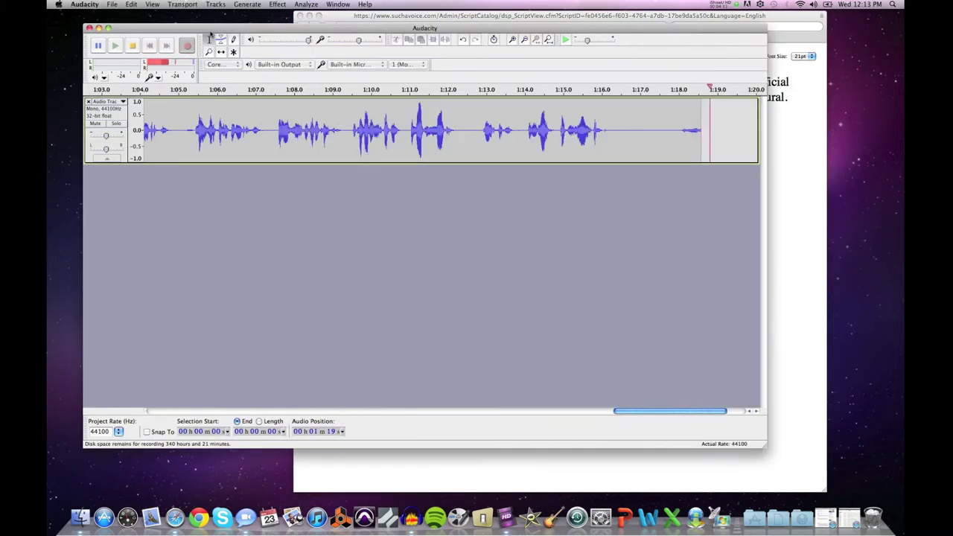
{"action": "left_click", "coordinate": [132, 46]}
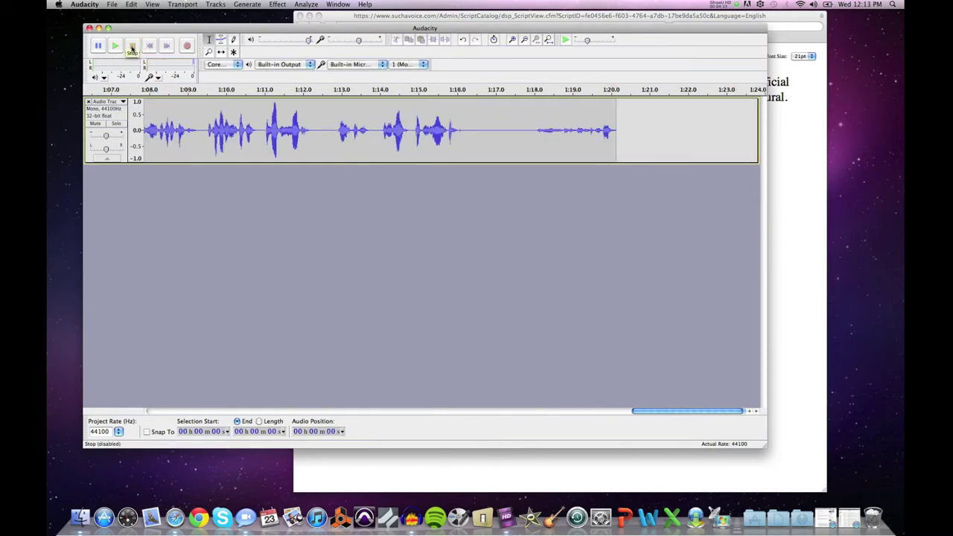
Make the recorded audio track taller and return to the start of the timeline.
{"action": "left_click_drag", "start_coordinate": [158, 164], "coordinate": [138, 274]}
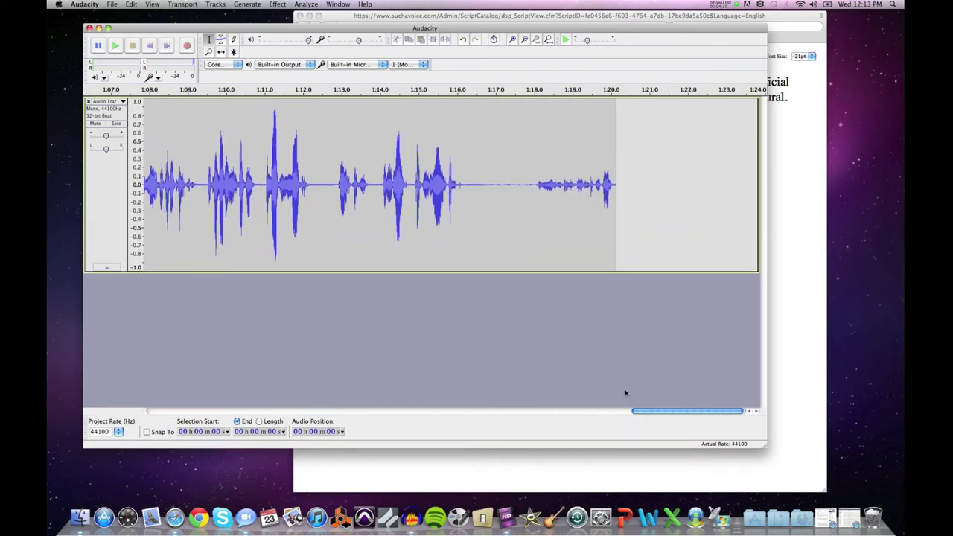
{"action": "left_click_drag", "start_coordinate": [656, 412], "coordinate": [158, 409]}
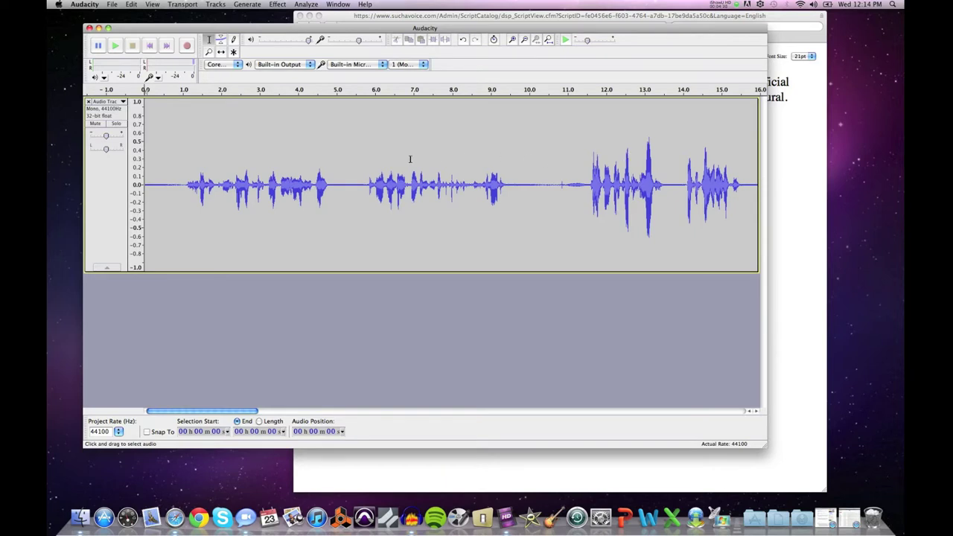
Zoom in closely on the waveform at about 2.3 seconds with the Zoom tool.
{"action": "left_click", "coordinate": [210, 52]}
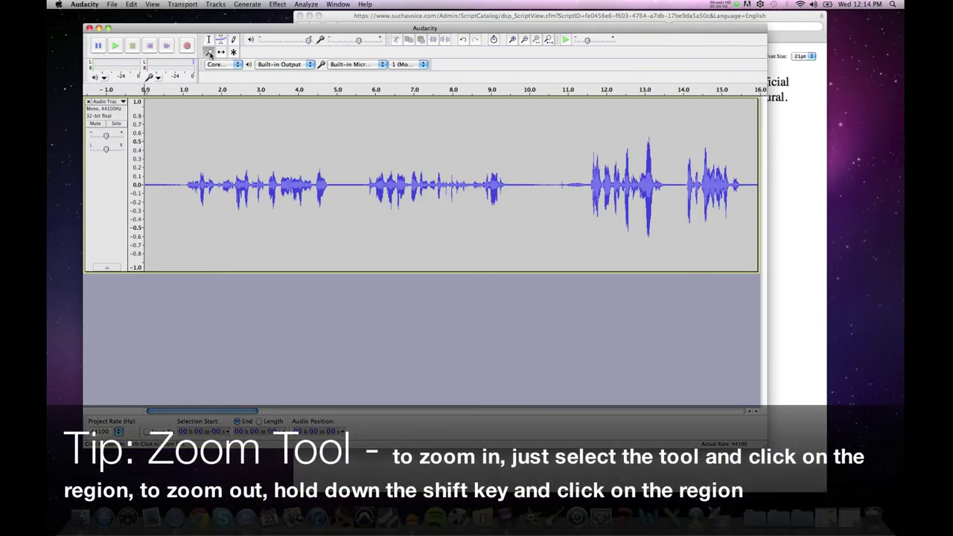
{"action": "left_click", "coordinate": [231, 161]}
{"action": "left_click", "coordinate": [231, 162]}
{"action": "left_click", "coordinate": [231, 161]}
{"action": "left_click", "coordinate": [231, 162]}
{"action": "left_click", "coordinate": [231, 161]}
{"action": "left_click", "coordinate": [231, 161]}
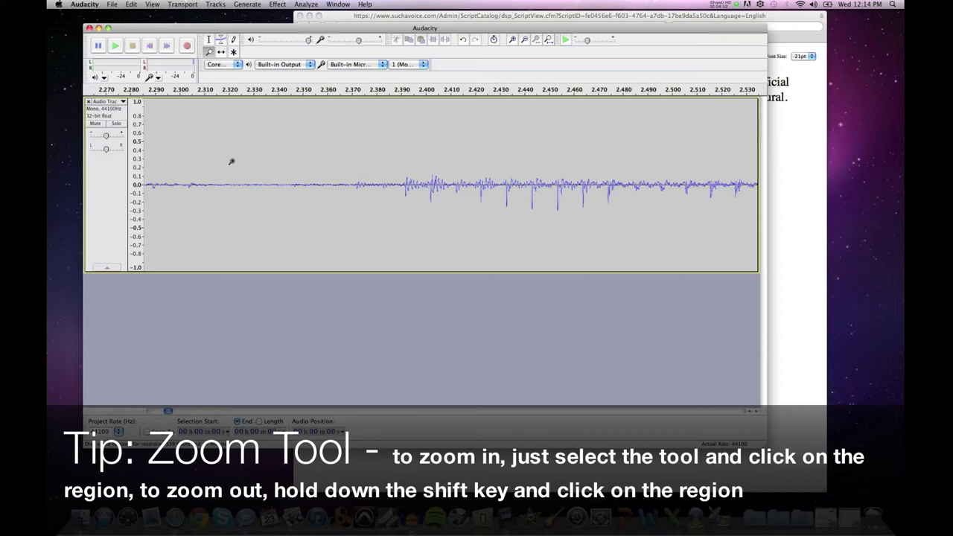
Zoom back out with the Zoom tool until the whole recording fits in view.
{"action": "key", "text": "shift"}
{"action": "left_click", "coordinate": [230, 161], "text": "shift"}
{"action": "left_click", "coordinate": [231, 161], "text": "shift"}
{"action": "left_click", "coordinate": [231, 161], "text": "shift"}
{"action": "left_click", "coordinate": [231, 162], "text": "shift"}
{"action": "left_click", "coordinate": [231, 161], "text": "shift"}
{"action": "left_click", "coordinate": [230, 162], "text": "shift"}
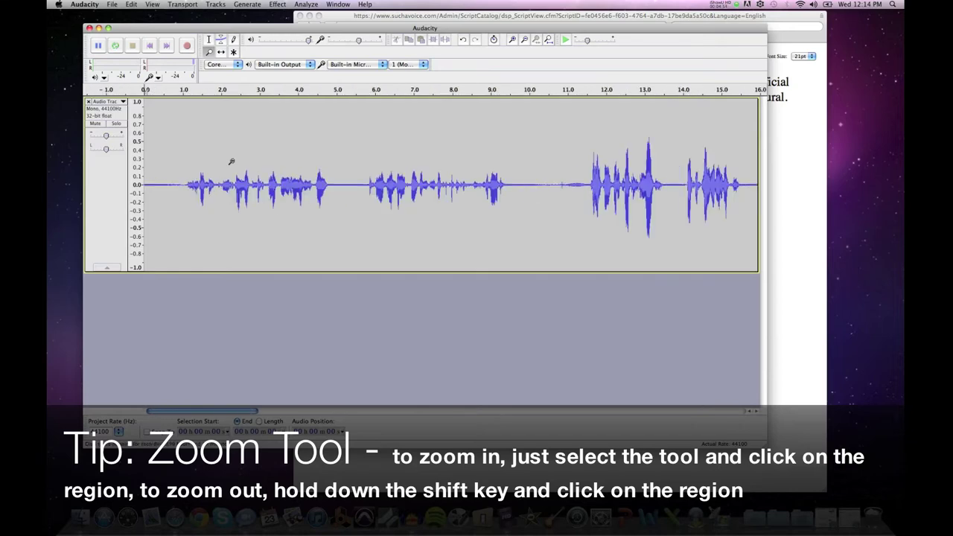
{"action": "left_click", "coordinate": [231, 162], "text": "shift"}
{"action": "left_click", "coordinate": [231, 161], "text": "shift"}
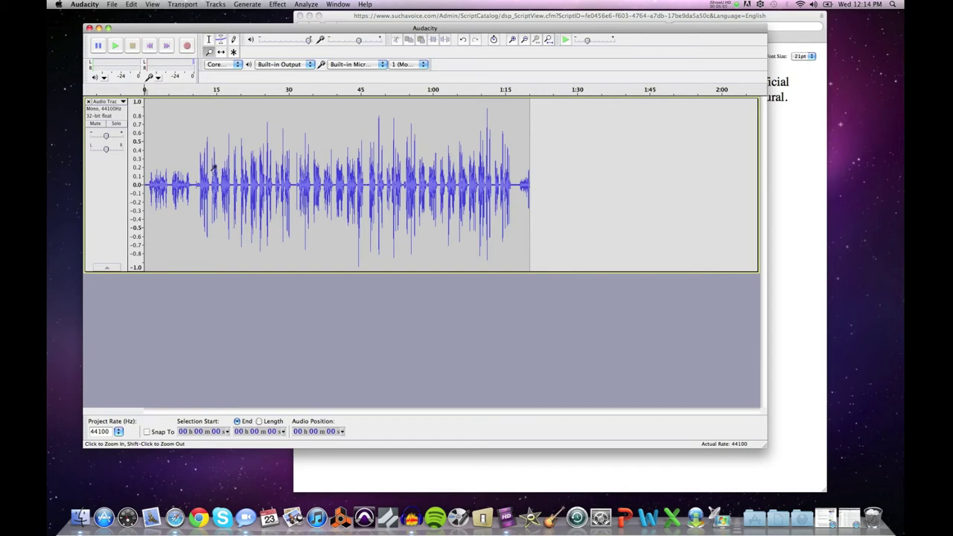
Activate the Selection tool and place the cursor at various points along the waveform, ending at about 59 seconds.
{"action": "left_click", "coordinate": [210, 40]}
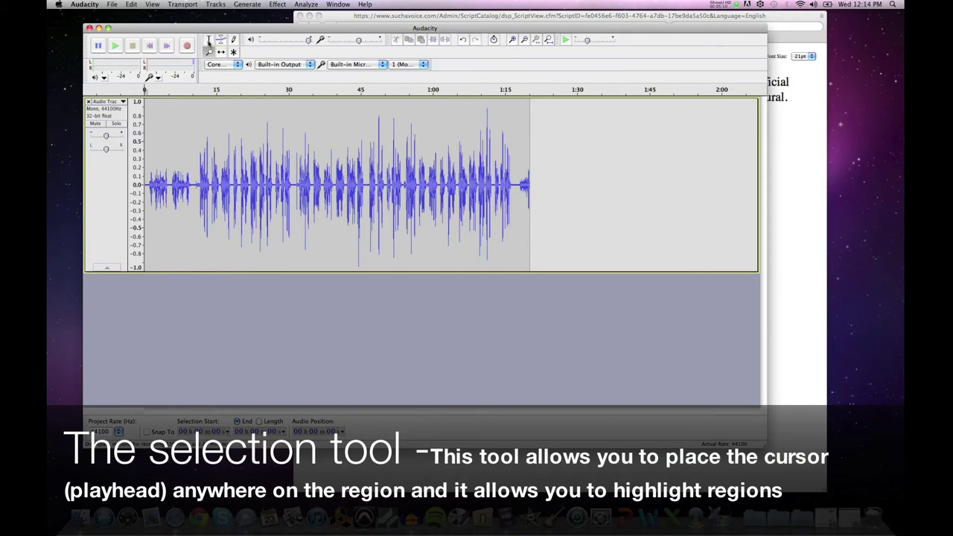
{"action": "left_click", "coordinate": [178, 132]}
{"action": "left_click", "coordinate": [243, 132]}
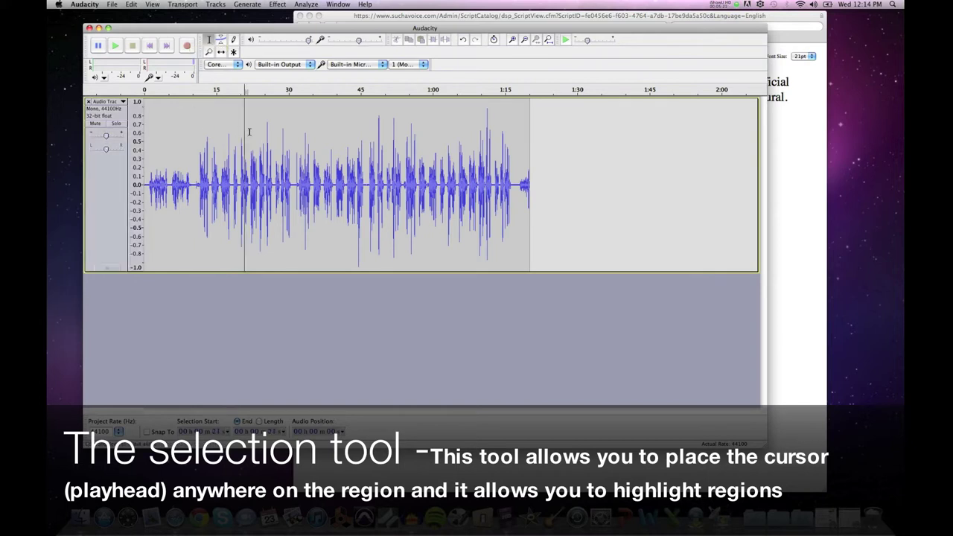
{"action": "left_click", "coordinate": [343, 141]}
{"action": "left_click", "coordinate": [429, 145]}
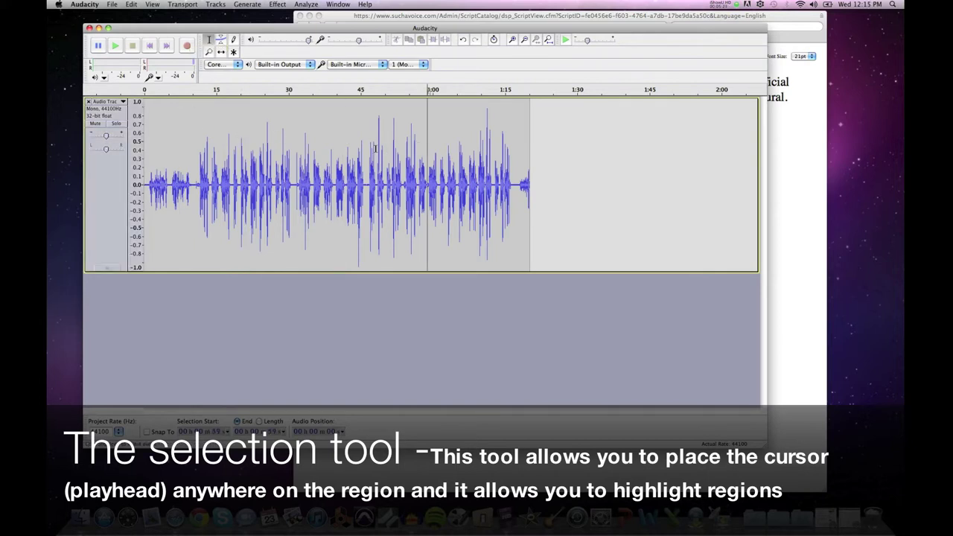
{"action": "left_click", "coordinate": [340, 151]}
{"action": "left_click", "coordinate": [239, 151]}
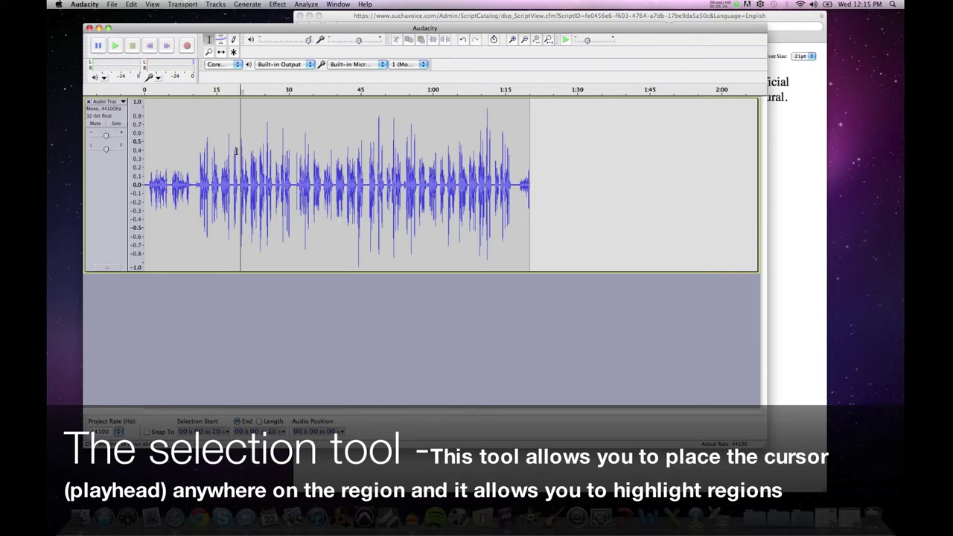
{"action": "left_click", "coordinate": [207, 151]}
{"action": "left_click", "coordinate": [165, 150]}
{"action": "left_click", "coordinate": [292, 154]}
{"action": "left_click", "coordinate": [364, 157]}
{"action": "left_click", "coordinate": [429, 157]}
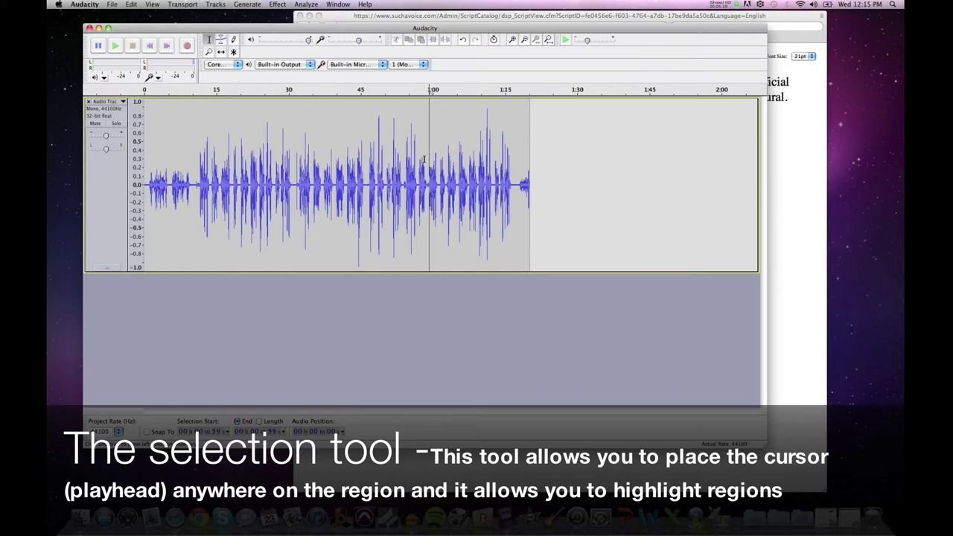
Play the recording briefly from about 11 seconds and again from about 33 seconds, stopping playback each time.
{"action": "left_click", "coordinate": [195, 163]}
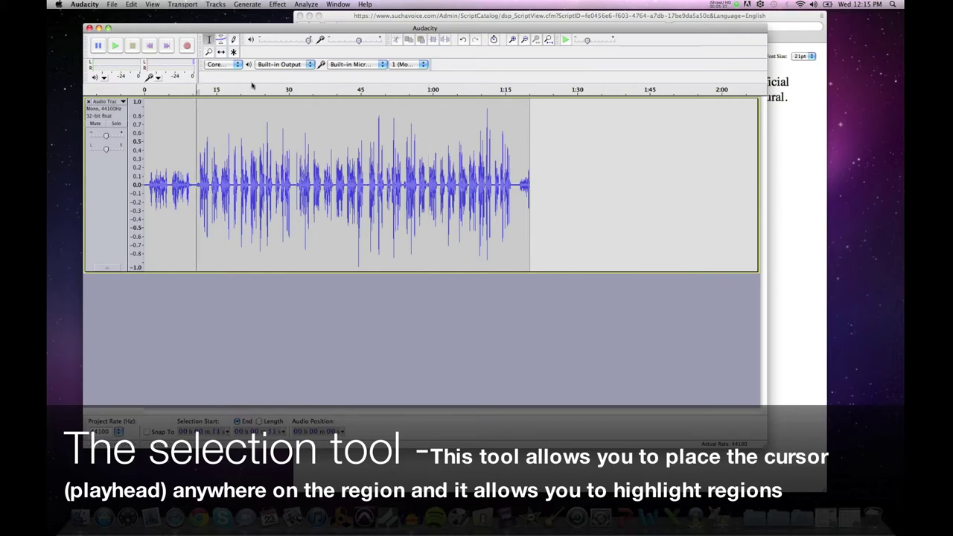
{"action": "left_click", "coordinate": [116, 46]}
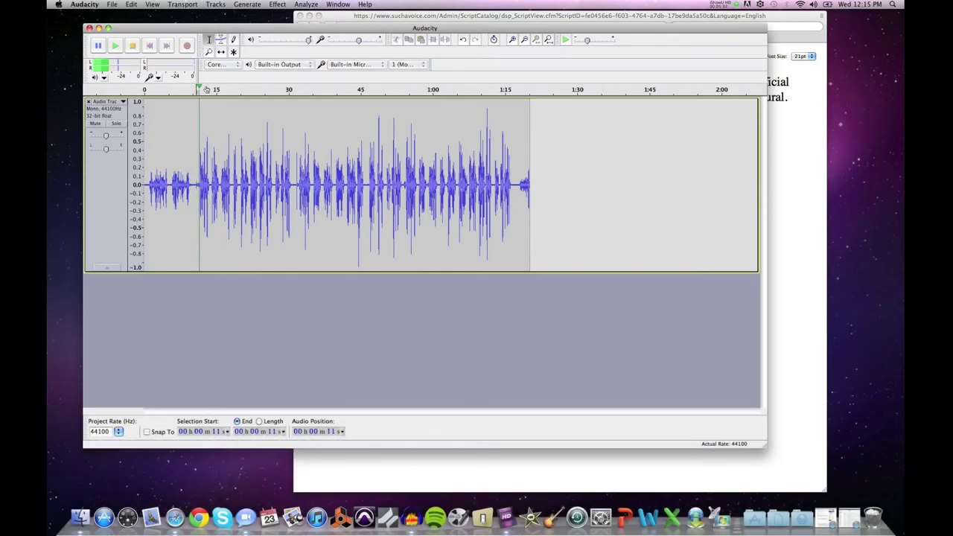
{"action": "left_click", "coordinate": [133, 46]}
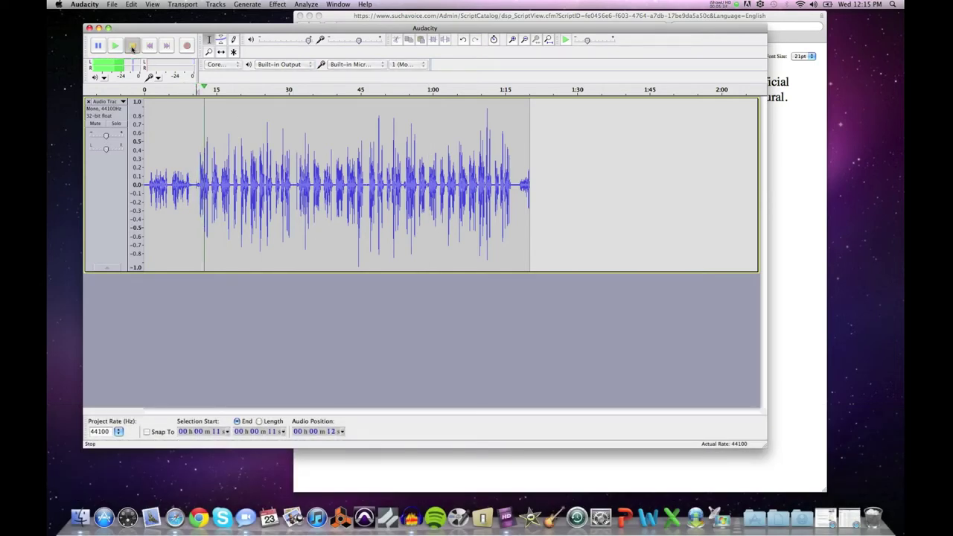
{"action": "left_click", "coordinate": [302, 159]}
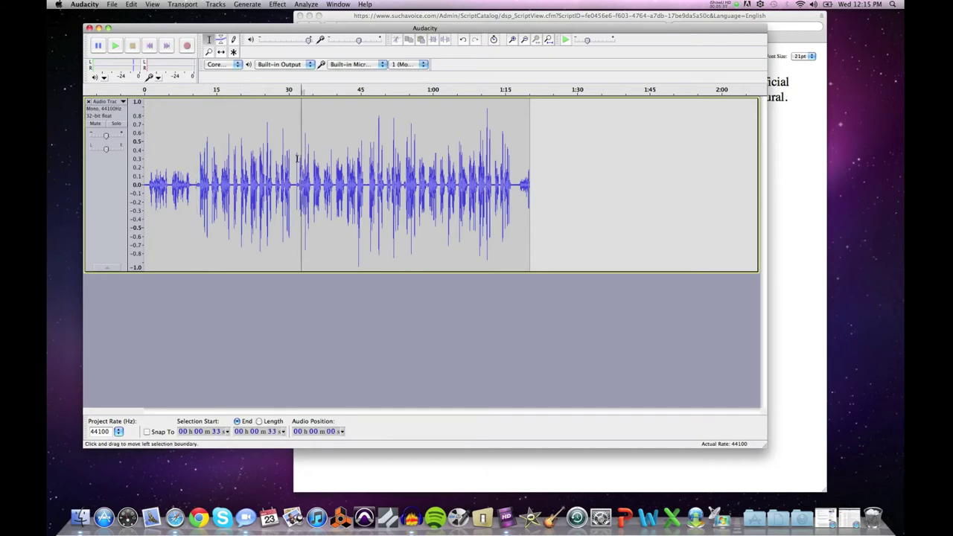
{"action": "key", "text": "space"}
{"action": "left_click", "coordinate": [132, 47]}
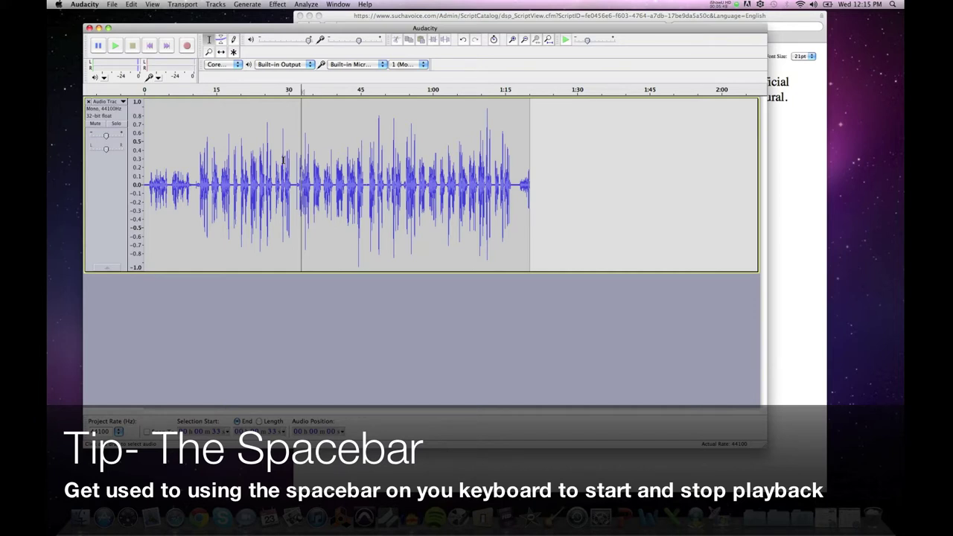
Play short passages starting at about 33, 11 and 47 seconds, stopping after each one.
{"action": "key", "text": "space"}
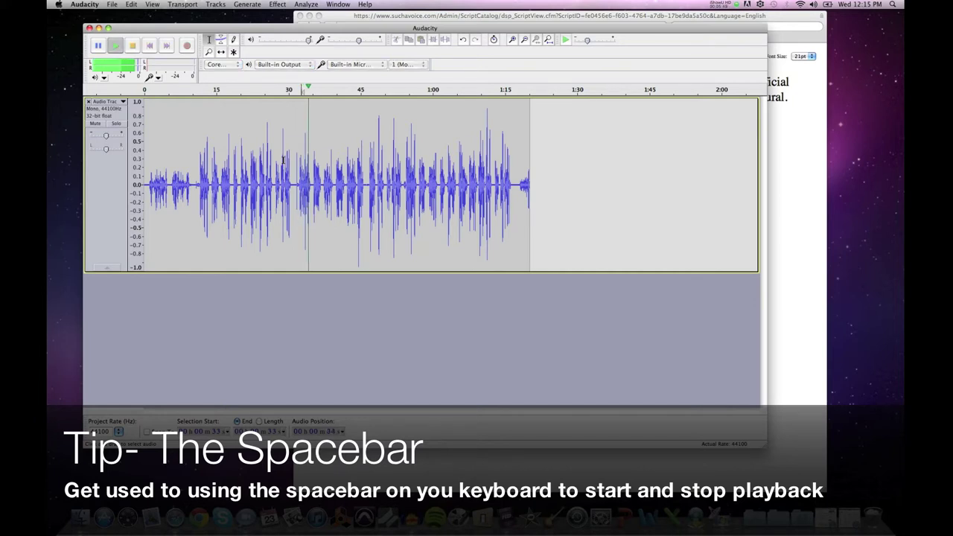
{"action": "key", "text": "space"}
{"action": "left_click", "coordinate": [197, 169]}
{"action": "key", "text": "space"}
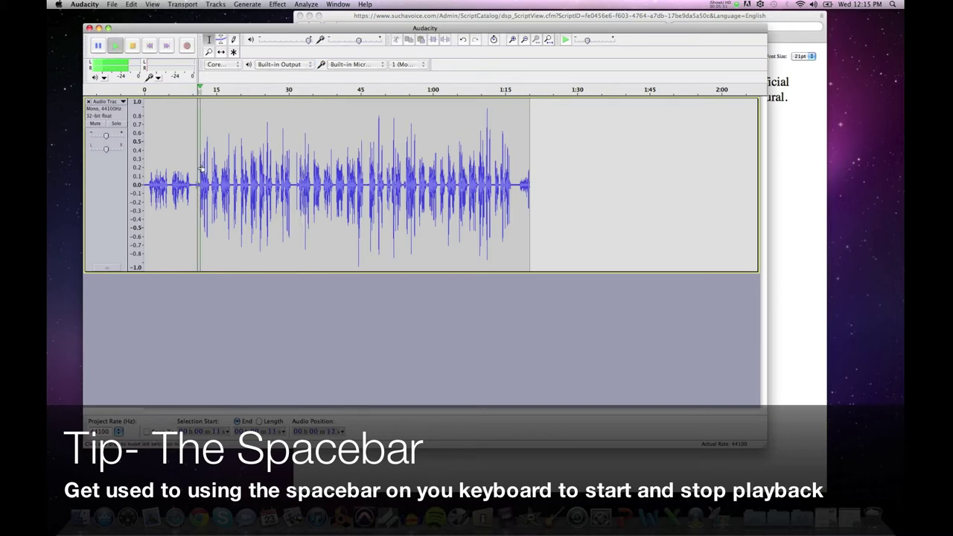
{"action": "key", "text": "space"}
{"action": "left_click", "coordinate": [367, 174]}
{"action": "key", "text": "space"}
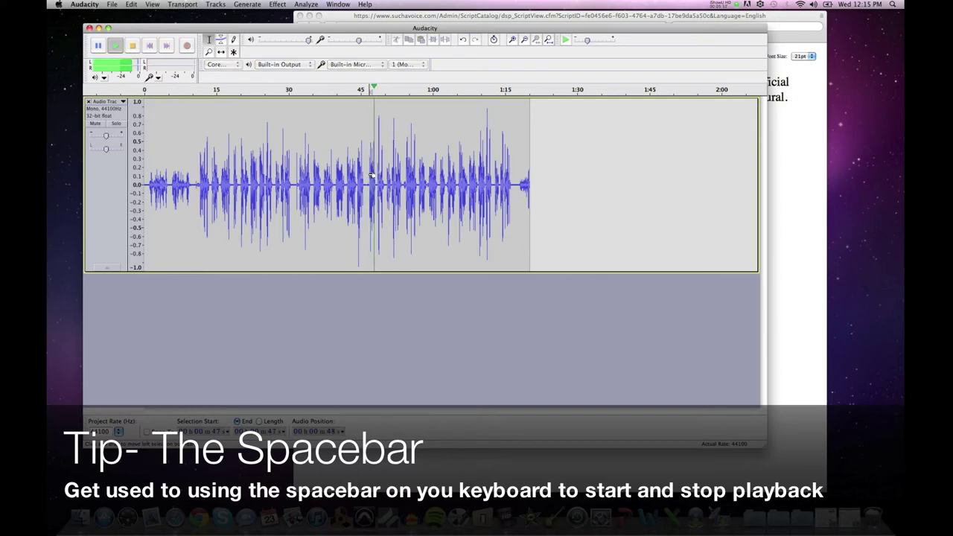
{"action": "key", "text": "space"}
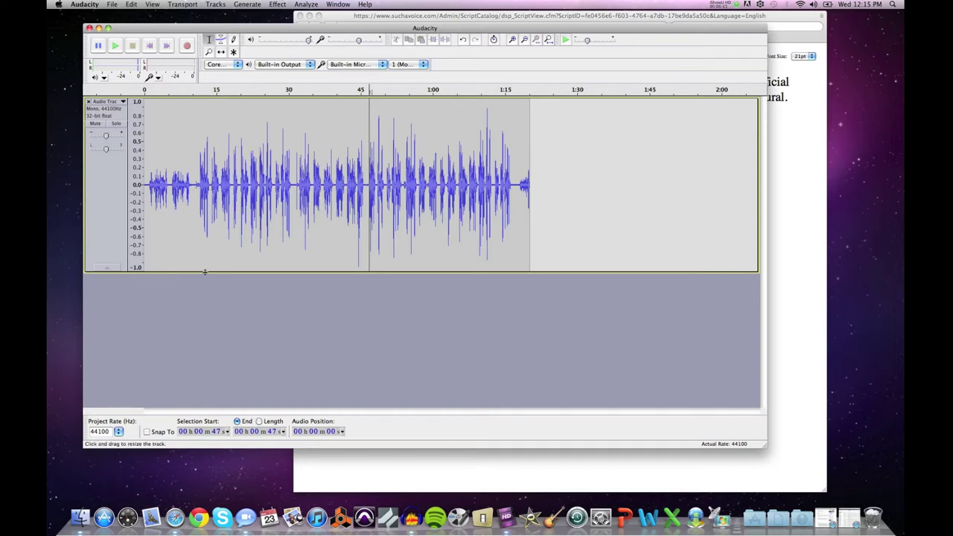
Try different heights for the audio track and leave it taller than before for a larger waveform.
{"action": "left_click_drag", "start_coordinate": [205, 271], "coordinate": [207, 309]}
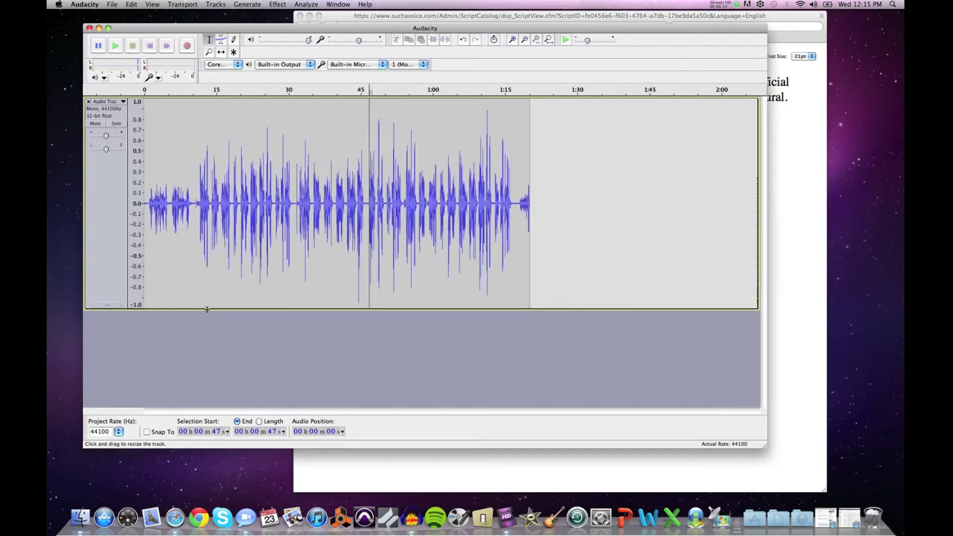
{"action": "left_click_drag", "start_coordinate": [215, 248], "coordinate": [215, 184]}
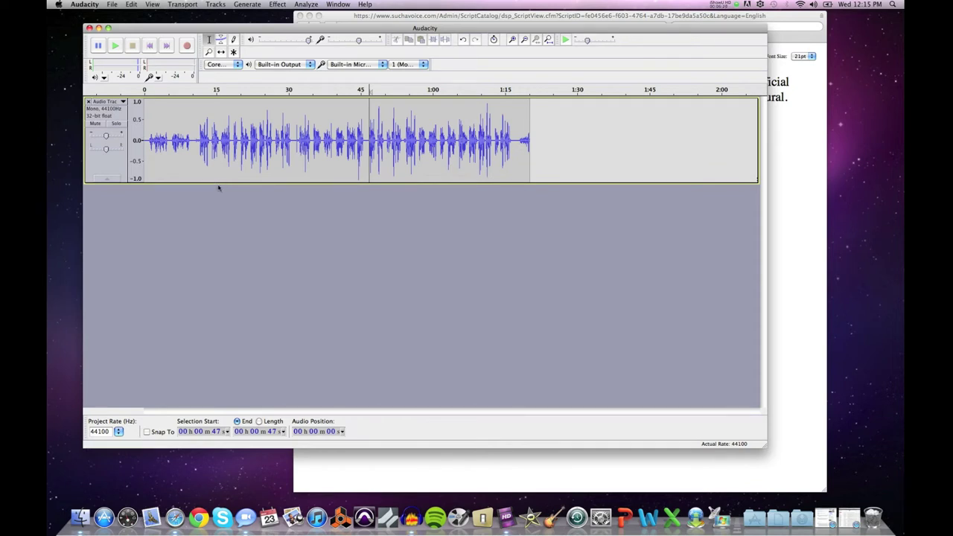
{"action": "left_click_drag", "start_coordinate": [218, 182], "coordinate": [216, 323]}
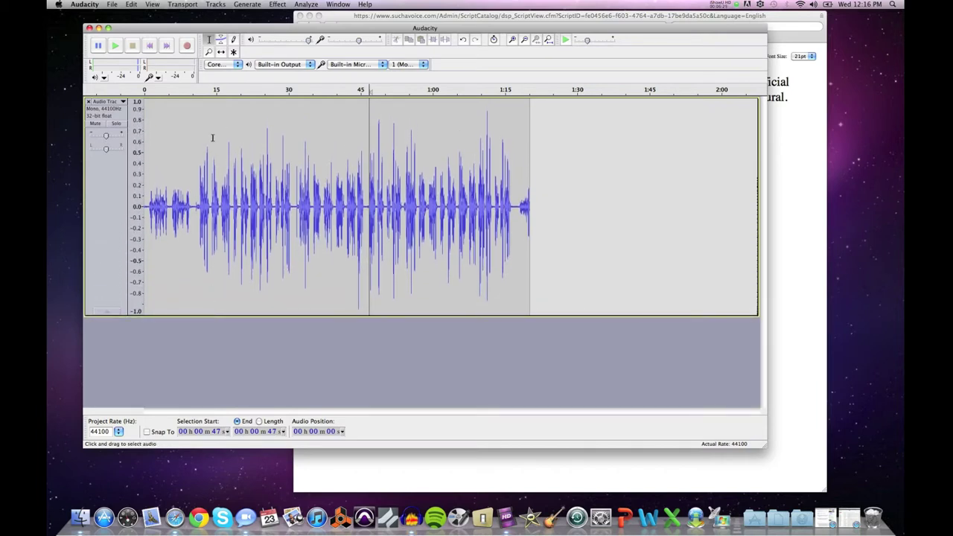
Play the take from its start and highlight the opening passage from 0 to 10 seconds.
{"action": "left_click", "coordinate": [149, 47]}
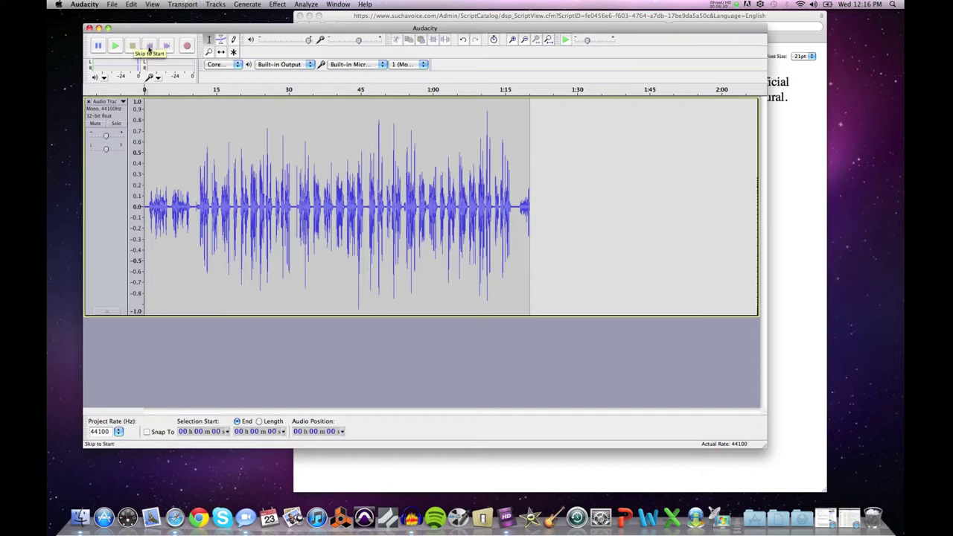
{"action": "left_click", "coordinate": [116, 48]}
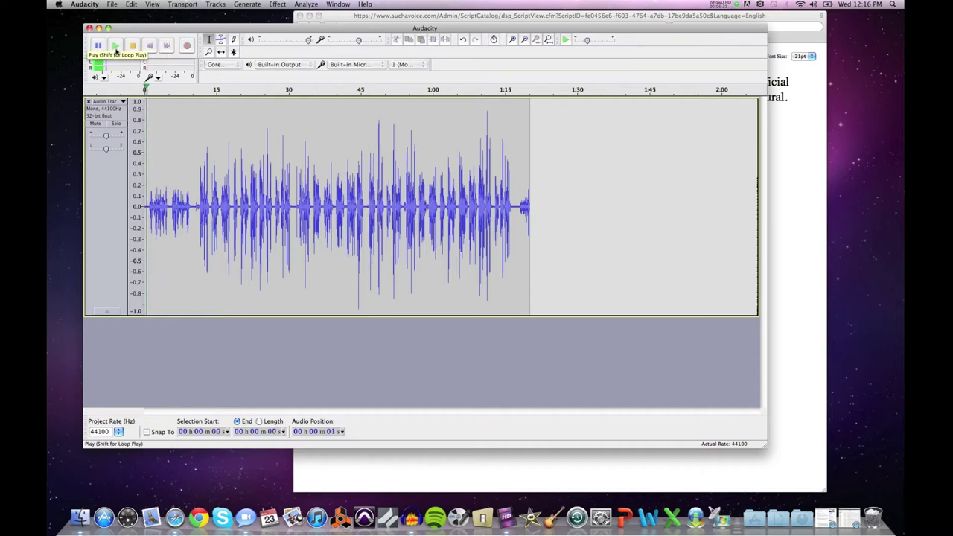
{"action": "left_click", "coordinate": [192, 196]}
{"action": "left_click_drag", "start_coordinate": [193, 196], "coordinate": [144, 195]}
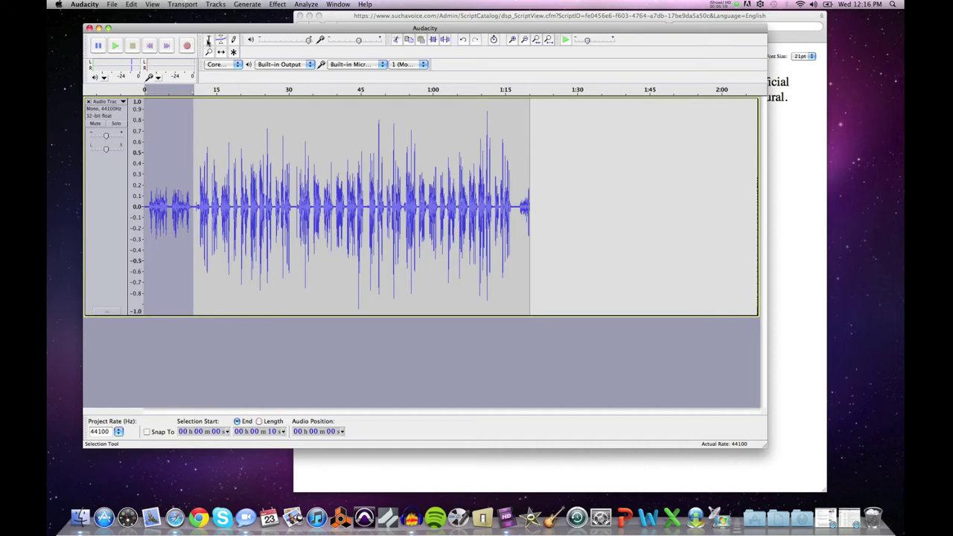
Select and delete the first 10 seconds of the track, and undo the deletion.
{"action": "left_click", "coordinate": [191, 181]}
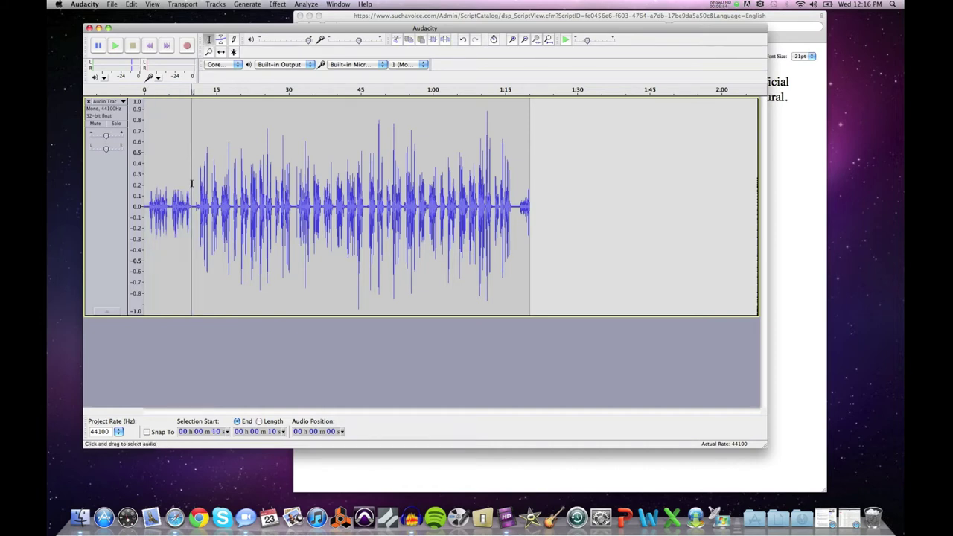
{"action": "left_click_drag", "start_coordinate": [192, 183], "coordinate": [138, 182]}
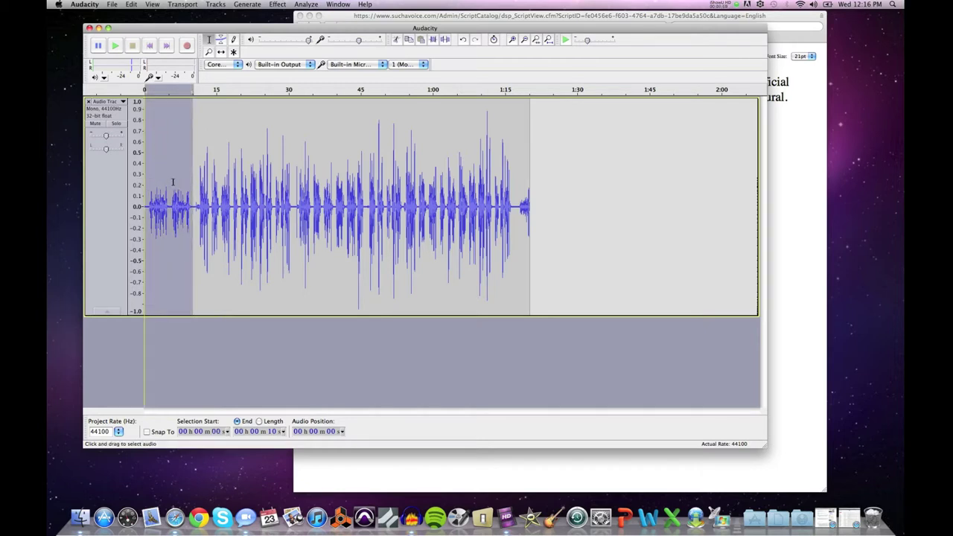
{"action": "key", "text": "Delete"}
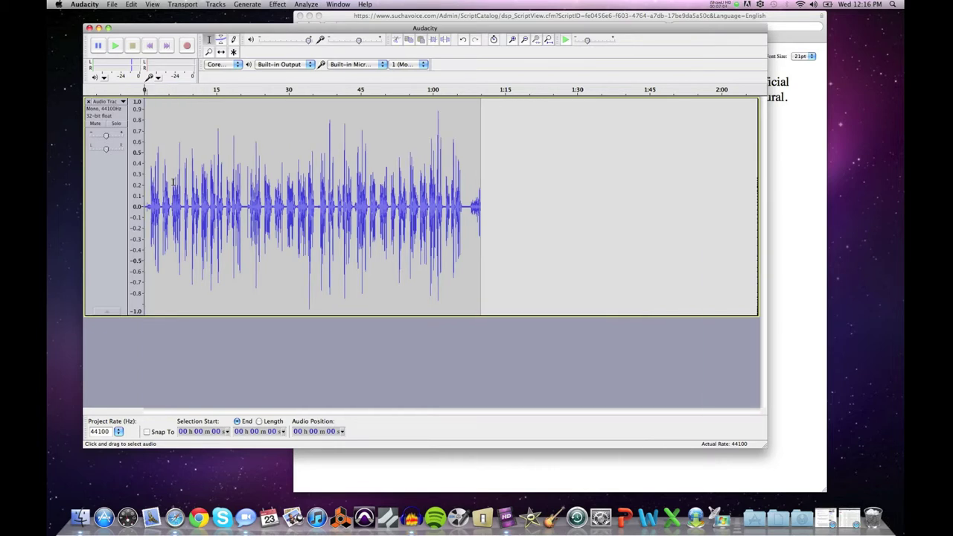
{"action": "key", "text": "super+z"}
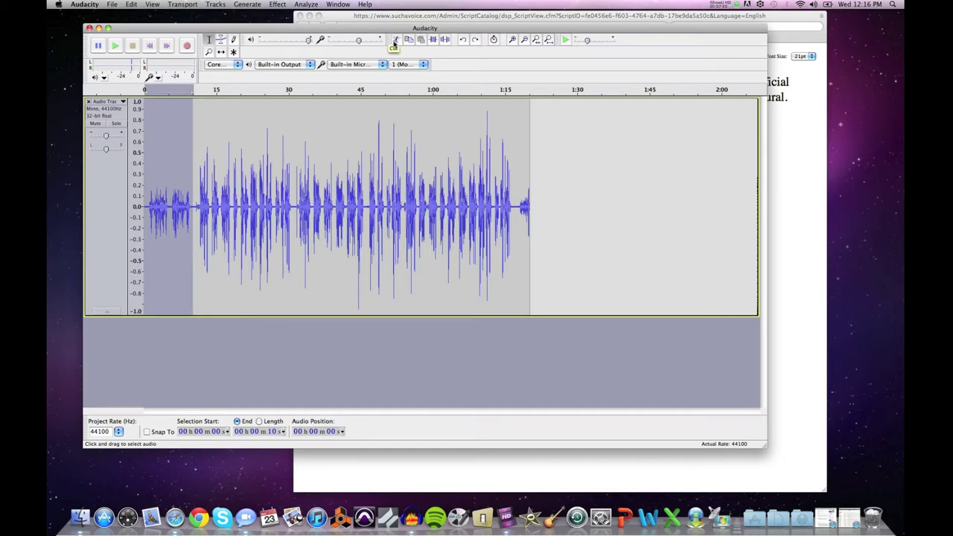
Select and cut the first 9 seconds of the track, and undo the cut.
{"action": "left_click", "coordinate": [193, 187]}
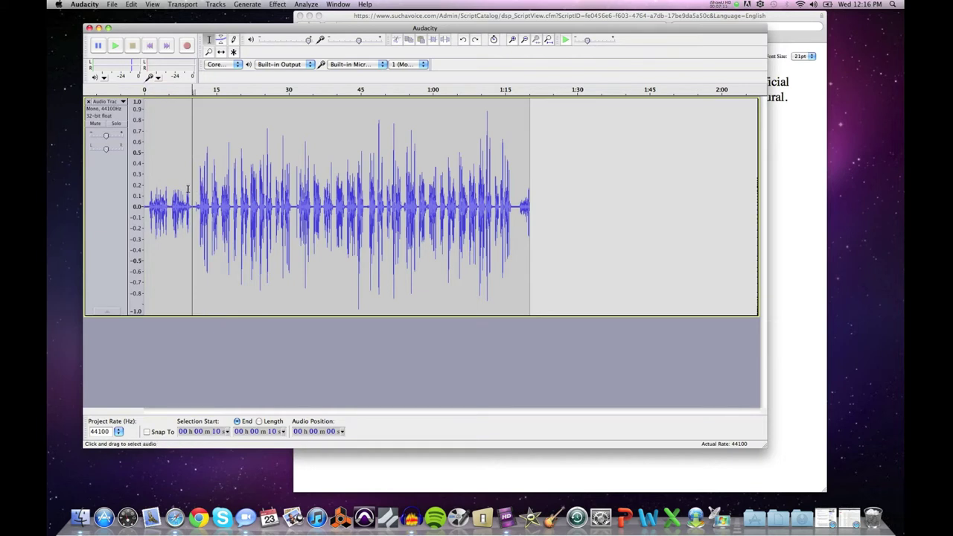
{"action": "left_click_drag", "start_coordinate": [189, 189], "coordinate": [133, 190]}
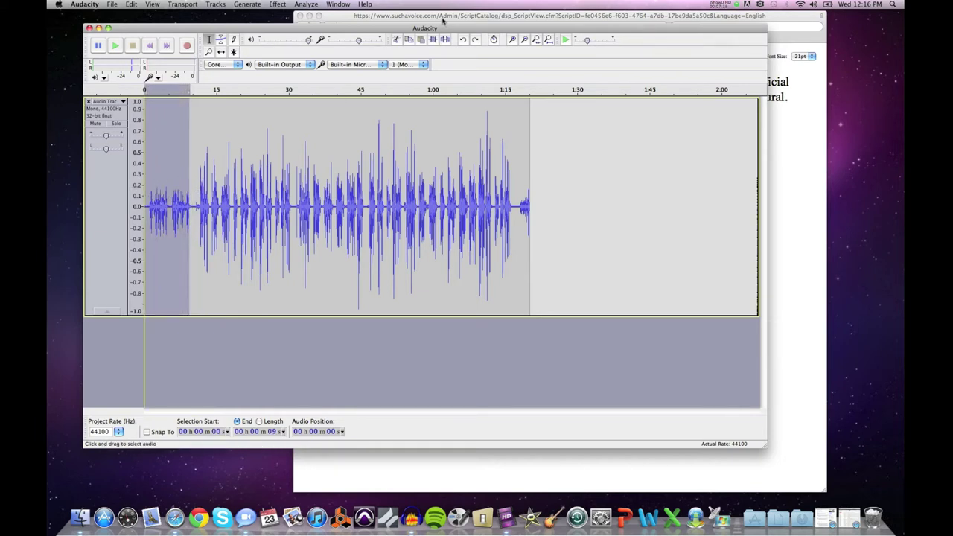
{"action": "left_click", "coordinate": [395, 40]}
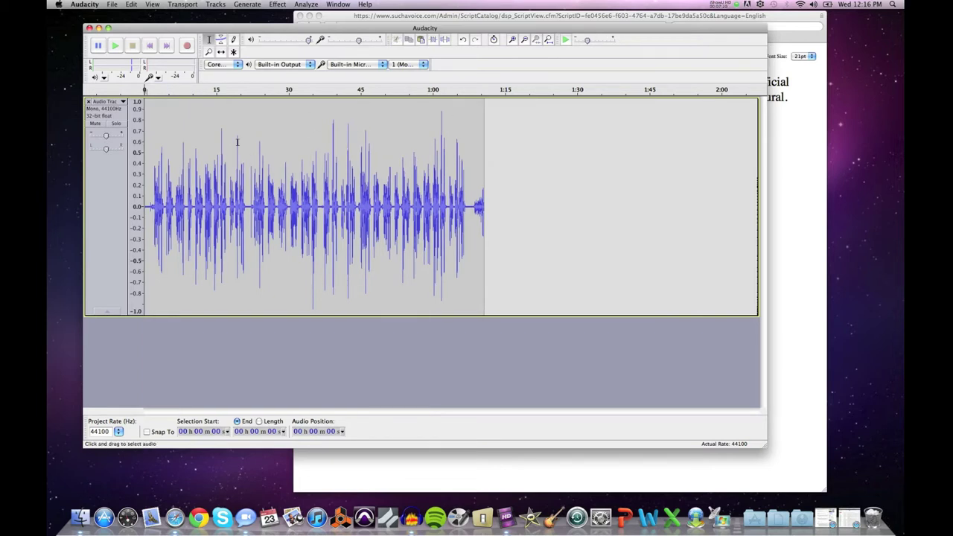
{"action": "key", "text": "super+z"}
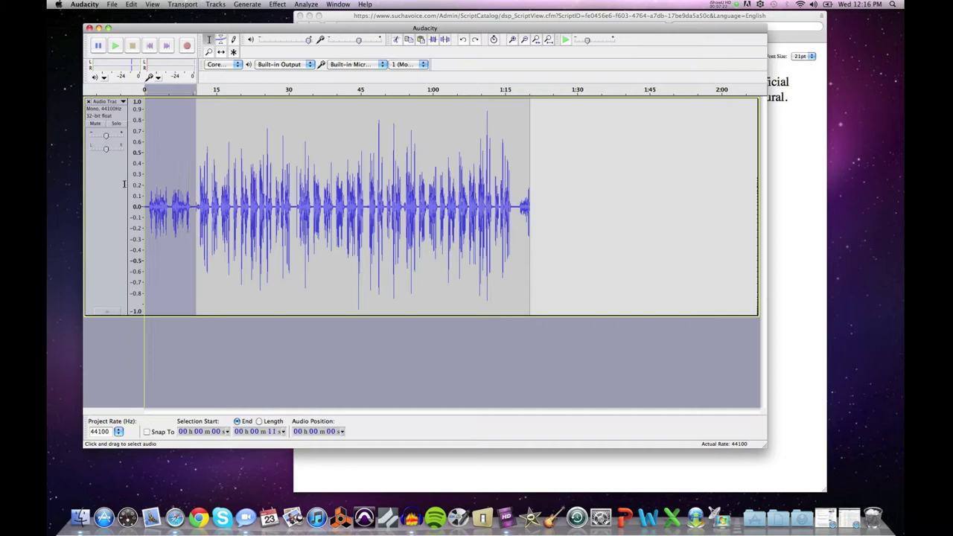
Remove the first 11 seconds of the recording and play the trimmed take from the start to about 20 seconds.
{"action": "key", "text": "super+shift+z"}
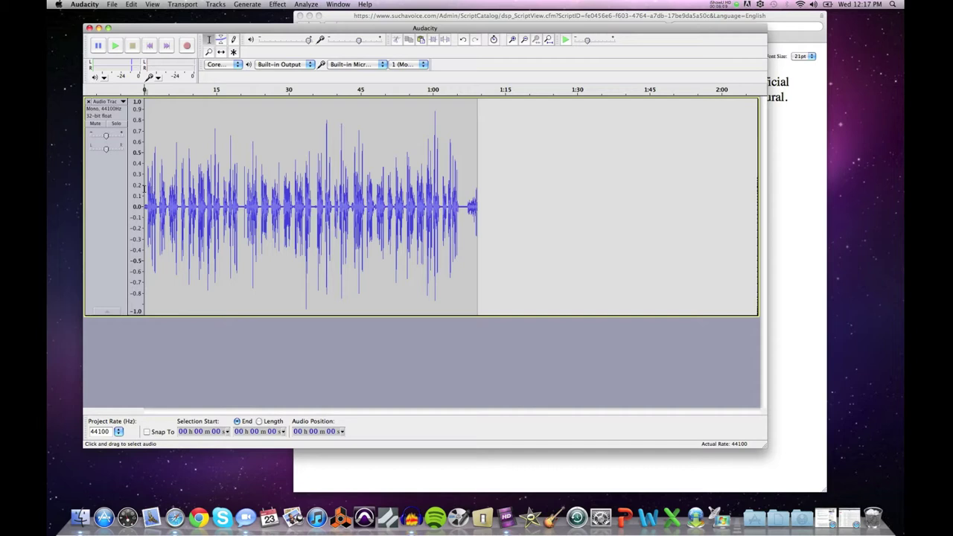
{"action": "key", "text": "space"}
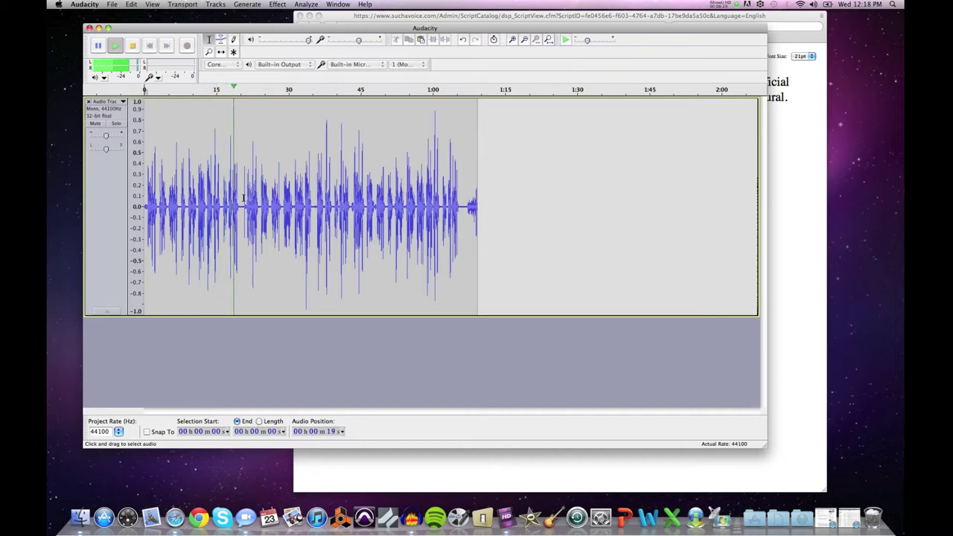
{"action": "key", "text": "space"}
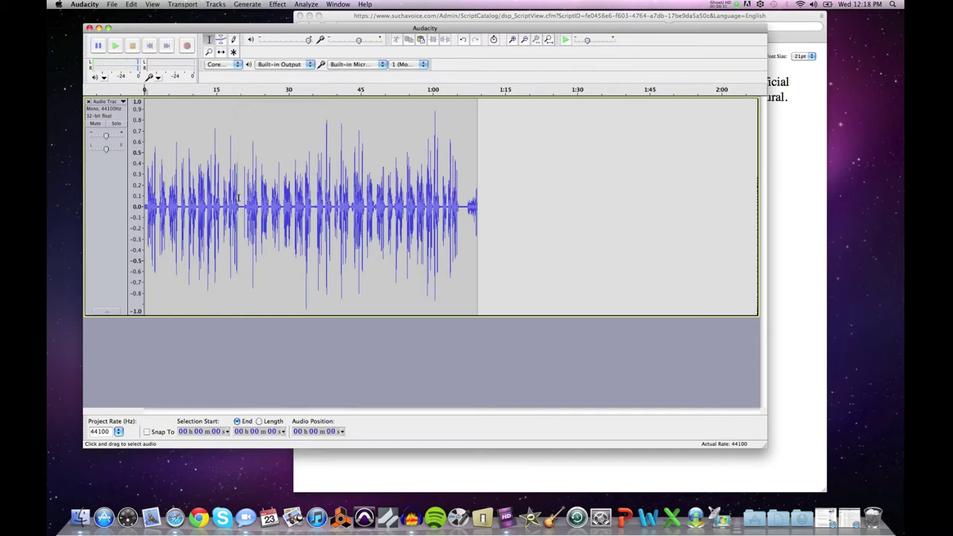
Zoom in on the pause near 20 seconds and select the silence from about 19.7 to 20.6 seconds.
{"action": "left_click_drag", "start_coordinate": [240, 197], "coordinate": [245, 198]}
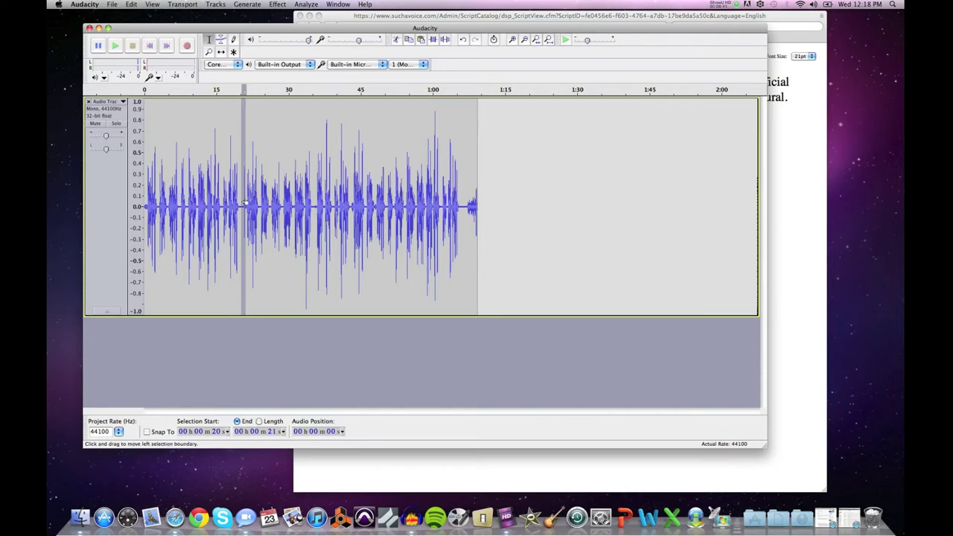
{"action": "left_click", "coordinate": [209, 51]}
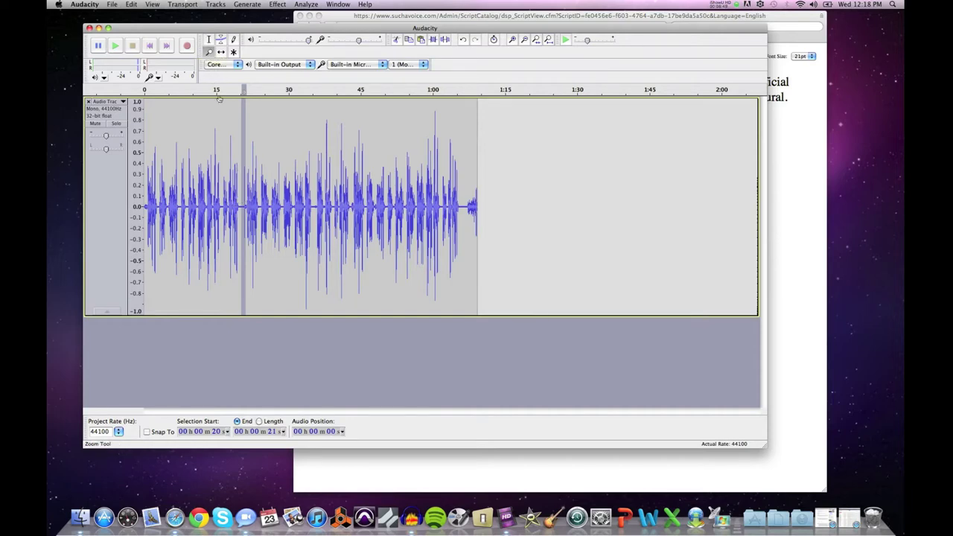
{"action": "left_click", "coordinate": [242, 198]}
{"action": "left_click", "coordinate": [241, 198]}
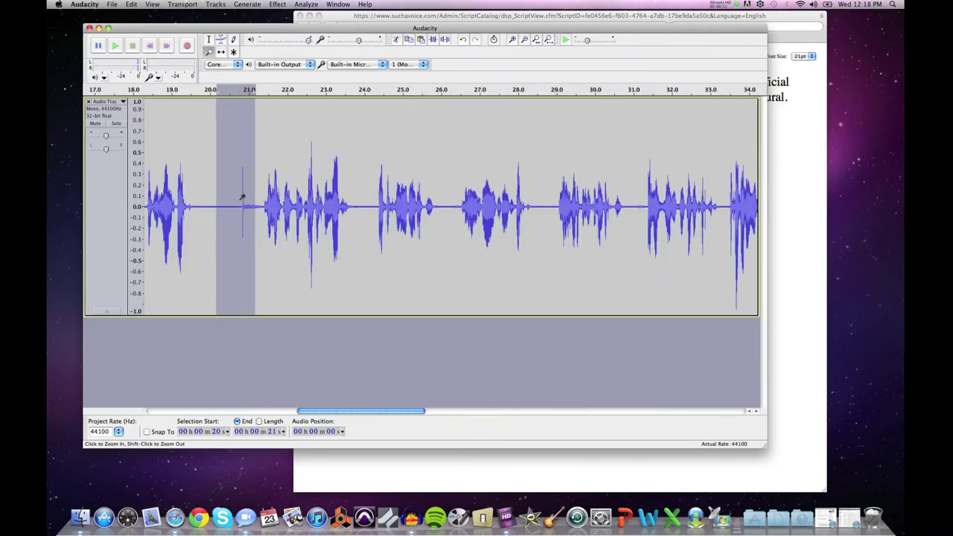
{"action": "left_click", "coordinate": [241, 198]}
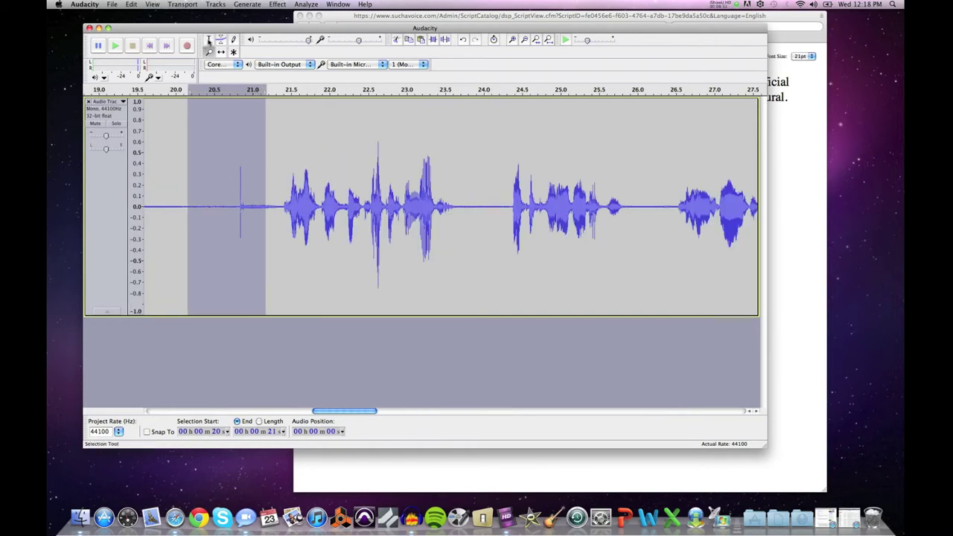
{"action": "left_click", "coordinate": [210, 39]}
{"action": "left_click", "coordinate": [224, 155]}
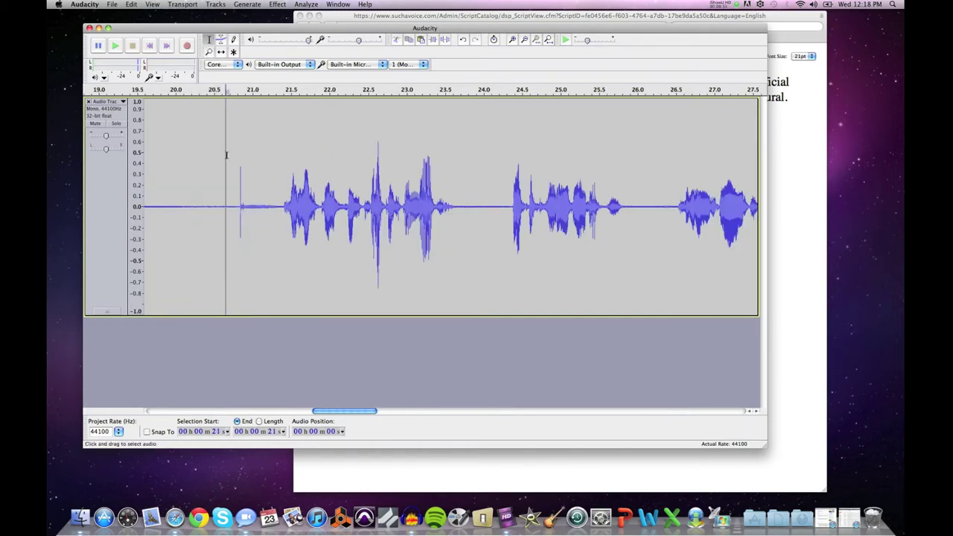
{"action": "left_click", "coordinate": [220, 156]}
{"action": "left_click_drag", "start_coordinate": [220, 156], "coordinate": [152, 157]}
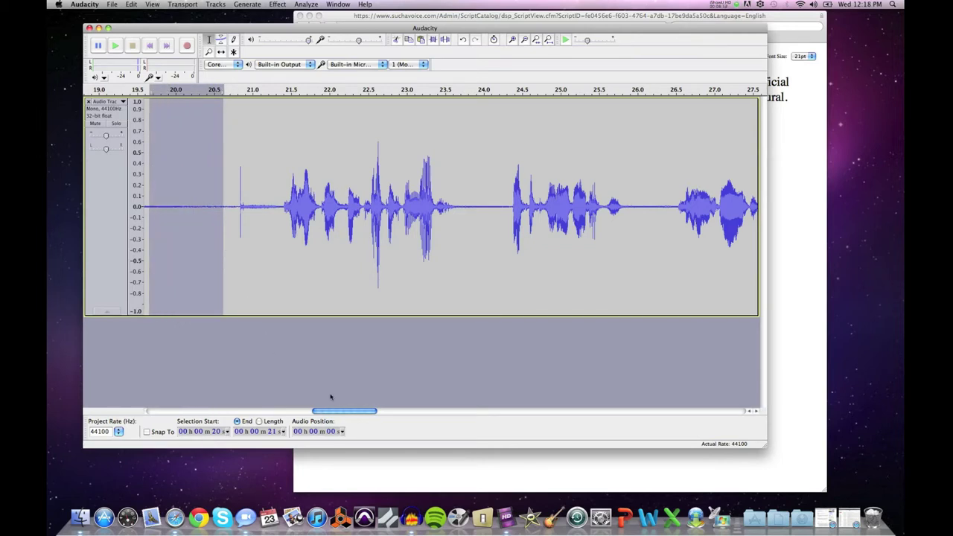
{"action": "left_click_drag", "start_coordinate": [347, 411], "coordinate": [322, 412]}
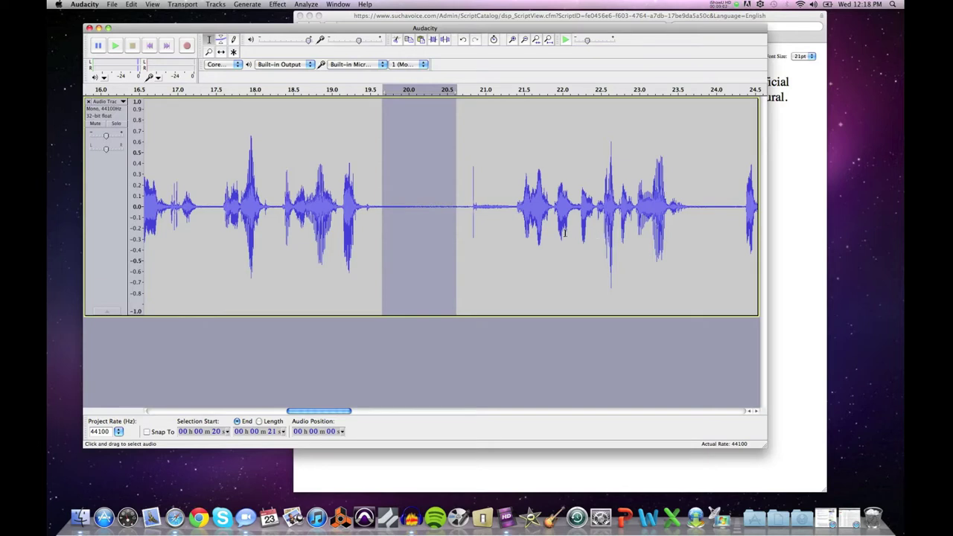
Delete the selected silence and undo it, repeating the deletion and the undo once more.
{"action": "key", "text": "Delete"}
{"action": "left_click", "coordinate": [340, 200]}
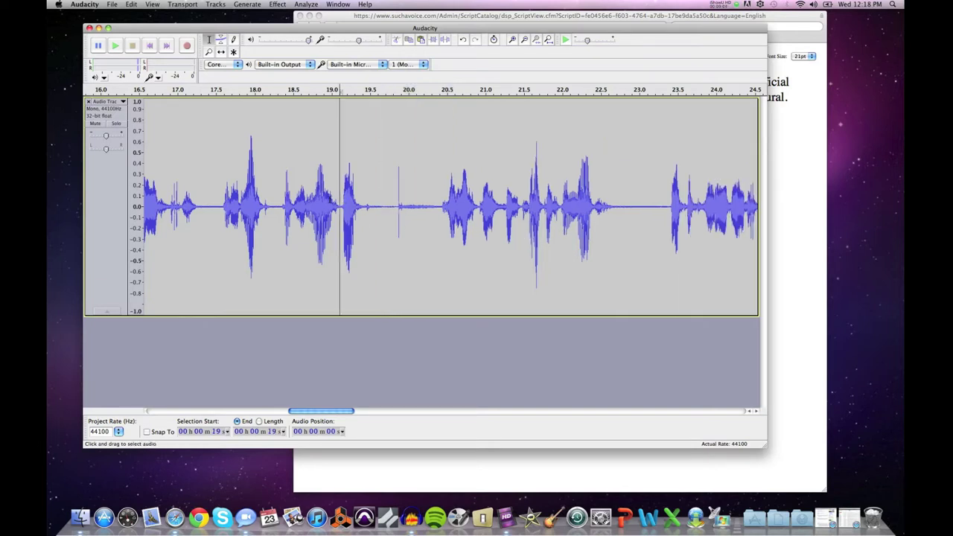
{"action": "left_click", "coordinate": [414, 203]}
{"action": "left_click", "coordinate": [389, 202]}
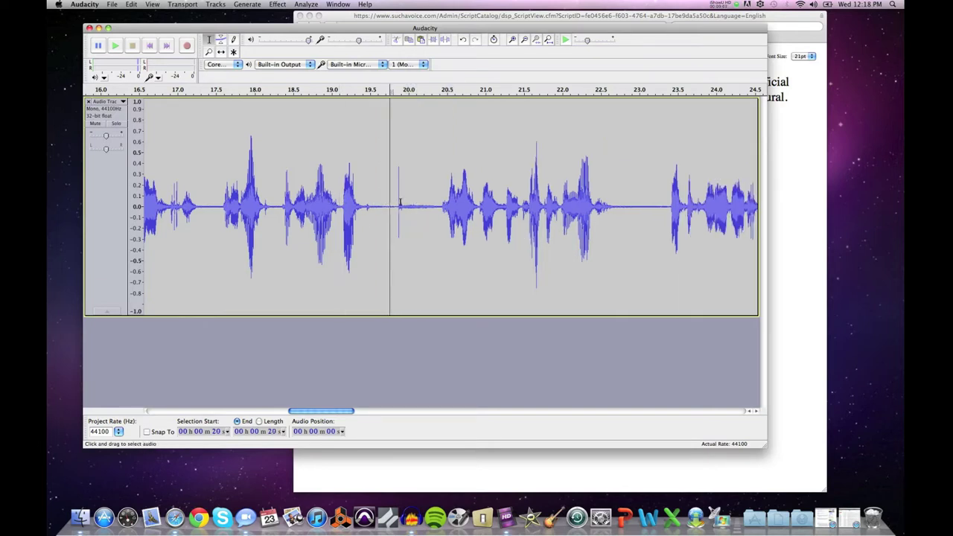
{"action": "left_click", "coordinate": [414, 202], "text": "shift"}
{"action": "key", "text": "super+z"}
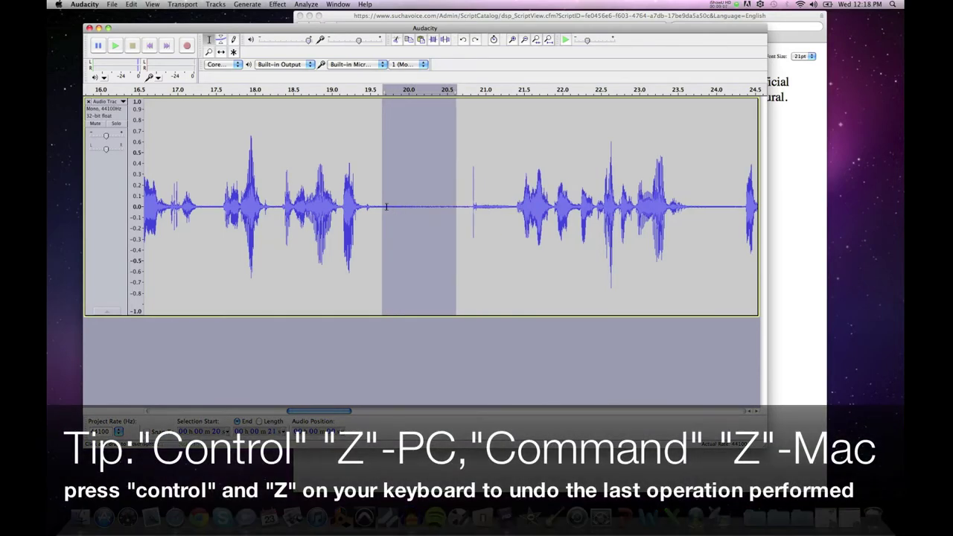
{"action": "key", "text": "Delete"}
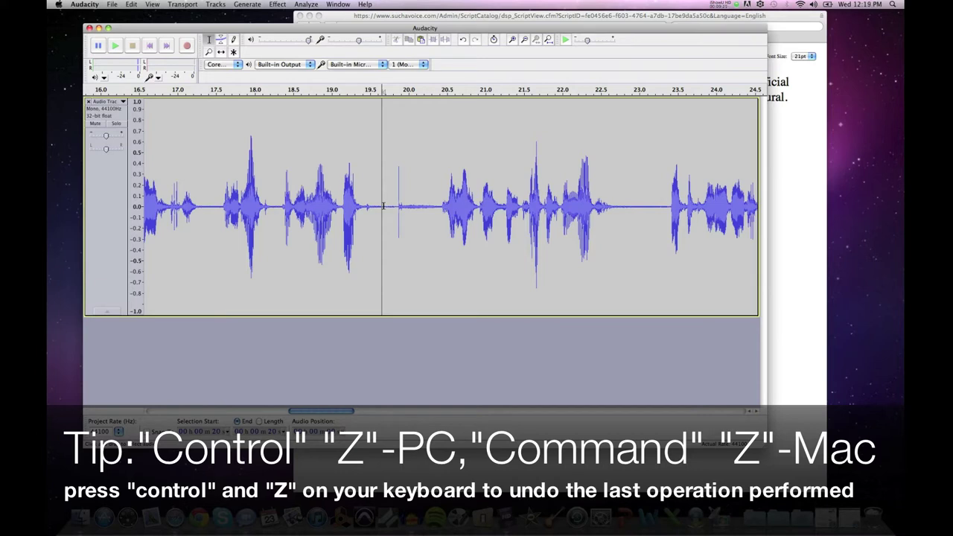
{"action": "key", "text": "super+z"}
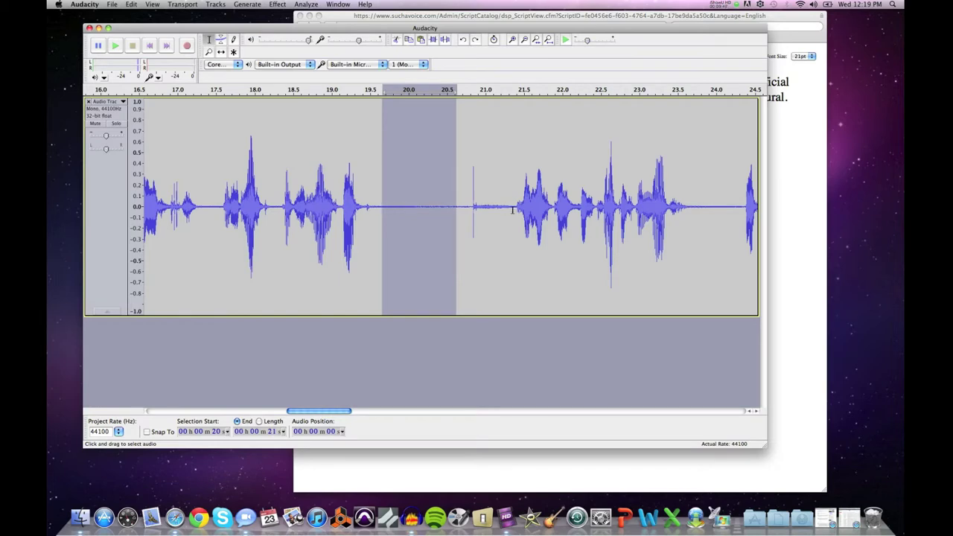
Split the track at both edges of the selected silence.
{"action": "left_click", "coordinate": [131, 5]}
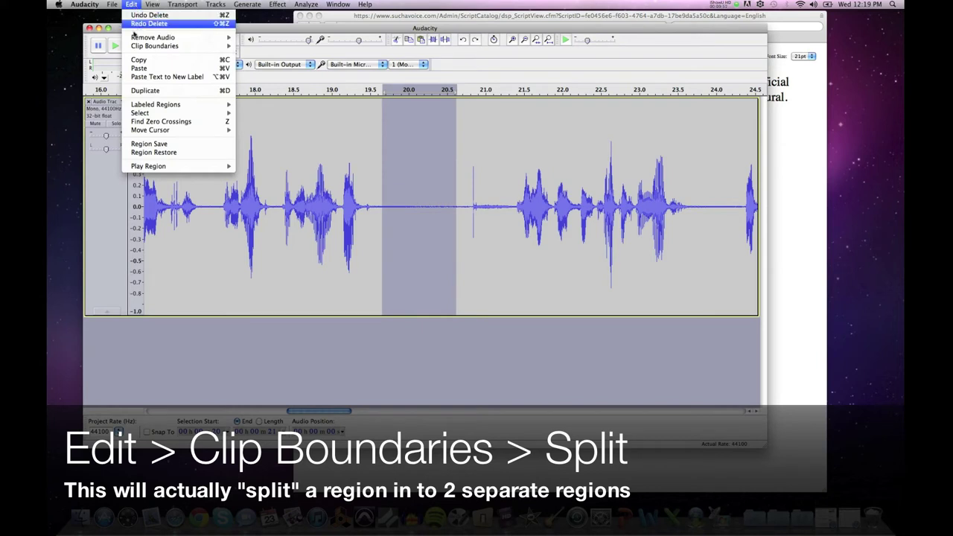
{"action": "mouse_move", "coordinate": [141, 47]}
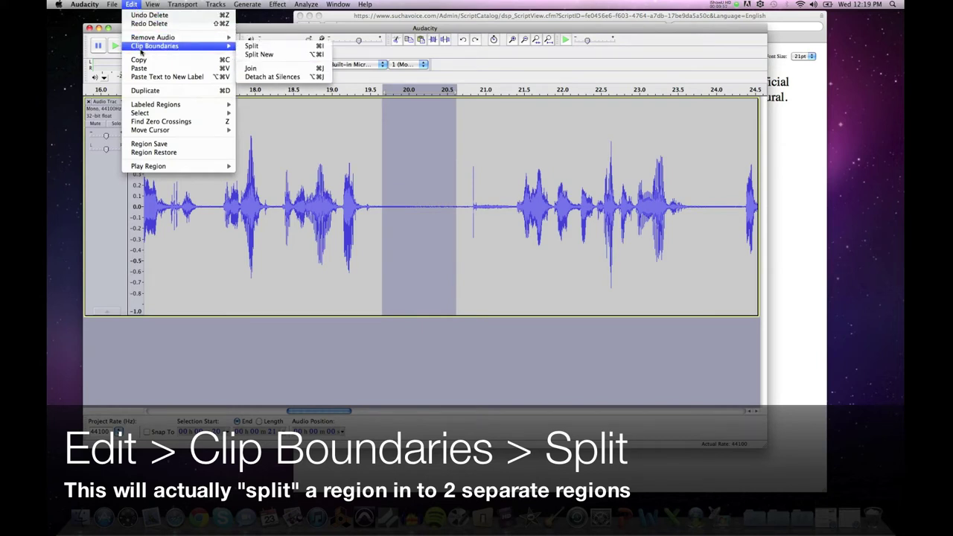
{"action": "left_click", "coordinate": [257, 50]}
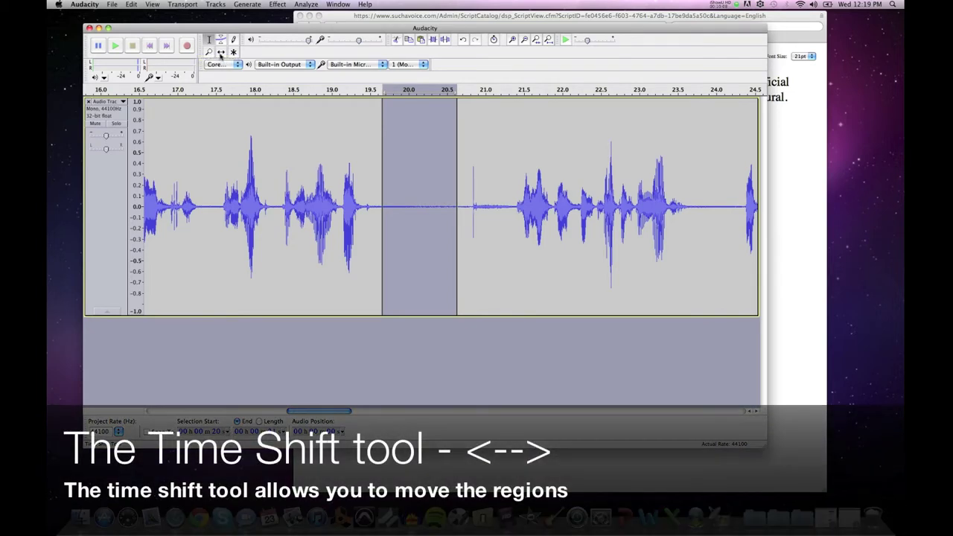
Shift the clip after the silence about 1.7 seconds later with the Time Shift tool and delete the silent clip.
{"action": "left_click", "coordinate": [220, 54]}
{"action": "left_click_drag", "start_coordinate": [480, 235], "coordinate": [609, 235]}
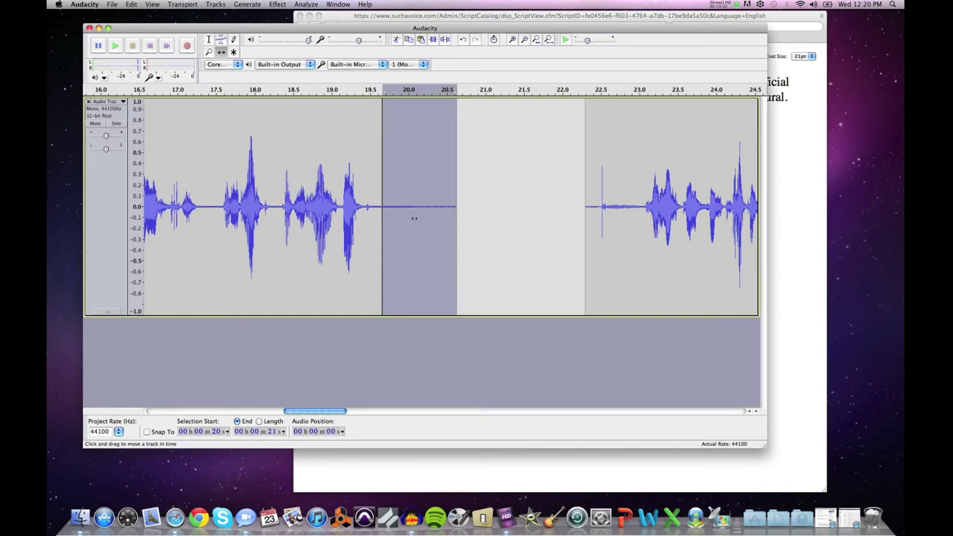
{"action": "key", "text": "Delete"}
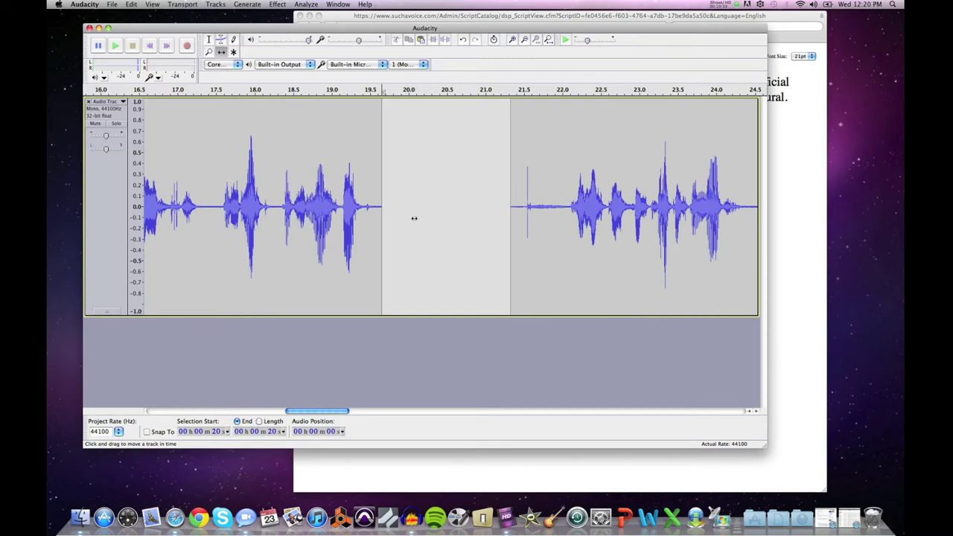
Play the second clip from its start at about 21 seconds to about 26 seconds.
{"action": "left_click", "coordinate": [210, 53]}
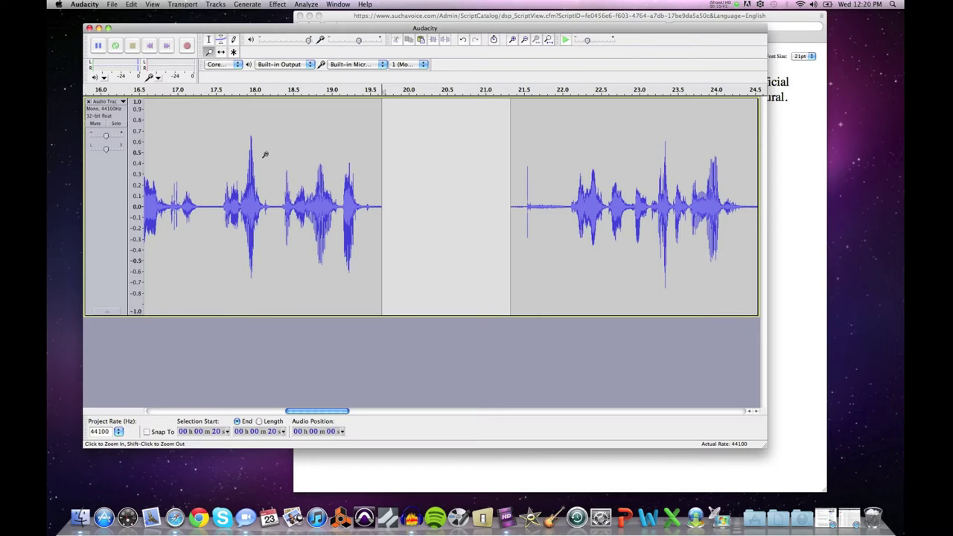
{"action": "left_click", "coordinate": [264, 154], "text": "shift"}
{"action": "left_click", "coordinate": [265, 155], "text": "shift"}
{"action": "left_click", "coordinate": [265, 155], "text": "shift"}
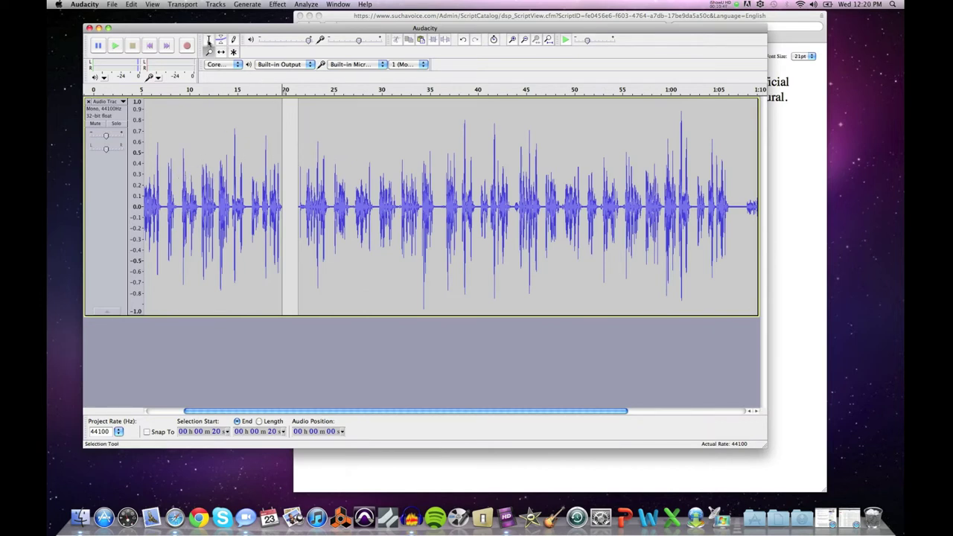
{"action": "left_click", "coordinate": [209, 41]}
{"action": "left_click", "coordinate": [299, 150]}
{"action": "key", "text": "space"}
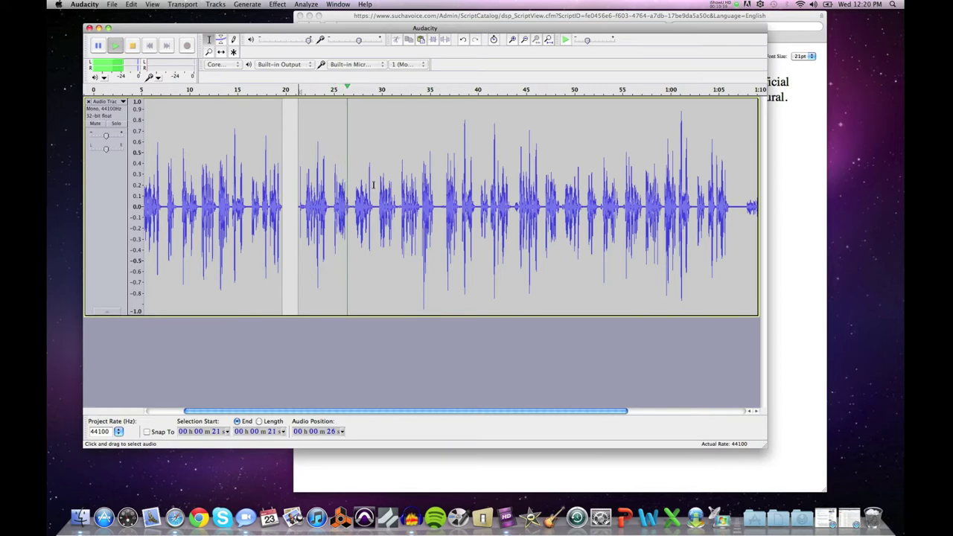
{"action": "key", "text": "space"}
Highlight the phrase from 22 to 25 seconds and play the take from 24 seconds to about 36 seconds.
{"action": "left_click_drag", "start_coordinate": [300, 192], "coordinate": [329, 194]}
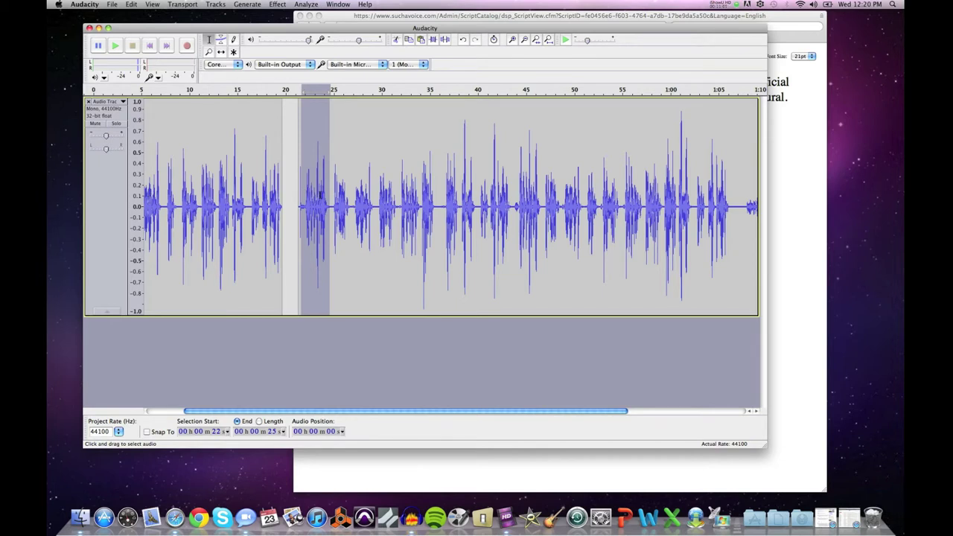
{"action": "left_click", "coordinate": [327, 195]}
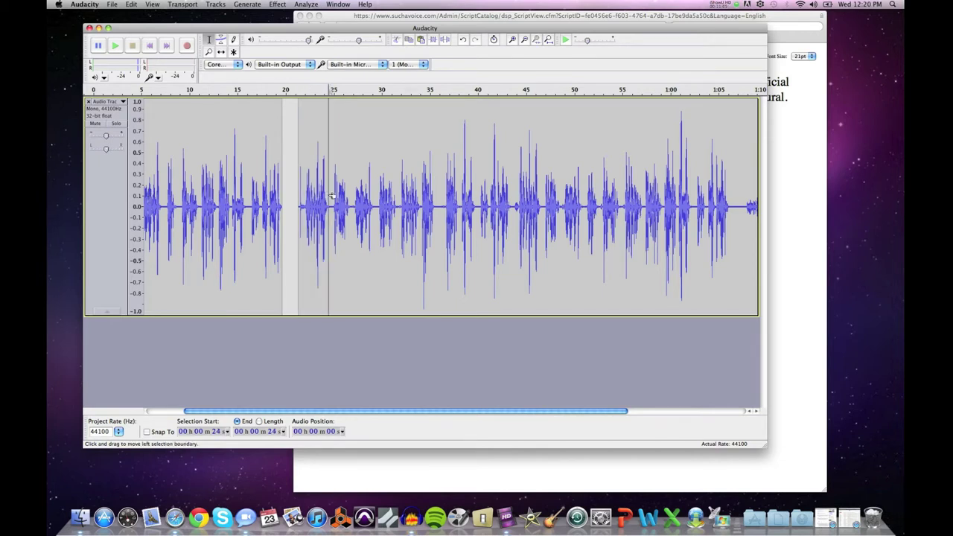
{"action": "key", "text": "space"}
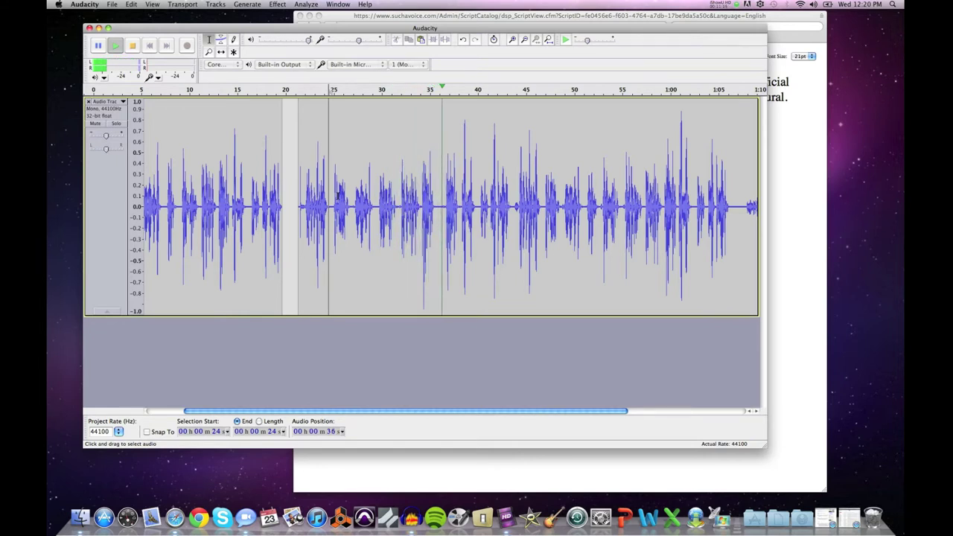
{"action": "key", "text": "space"}
Zoom in on the pause before the breath near 44 seconds and select the silence from about 43.32 to 43.80 seconds.
{"action": "left_click", "coordinate": [512, 207]}
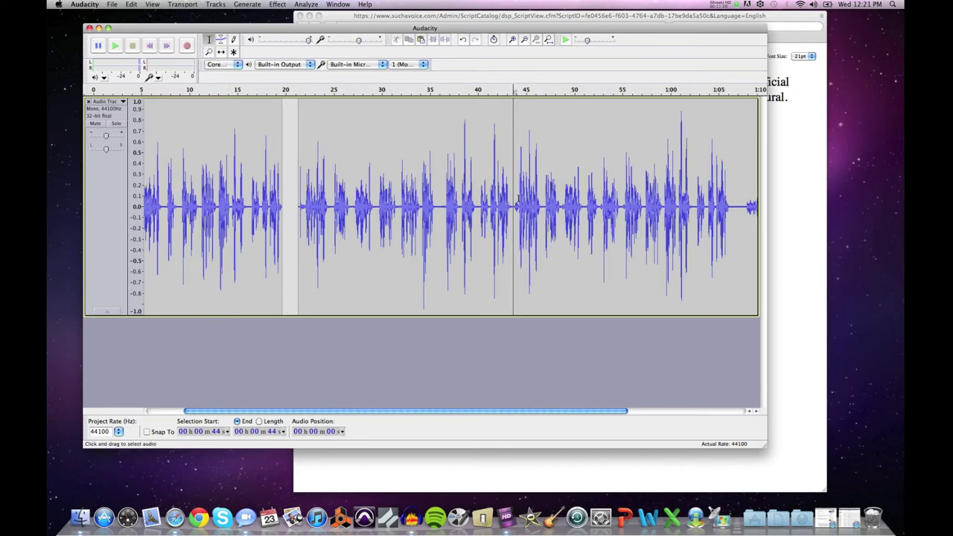
{"action": "left_click_drag", "start_coordinate": [516, 197], "coordinate": [510, 197]}
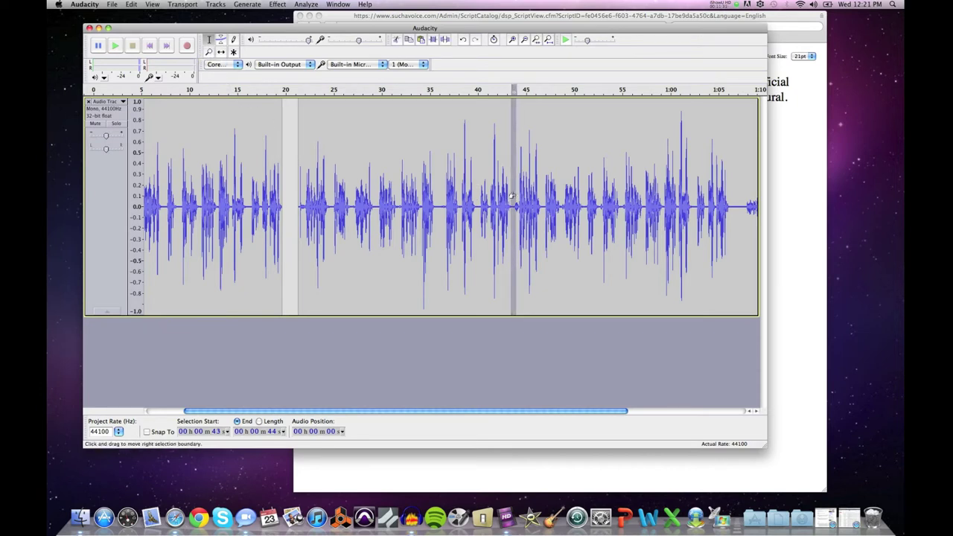
{"action": "left_click", "coordinate": [208, 52]}
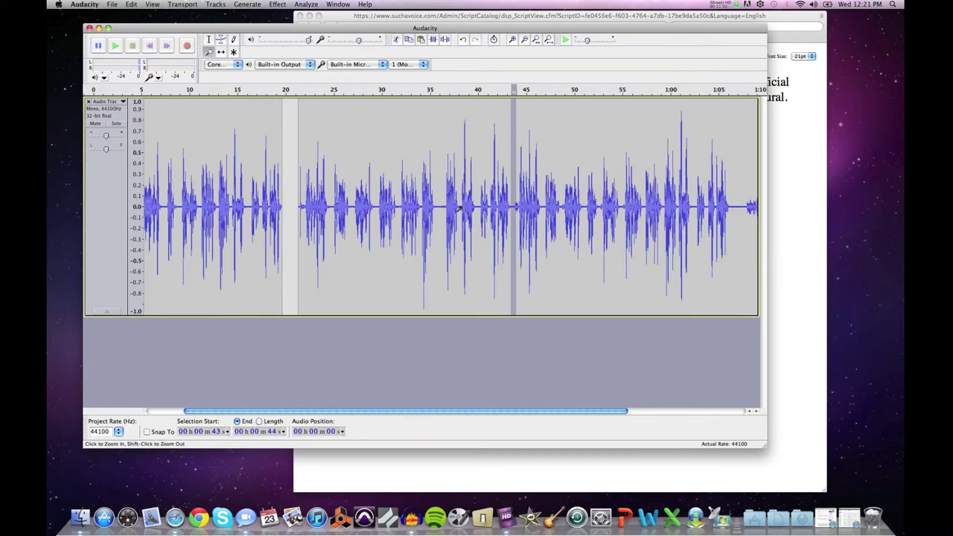
{"action": "left_click", "coordinate": [512, 209]}
{"action": "left_click", "coordinate": [512, 209]}
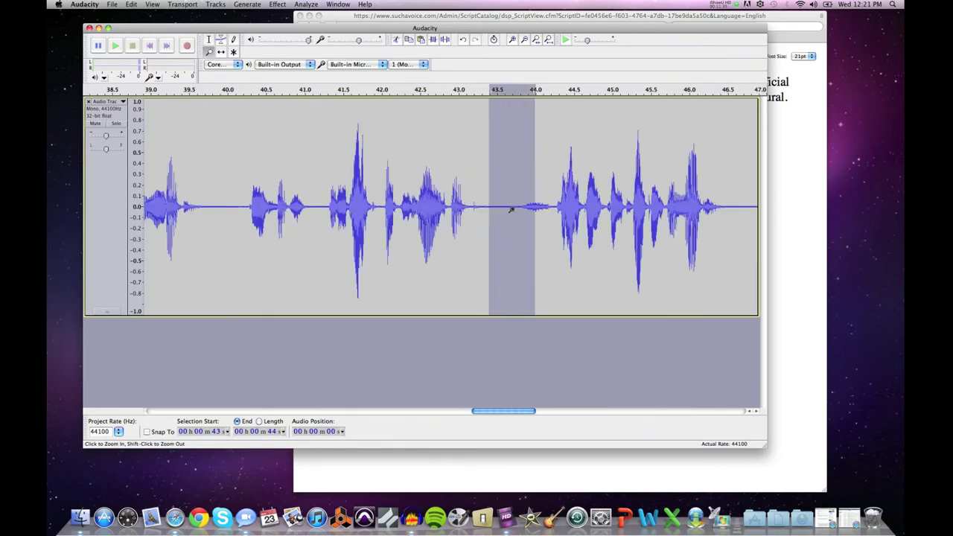
{"action": "left_click", "coordinate": [512, 211]}
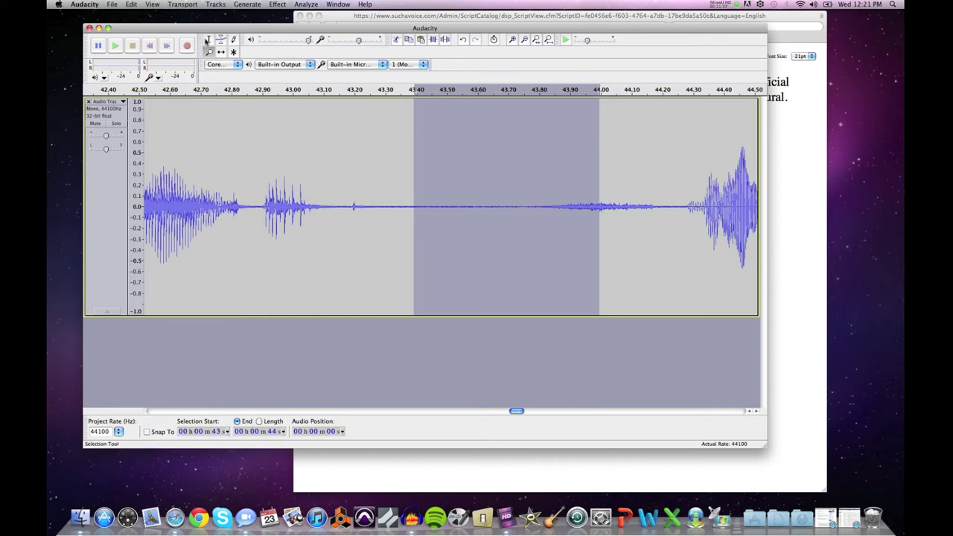
{"action": "left_click", "coordinate": [209, 41]}
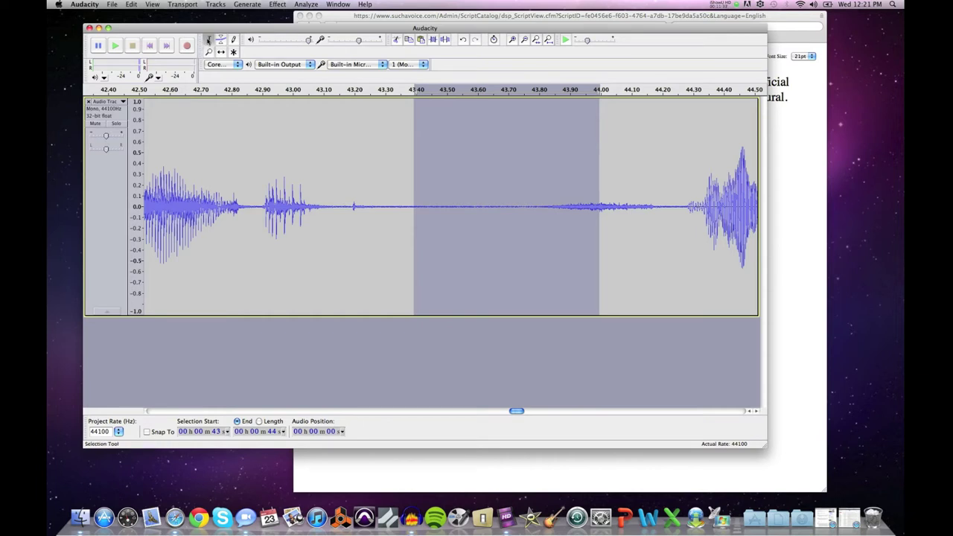
{"action": "left_click", "coordinate": [391, 167]}
{"action": "left_click_drag", "start_coordinate": [391, 167], "coordinate": [539, 185]}
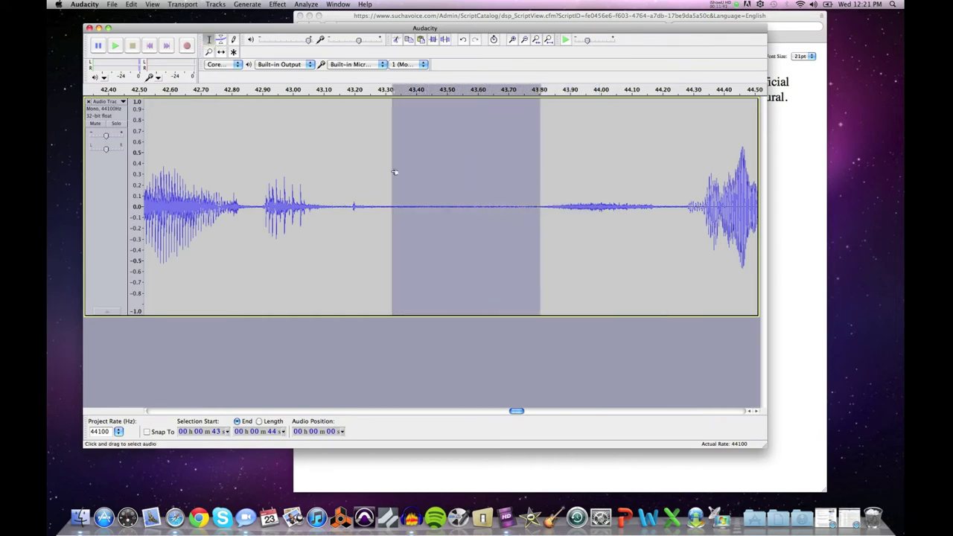
Split the track at both edges of the selected silence and shift the following clip about 0.37 seconds later.
{"action": "left_click", "coordinate": [130, 4]}
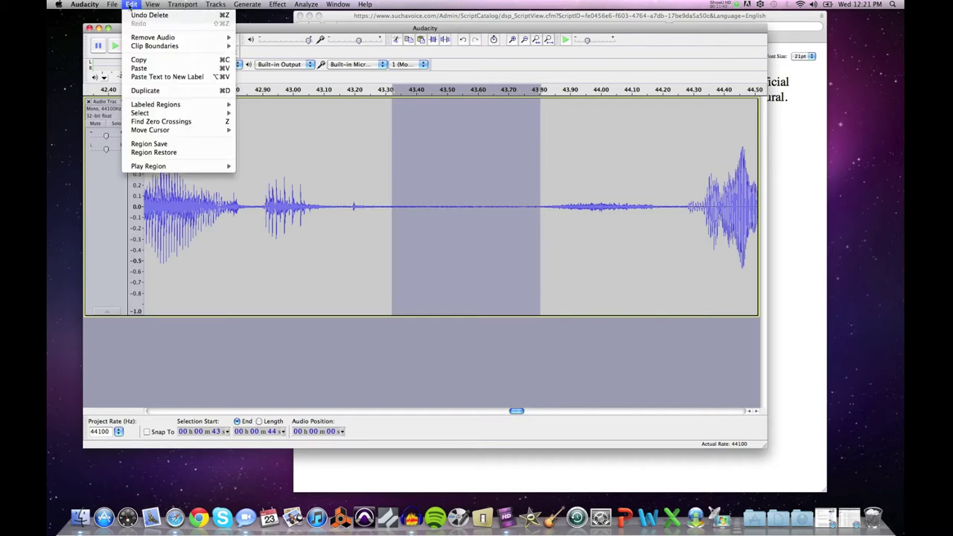
{"action": "mouse_move", "coordinate": [138, 49]}
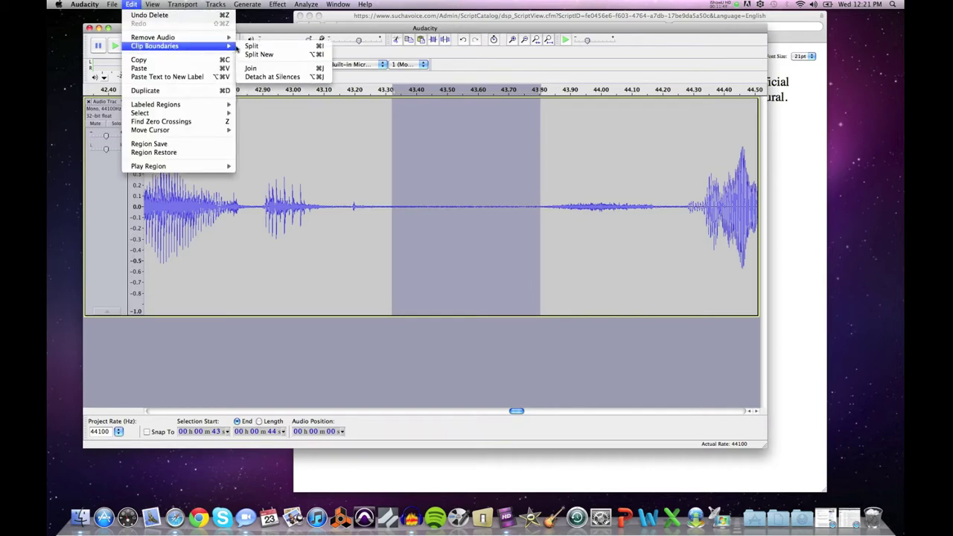
{"action": "left_click", "coordinate": [254, 46]}
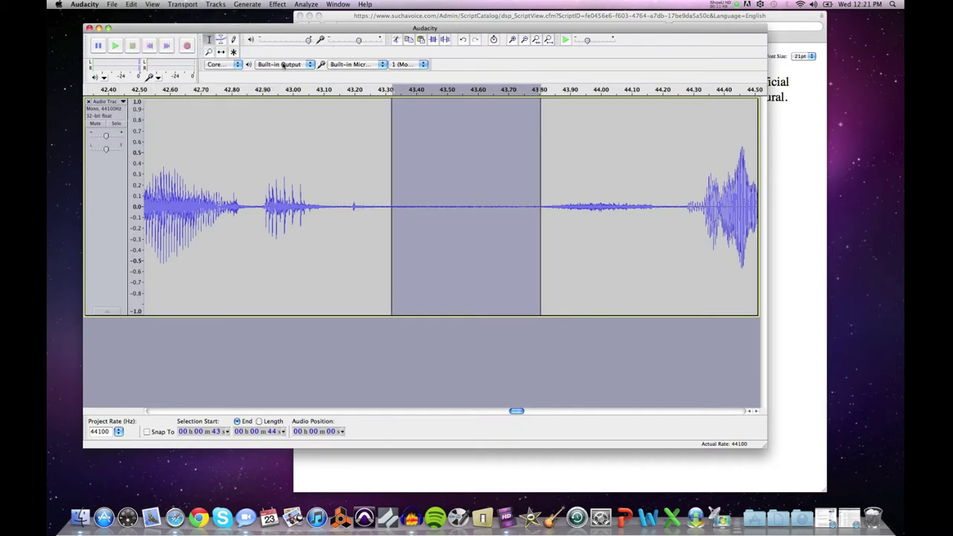
{"action": "left_click", "coordinate": [220, 53]}
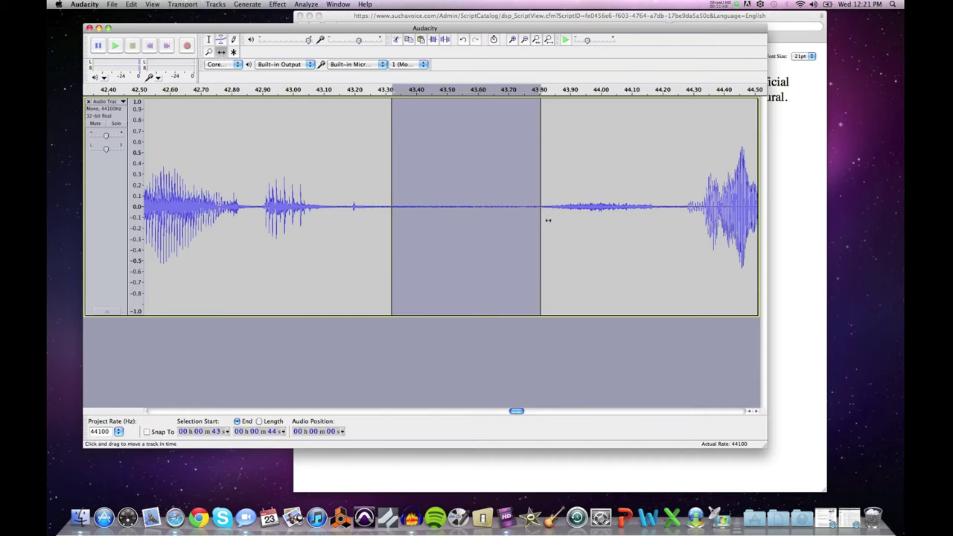
{"action": "left_click_drag", "start_coordinate": [556, 229], "coordinate": [665, 240]}
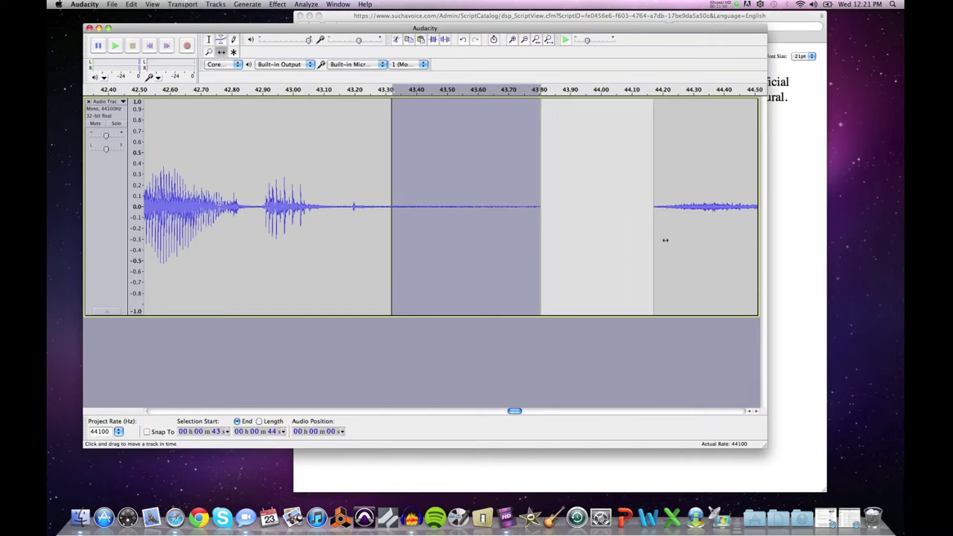
Delete the selected silence from 43.32 to 43.80 seconds and shift the following clip about 5 seconds later.
{"action": "key", "text": "Delete"}
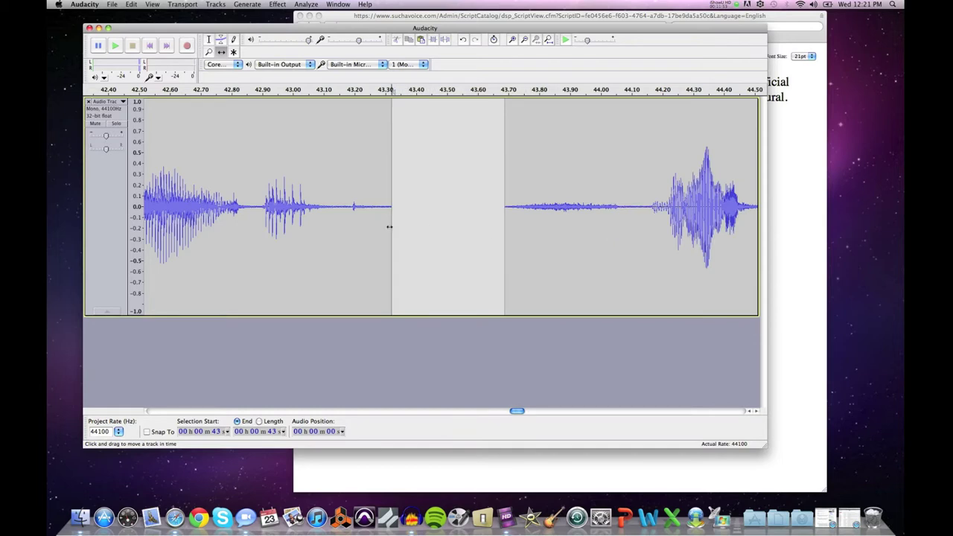
{"action": "left_click", "coordinate": [209, 39]}
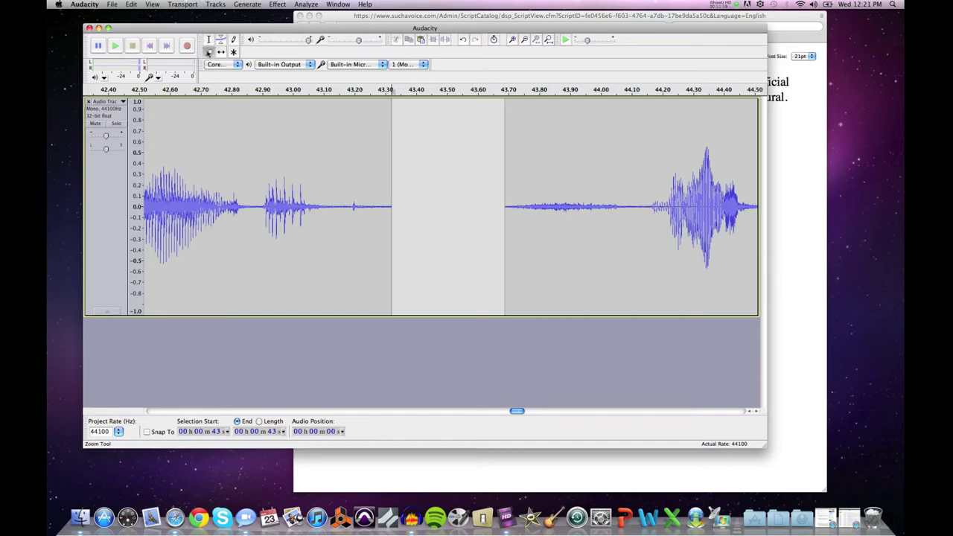
{"action": "left_click", "coordinate": [209, 51]}
{"action": "left_click", "coordinate": [354, 202], "text": "shift"}
{"action": "left_click", "coordinate": [356, 203], "text": "shift"}
{"action": "left_click", "coordinate": [359, 205], "text": "shift"}
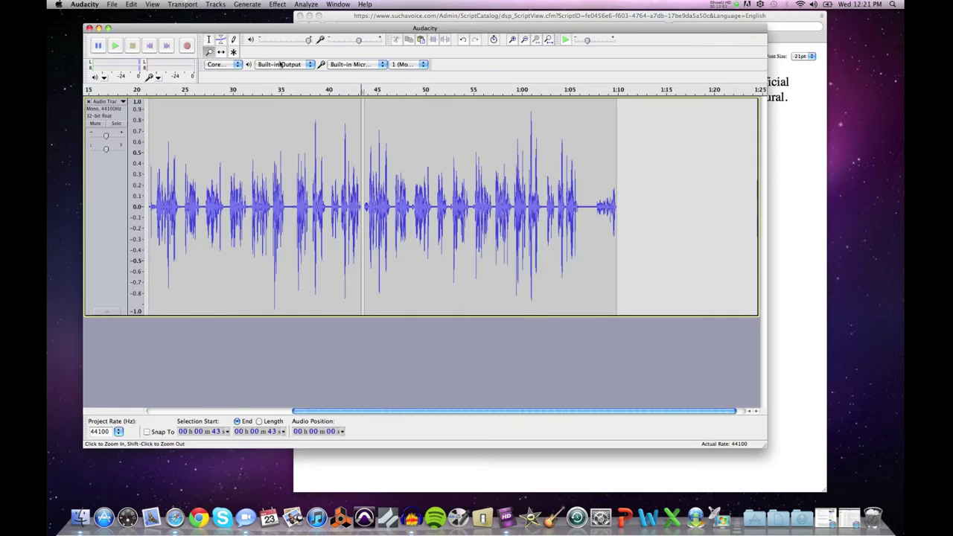
{"action": "left_click", "coordinate": [209, 40]}
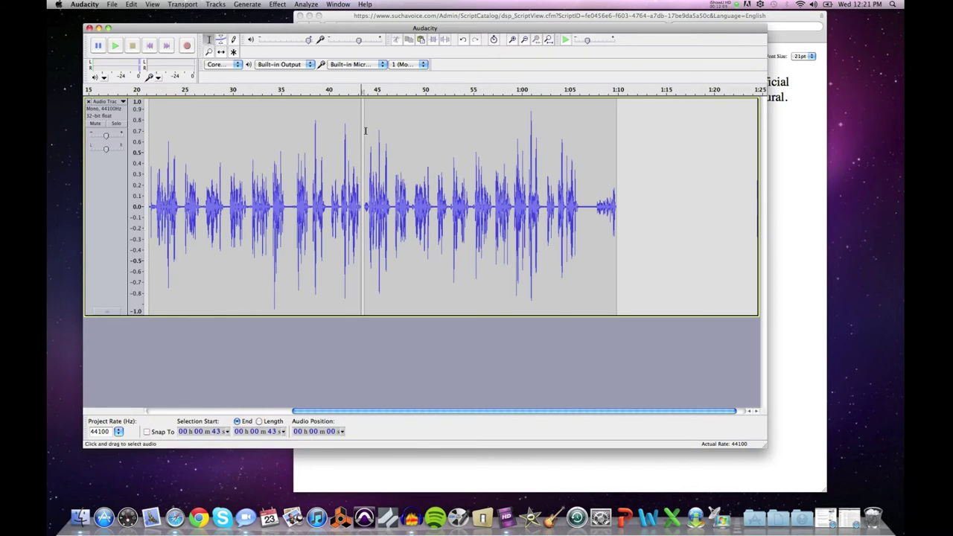
{"action": "left_click", "coordinate": [221, 53]}
{"action": "left_click_drag", "start_coordinate": [403, 205], "coordinate": [450, 205]}
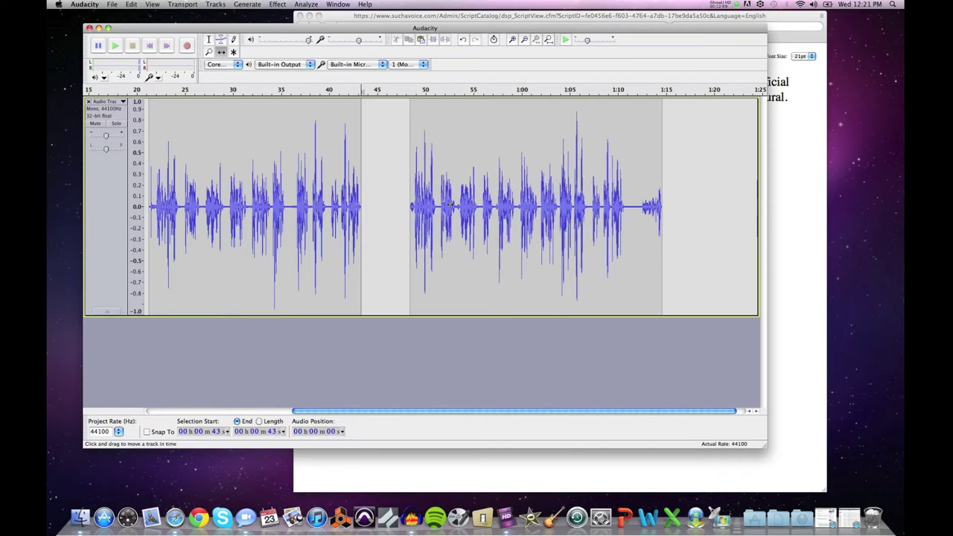
Play the third clip from its start at about 48 seconds to about 1:10.
{"action": "left_click", "coordinate": [209, 40]}
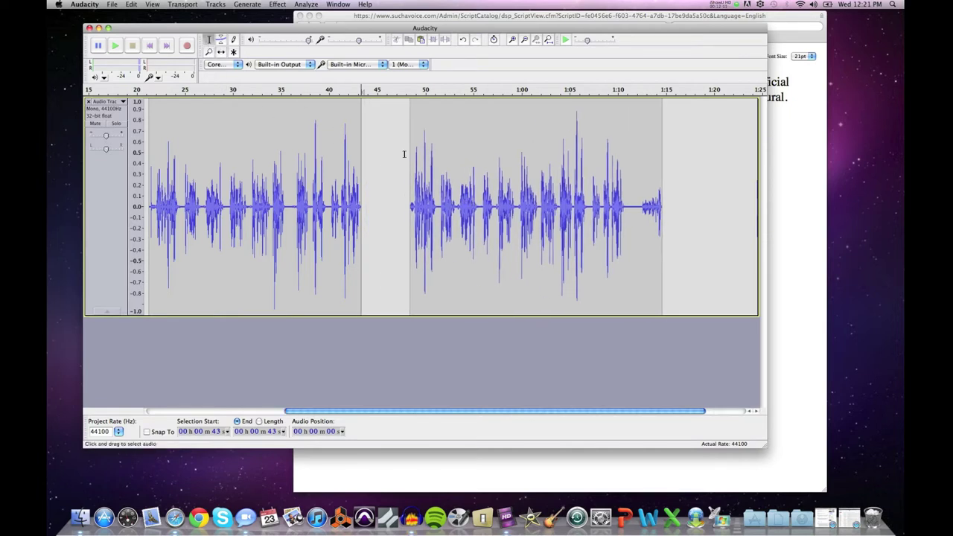
{"action": "left_click", "coordinate": [406, 154]}
{"action": "key", "text": "space"}
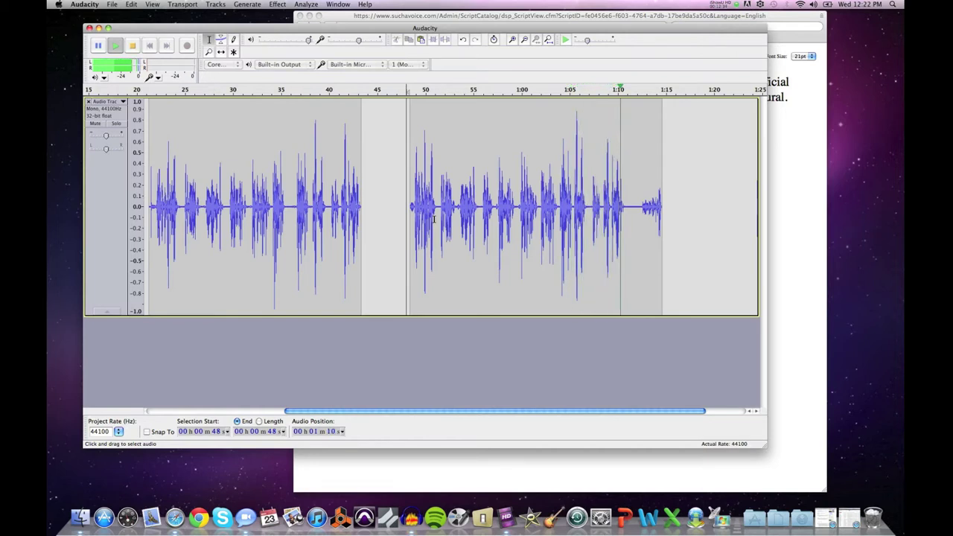
{"action": "key", "text": "space"}
{"action": "left_click", "coordinate": [492, 211]}
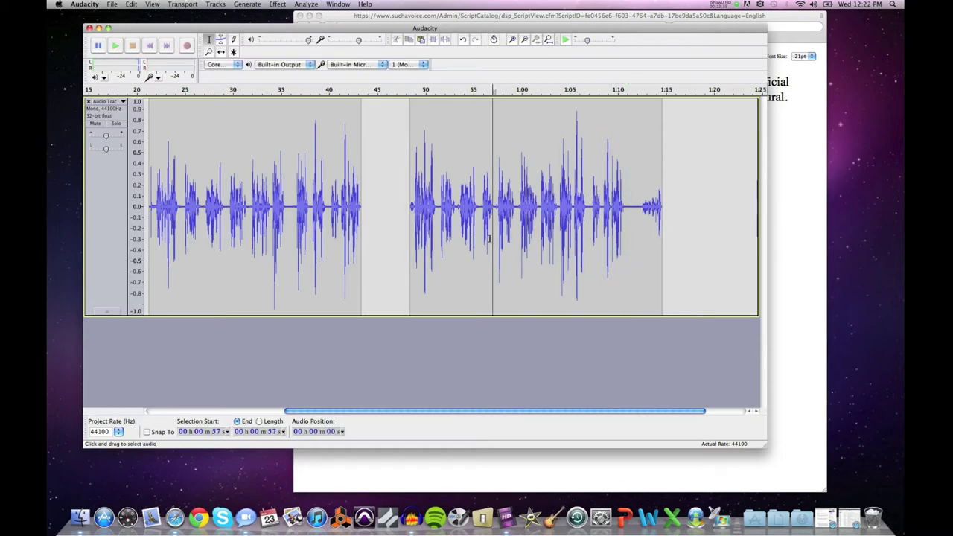
Compare the openings of the second and third clips by playing from 22 seconds and from 49 seconds.
{"action": "left_click_drag", "start_coordinate": [433, 412], "coordinate": [322, 410]}
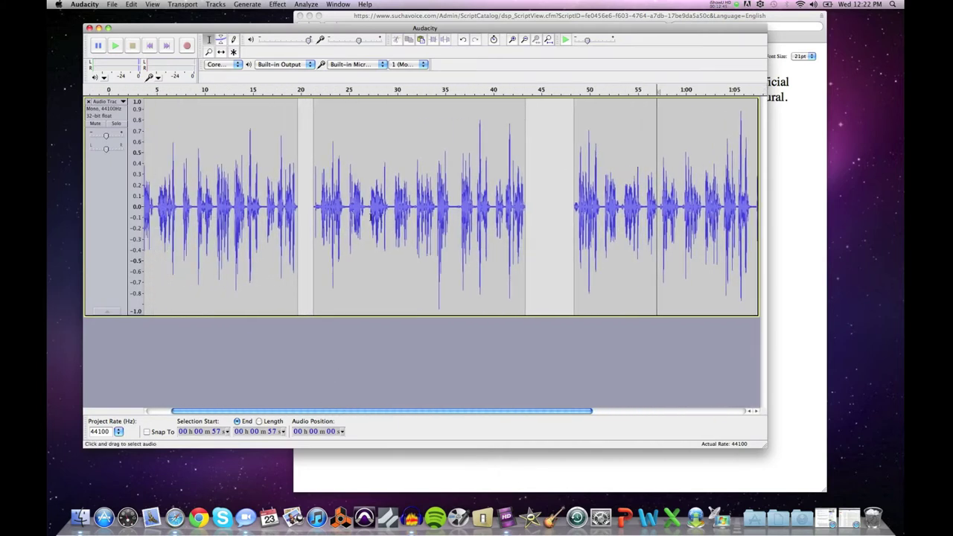
{"action": "left_click", "coordinate": [318, 203]}
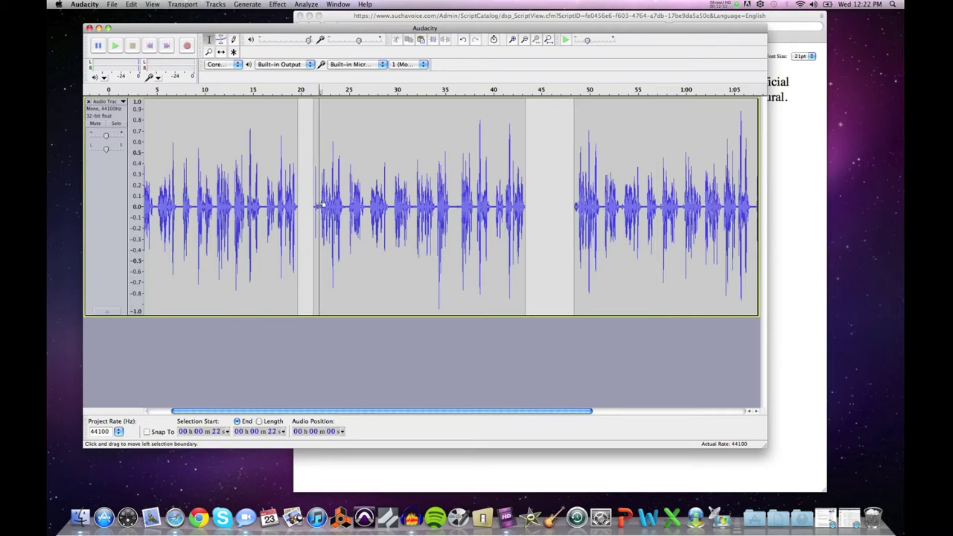
{"action": "key", "text": "space"}
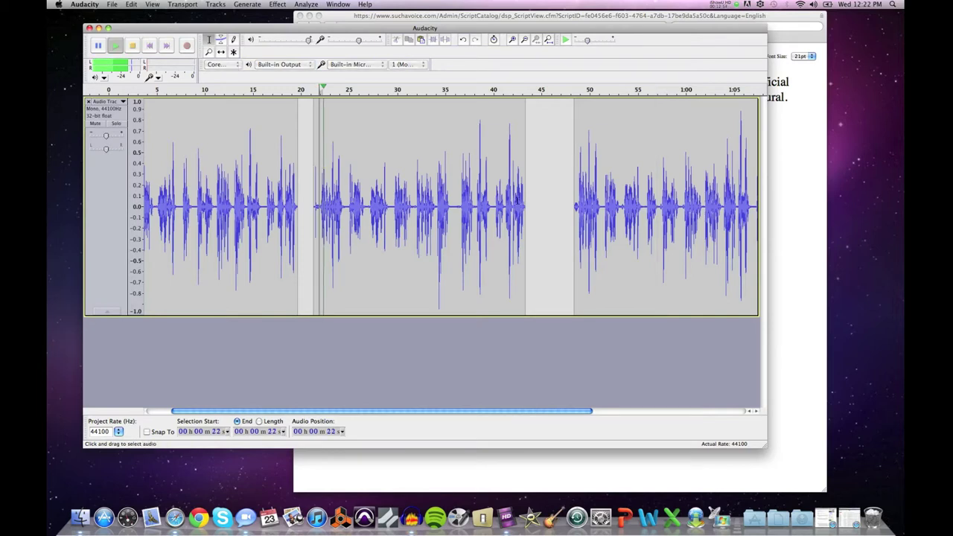
{"action": "key", "text": "space"}
{"action": "left_click", "coordinate": [577, 204]}
{"action": "key", "text": "space"}
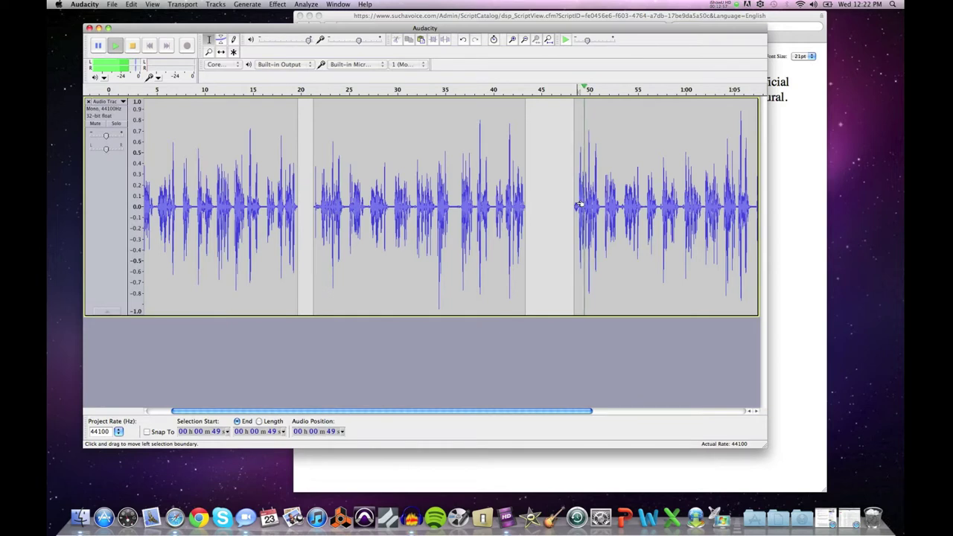
{"action": "key", "text": "space"}
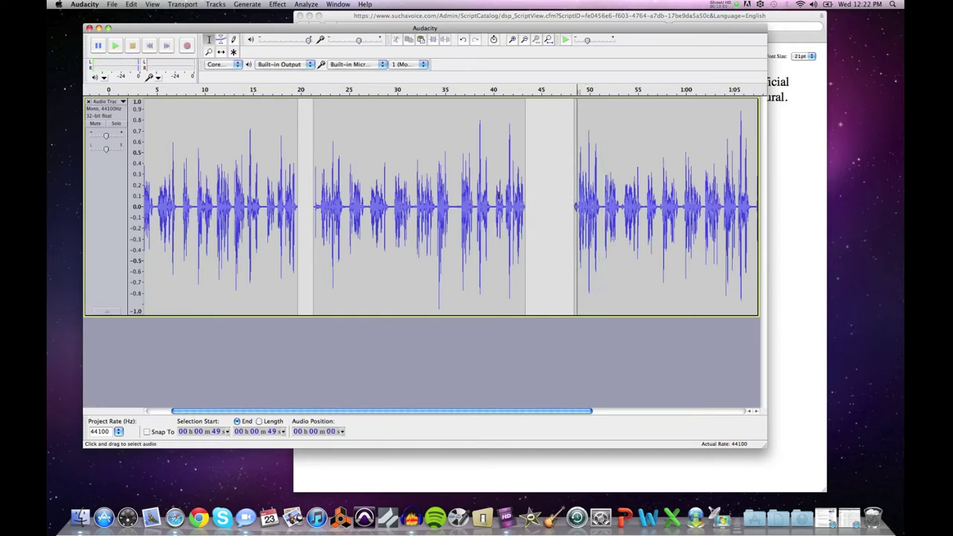
{"action": "key", "text": "space"}
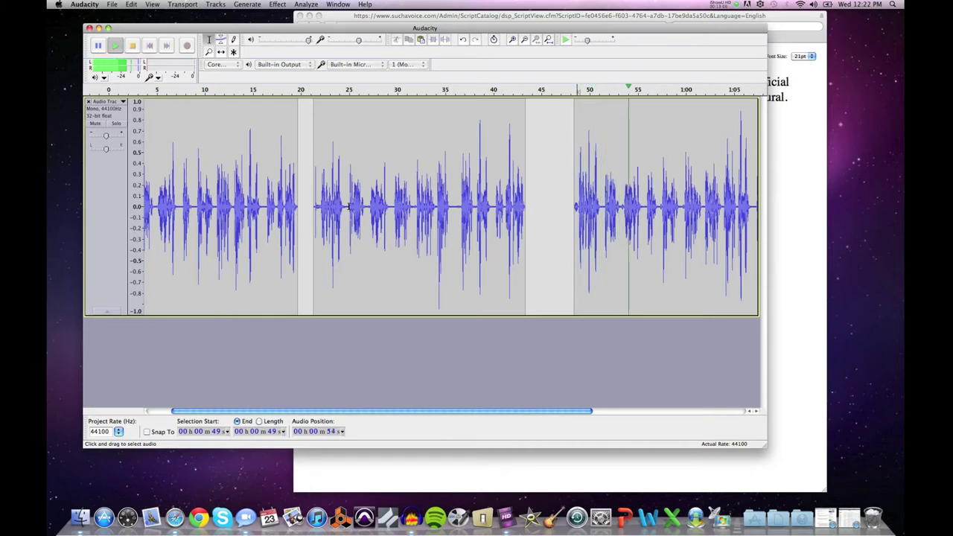
Compare the middle phrases by playing the second clip from 27 and 30 seconds and the third clip from 57 seconds.
{"action": "left_click", "coordinate": [368, 206]}
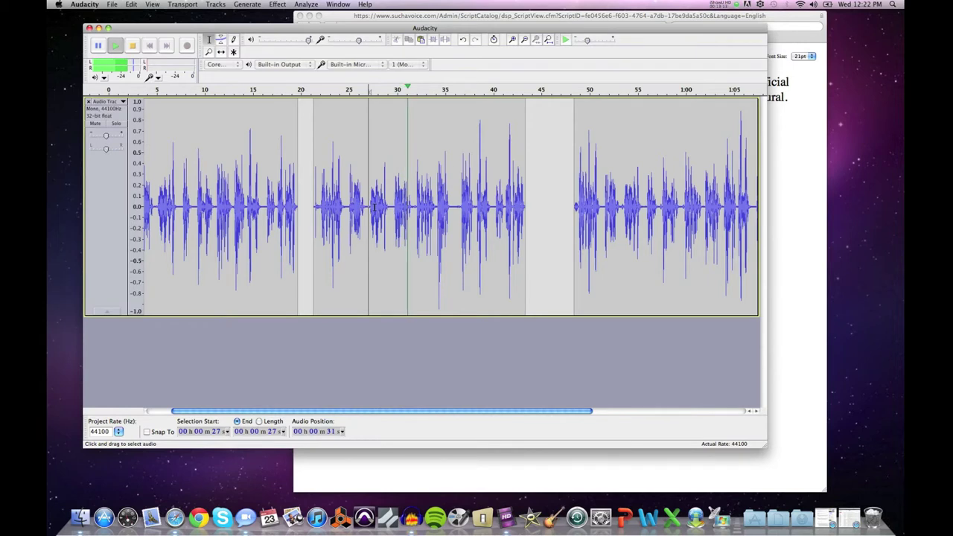
{"action": "left_click", "coordinate": [662, 206]}
{"action": "left_click", "coordinate": [397, 202]}
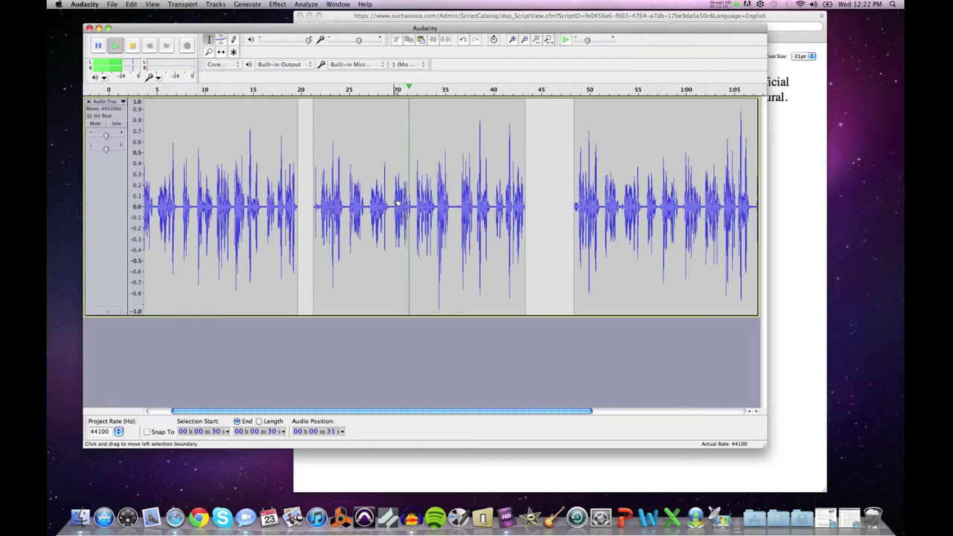
{"action": "key", "text": "space"}
{"action": "left_click", "coordinate": [662, 202]}
{"action": "key", "text": "space"}
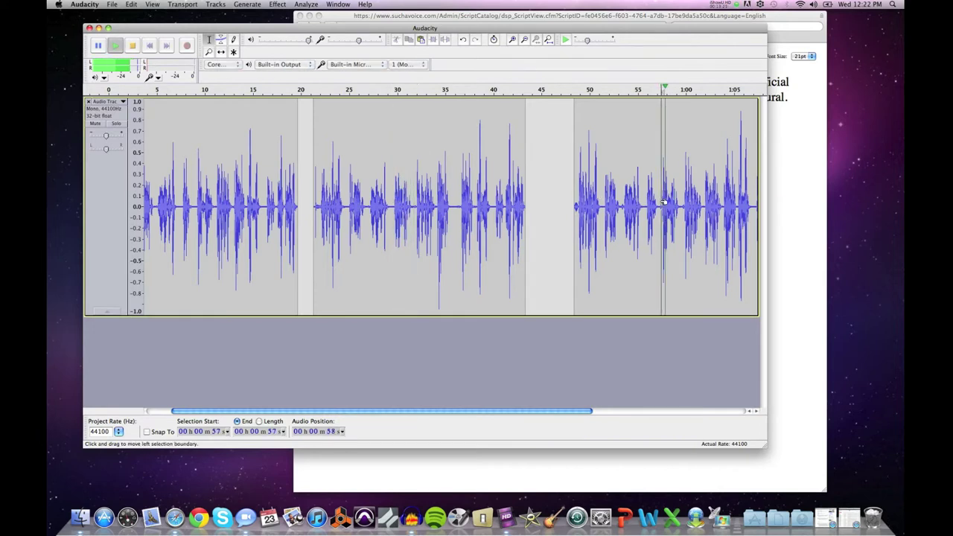
{"action": "key", "text": "space"}
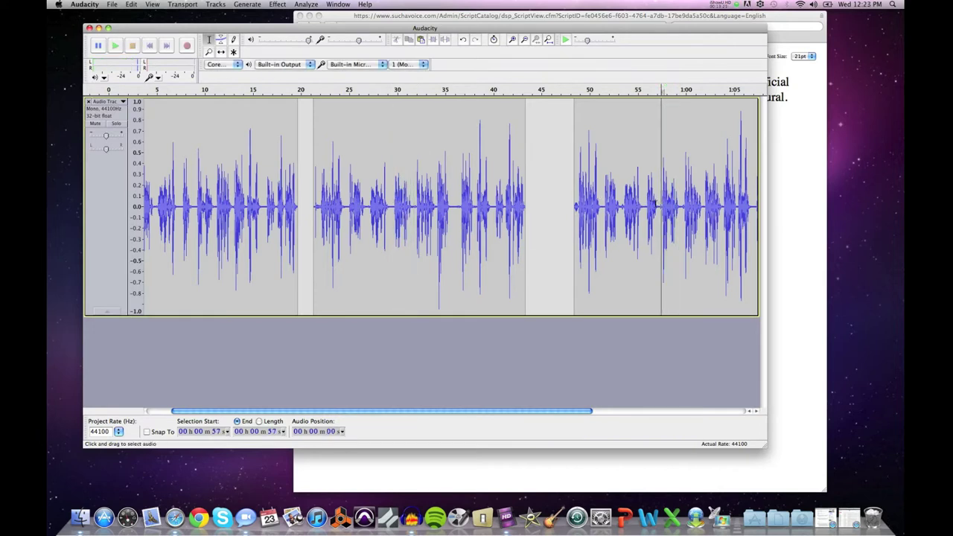
Check the Goldfish Crackers script in Safari, return to Audacity and play the third clip from 57 seconds to about 1:02.
{"action": "left_click", "coordinate": [658, 203]}
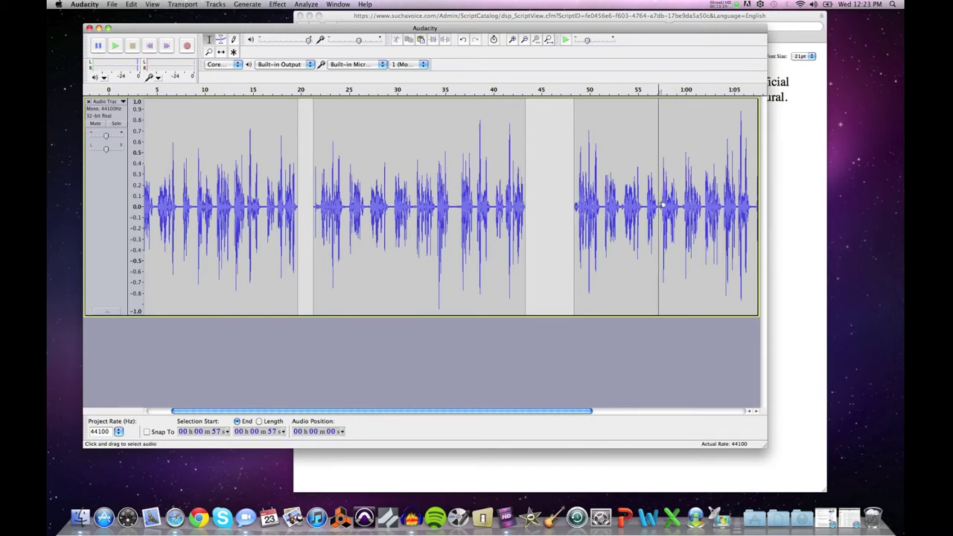
{"action": "left_click", "coordinate": [784, 325]}
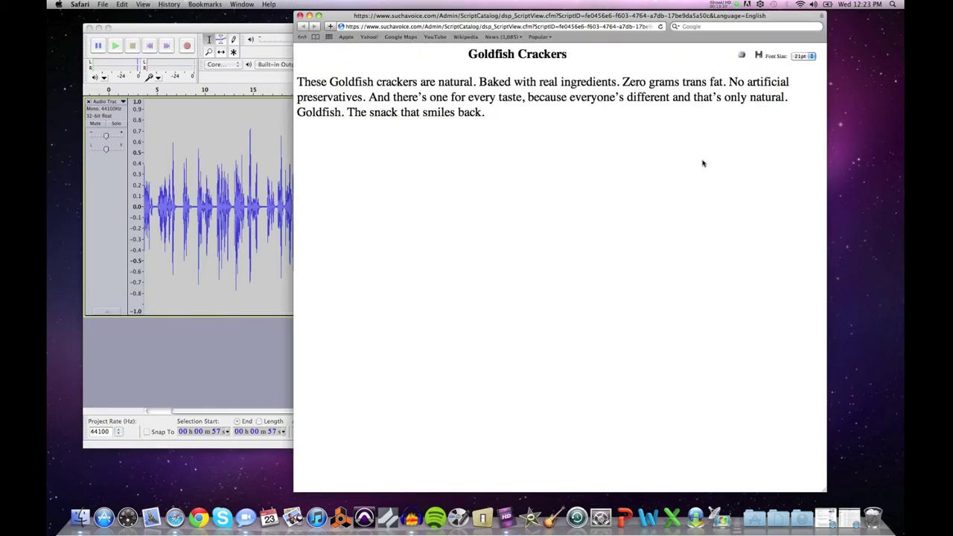
{"action": "left_click", "coordinate": [273, 154]}
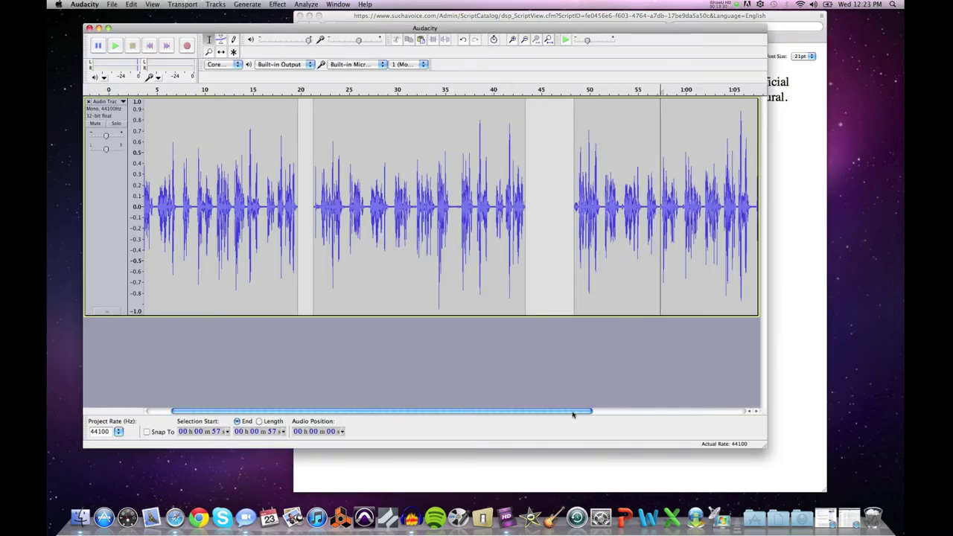
{"action": "scroll", "coordinate": [607, 289], "scroll_direction": "right", "scroll_amount": 5}
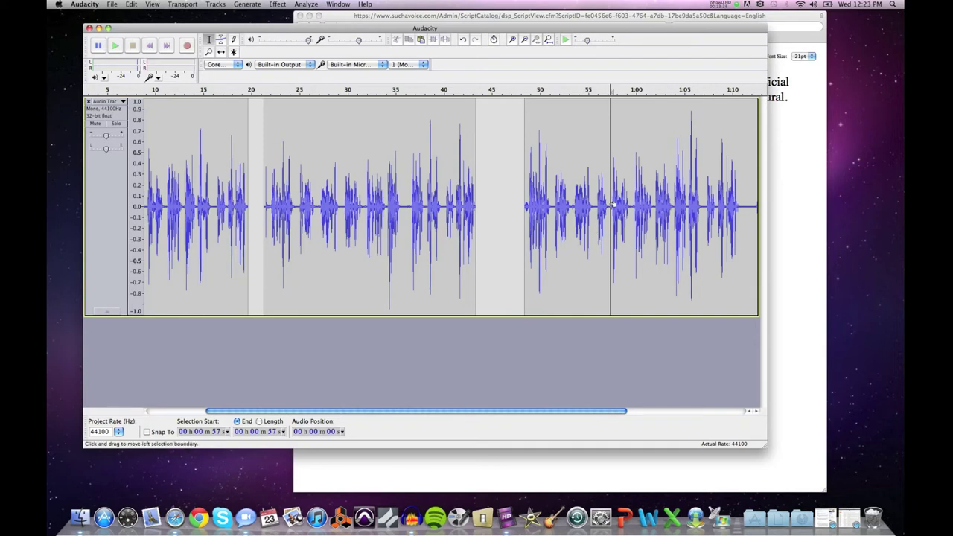
{"action": "key", "text": "space"}
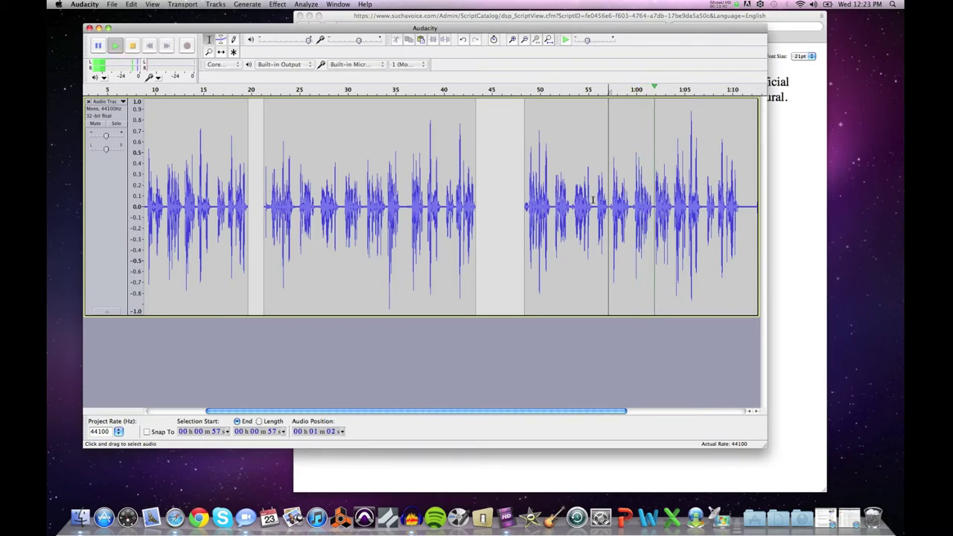
{"action": "key", "text": "space"}
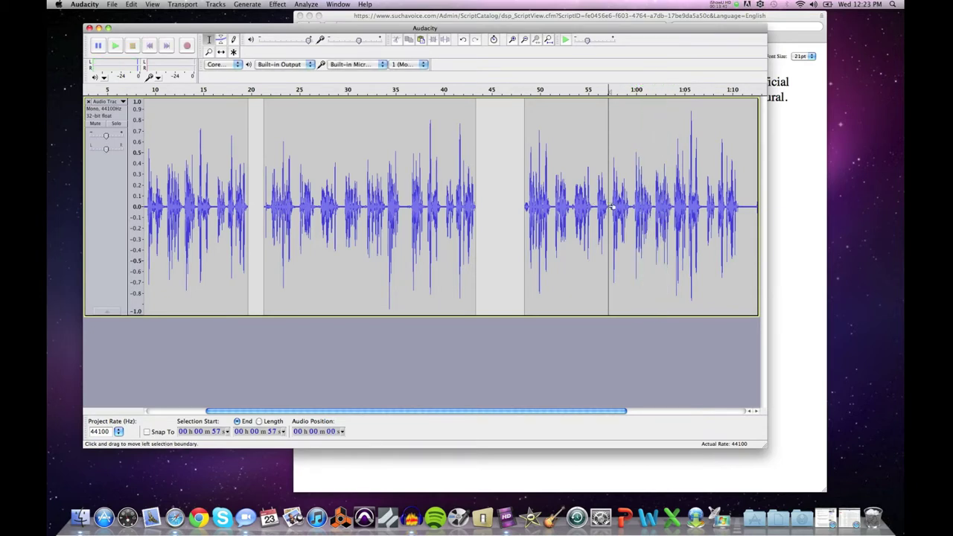
Highlight in turn the third clip's phrases at 59 seconds to 1:02, 57 to 59 and 56 to 57 seconds, and place the cursor at 49 seconds.
{"action": "left_click_drag", "start_coordinate": [608, 212], "coordinate": [649, 209]}
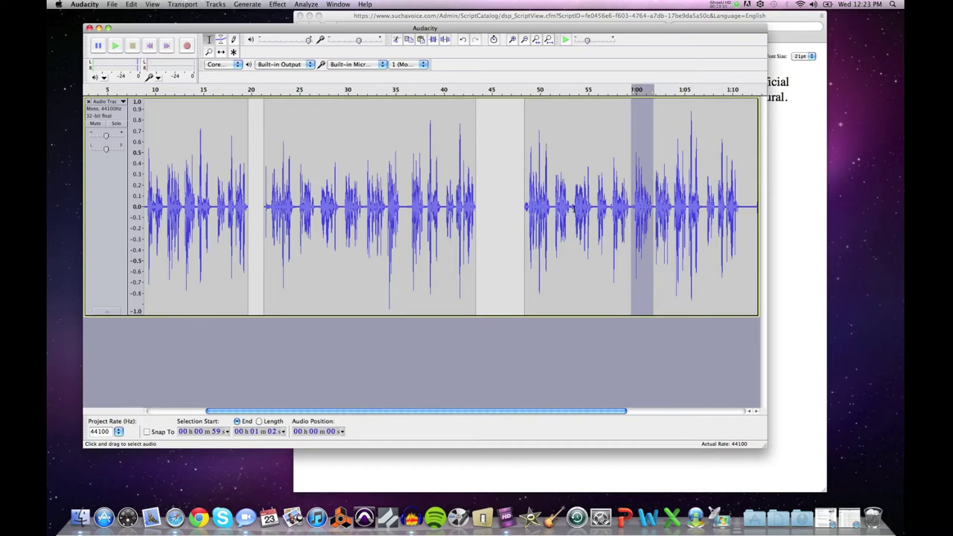
{"action": "left_click_drag", "start_coordinate": [570, 208], "coordinate": [631, 209]}
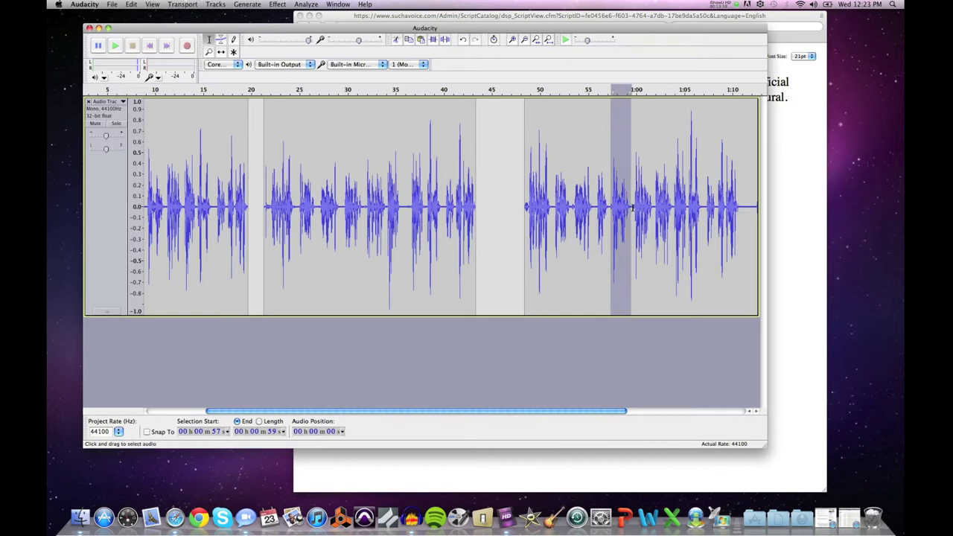
{"action": "left_click", "coordinate": [634, 208]}
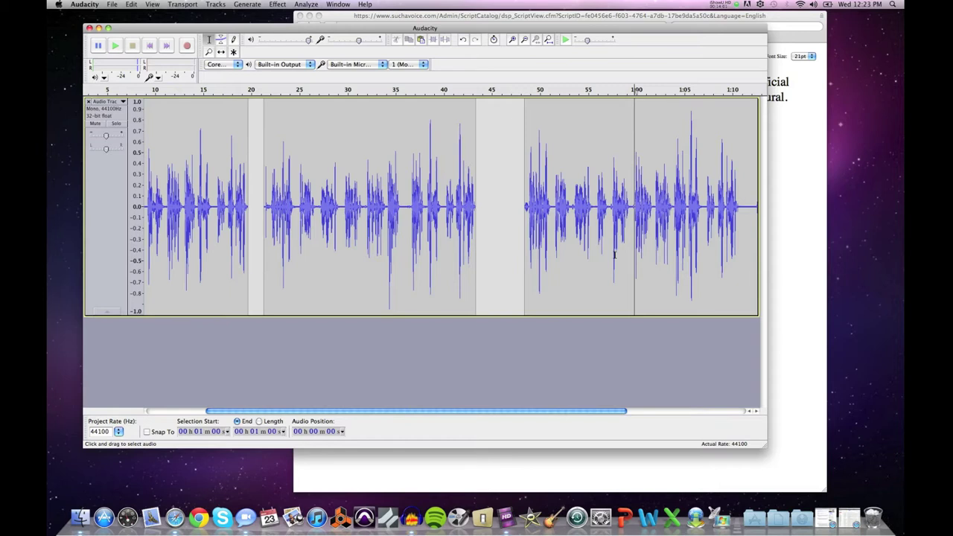
{"action": "left_click_drag", "start_coordinate": [595, 207], "coordinate": [612, 209]}
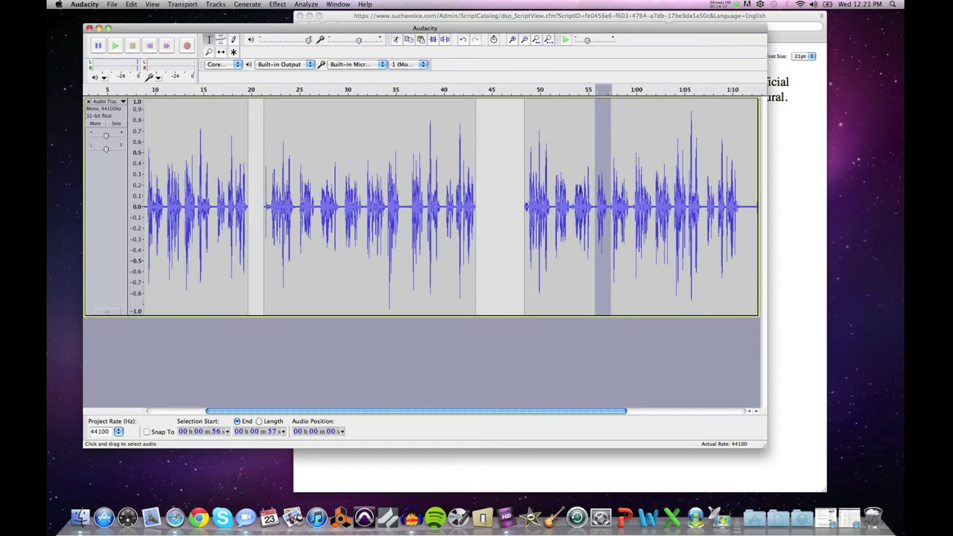
{"action": "left_click", "coordinate": [548, 211]}
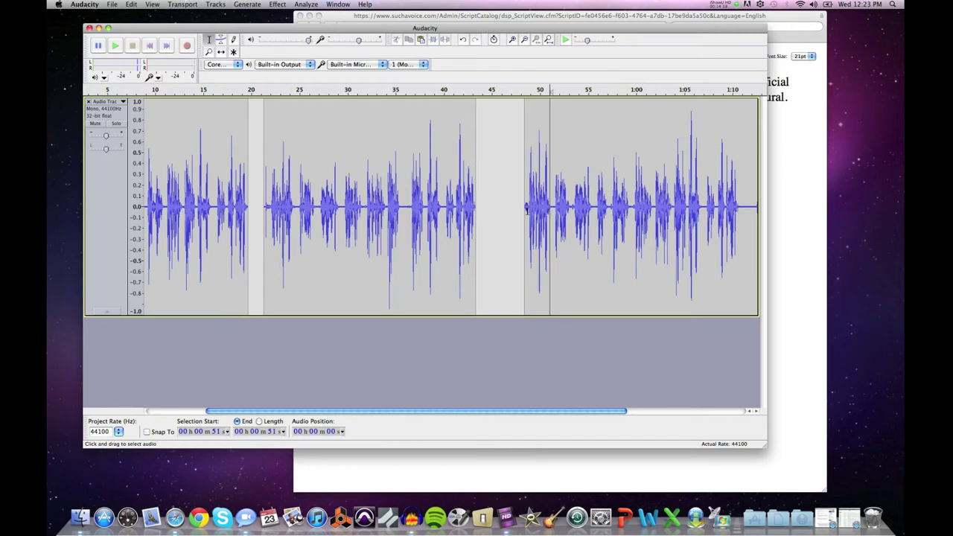
{"action": "left_click", "coordinate": [528, 209]}
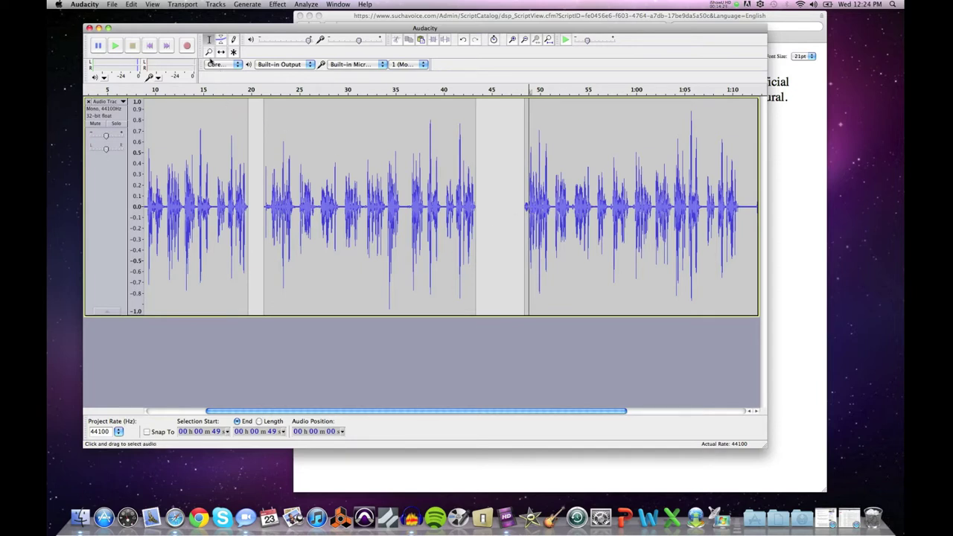
Move the third clip far along the track so it starts at about 2:35.
{"action": "left_click", "coordinate": [209, 51]}
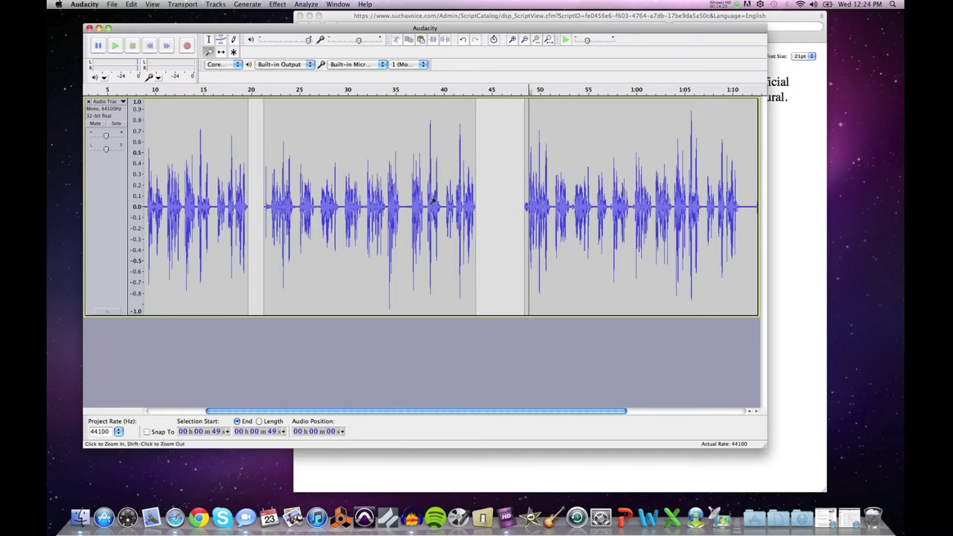
{"action": "left_click", "coordinate": [505, 216], "text": "shift"}
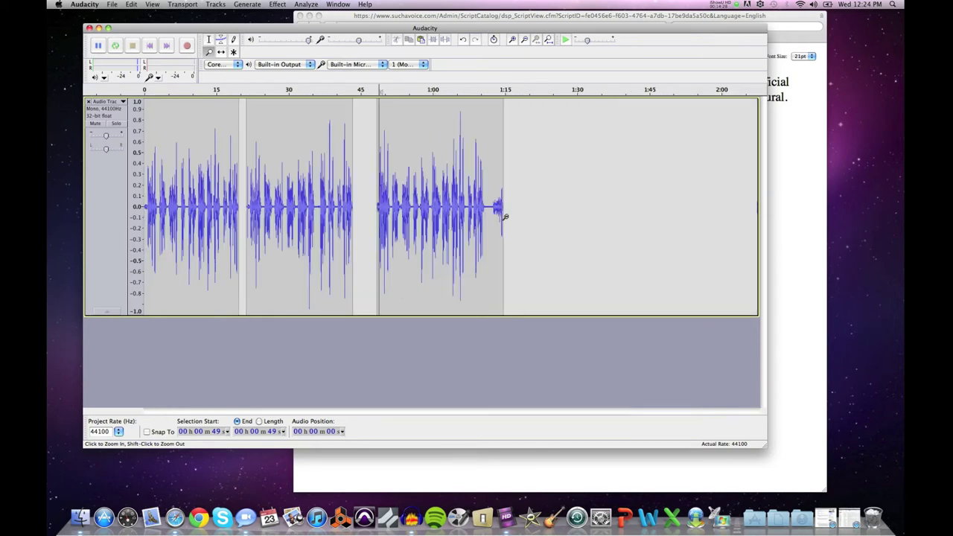
{"action": "left_click", "coordinate": [500, 206], "text": "shift"}
{"action": "left_click", "coordinate": [221, 51]}
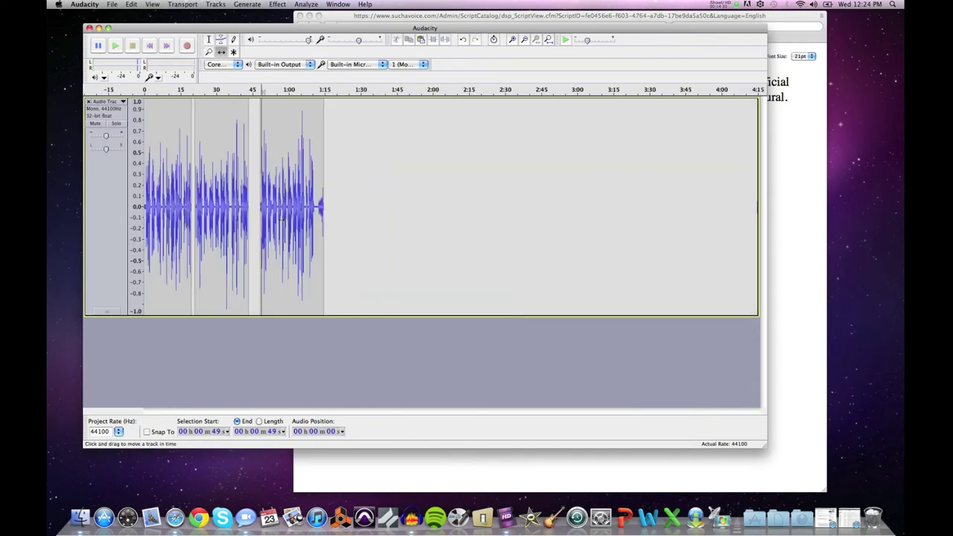
{"action": "left_click_drag", "start_coordinate": [285, 229], "coordinate": [540, 229]}
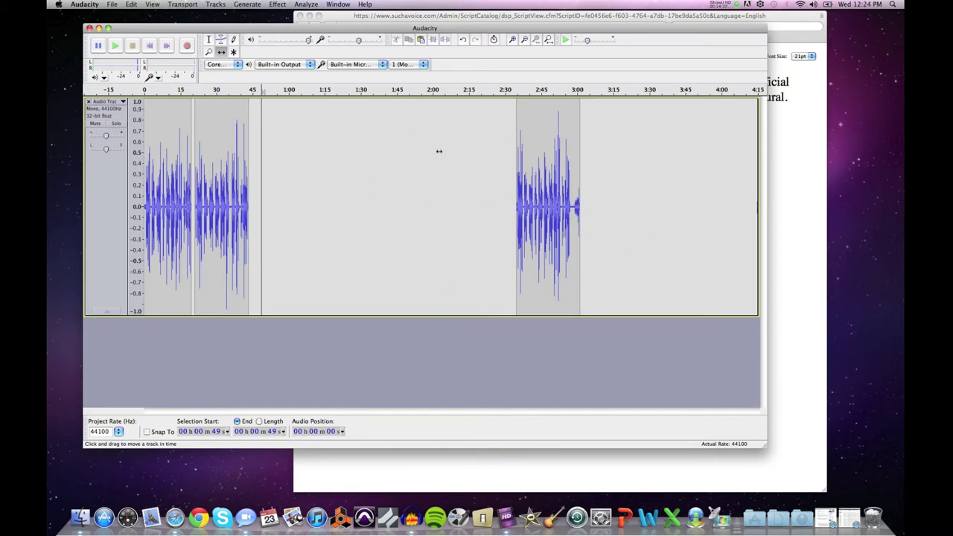
{"action": "left_click", "coordinate": [208, 51]}
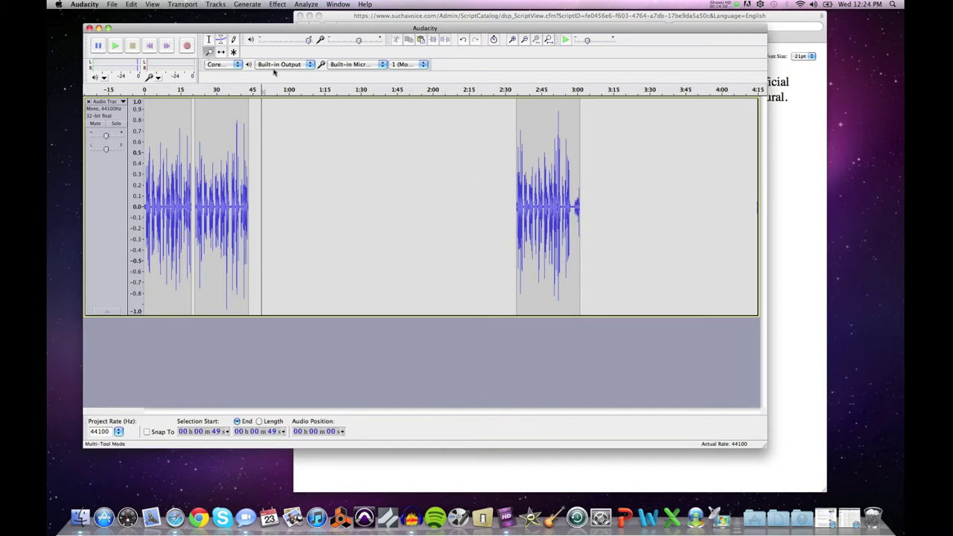
Play the relocated third clip from just before its start, at about 2:34.5, through its opening breath.
{"action": "left_click", "coordinate": [526, 177]}
{"action": "left_click", "coordinate": [526, 177]}
{"action": "left_click", "coordinate": [527, 178]}
{"action": "left_click", "coordinate": [527, 177]}
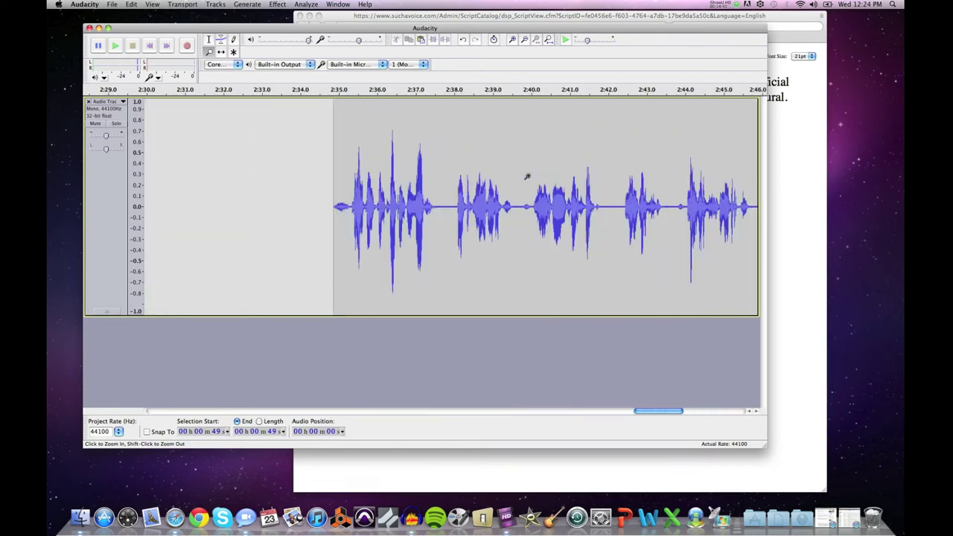
{"action": "left_click_drag", "start_coordinate": [659, 412], "coordinate": [645, 412]}
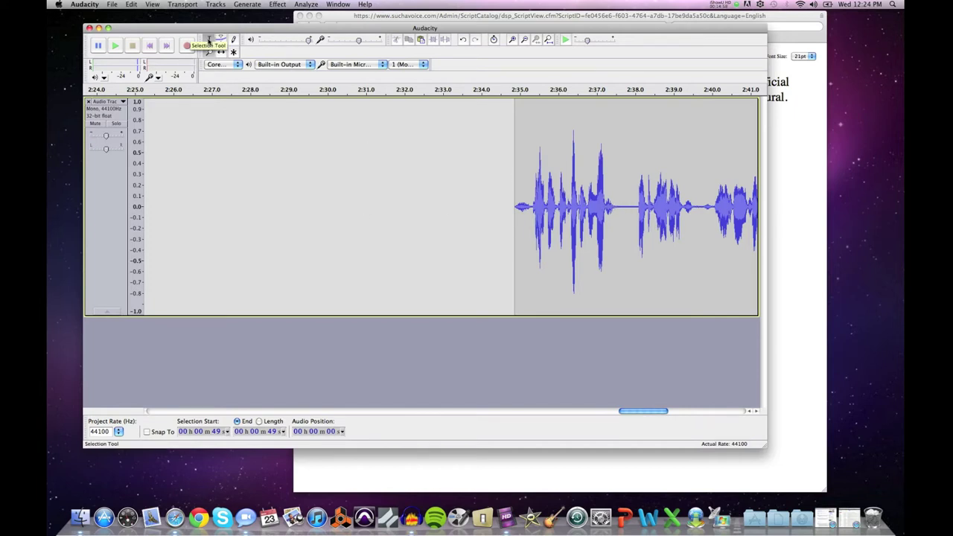
{"action": "left_click", "coordinate": [209, 41]}
{"action": "left_click", "coordinate": [499, 184]}
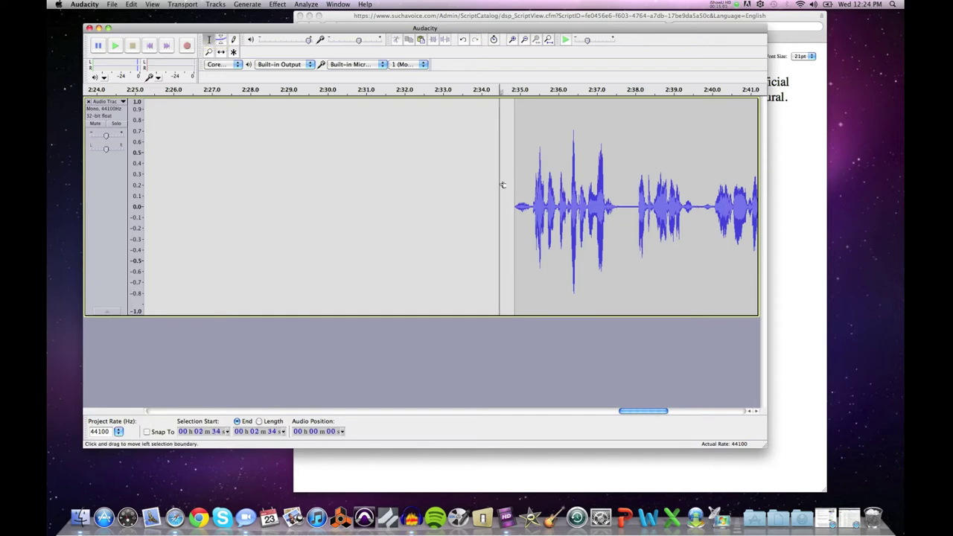
{"action": "key", "text": "space"}
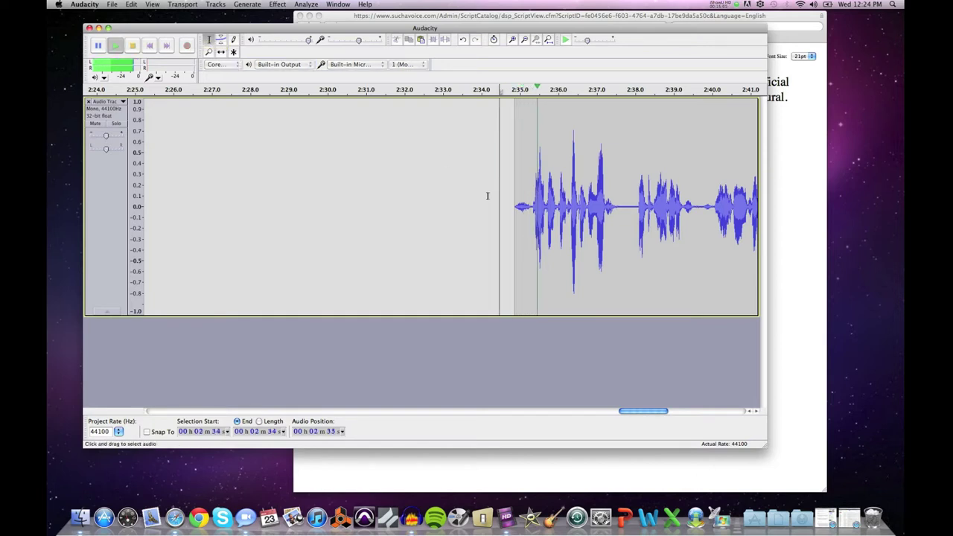
{"action": "key", "text": "space"}
Highlight the breath at the third clip's start, about 2:34.7 to 2:35.3, and examine the selection's end up close.
{"action": "left_click_drag", "start_coordinate": [530, 205], "coordinate": [512, 207]}
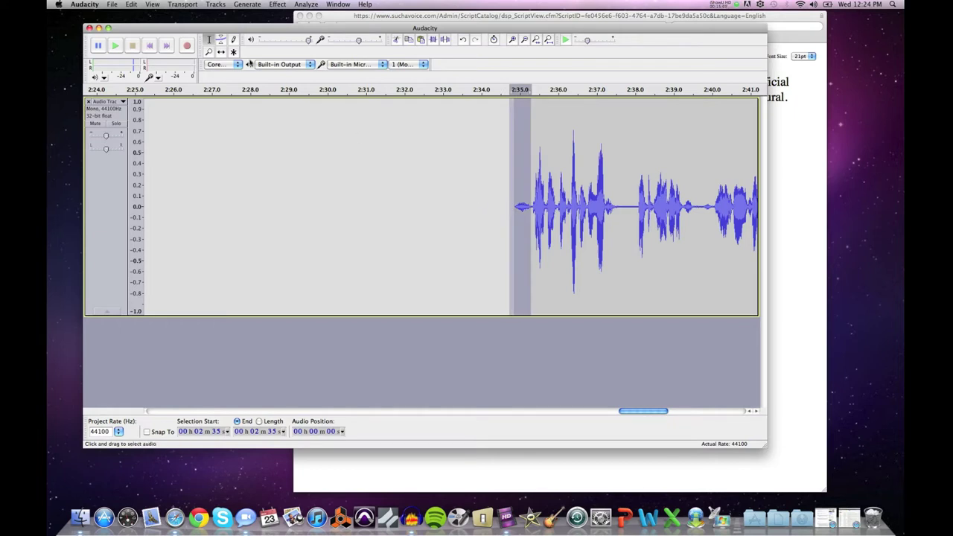
{"action": "left_click", "coordinate": [208, 52]}
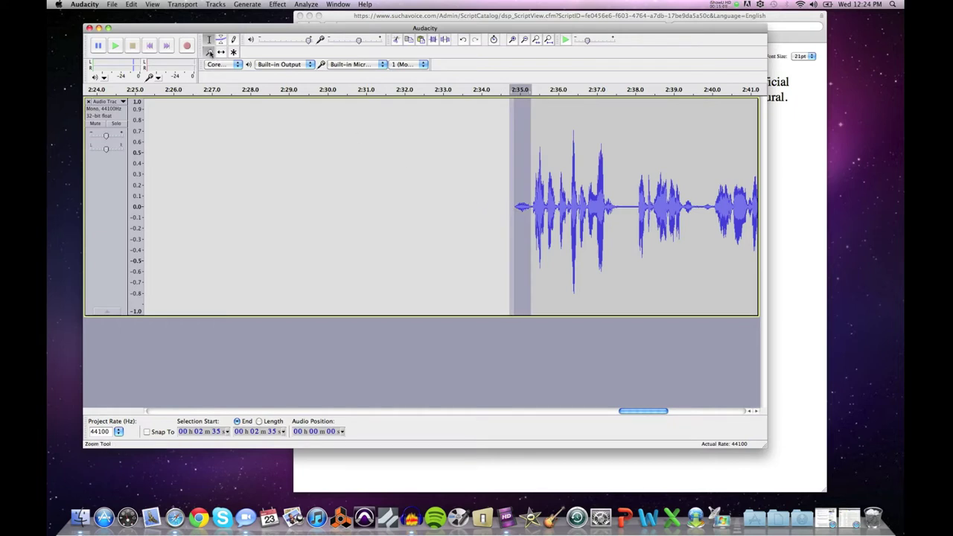
{"action": "left_click", "coordinate": [530, 204]}
{"action": "left_click", "coordinate": [531, 205]}
{"action": "left_click", "coordinate": [530, 204]}
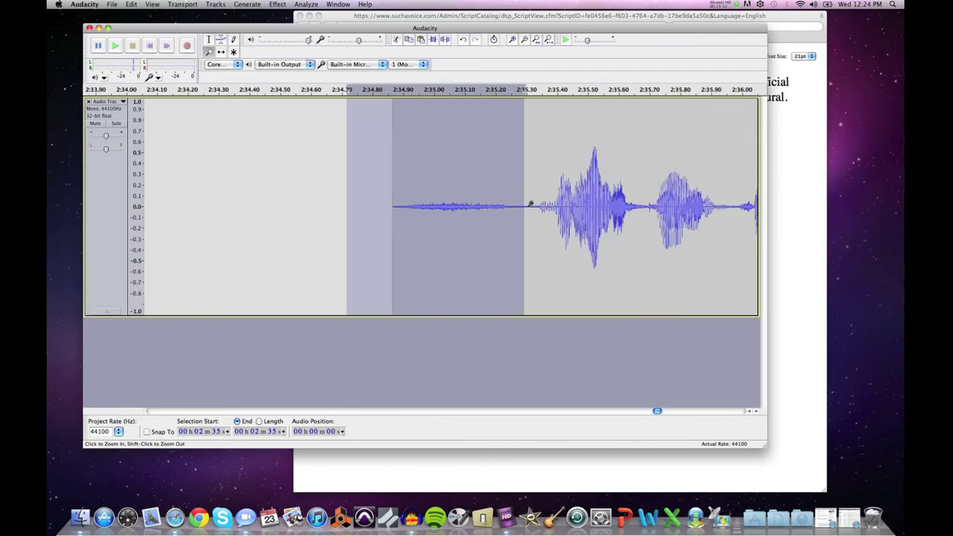
{"action": "left_click", "coordinate": [530, 203]}
{"action": "left_click", "coordinate": [530, 203]}
{"action": "left_click", "coordinate": [530, 204]}
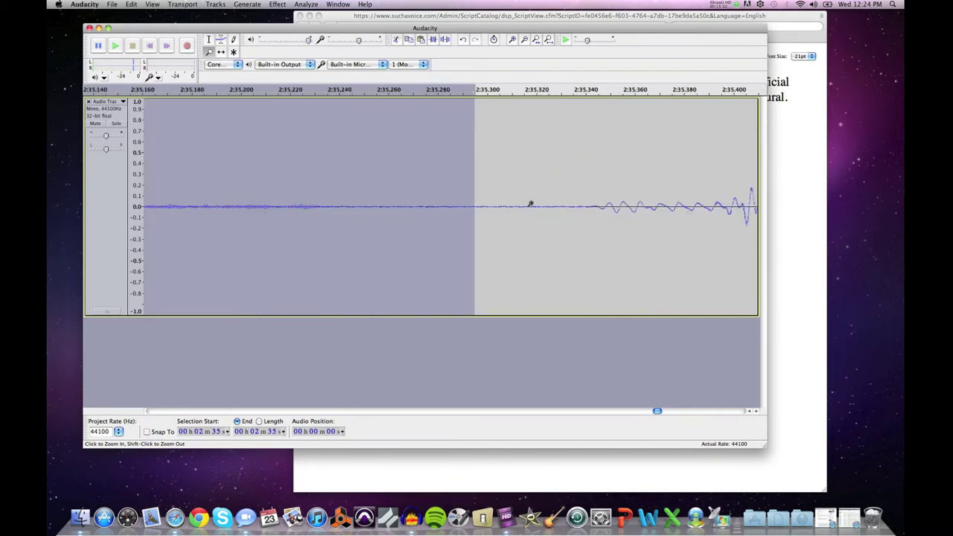
Highlight the onset of the first word at about 2:35.335 to 2:35.352, and play from about 2:35.333.
{"action": "left_click", "coordinate": [210, 40]}
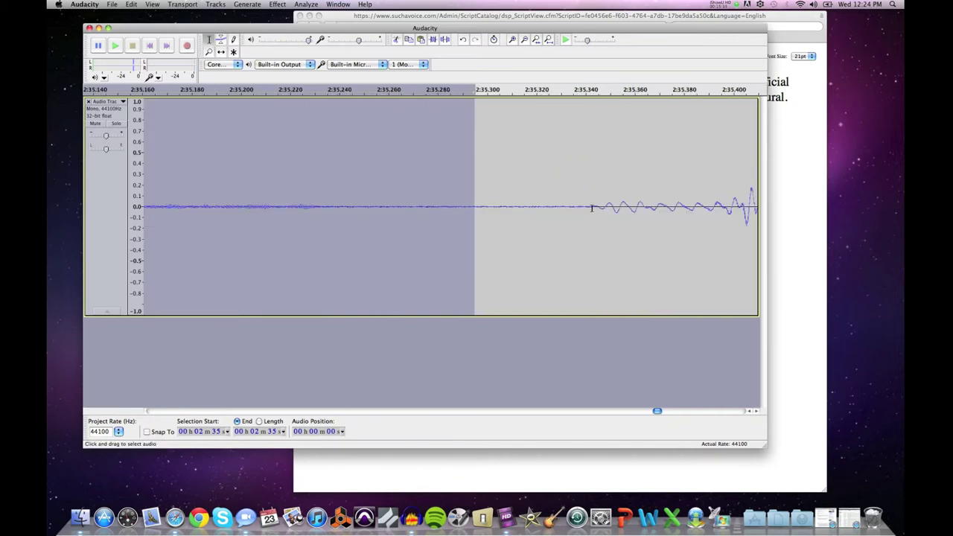
{"action": "left_click_drag", "start_coordinate": [574, 206], "coordinate": [615, 209]}
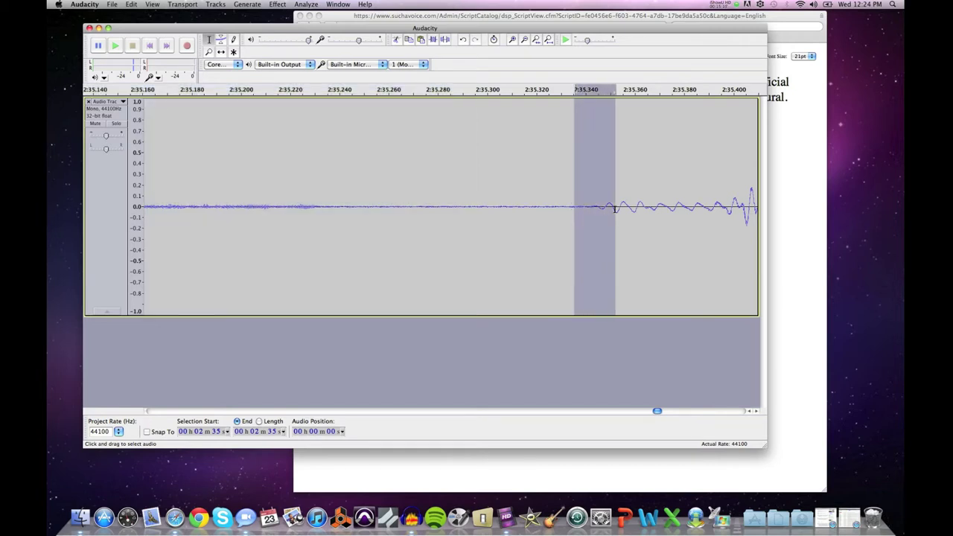
{"action": "left_click", "coordinate": [567, 208]}
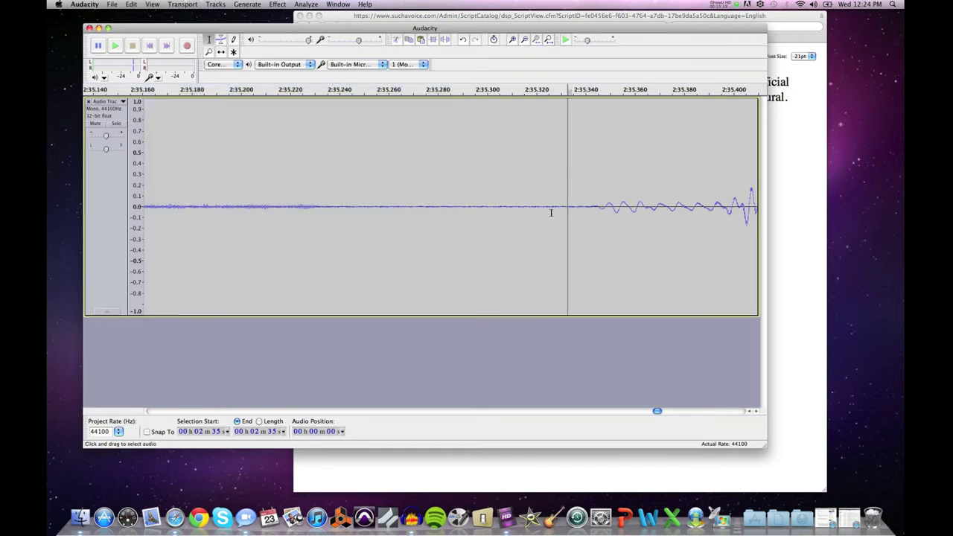
{"action": "key", "text": "space"}
{"action": "key", "text": "space"}
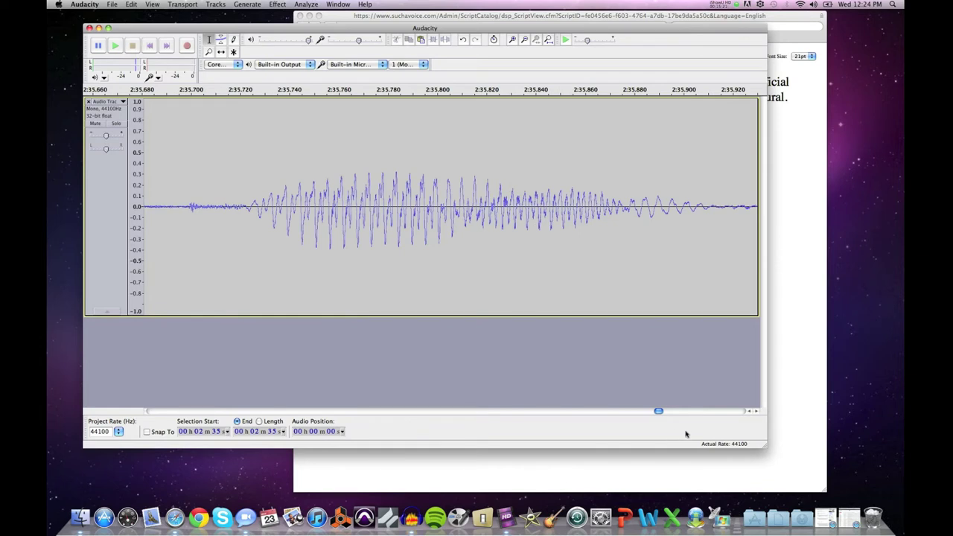
Examine the breath at the third clip's start up close and play from within it, at about 2:35.0.
{"action": "left_click_drag", "start_coordinate": [658, 411], "coordinate": [632, 410]}
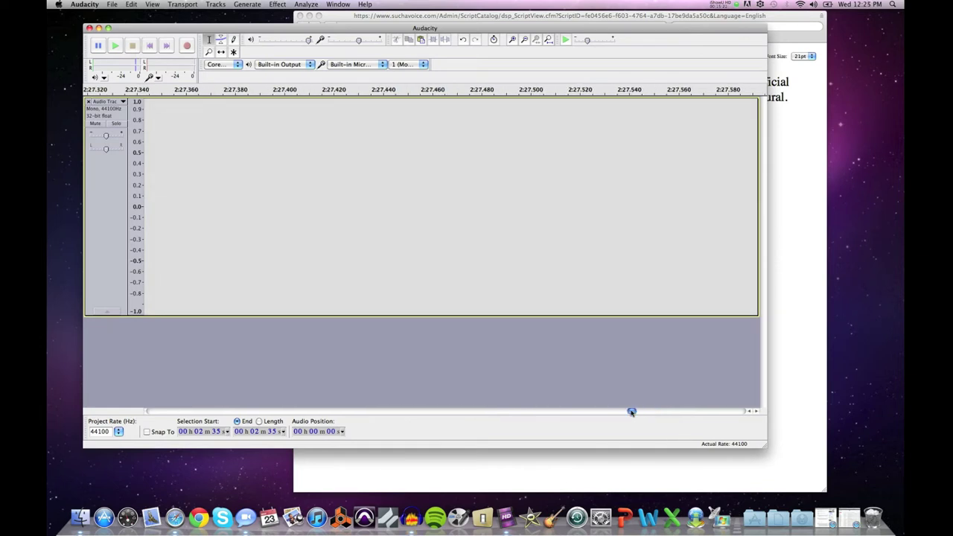
{"action": "left_click", "coordinate": [209, 52]}
{"action": "left_click", "coordinate": [450, 183], "text": "shift"}
{"action": "left_click", "coordinate": [450, 184], "text": "shift"}
{"action": "left_click", "coordinate": [450, 183], "text": "shift"}
{"action": "left_click", "coordinate": [449, 183], "text": "shift"}
{"action": "left_click", "coordinate": [451, 183], "text": "shift"}
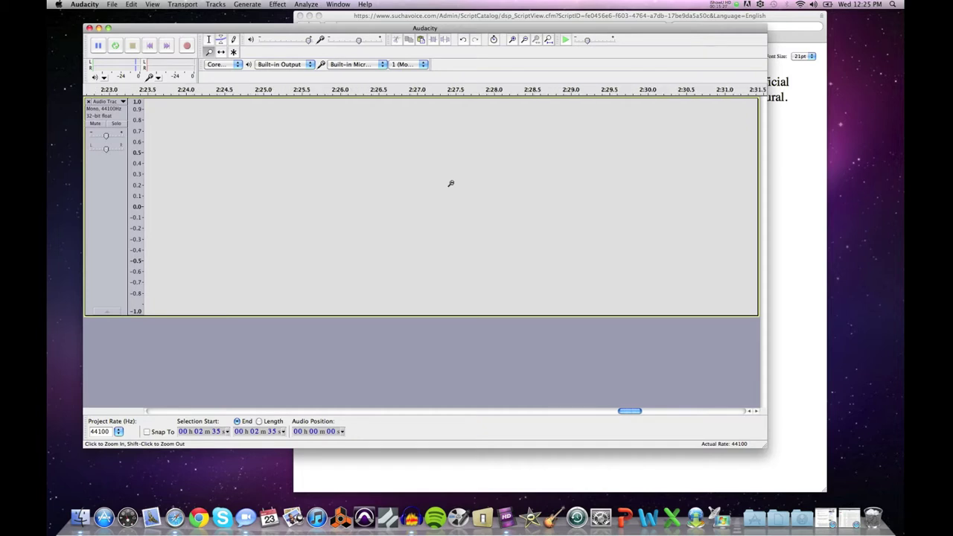
{"action": "left_click", "coordinate": [451, 183], "text": "shift"}
{"action": "left_click", "coordinate": [451, 183], "text": "shift"}
{"action": "left_click", "coordinate": [450, 184], "text": "shift"}
{"action": "left_click", "coordinate": [524, 201]}
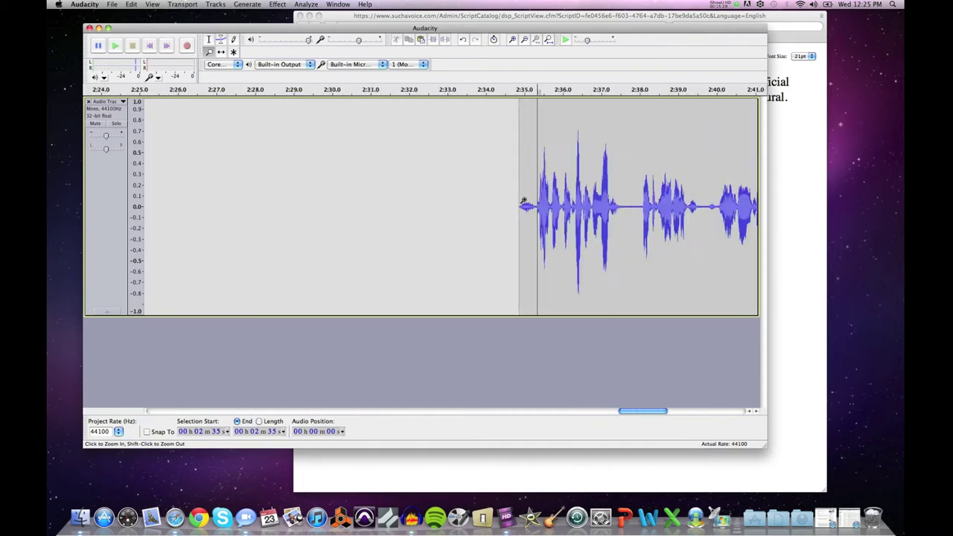
{"action": "left_click", "coordinate": [524, 201]}
{"action": "left_click", "coordinate": [524, 202]}
{"action": "left_click", "coordinate": [523, 201]}
{"action": "left_click", "coordinate": [523, 201]}
{"action": "left_click", "coordinate": [559, 207]}
{"action": "left_click", "coordinate": [558, 207]}
{"action": "left_click", "coordinate": [544, 207]}
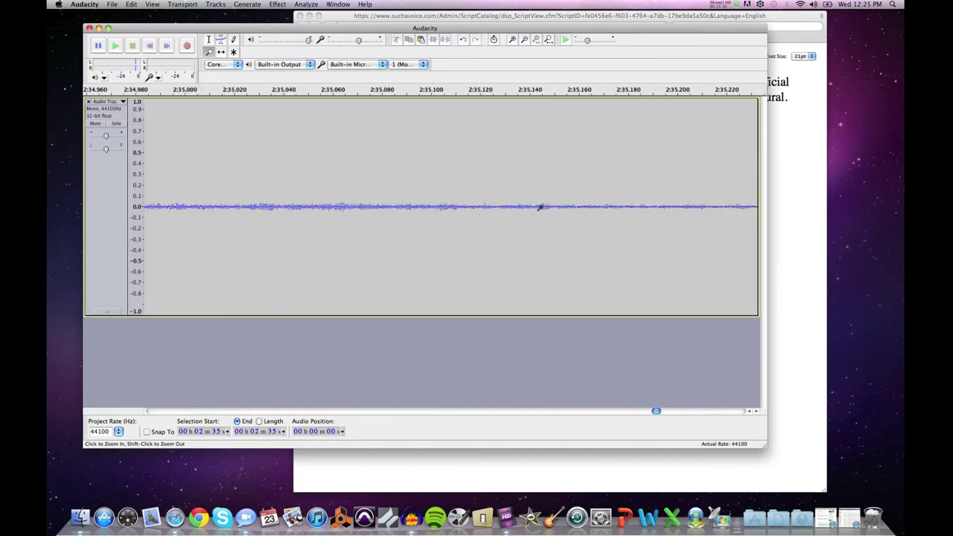
{"action": "key", "text": "F1"}
{"action": "left_click", "coordinate": [200, 133]}
{"action": "key", "text": "space"}
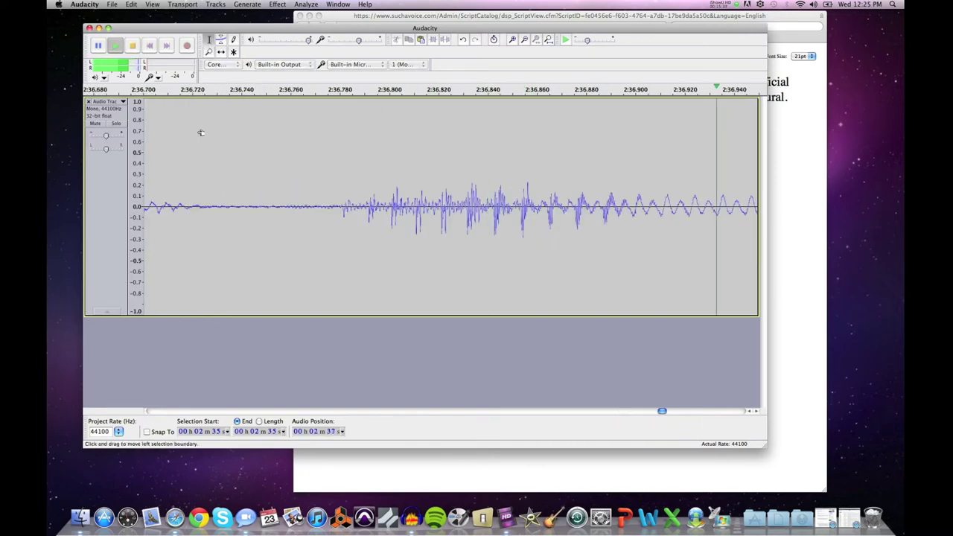
{"action": "key", "text": "space"}
Select the breath before the third clip's first word, about 2:34.7 to 2:35.3, play the selection and delete it.
{"action": "left_click", "coordinate": [208, 51]}
{"action": "left_click", "coordinate": [259, 153], "text": "shift"}
{"action": "left_click", "coordinate": [259, 153], "text": "shift"}
{"action": "left_click", "coordinate": [259, 152], "text": "shift"}
{"action": "left_click", "coordinate": [259, 153], "text": "shift"}
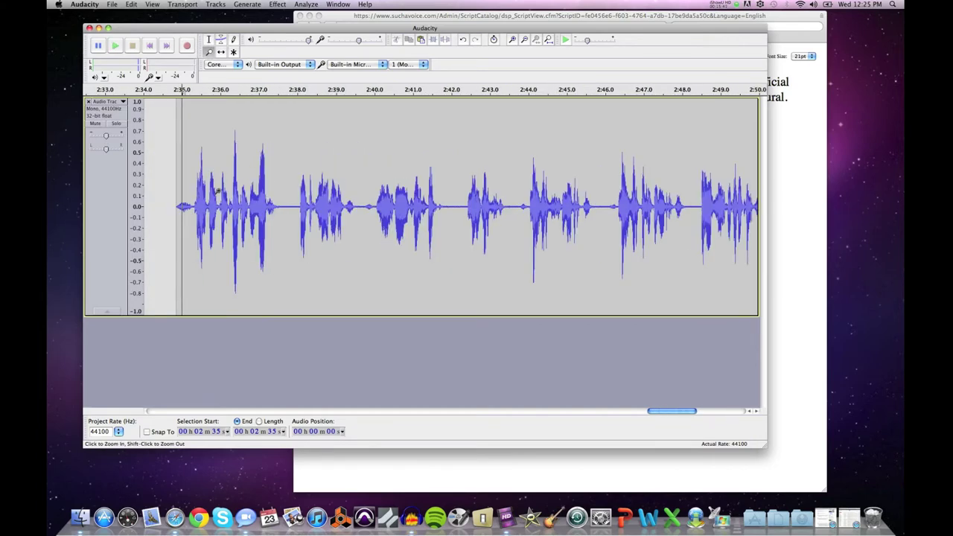
{"action": "key", "text": "F1"}
{"action": "left_click_drag", "start_coordinate": [193, 186], "coordinate": [172, 190]}
{"action": "key", "text": "shift+space"}
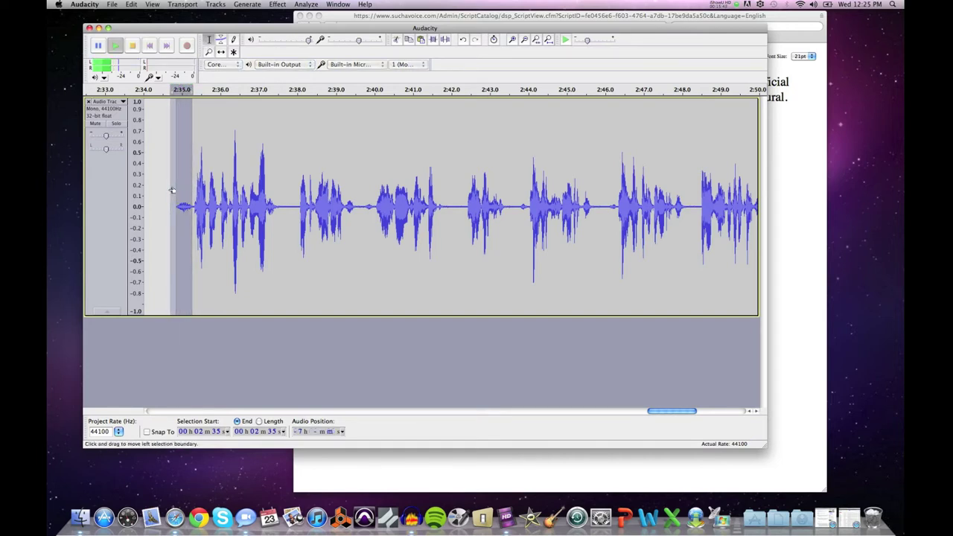
{"action": "key", "text": "space"}
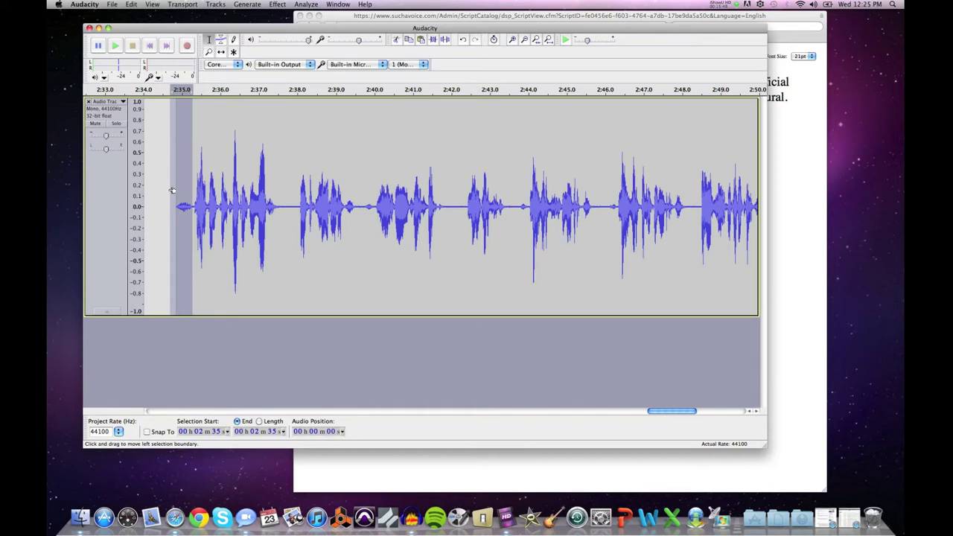
{"action": "key", "text": "Delete"}
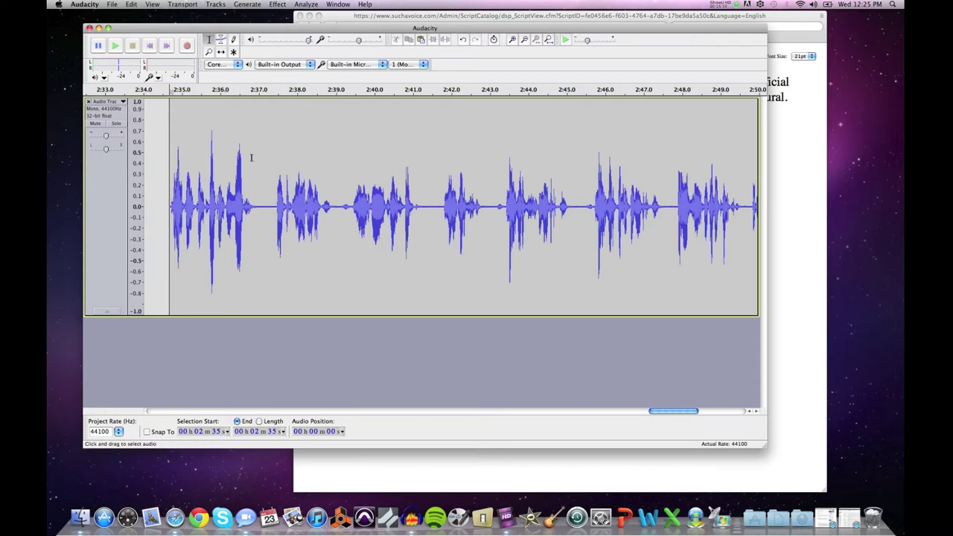
Examine the third clip's trimmed start up close and play it from just before the first word.
{"action": "left_click", "coordinate": [209, 52]}
{"action": "left_click", "coordinate": [160, 171]}
{"action": "left_click", "coordinate": [160, 171]}
{"action": "left_click", "coordinate": [197, 181]}
{"action": "left_click", "coordinate": [197, 181]}
{"action": "left_click", "coordinate": [197, 181]}
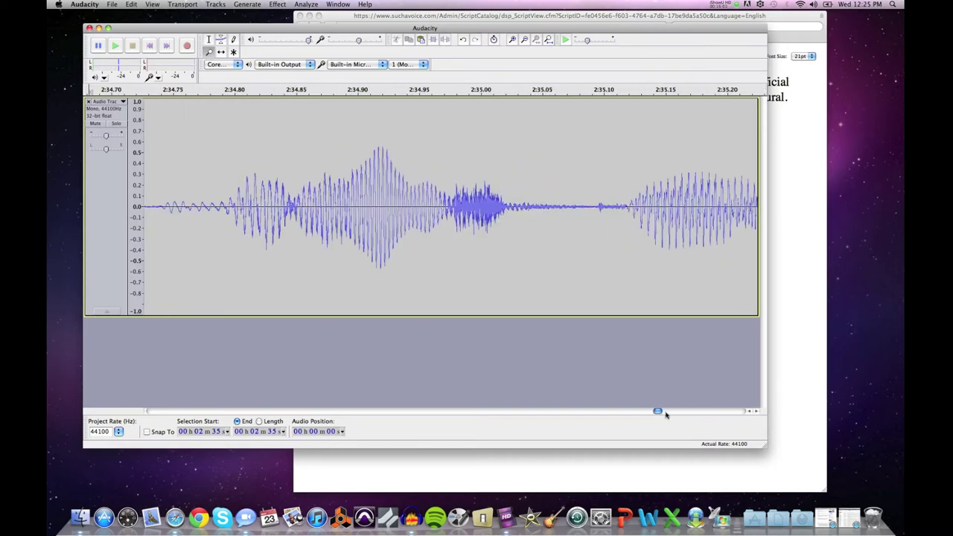
{"action": "left_click_drag", "start_coordinate": [656, 415], "coordinate": [654, 412]}
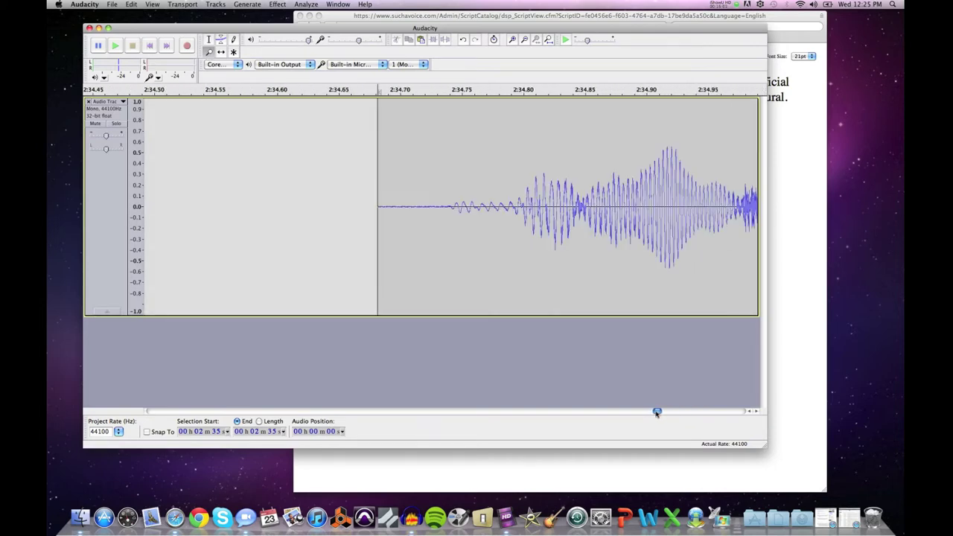
{"action": "left_click", "coordinate": [210, 39]}
{"action": "left_click", "coordinate": [256, 108]}
{"action": "key", "text": "space"}
{"action": "left_click", "coordinate": [368, 154]}
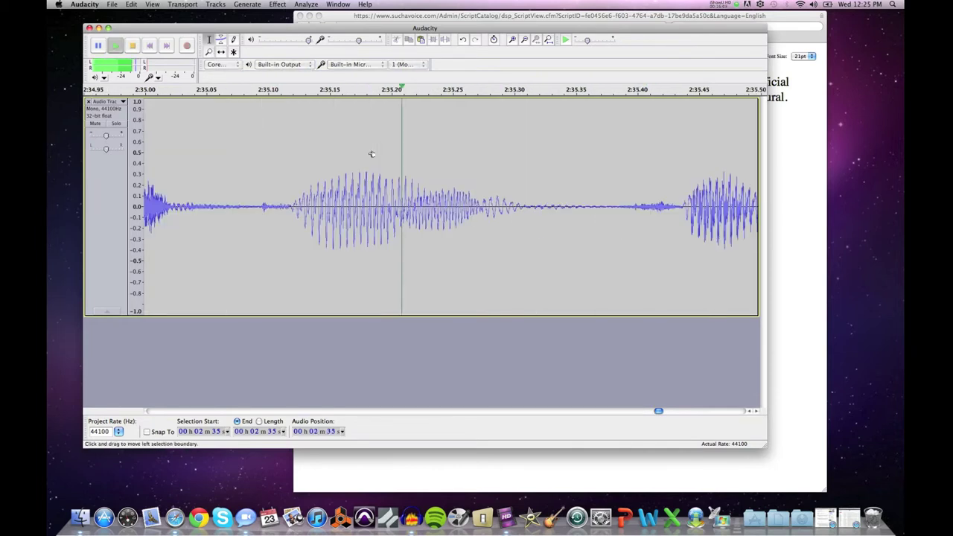
{"action": "key", "text": "space"}
Play the third clip's opening phrases from its trimmed start, at about 2:34.7, with the first few seconds in view.
{"action": "left_click", "coordinate": [209, 51]}
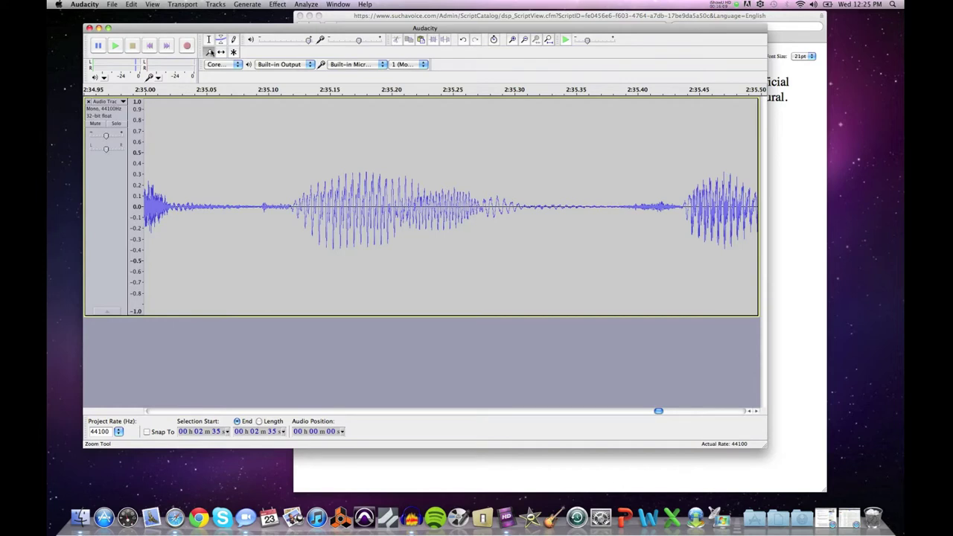
{"action": "right_click", "coordinate": [291, 156]}
{"action": "right_click", "coordinate": [291, 155]}
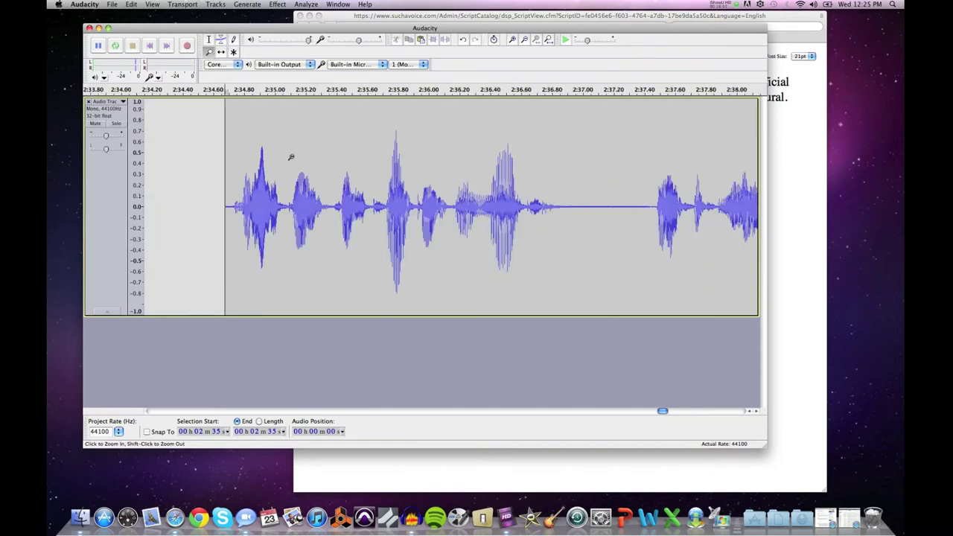
{"action": "key", "text": "F1"}
{"action": "left_click", "coordinate": [226, 118]}
{"action": "key", "text": "space"}
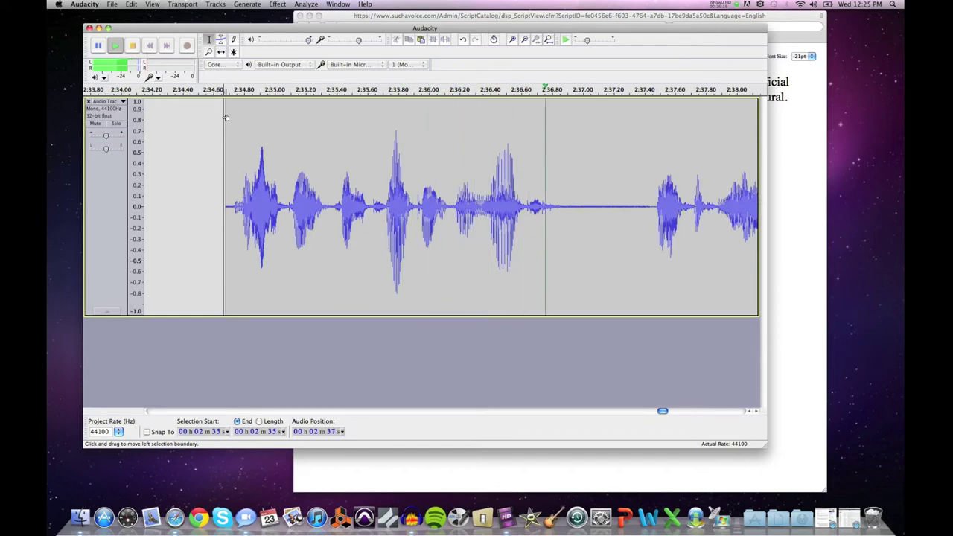
{"action": "key", "text": "space"}
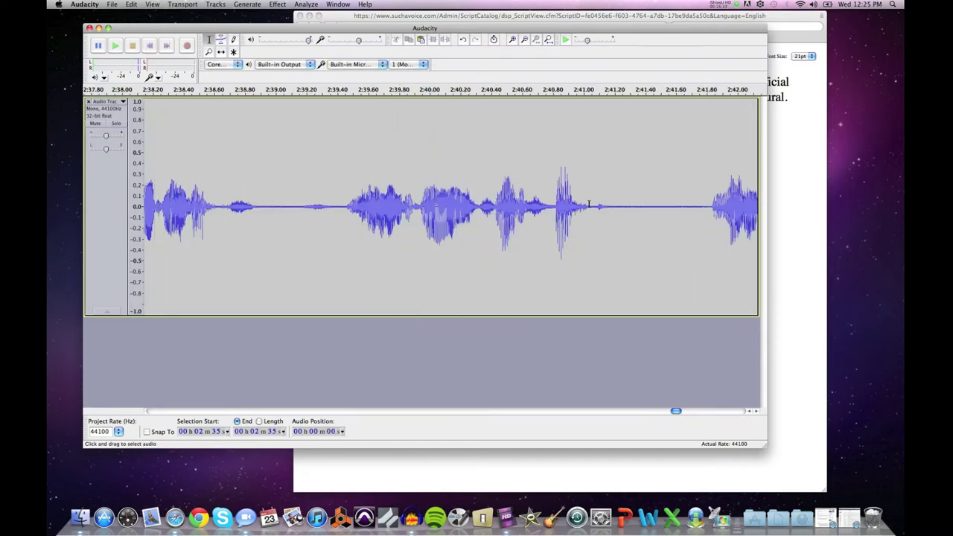
Show the whole third clip and play its first phrase from about 2:34.5 to 2:37.
{"action": "left_click", "coordinate": [208, 52]}
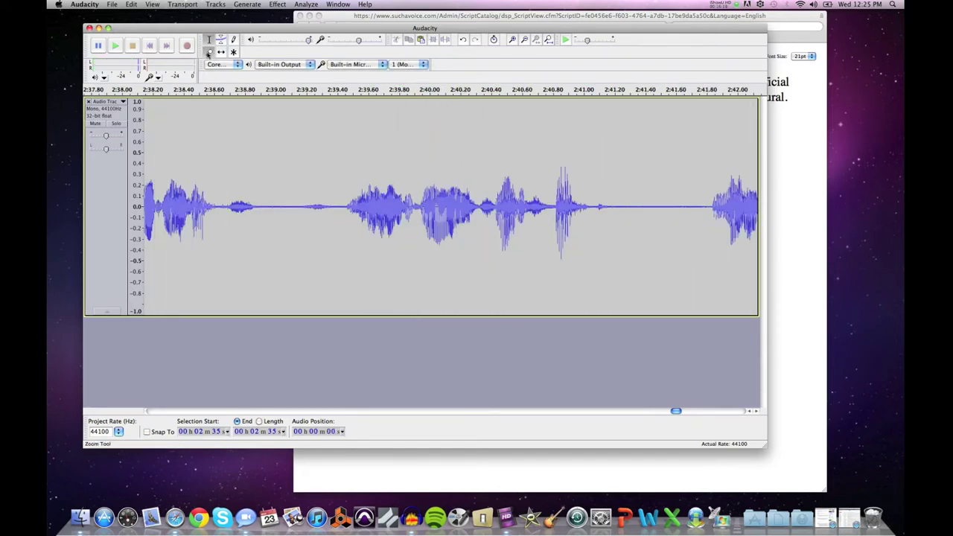
{"action": "left_click", "coordinate": [272, 127], "text": "shift"}
{"action": "left_click", "coordinate": [271, 128], "text": "shift"}
{"action": "left_click", "coordinate": [265, 141], "text": "shift"}
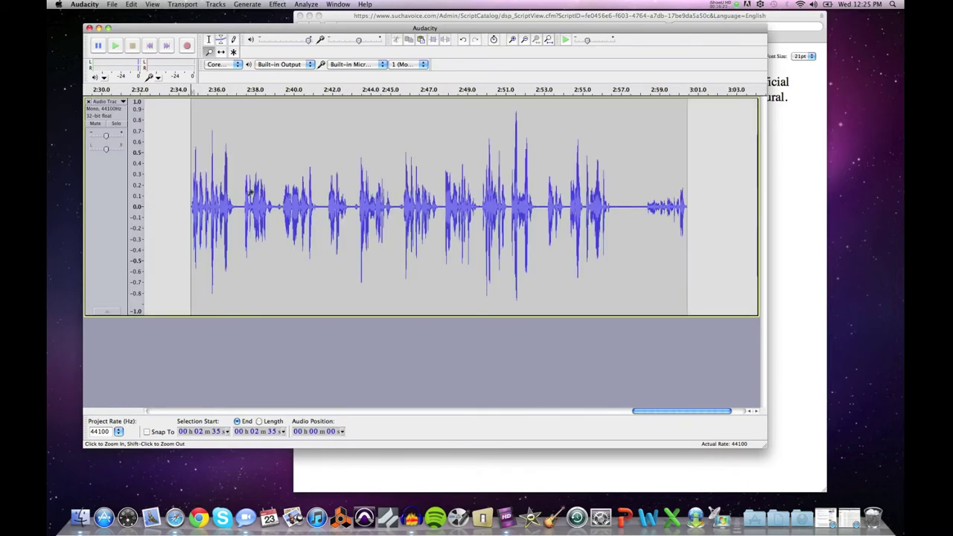
{"action": "left_click", "coordinate": [210, 40]}
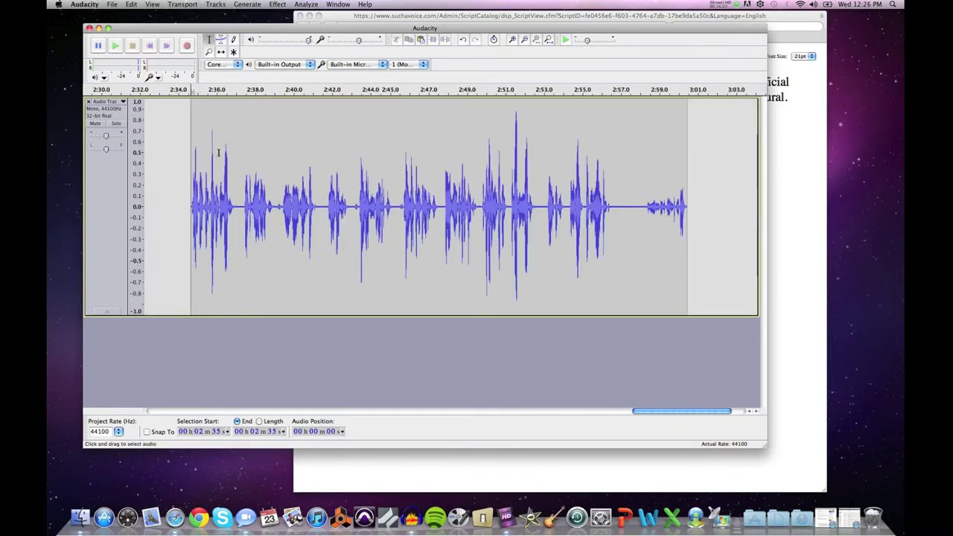
{"action": "left_click", "coordinate": [189, 191]}
{"action": "key", "text": "space"}
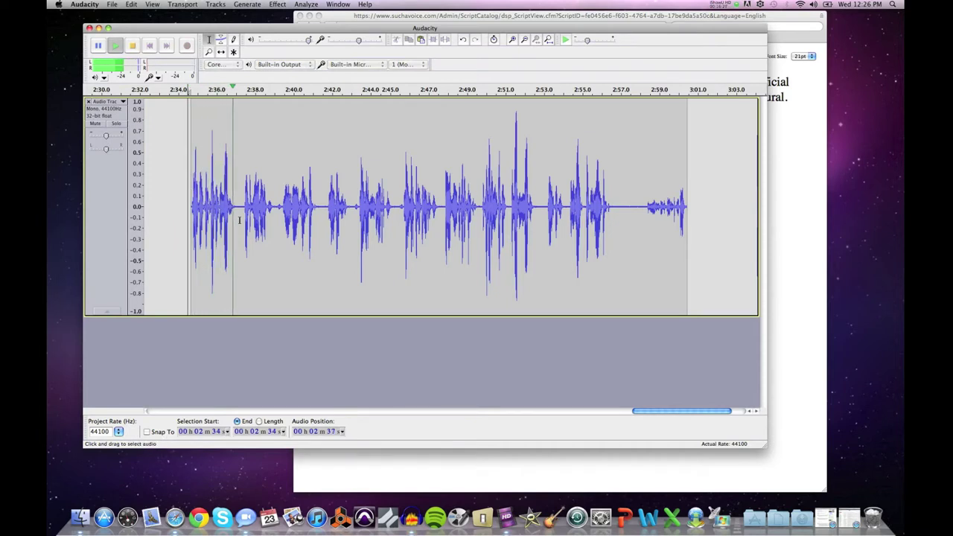
{"action": "key", "text": "space"}
Select the pause after the third clip's first phrase, from about 2:36.9 to 2:37.5.
{"action": "left_click_drag", "start_coordinate": [236, 213], "coordinate": [242, 208]}
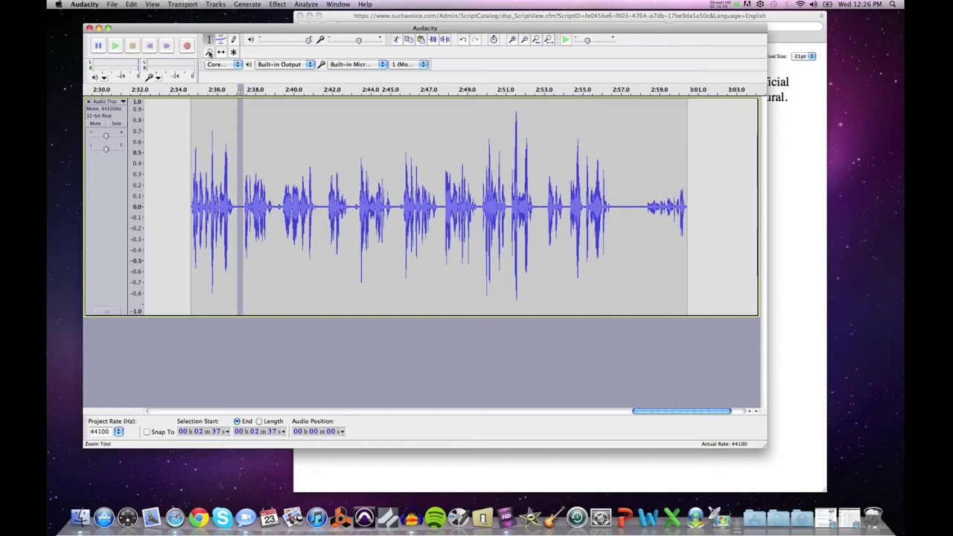
{"action": "left_click", "coordinate": [209, 52]}
{"action": "left_click", "coordinate": [236, 124]}
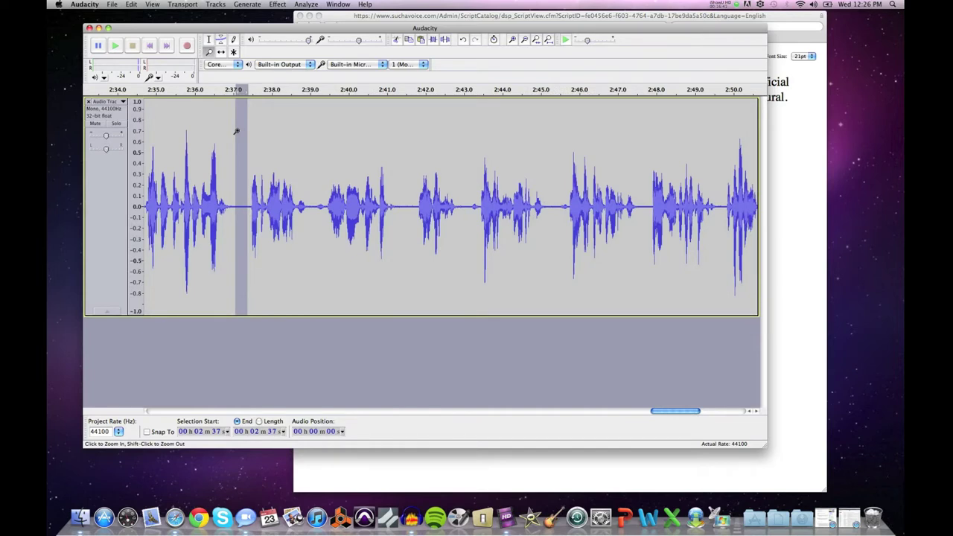
{"action": "left_click", "coordinate": [237, 126]}
{"action": "left_click", "coordinate": [237, 131]}
{"action": "scroll", "coordinate": [668, 409], "scroll_direction": "left", "scroll_amount": 2}
{"action": "key", "text": "F1"}
{"action": "left_click_drag", "start_coordinate": [405, 175], "coordinate": [500, 183]}
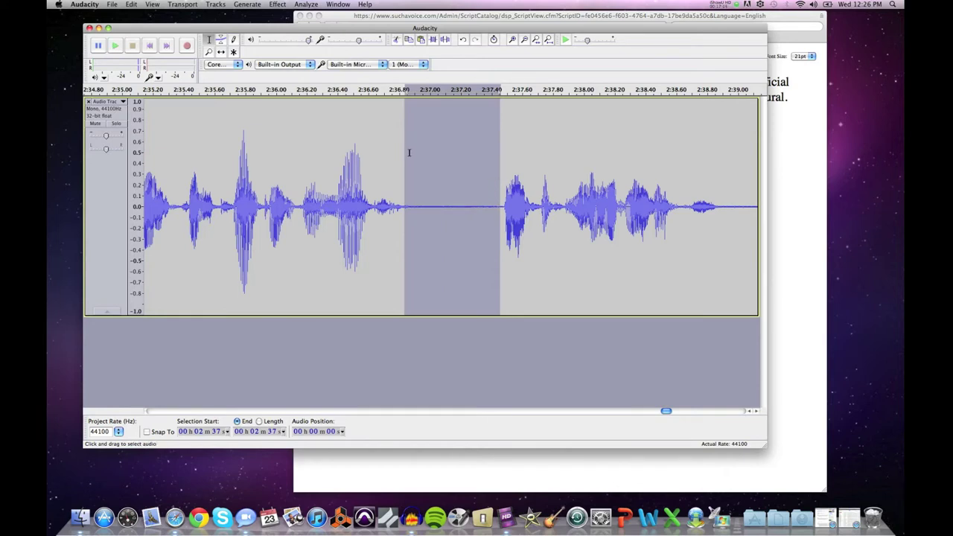
{"action": "left_click_drag", "start_coordinate": [406, 154], "coordinate": [501, 169]}
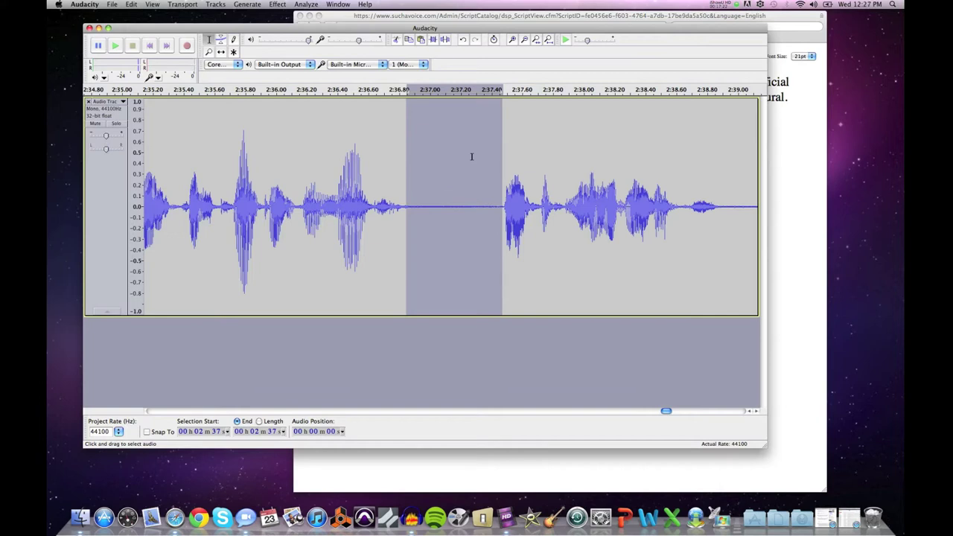
Play the selected pause, including as a loop, and stop playback.
{"action": "key", "text": "shift"}
{"action": "left_click", "coordinate": [116, 48]}
{"action": "key", "text": "space"}
{"action": "key", "text": "shift"}
{"action": "key", "text": "shift+space"}
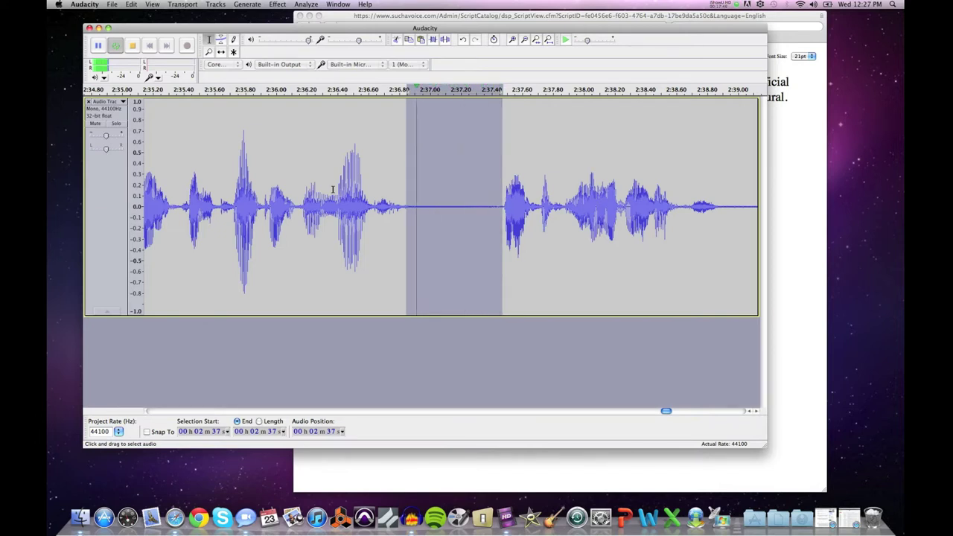
{"action": "left_click", "coordinate": [133, 46]}
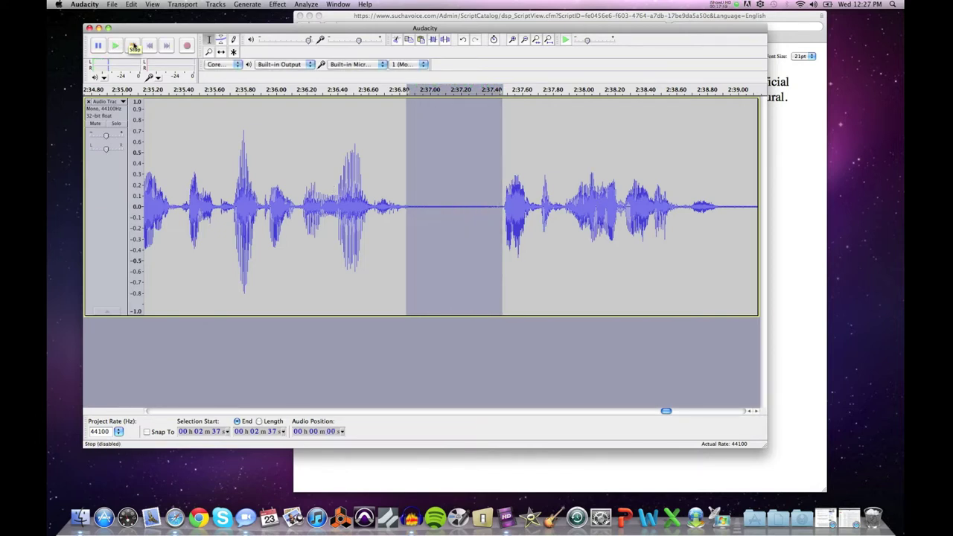
Split the selected pause off at both ends, shift the audio after it away by about 0.13 s, and delete the pause.
{"action": "left_click", "coordinate": [132, 5]}
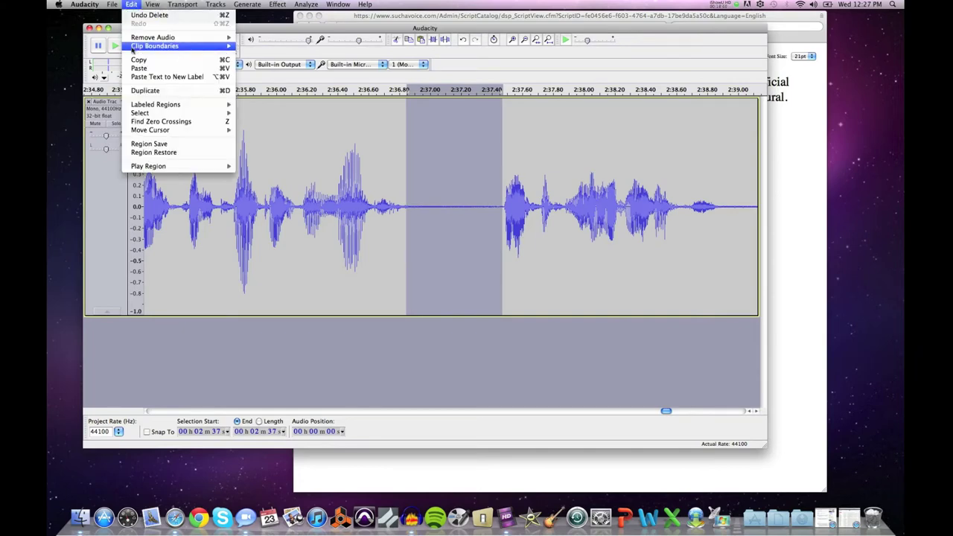
{"action": "mouse_move", "coordinate": [134, 48]}
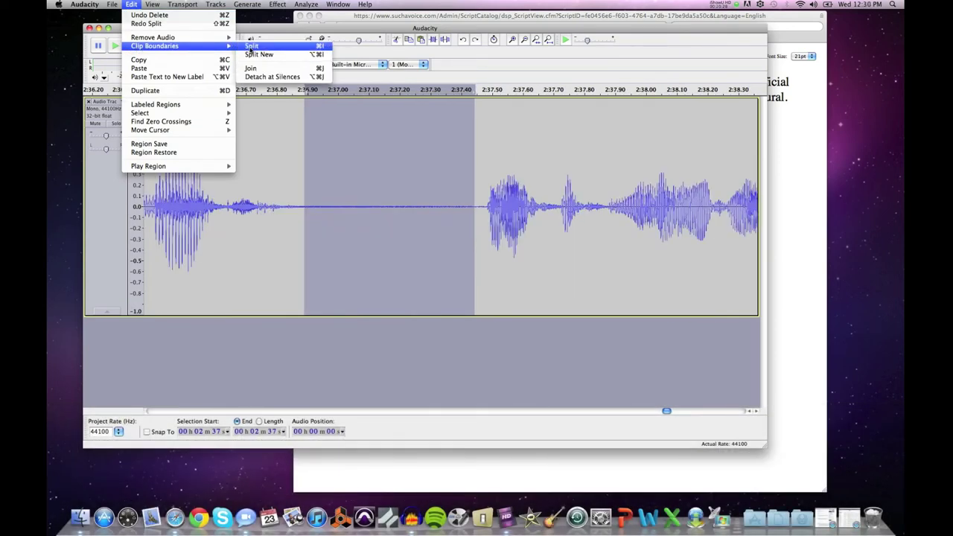
{"action": "left_click", "coordinate": [252, 46]}
{"action": "left_click", "coordinate": [221, 51]}
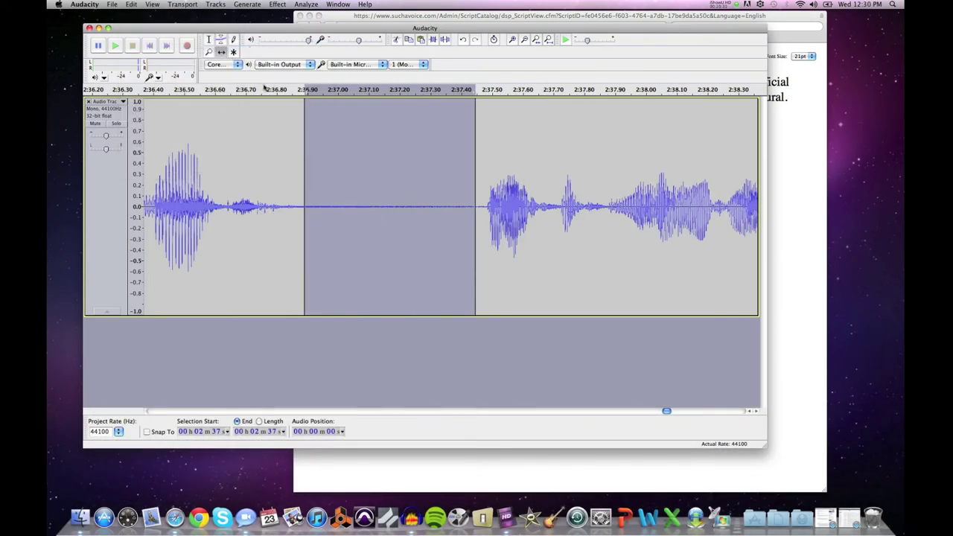
{"action": "left_click_drag", "start_coordinate": [522, 248], "coordinate": [555, 244]}
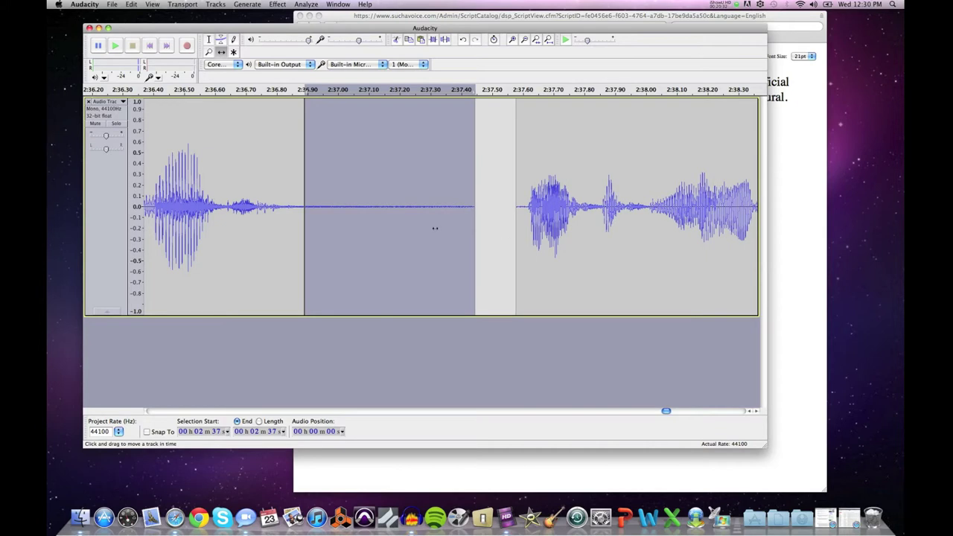
{"action": "key", "text": "Delete"}
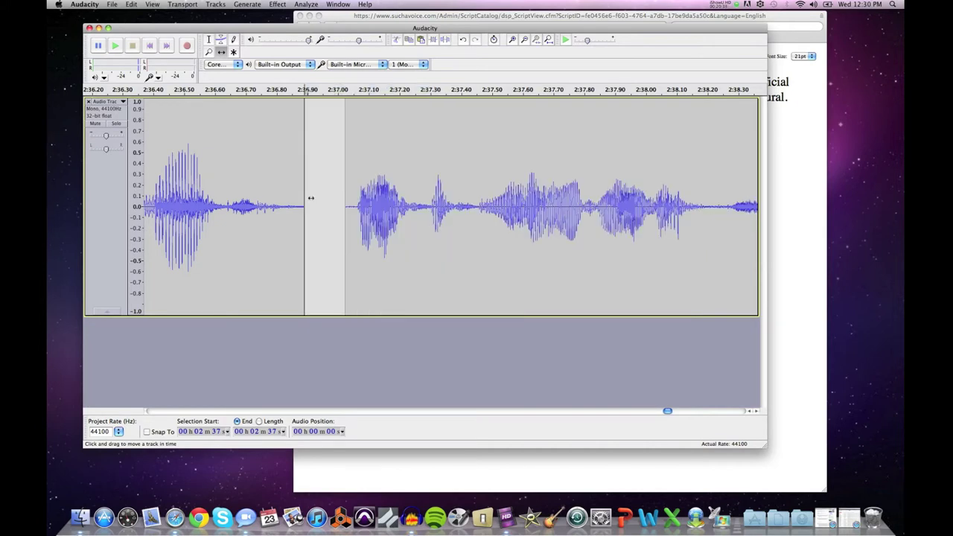
Show all of the remaining take and play from about 2:34.5 across the shortened gap to about 2:38.
{"action": "left_click", "coordinate": [209, 53]}
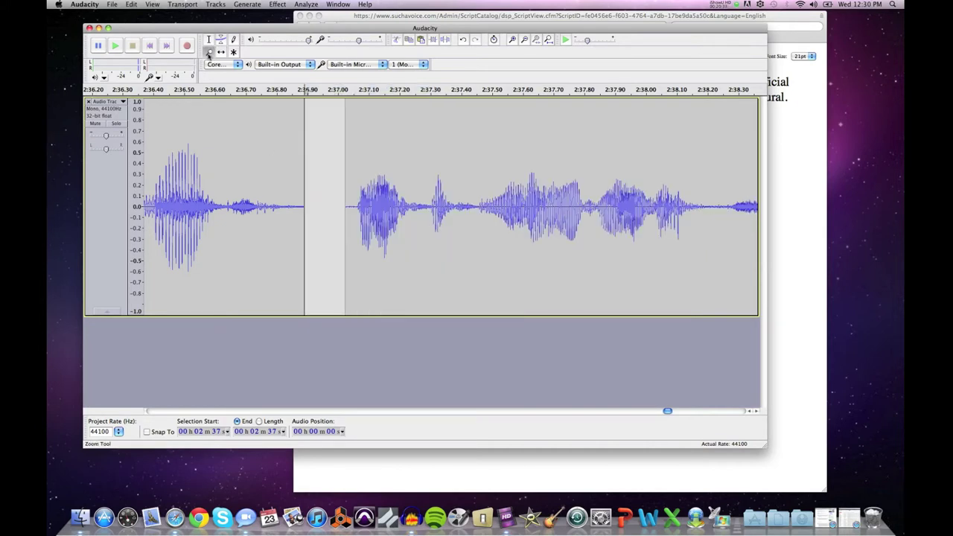
{"action": "left_click", "coordinate": [251, 165], "text": "shift"}
{"action": "left_click", "coordinate": [251, 164], "text": "shift"}
{"action": "left_click", "coordinate": [251, 165], "text": "shift"}
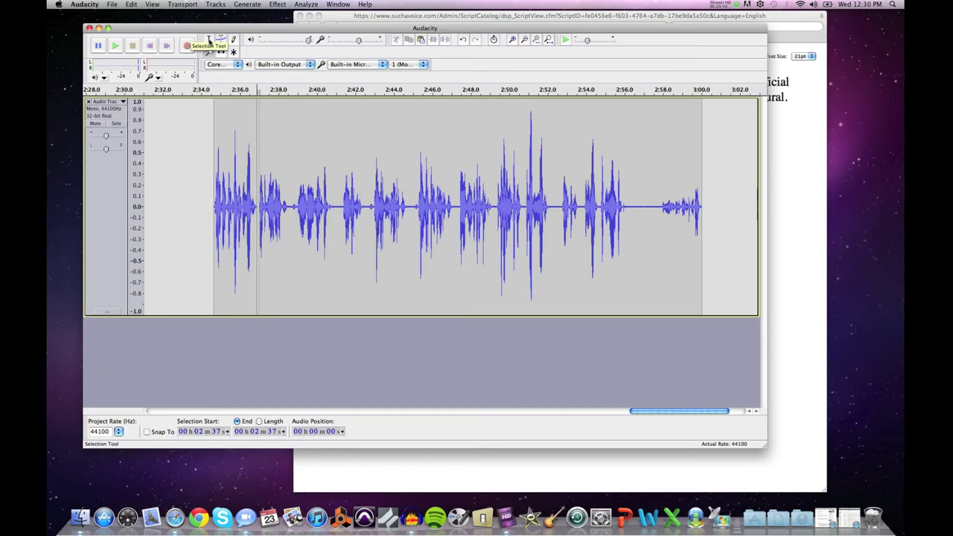
{"action": "left_click", "coordinate": [210, 38]}
{"action": "left_click", "coordinate": [213, 134]}
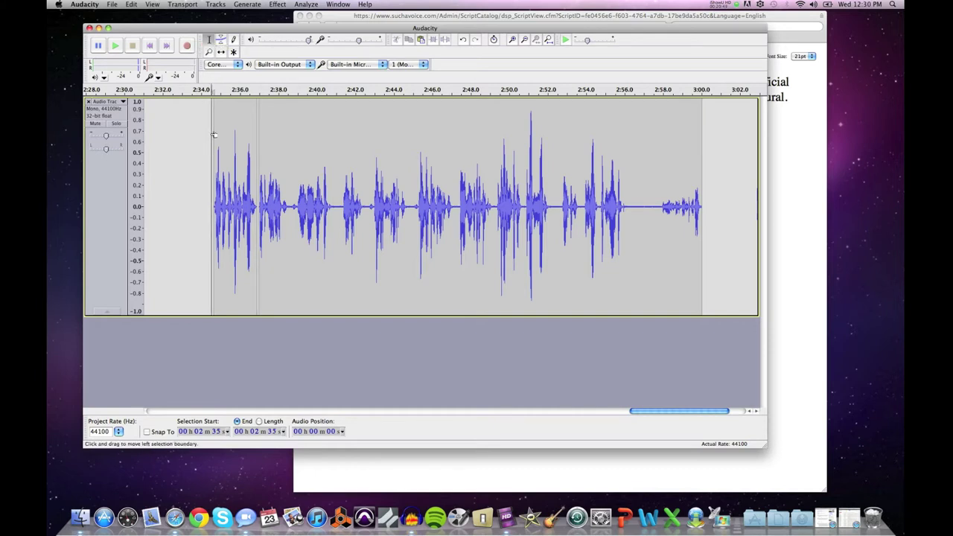
{"action": "key", "text": "space"}
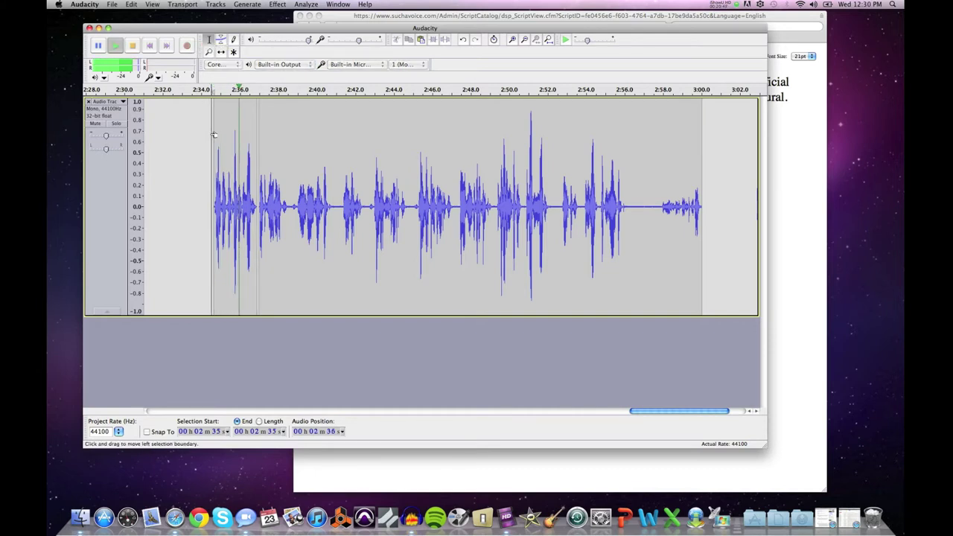
{"action": "key", "text": "space"}
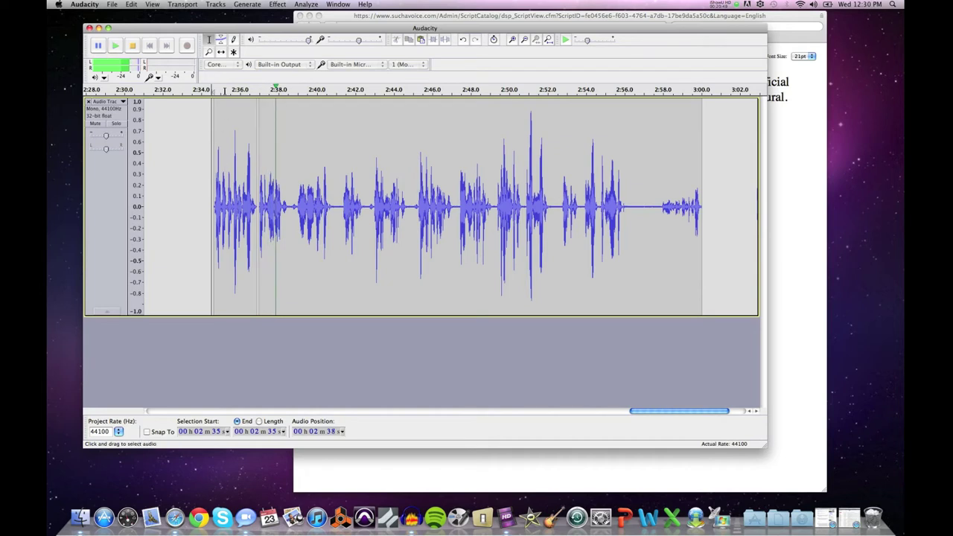
Try widening the gap after the first phrase by moving the following clip to start at about 2:37.4, and play the transition.
{"action": "left_click", "coordinate": [221, 52]}
{"action": "left_click_drag", "start_coordinate": [273, 200], "coordinate": [281, 200]}
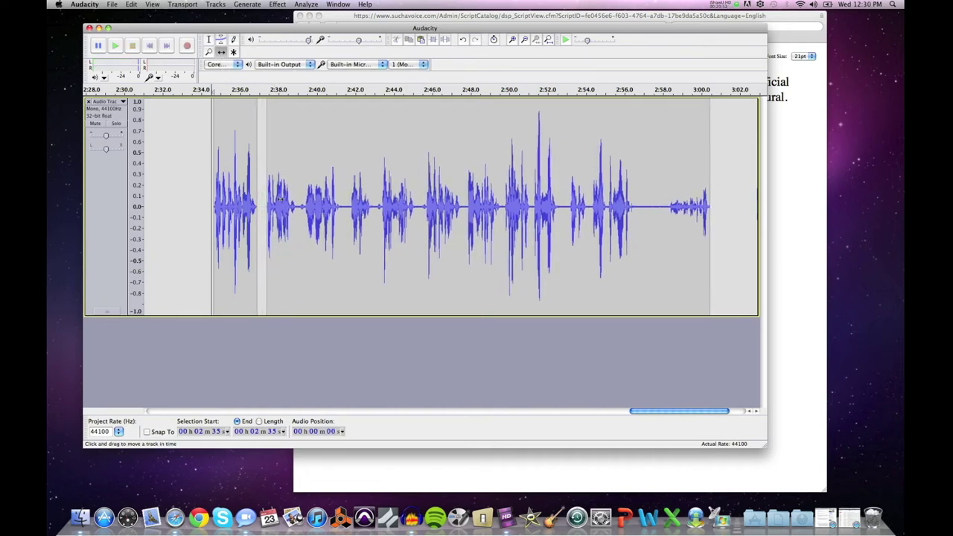
{"action": "left_click", "coordinate": [209, 39]}
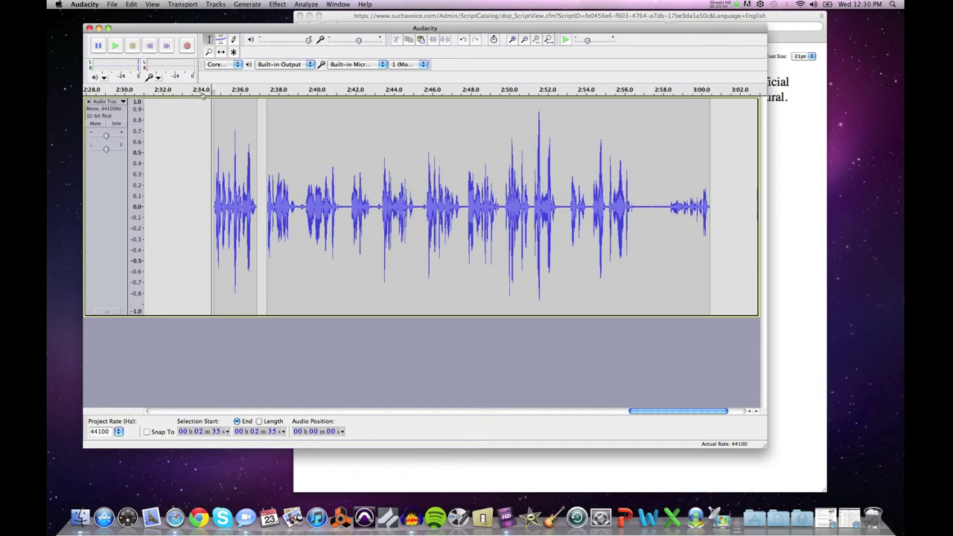
{"action": "left_click", "coordinate": [207, 123]}
{"action": "key", "text": "space"}
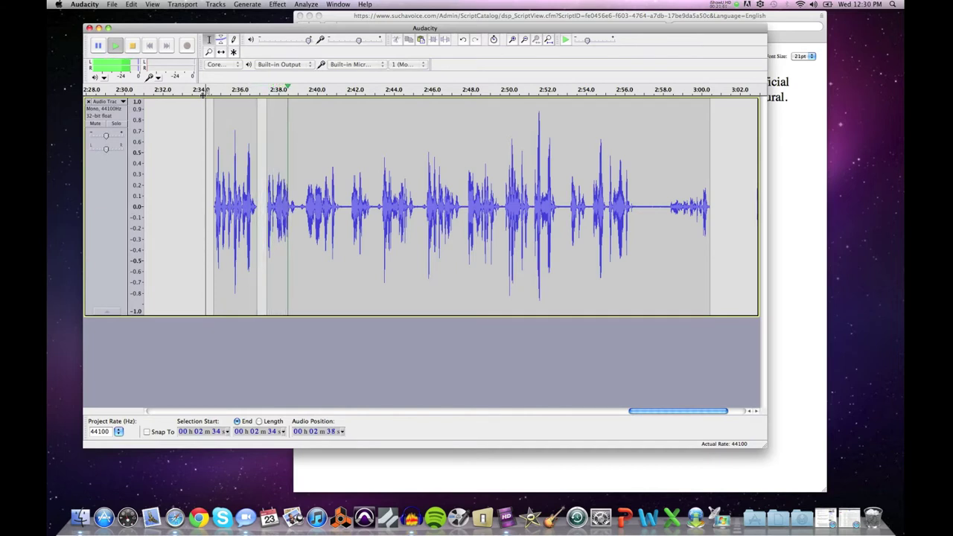
{"action": "key", "text": "space"}
Move the clip after the first phrase so it starts at about 2:37.1, and play the transition from about 2:34.4.
{"action": "left_click", "coordinate": [221, 53]}
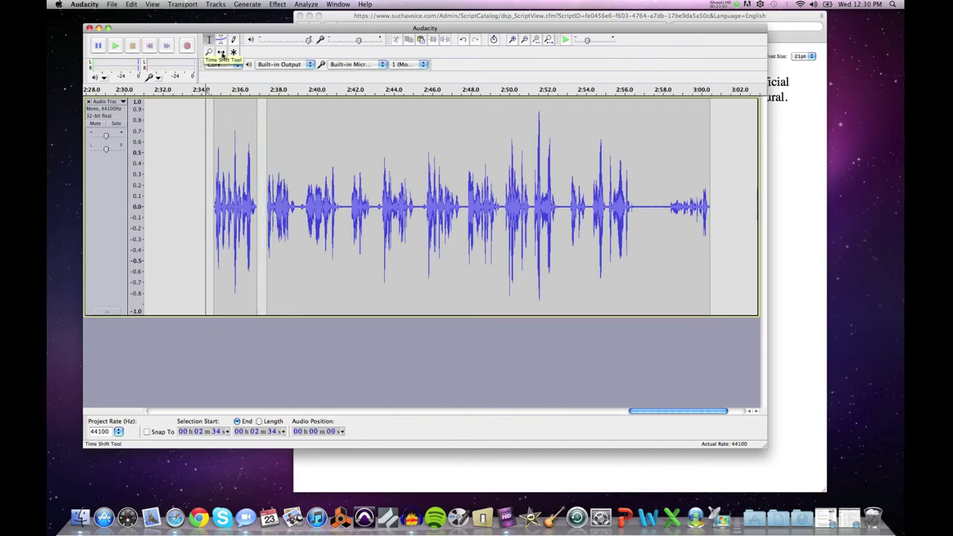
{"action": "left_click_drag", "start_coordinate": [318, 212], "coordinate": [312, 212]}
{"action": "left_click", "coordinate": [209, 40]}
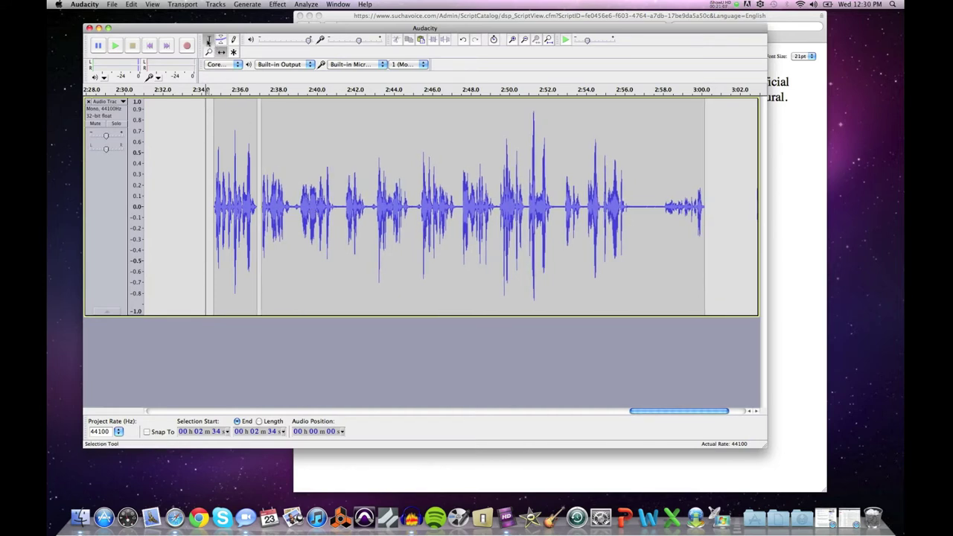
{"action": "left_click", "coordinate": [209, 141]}
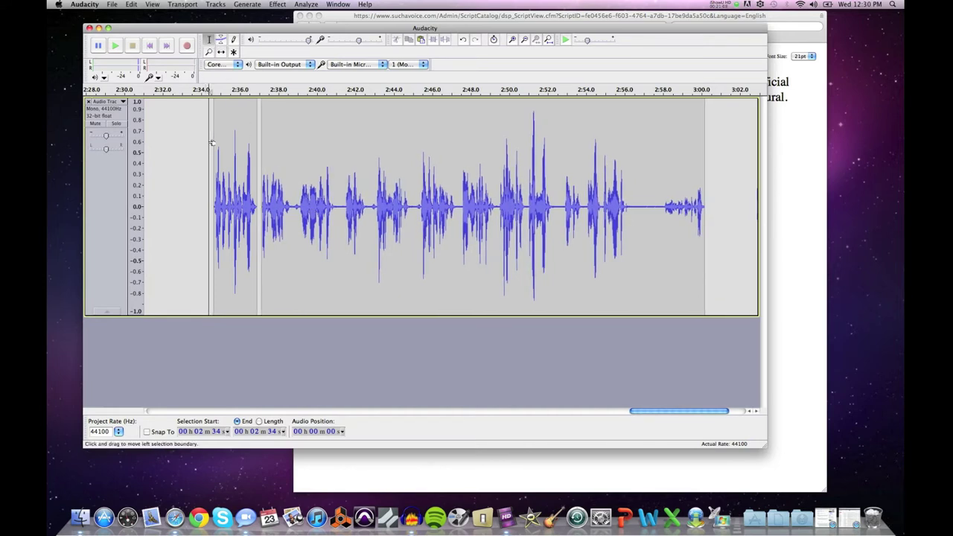
{"action": "key", "text": "space"}
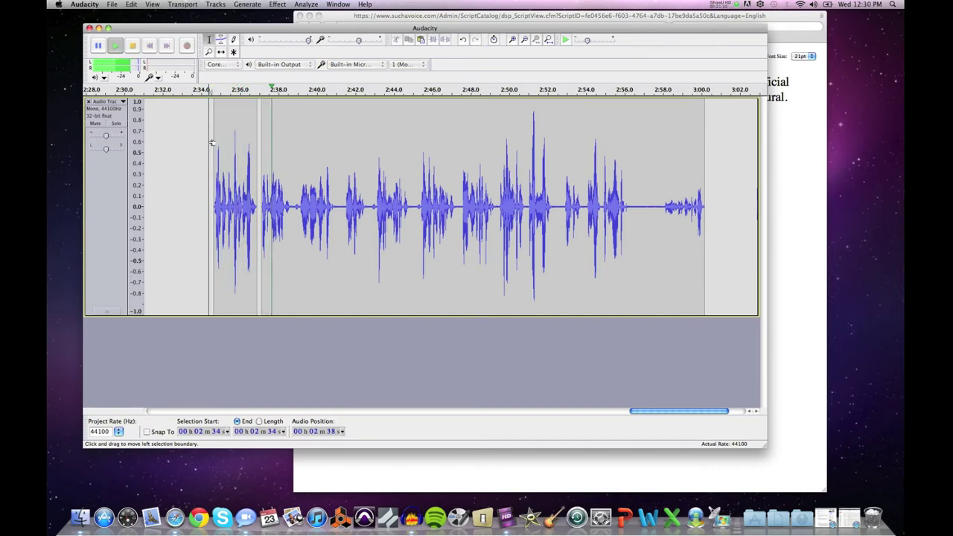
{"action": "key", "text": "space"}
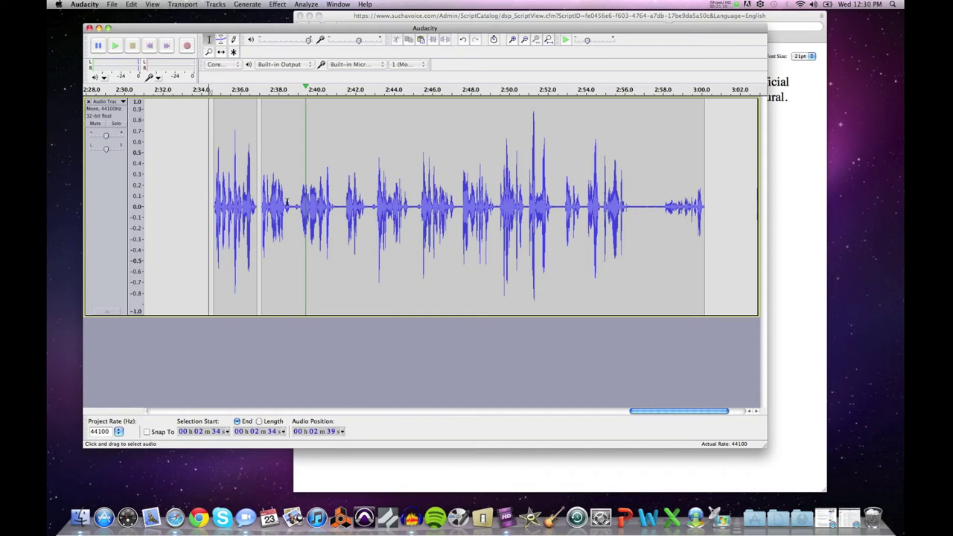
Replay the opening two phrases from about 2:34.6 up to the breath before the third phrase.
{"action": "left_click", "coordinate": [291, 202]}
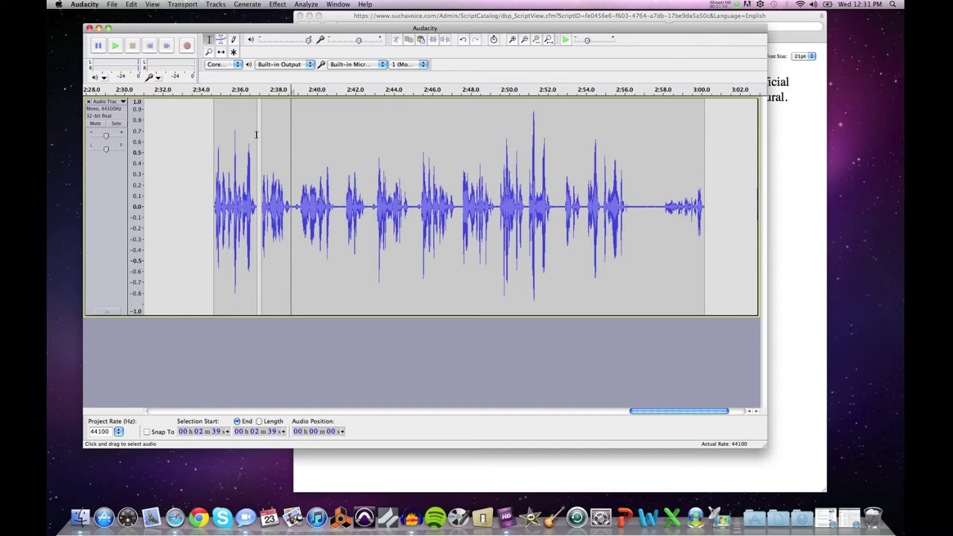
{"action": "left_click", "coordinate": [214, 142]}
{"action": "key", "text": "space"}
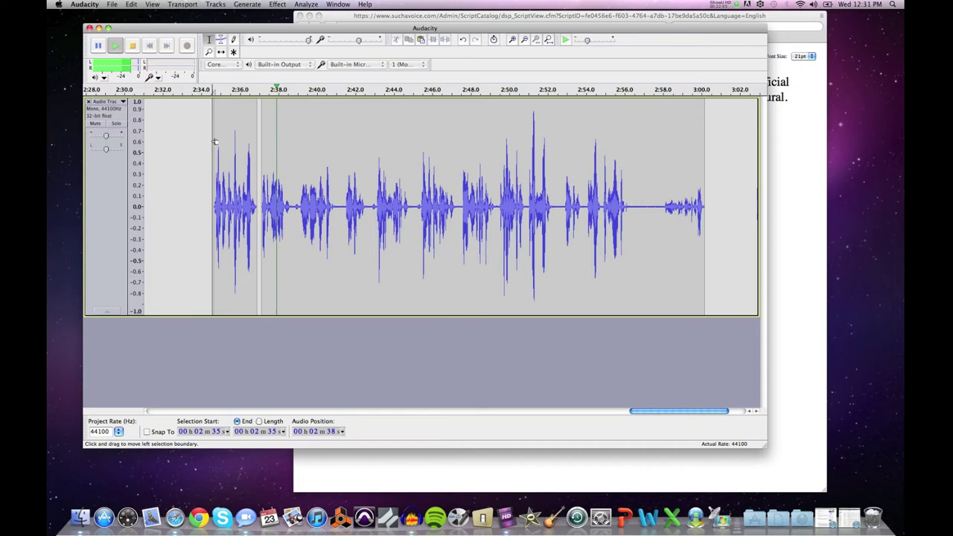
{"action": "key", "text": "space"}
Select the breath before the third phrase up close, from about 2:38.85 to 2:39.08, and play the selection.
{"action": "left_click", "coordinate": [295, 204]}
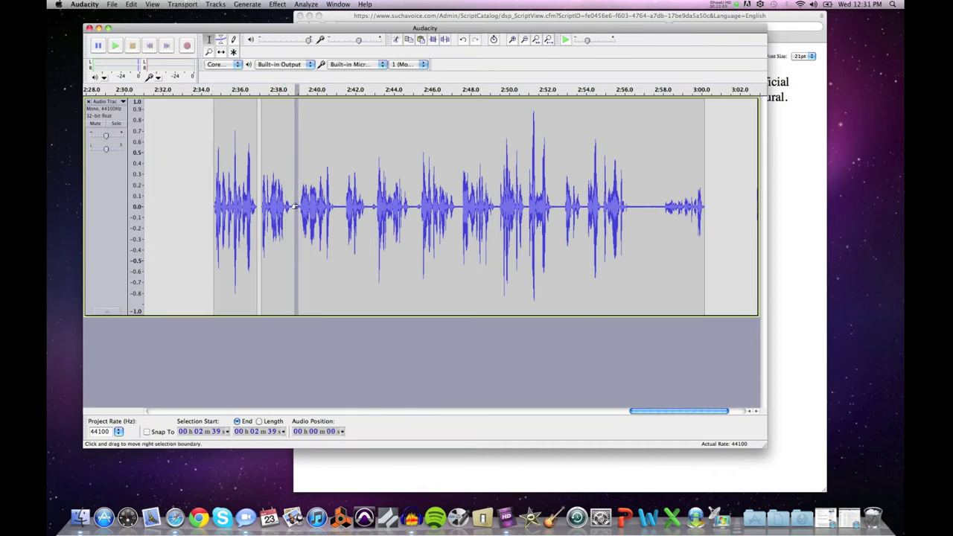
{"action": "left_click", "coordinate": [209, 51]}
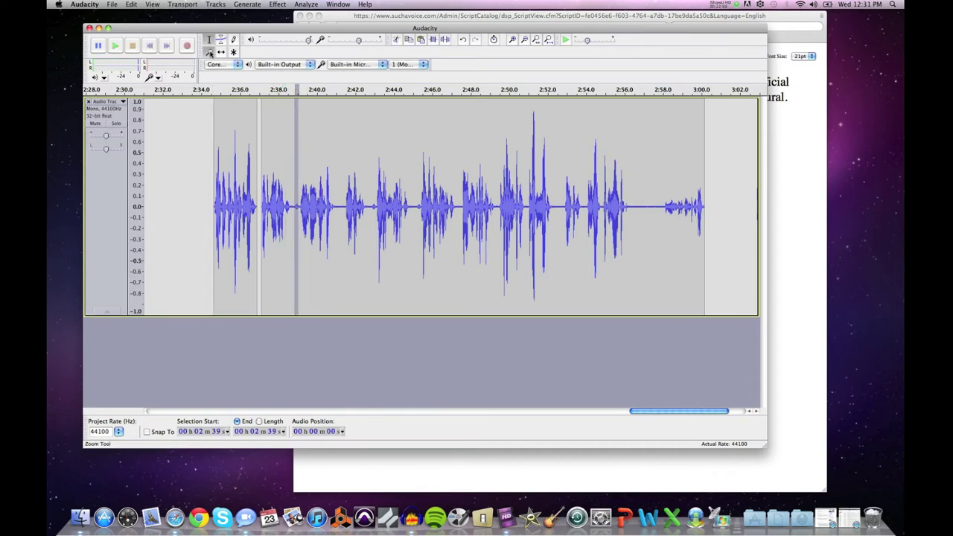
{"action": "left_click", "coordinate": [289, 186]}
{"action": "left_click", "coordinate": [289, 186]}
{"action": "left_click", "coordinate": [290, 186]}
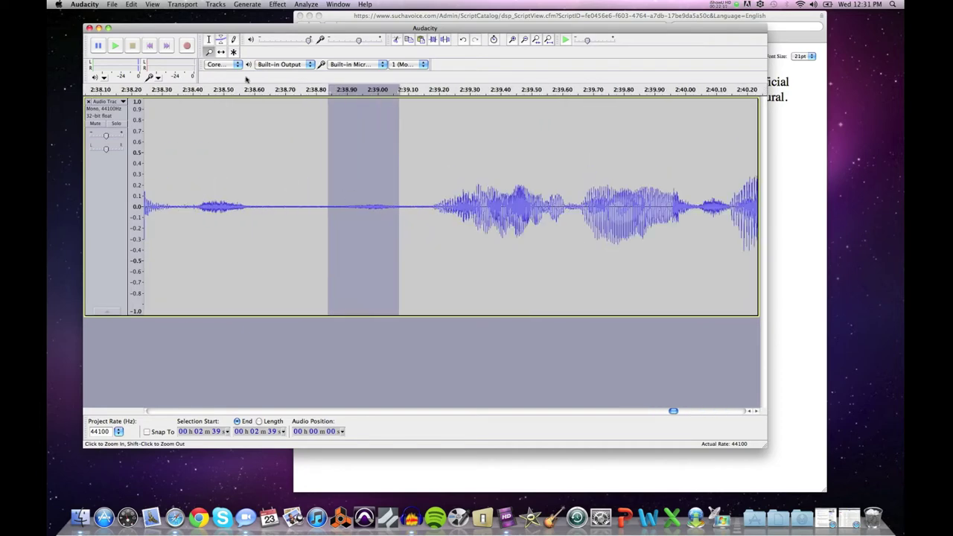
{"action": "left_click", "coordinate": [210, 41]}
{"action": "left_click_drag", "start_coordinate": [329, 158], "coordinate": [398, 175]}
{"action": "key", "text": "space"}
{"action": "key", "text": "space"}
{"action": "key", "text": "space"}
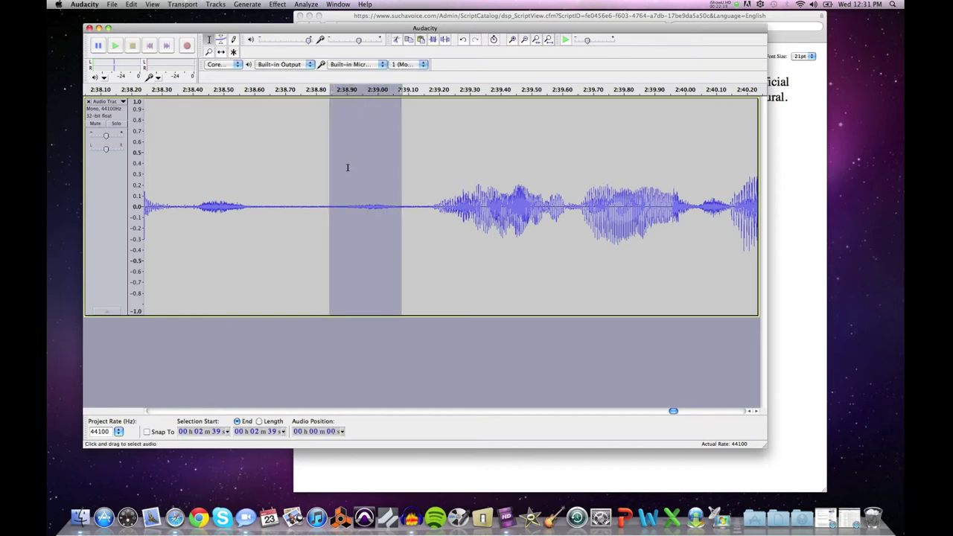
Split the selected breath off at both ends, shift the audio after it away by about 0.21 s, and delete the breath.
{"action": "left_click", "coordinate": [130, 4]}
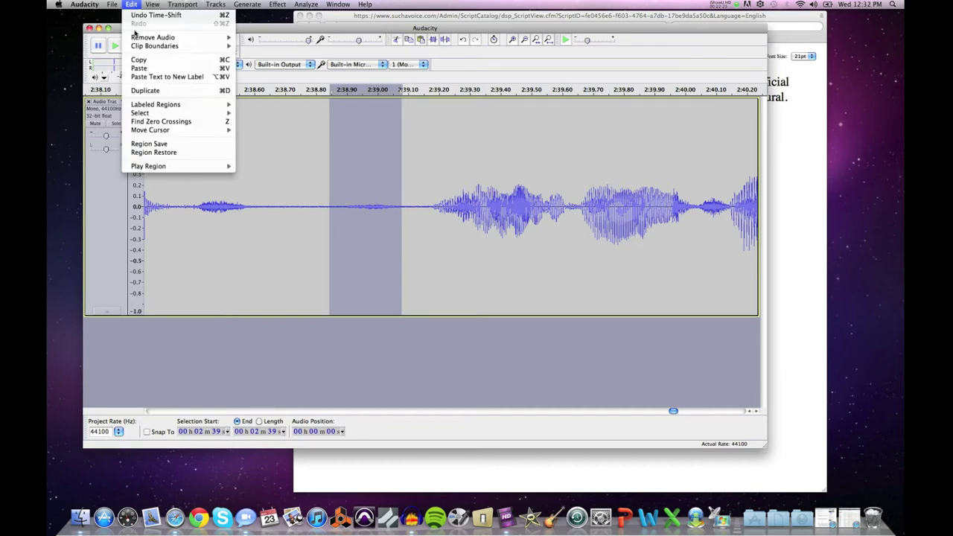
{"action": "mouse_move", "coordinate": [142, 45]}
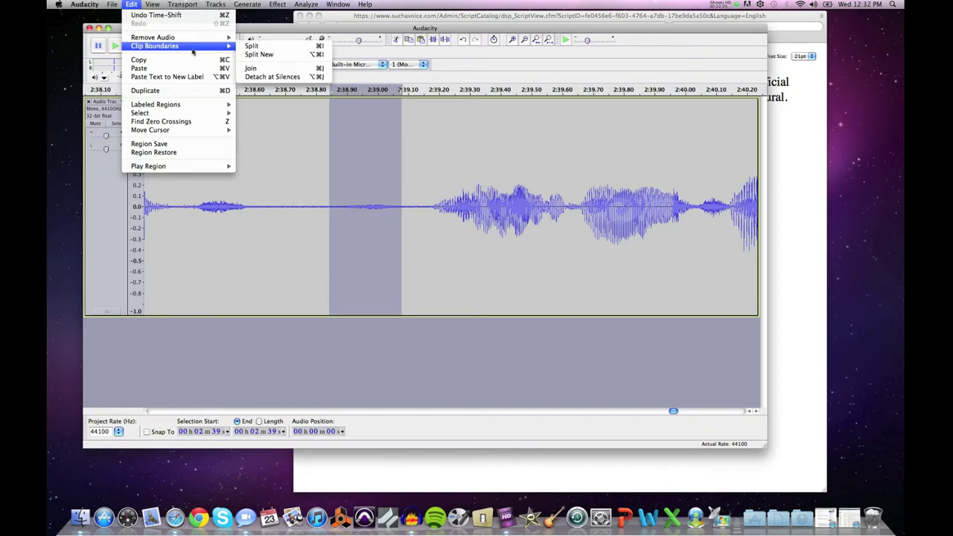
{"action": "left_click", "coordinate": [253, 46]}
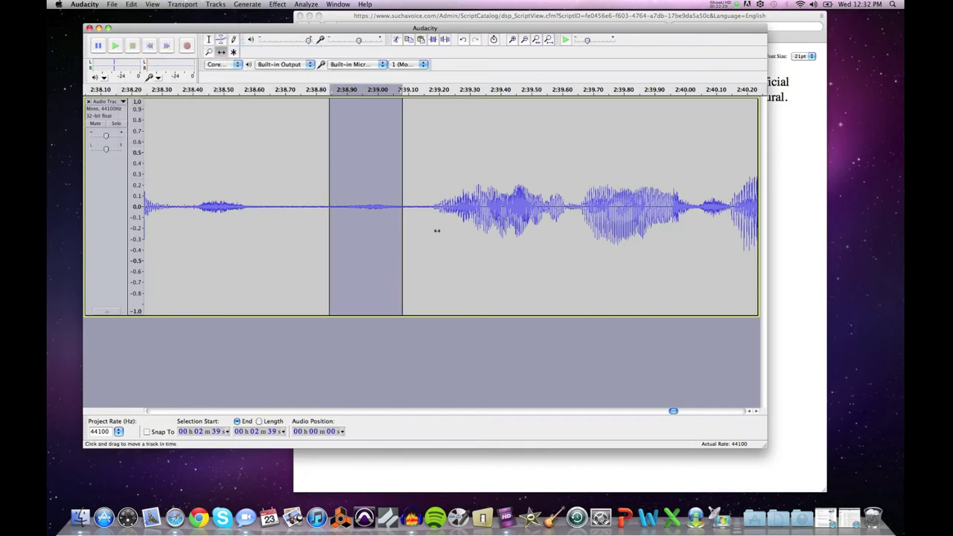
{"action": "left_click_drag", "start_coordinate": [437, 231], "coordinate": [504, 230]}
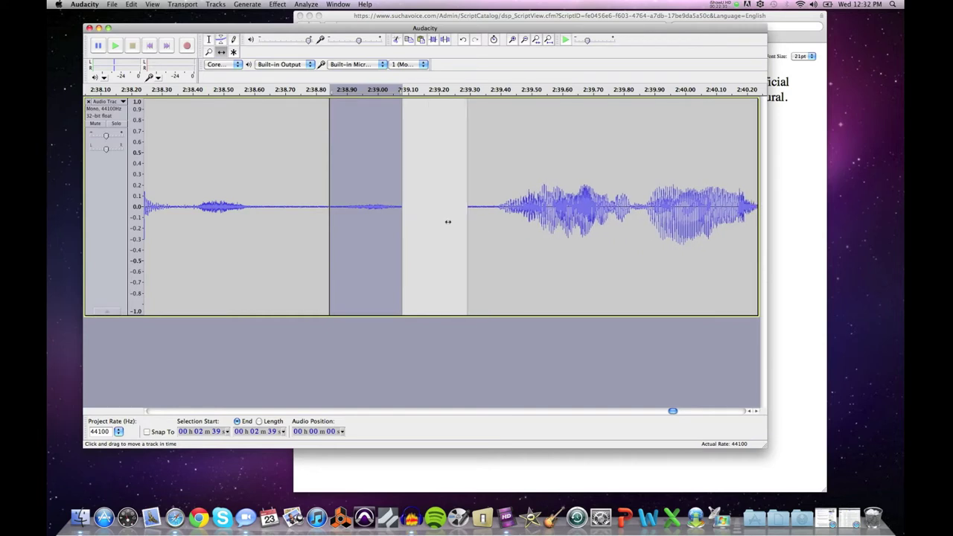
{"action": "key", "text": "Delete"}
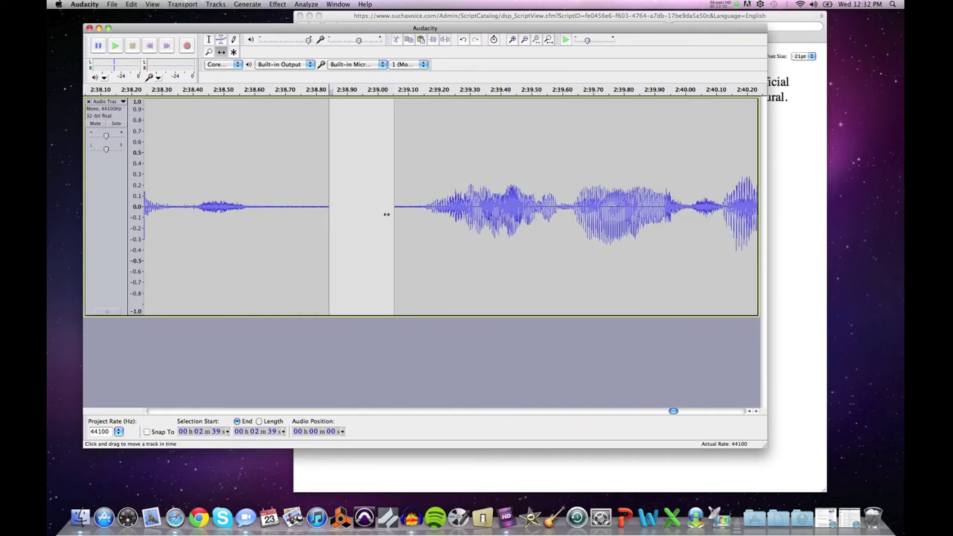
Play the transition across the gap before the third phrase, from about 2:37.93.
{"action": "left_click", "coordinate": [209, 39]}
{"action": "left_click_drag", "start_coordinate": [749, 413], "coordinate": [749, 412]}
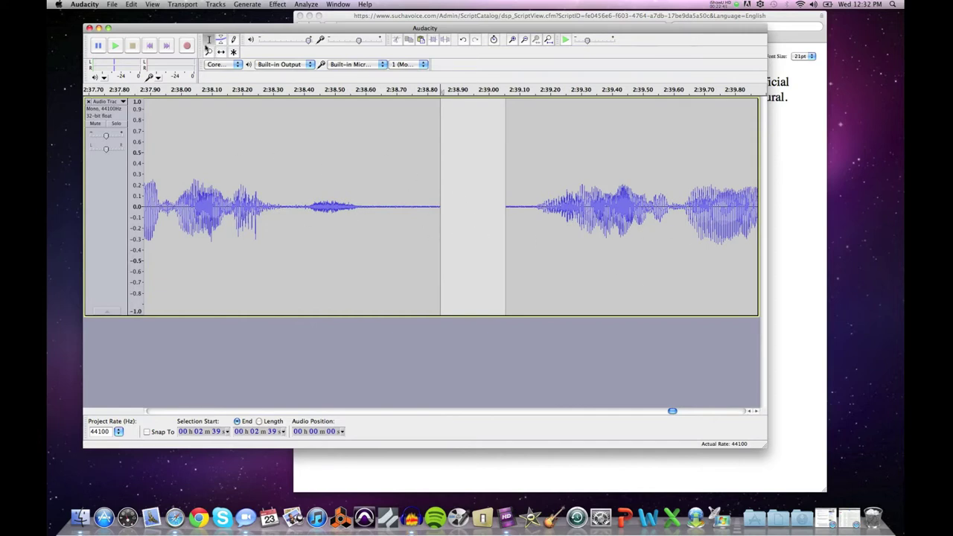
{"action": "left_click", "coordinate": [160, 155]}
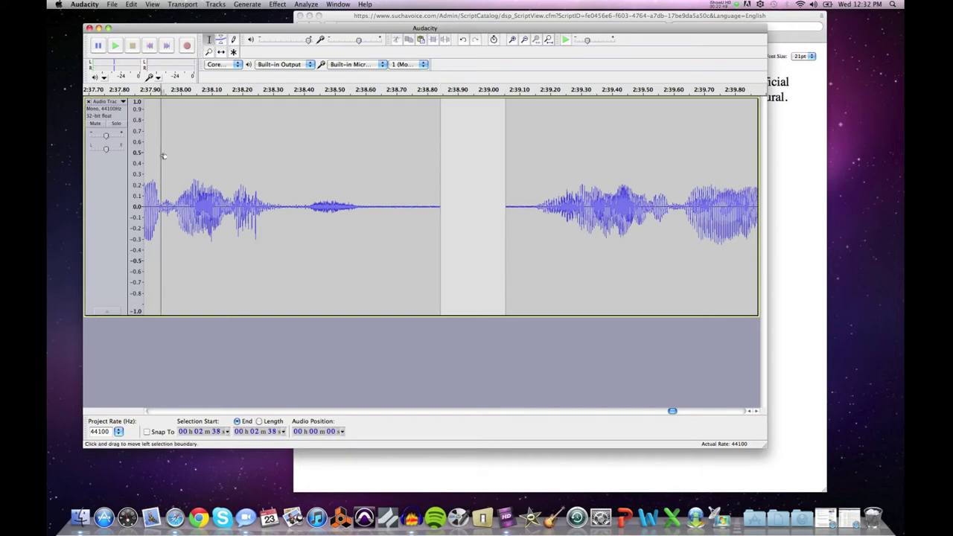
{"action": "key", "text": "space"}
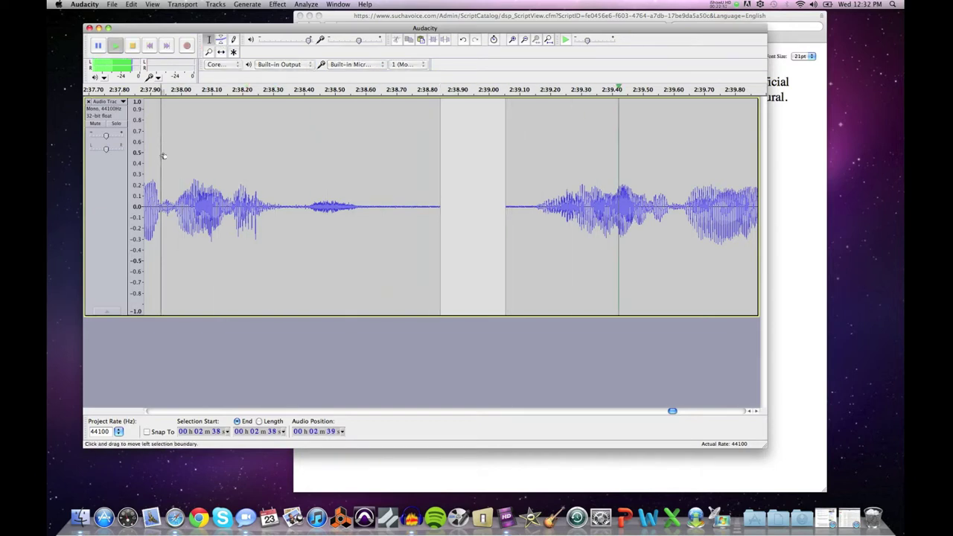
{"action": "key", "text": "space"}
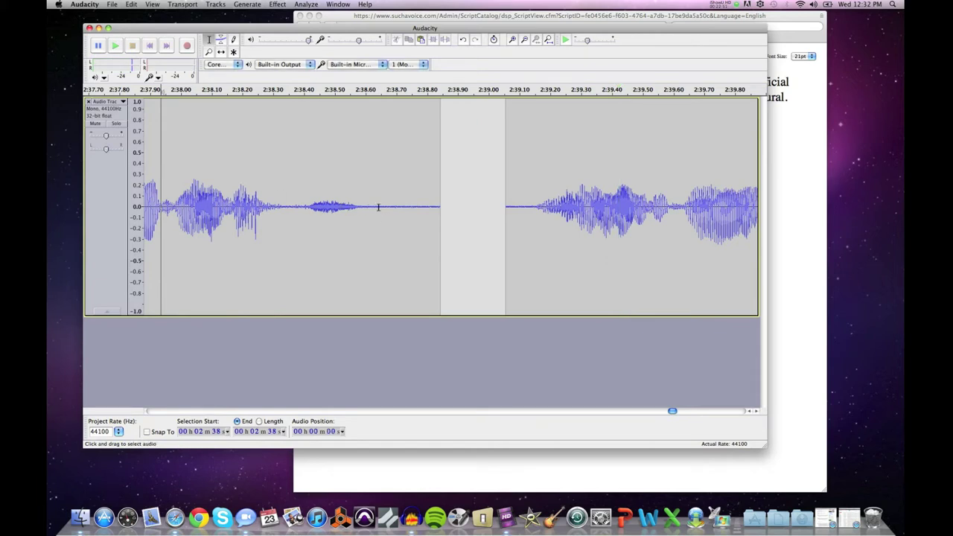
Delete the silence just before the gap, from about 2:38.64 to 2:38.87, and play the result from about 2:37.93.
{"action": "left_click_drag", "start_coordinate": [378, 207], "coordinate": [449, 215]}
{"action": "key", "text": "space"}
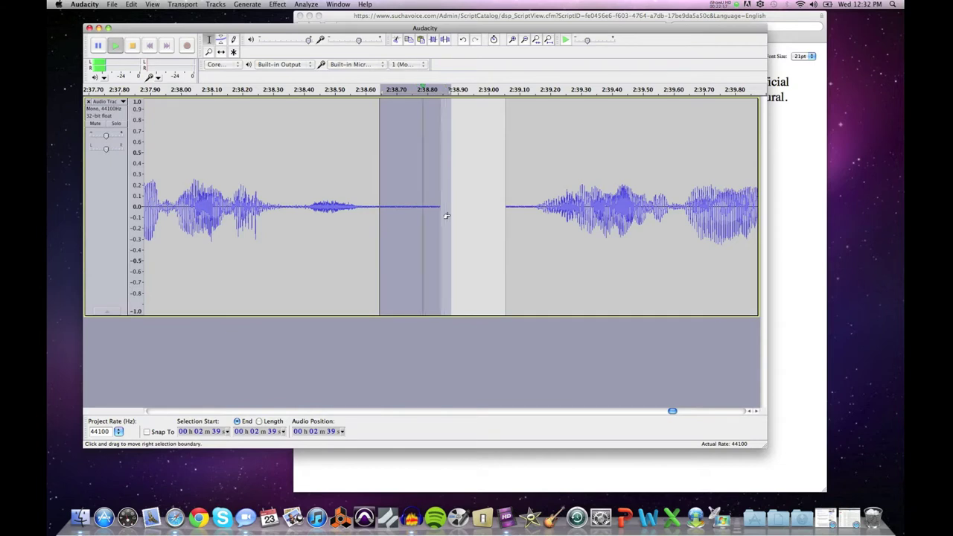
{"action": "key", "text": "Delete"}
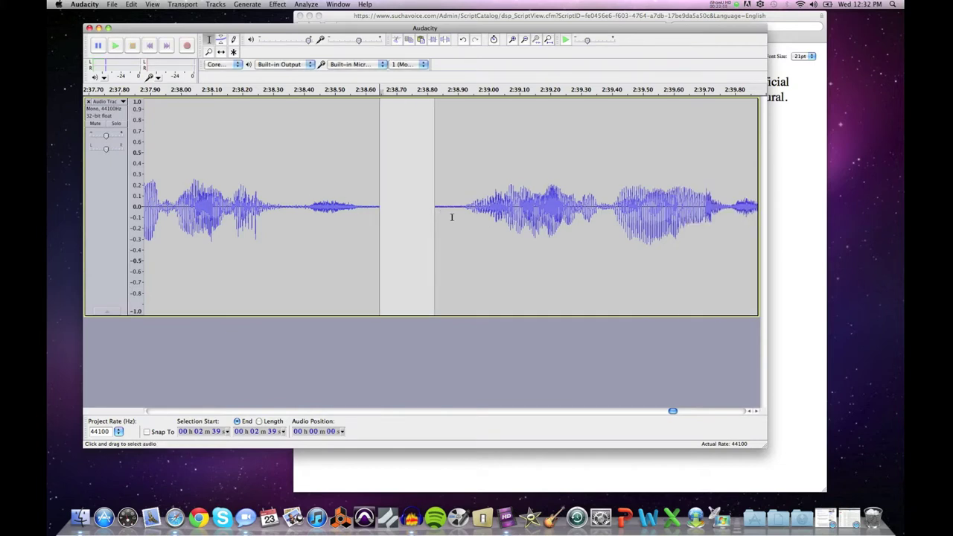
{"action": "left_click", "coordinate": [163, 182]}
{"action": "key", "text": "space"}
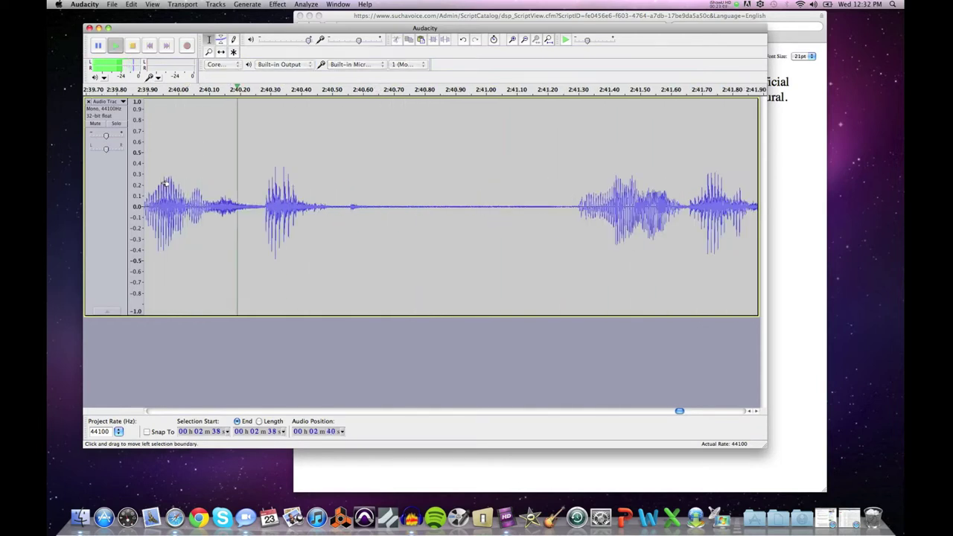
{"action": "key", "text": "space"}
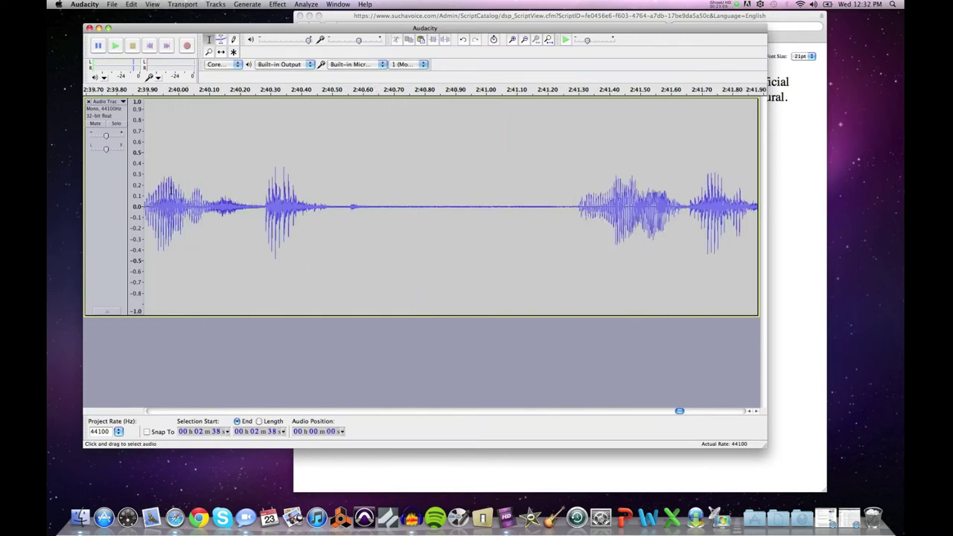
Shift the third-phrase clip earlier by about 0.16 s so it starts at about 2:38.67.
{"action": "left_click", "coordinate": [749, 411]}
{"action": "left_click_drag", "start_coordinate": [749, 414], "coordinate": [749, 414]}
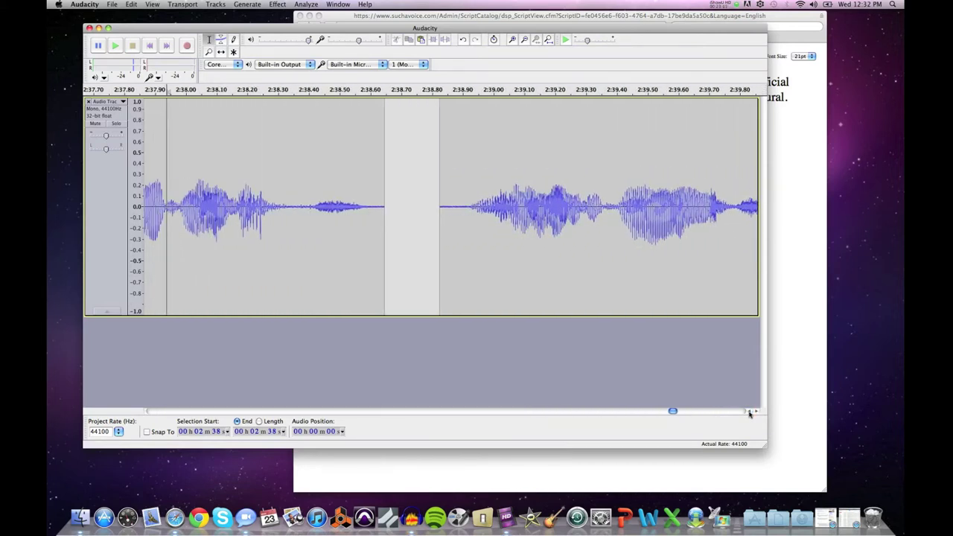
{"action": "left_click", "coordinate": [221, 52]}
{"action": "left_click_drag", "start_coordinate": [569, 269], "coordinate": [520, 271]}
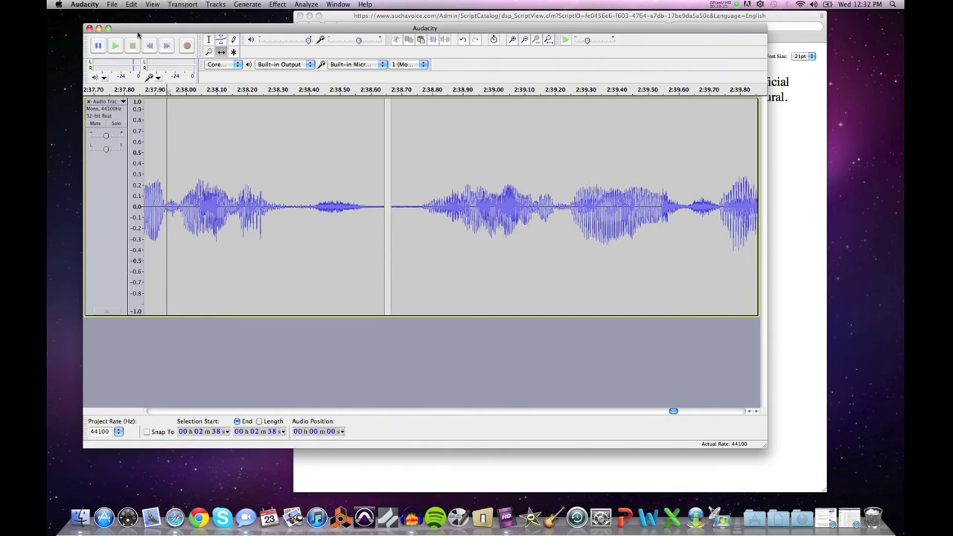
Play the tightened transition into the third phrase, from about 2:38.2 and again from about 2:37.0.
{"action": "left_click", "coordinate": [209, 51]}
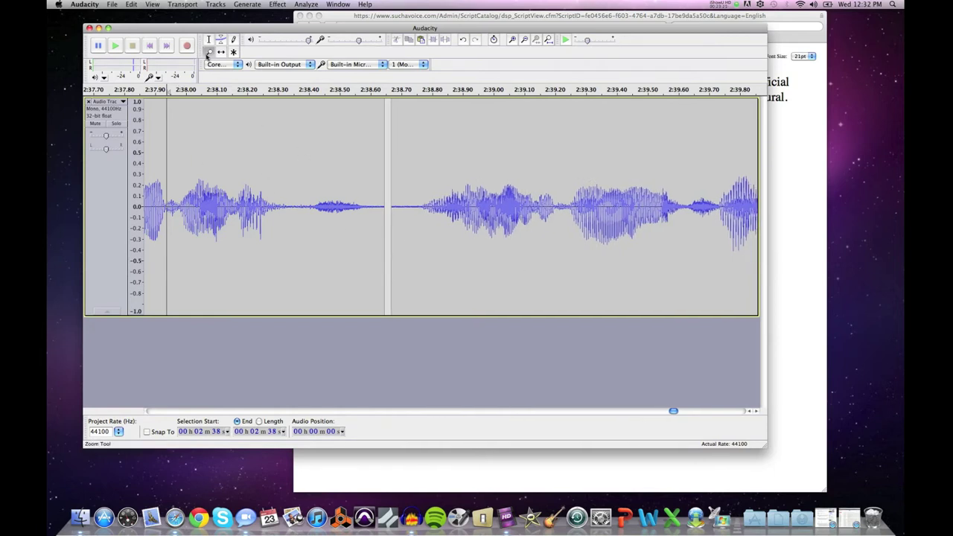
{"action": "left_click", "coordinate": [310, 218], "text": "shift"}
{"action": "left_click", "coordinate": [313, 214], "text": "shift"}
{"action": "left_click", "coordinate": [314, 214], "text": "shift"}
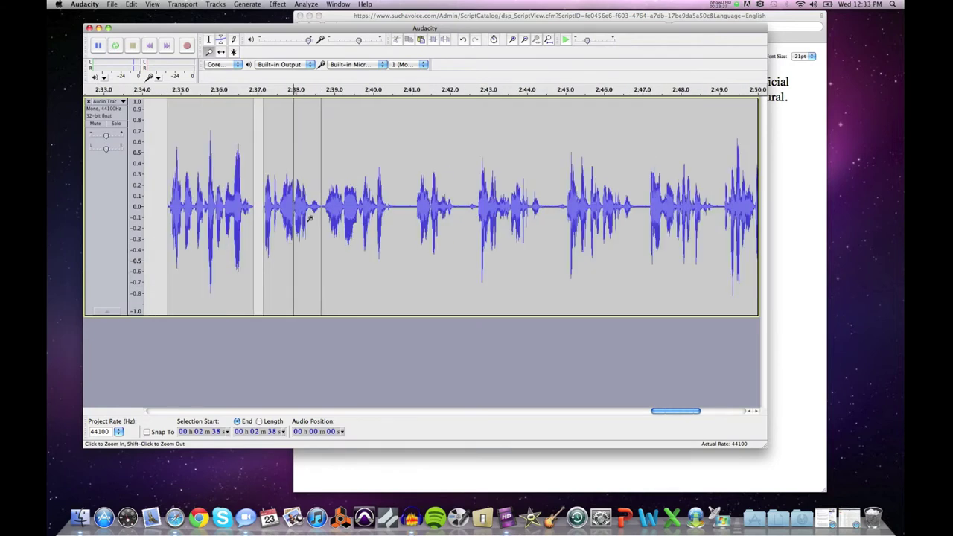
{"action": "left_click", "coordinate": [209, 40]}
{"action": "left_click", "coordinate": [305, 141]}
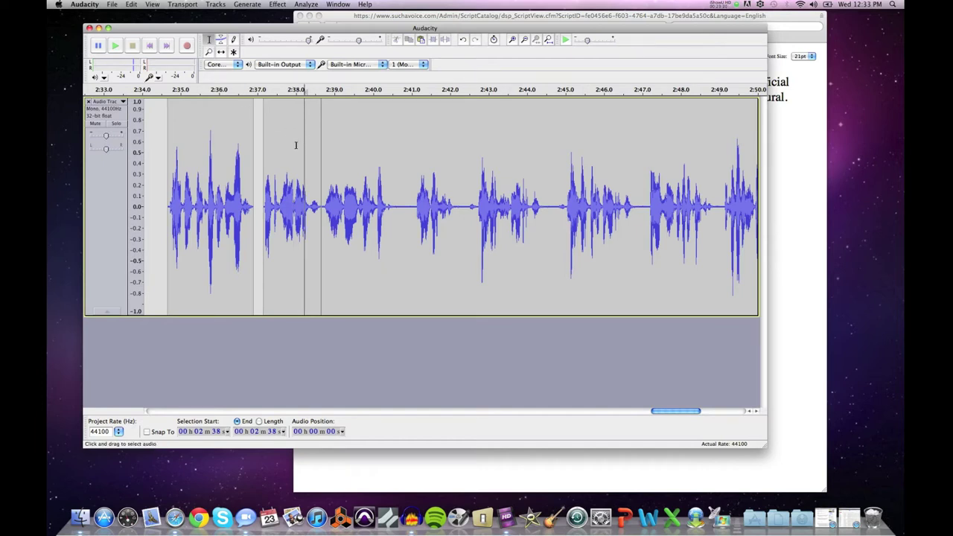
{"action": "key", "text": "space"}
{"action": "key", "text": "space"}
{"action": "left_click", "coordinate": [260, 149]}
{"action": "key", "text": "space"}
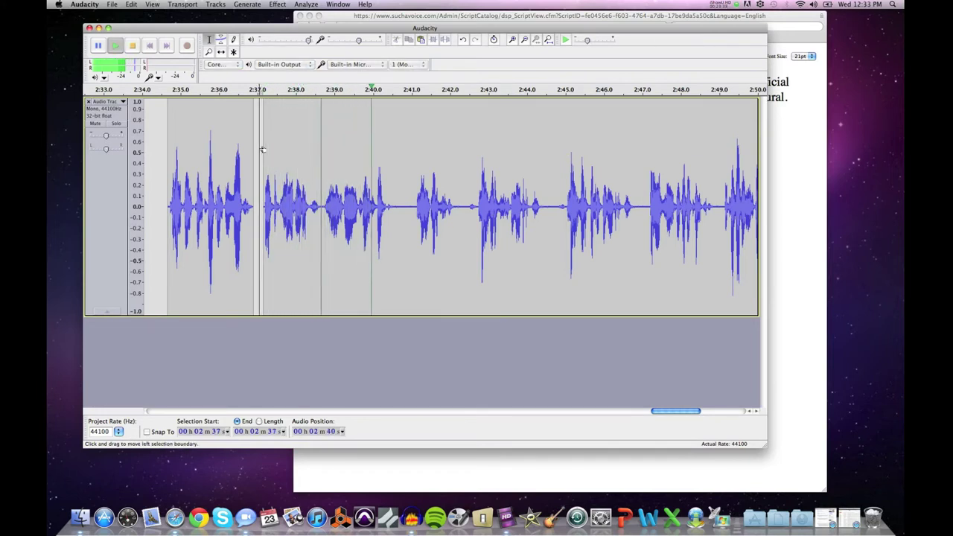
{"action": "key", "text": "space"}
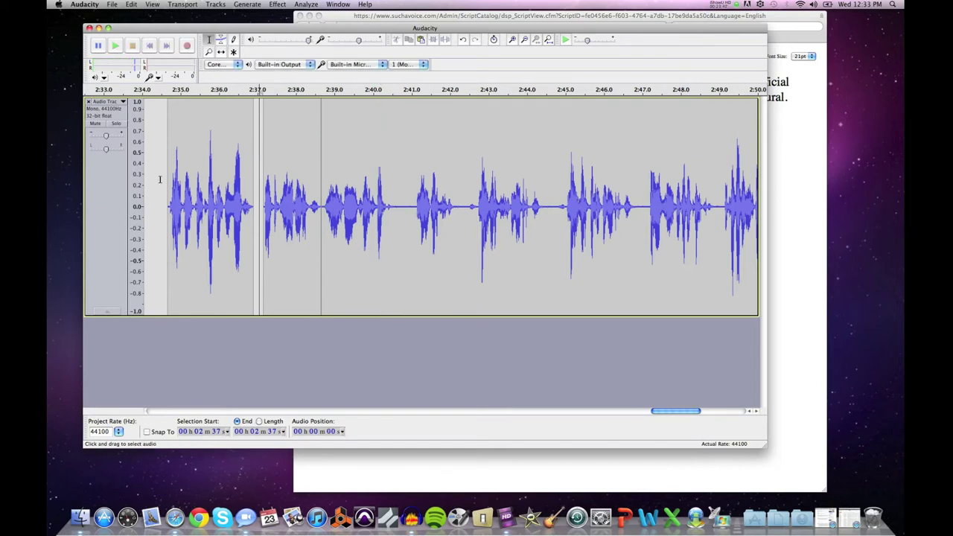
Replay the edited opening from about 2:34.5 into the fourth phrase.
{"action": "left_click", "coordinate": [163, 180]}
{"action": "key", "text": "space"}
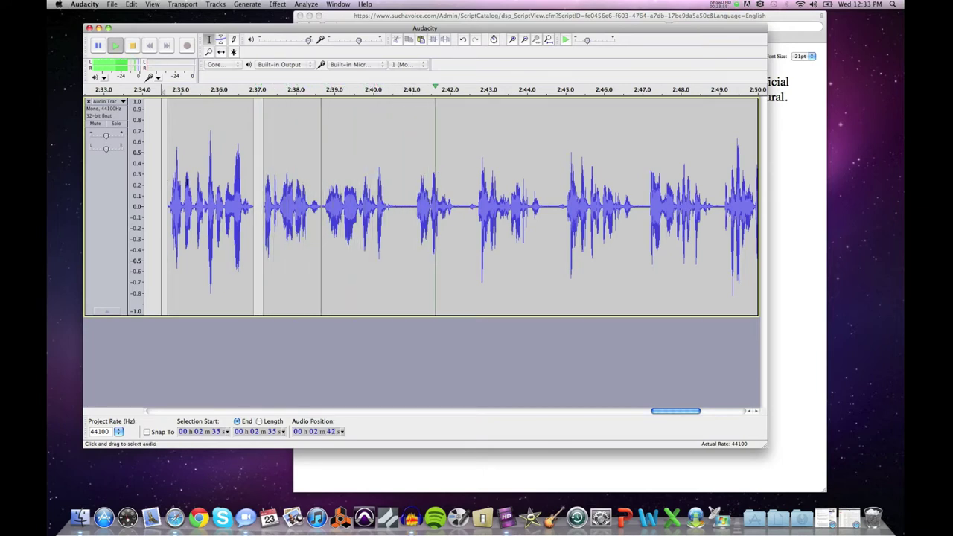
{"action": "key", "text": "space"}
Select the pause before the fourth phrase, from about 2:40.68 to 2:41.07, and play the selection up close.
{"action": "left_click_drag", "start_coordinate": [399, 203], "coordinate": [413, 201]}
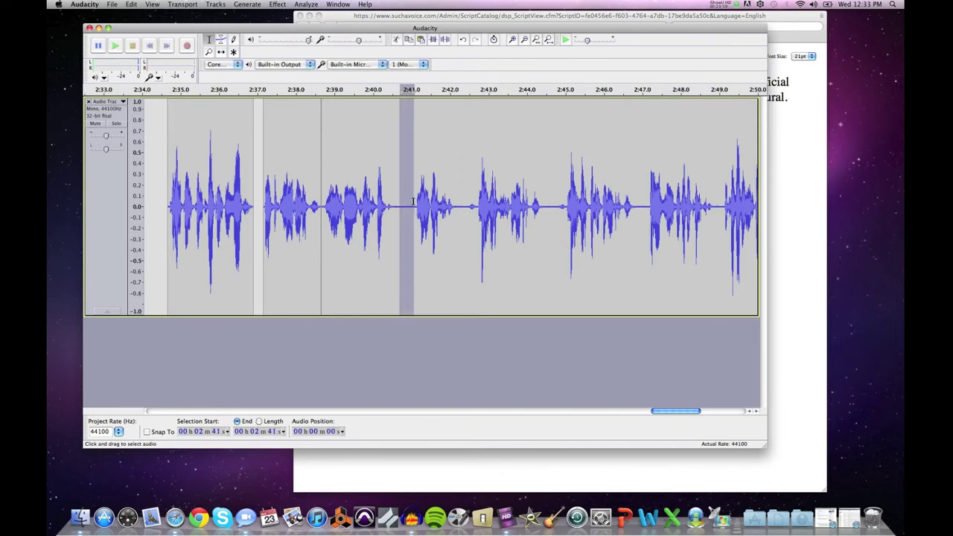
{"action": "left_click", "coordinate": [209, 52]}
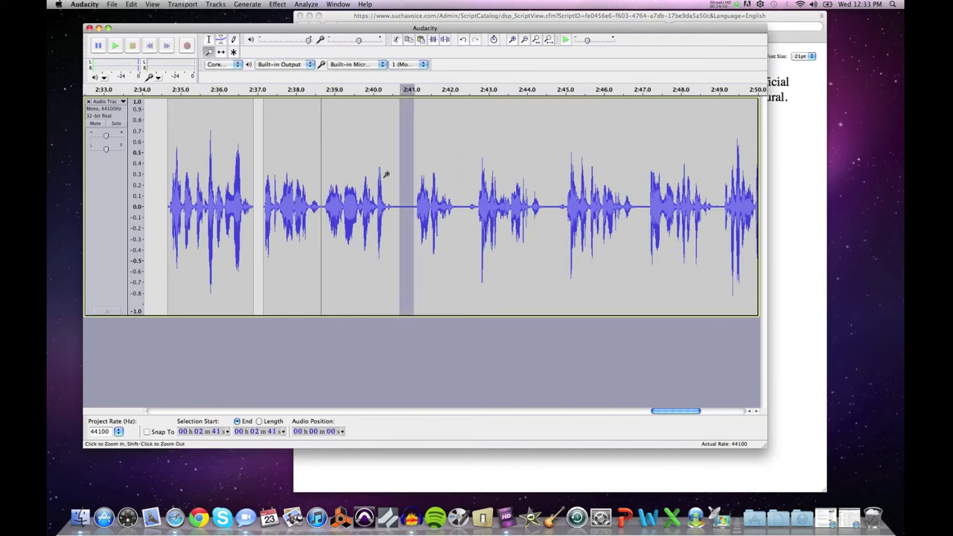
{"action": "left_click", "coordinate": [406, 187]}
{"action": "left_click", "coordinate": [407, 187]}
{"action": "left_click", "coordinate": [407, 187]}
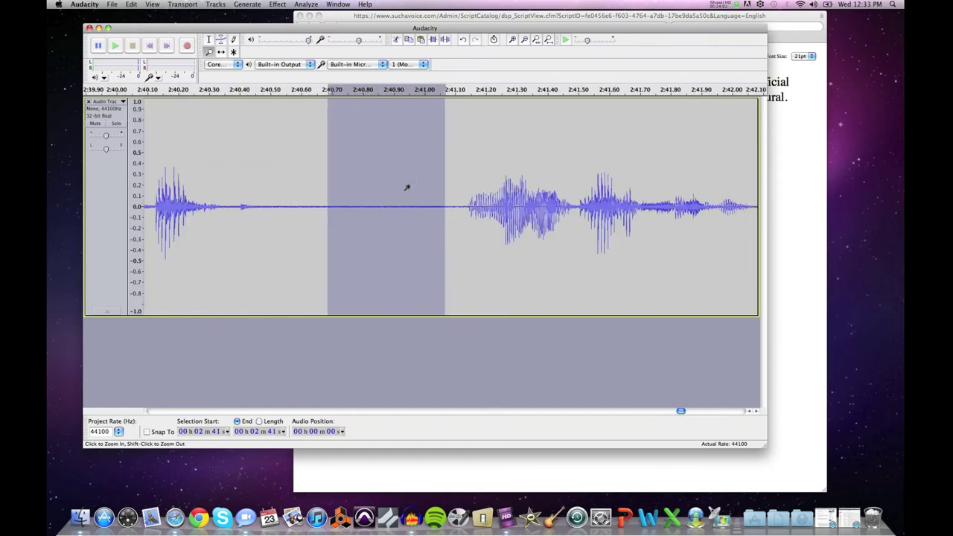
{"action": "key", "text": "space"}
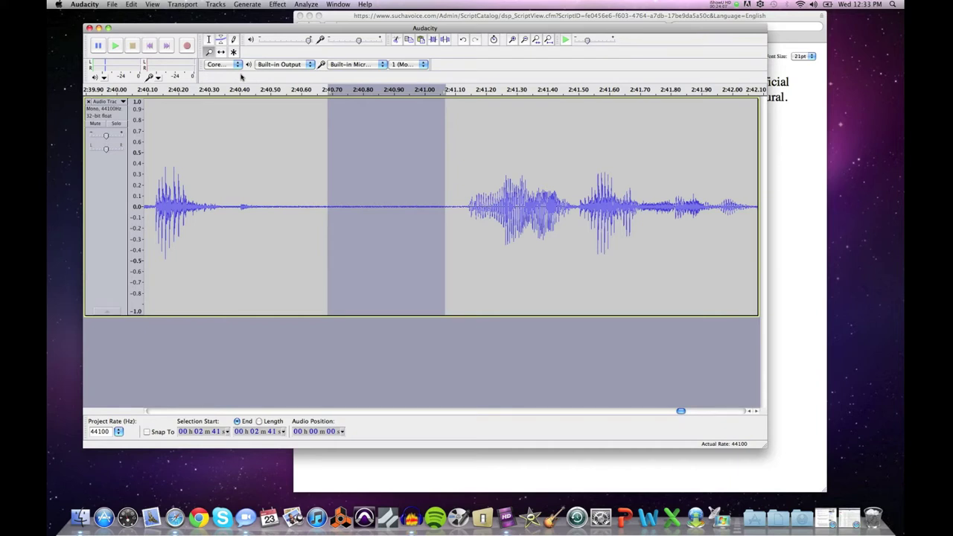
Split the selected pause off at both ends, shift the audio after it away by about 0.14 s, and delete the pause.
{"action": "left_click", "coordinate": [131, 4]}
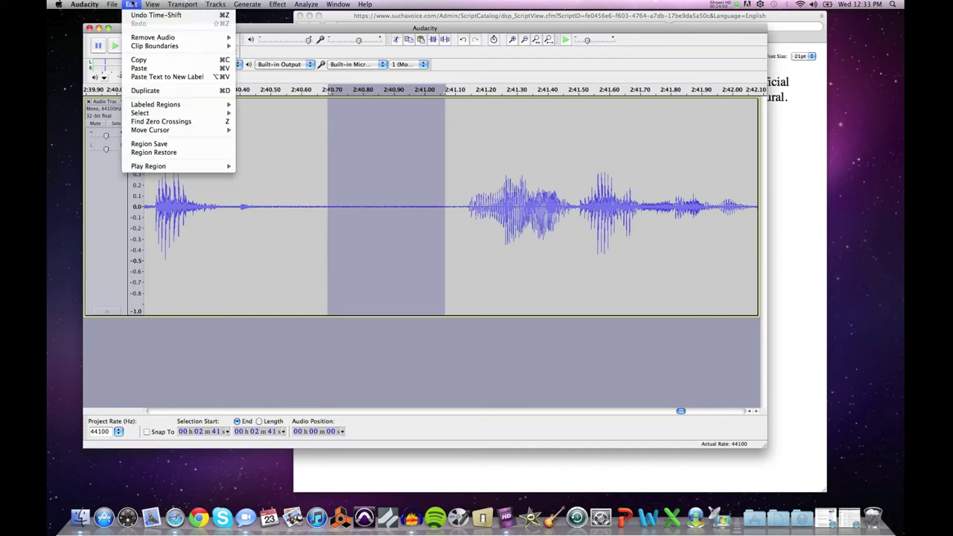
{"action": "mouse_move", "coordinate": [201, 47]}
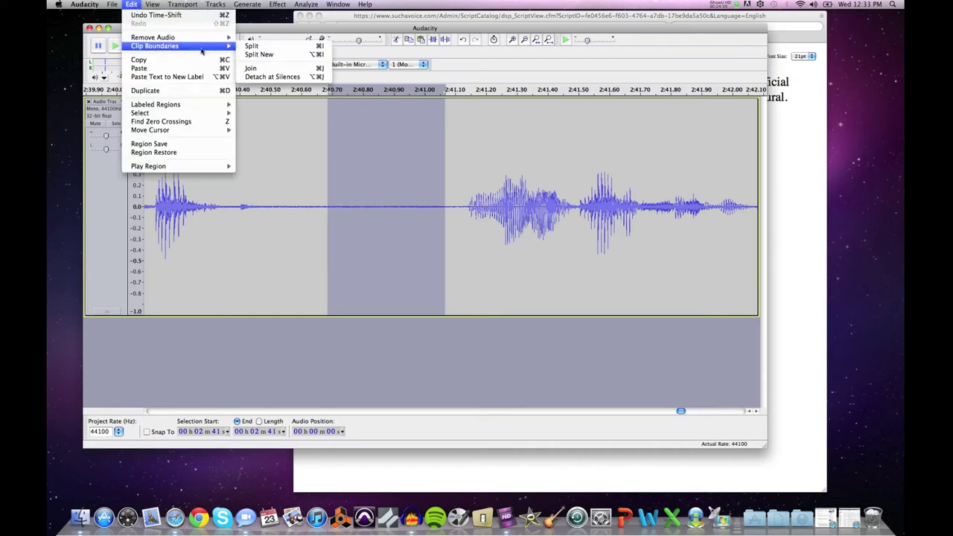
{"action": "left_click", "coordinate": [257, 47]}
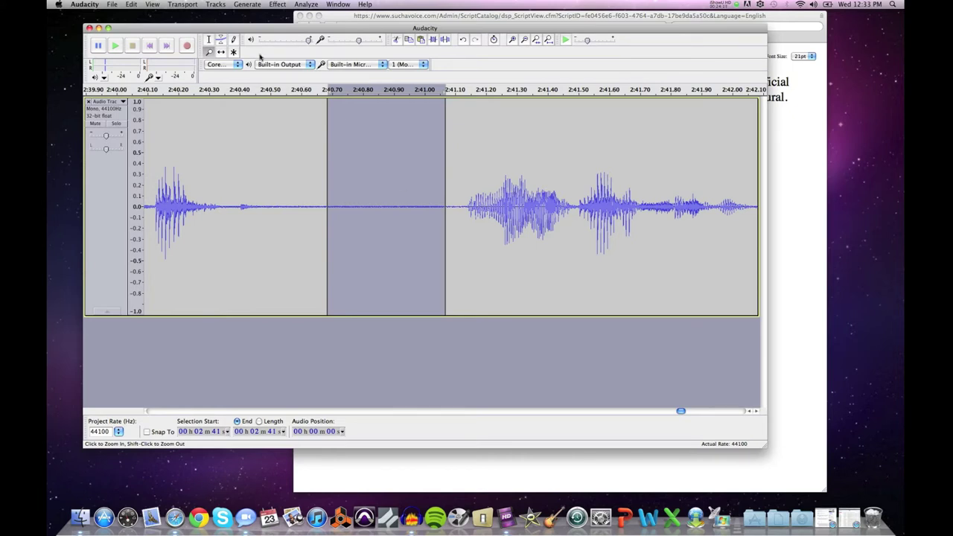
{"action": "left_click", "coordinate": [221, 52]}
{"action": "left_click_drag", "start_coordinate": [534, 253], "coordinate": [572, 256]}
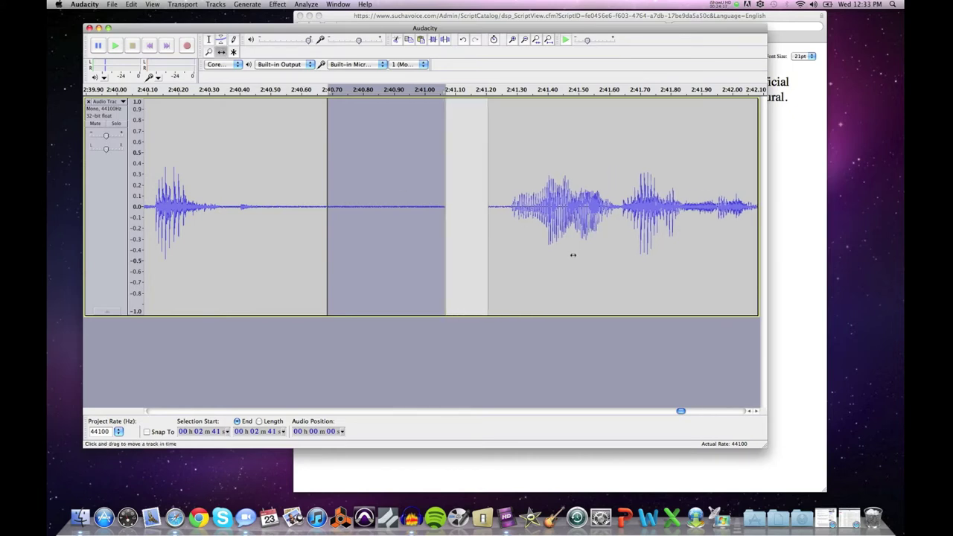
{"action": "key", "text": "Delete"}
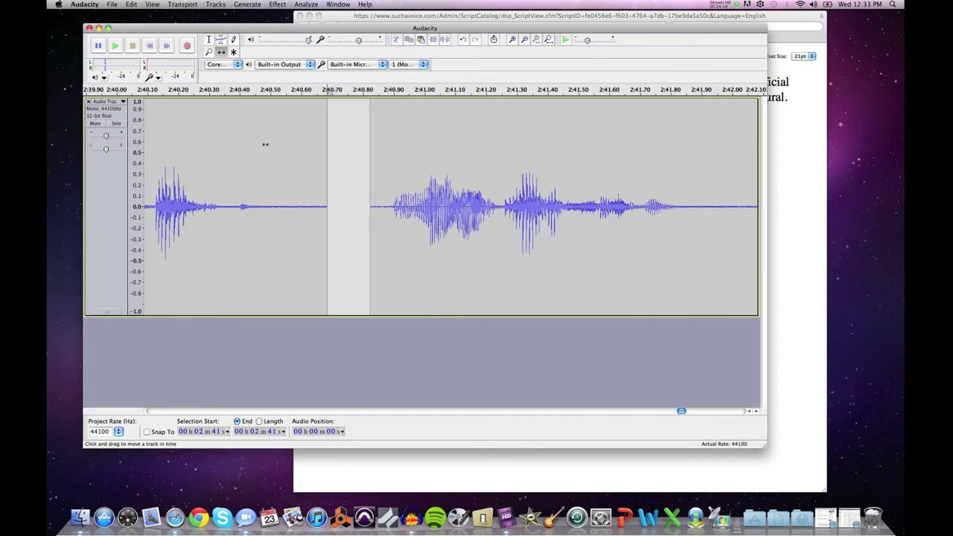
Play the shortened transition into the fourth phrase from about 2:39.1.
{"action": "left_click", "coordinate": [210, 53]}
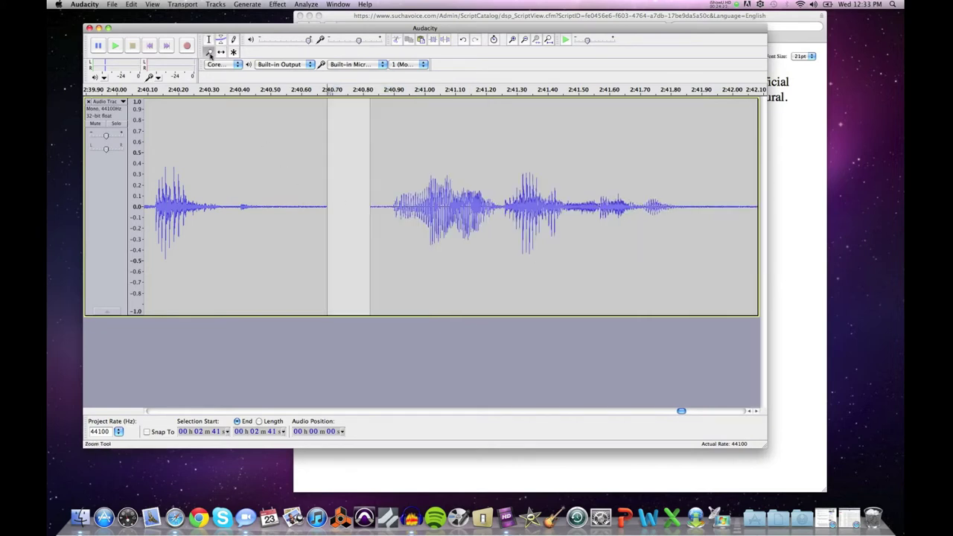
{"action": "left_click", "coordinate": [230, 136], "text": "shift"}
{"action": "left_click", "coordinate": [232, 138], "text": "shift"}
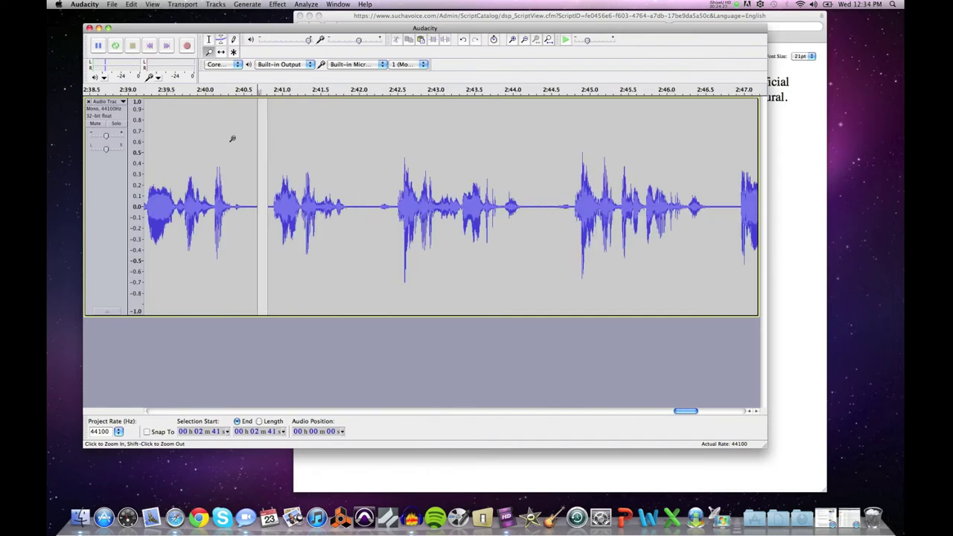
{"action": "left_click", "coordinate": [232, 139], "text": "shift"}
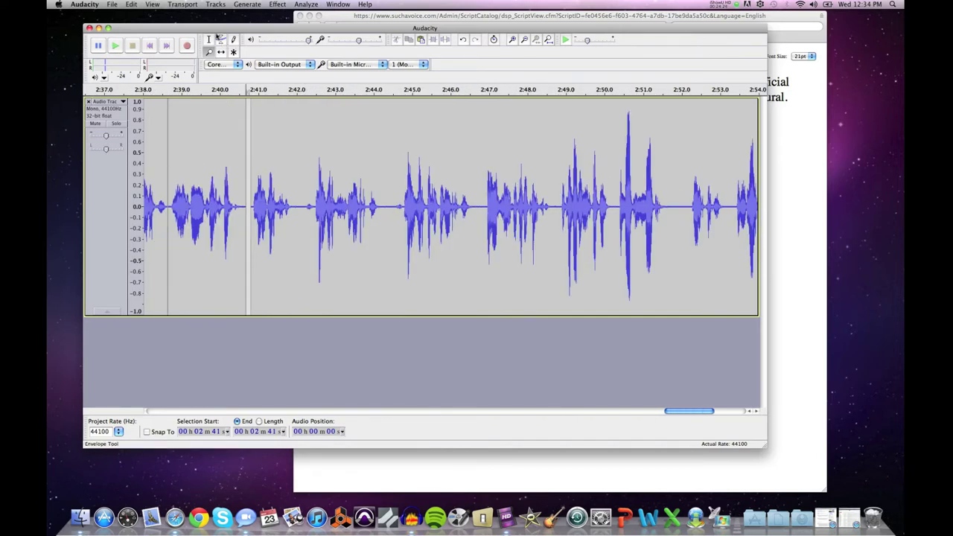
{"action": "left_click", "coordinate": [207, 41]}
{"action": "left_click", "coordinate": [187, 170]}
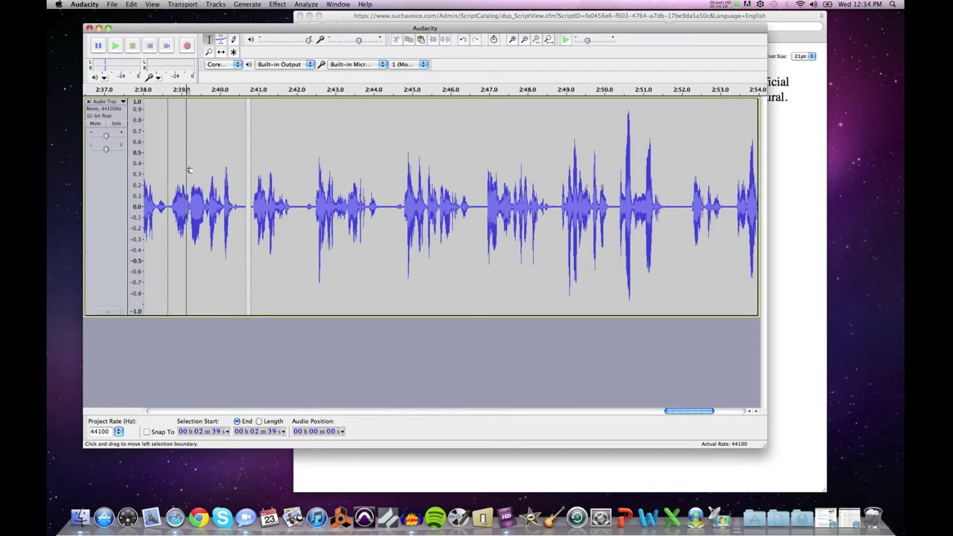
{"action": "key", "text": "space"}
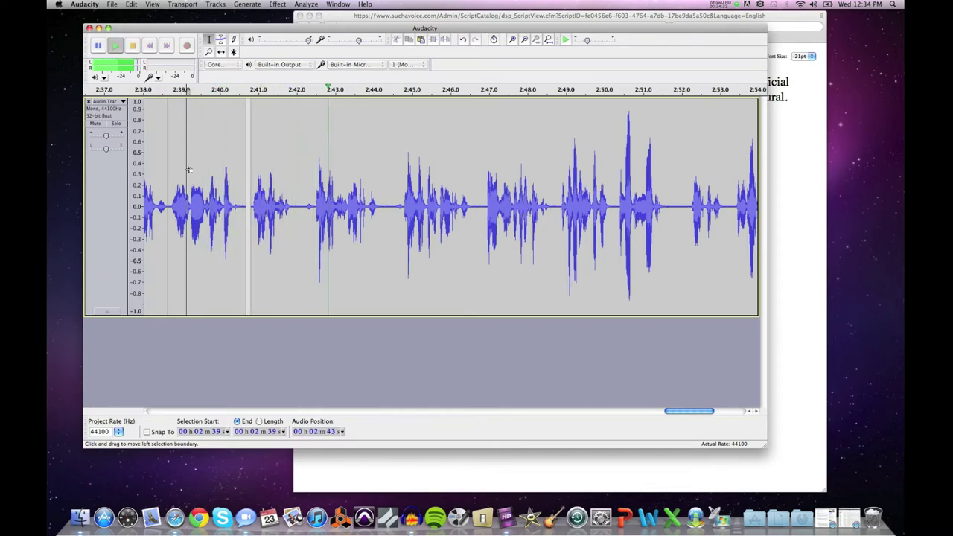
{"action": "key", "text": "space"}
Select the fourth phrase from about 2:40.8 to 2:42.1, play it, and delete it.
{"action": "left_click_drag", "start_coordinate": [301, 207], "coordinate": [252, 208]}
{"action": "key", "text": "space"}
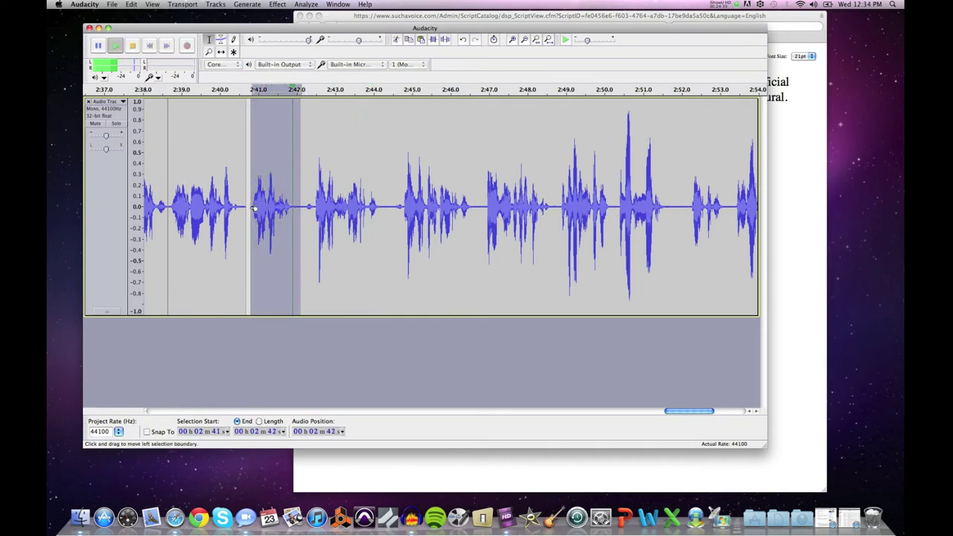
{"action": "key", "text": "space"}
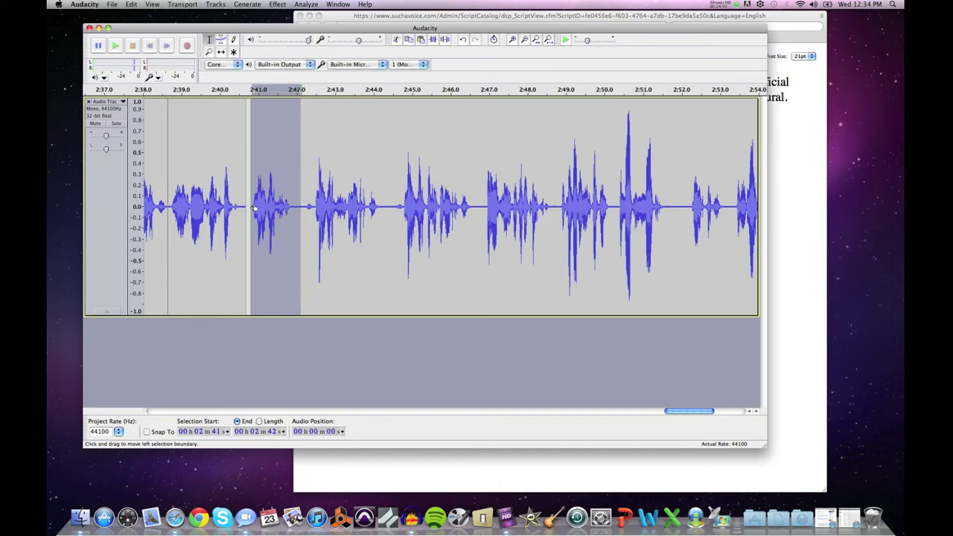
{"action": "key", "text": "Delete"}
Play the transition across the latest cut, starting at about 2:39.2.
{"action": "left_click", "coordinate": [189, 193]}
{"action": "key", "text": "space"}
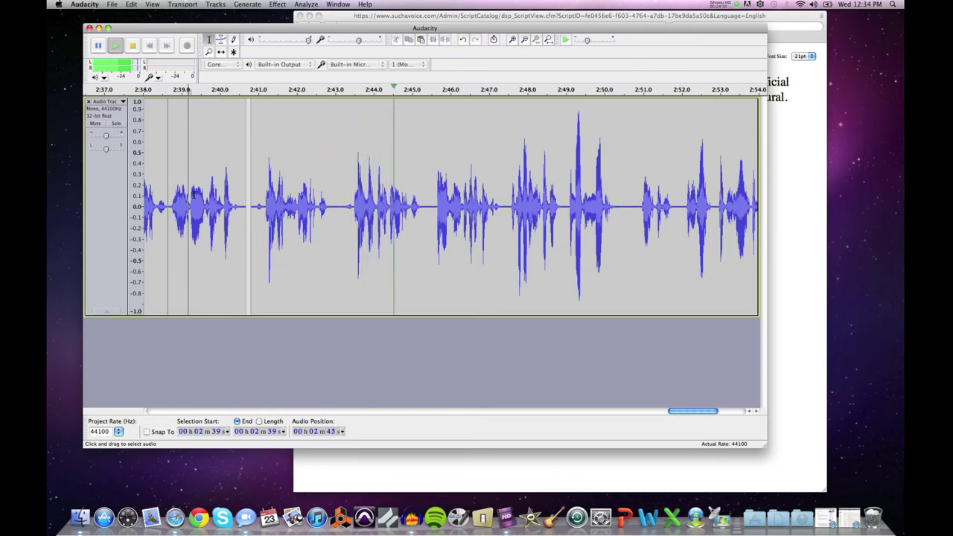
{"action": "key", "text": "space"}
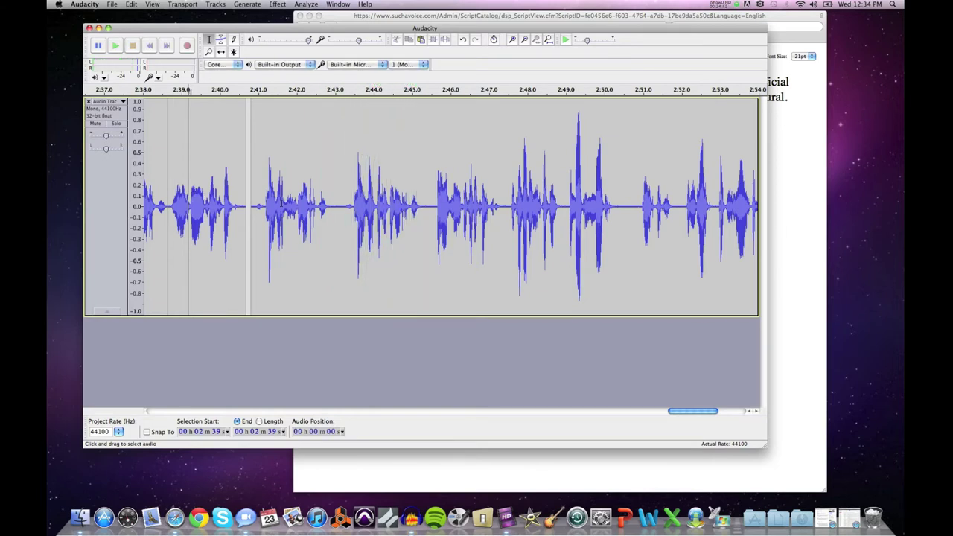
Play the phrase after the cut from about 2:41.1, and delete it from about 2:40.75 to 2:43.1.
{"action": "left_click", "coordinate": [262, 202]}
{"action": "key", "text": "space"}
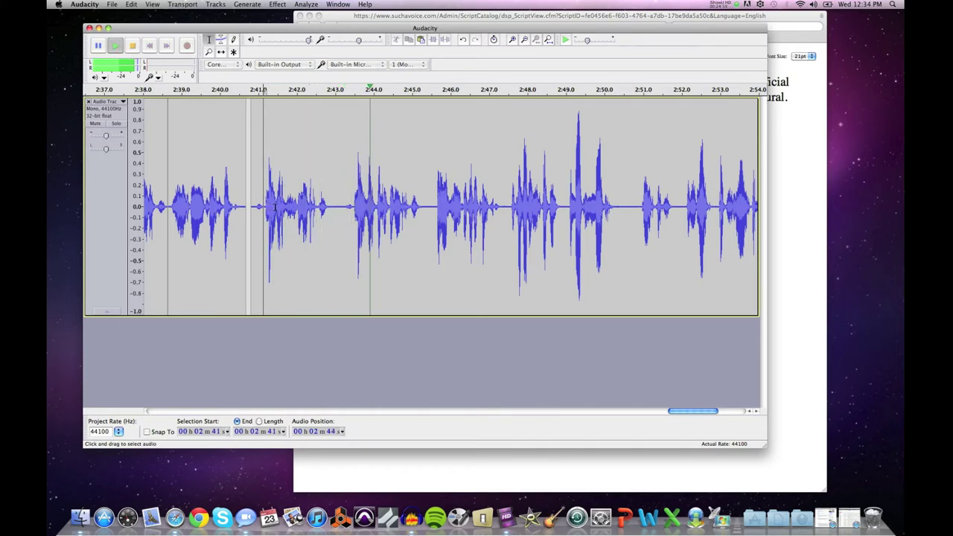
{"action": "key", "text": "space"}
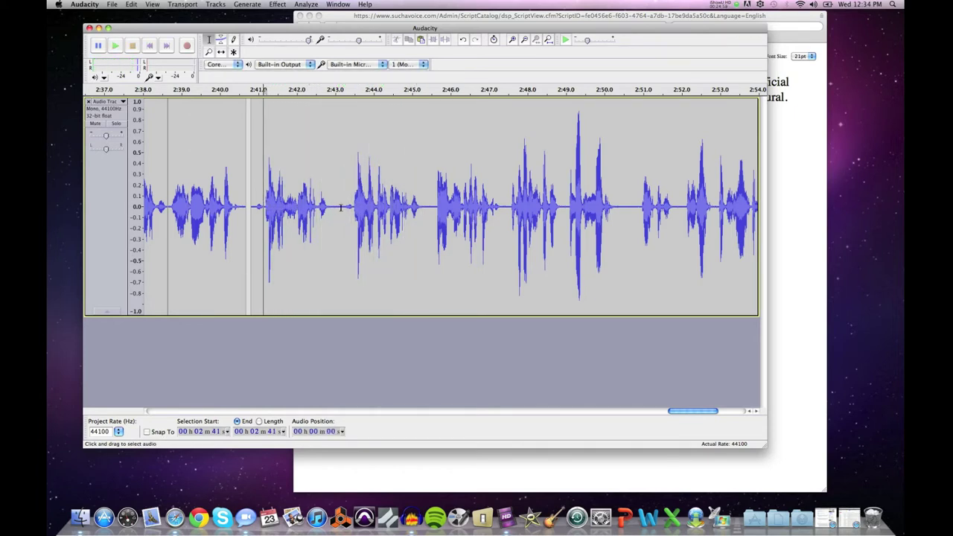
{"action": "left_click_drag", "start_coordinate": [340, 207], "coordinate": [248, 207]}
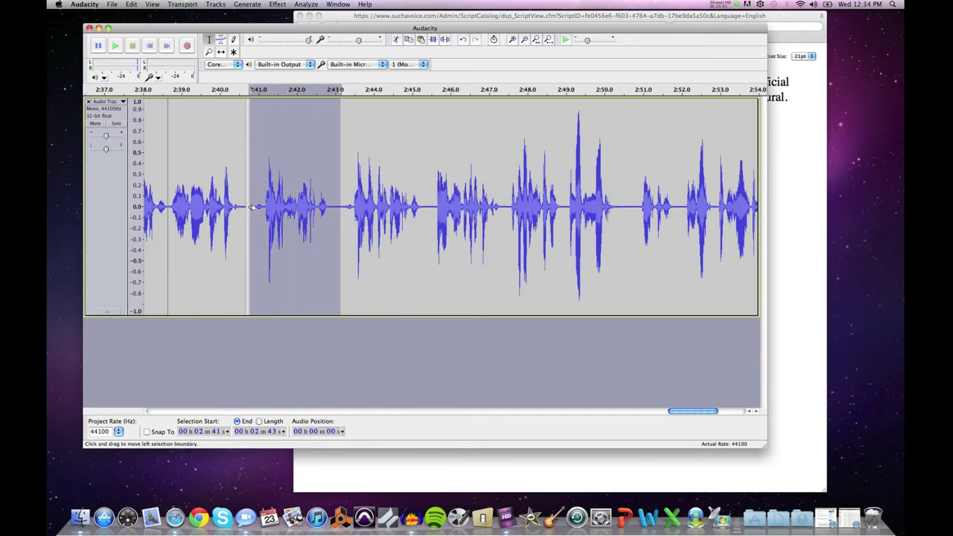
{"action": "key", "text": "Delete"}
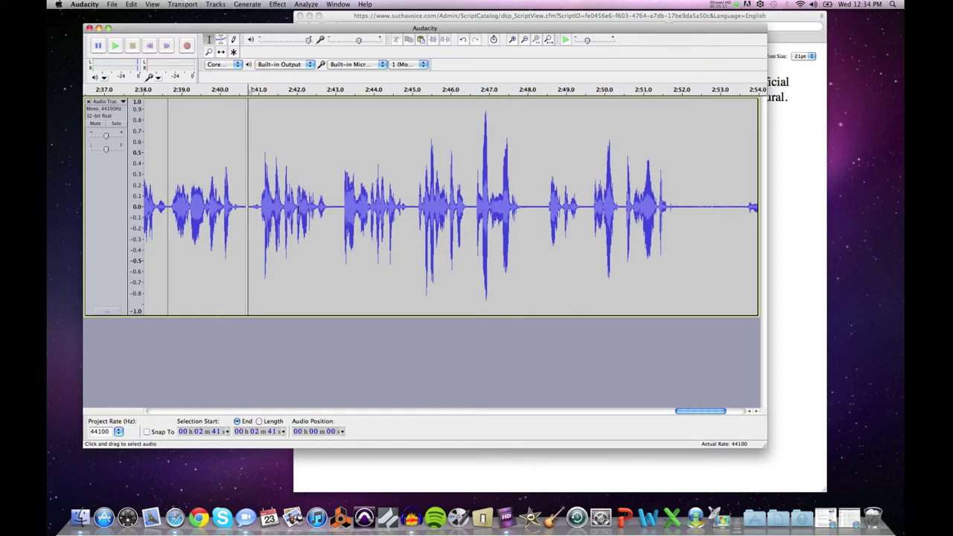
Play the phrase that follows the cut from about 2:41.05, and replay it from the clip boundary at about 2:40.7.
{"action": "left_click", "coordinate": [257, 196]}
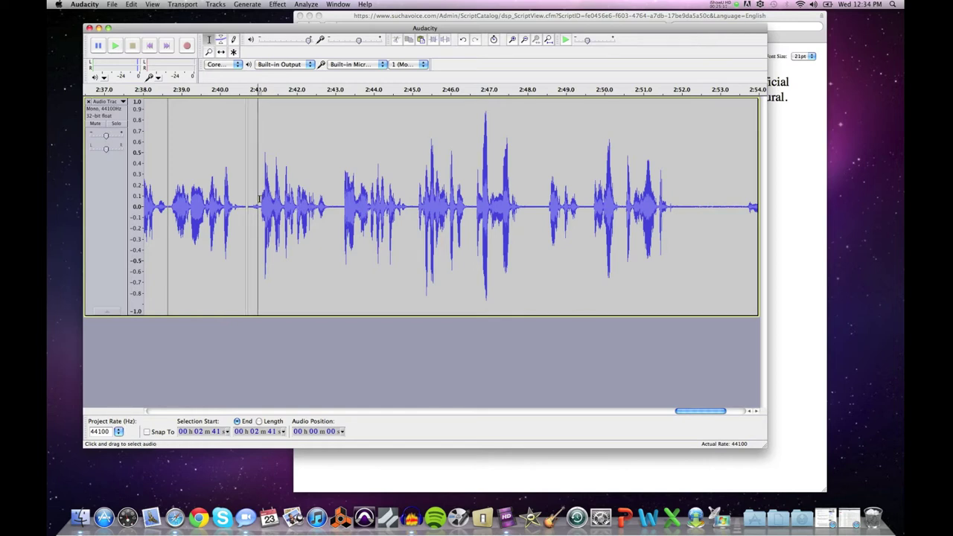
{"action": "left_click", "coordinate": [260, 200]}
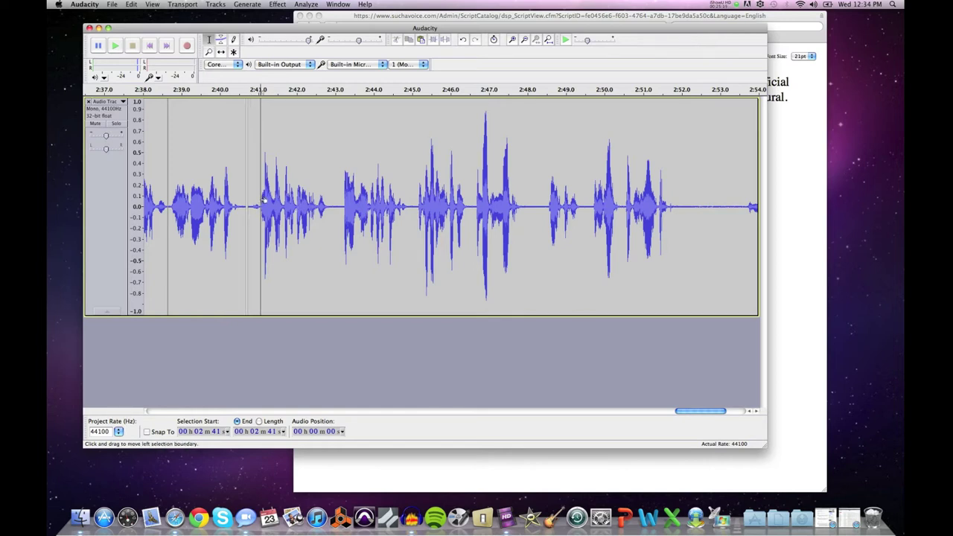
{"action": "key", "text": "space"}
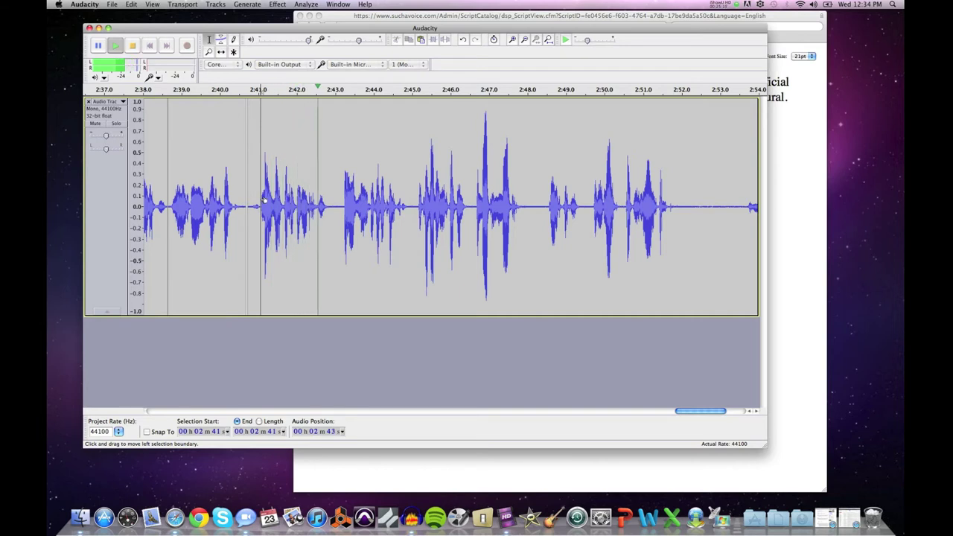
{"action": "key", "text": "space"}
{"action": "left_click", "coordinate": [247, 198]}
{"action": "key", "text": "space"}
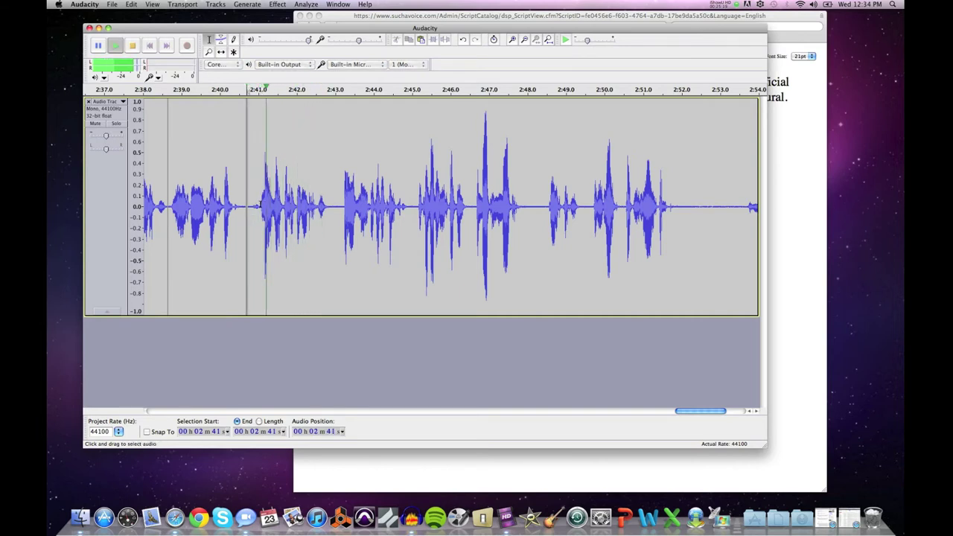
{"action": "key", "text": "space"}
Select the breath before the phrase, from about 2:40.70 to 2:41.05, and inspect the selection up close.
{"action": "left_click_drag", "start_coordinate": [258, 207], "coordinate": [245, 208]}
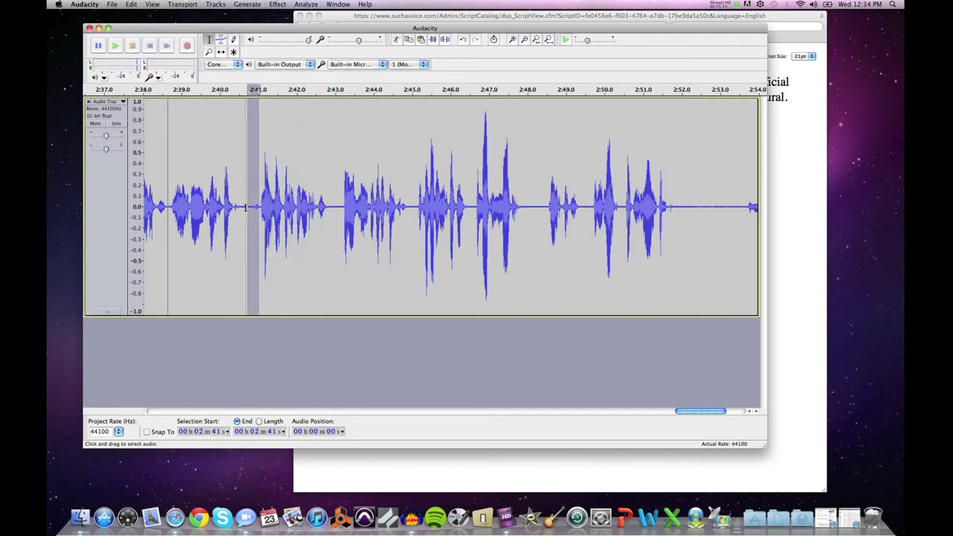
{"action": "left_click", "coordinate": [209, 52]}
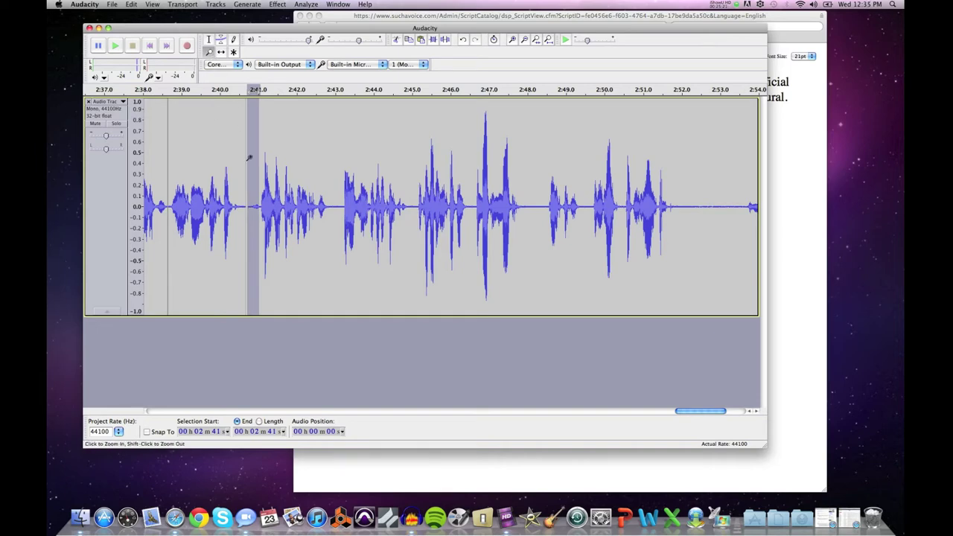
{"action": "left_click", "coordinate": [260, 207]}
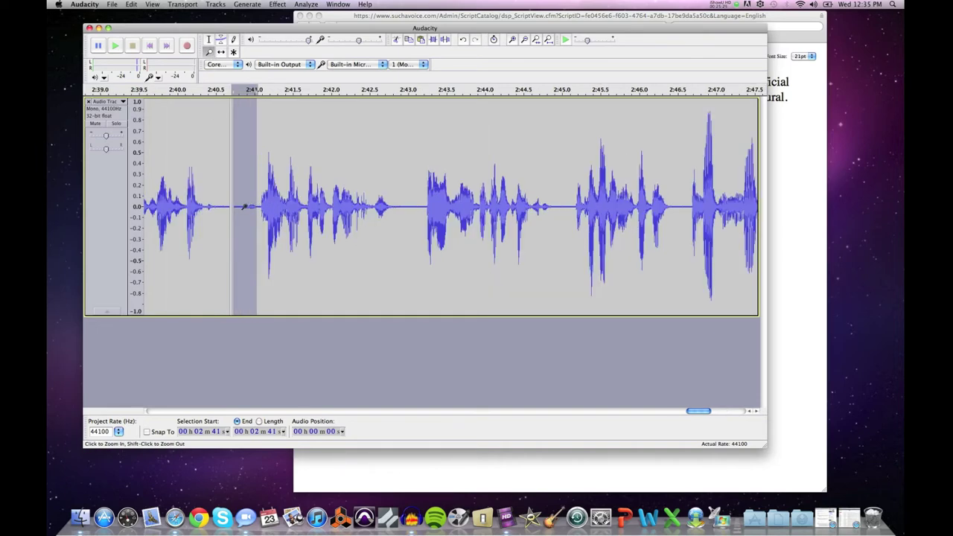
{"action": "left_click", "coordinate": [245, 207]}
{"action": "left_click", "coordinate": [245, 207]}
{"action": "left_click", "coordinate": [245, 207]}
{"action": "left_click", "coordinate": [245, 206]}
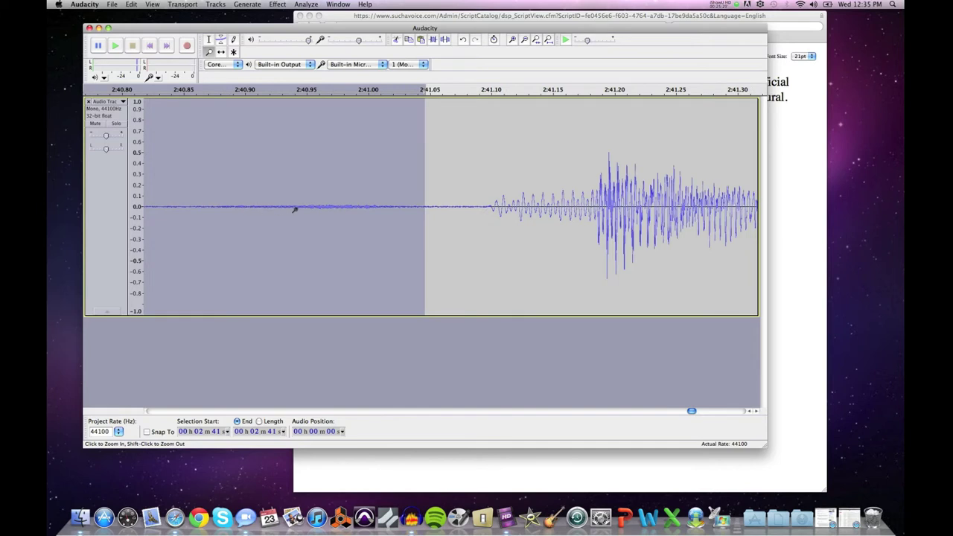
{"action": "left_click_drag", "start_coordinate": [425, 213], "coordinate": [429, 213]}
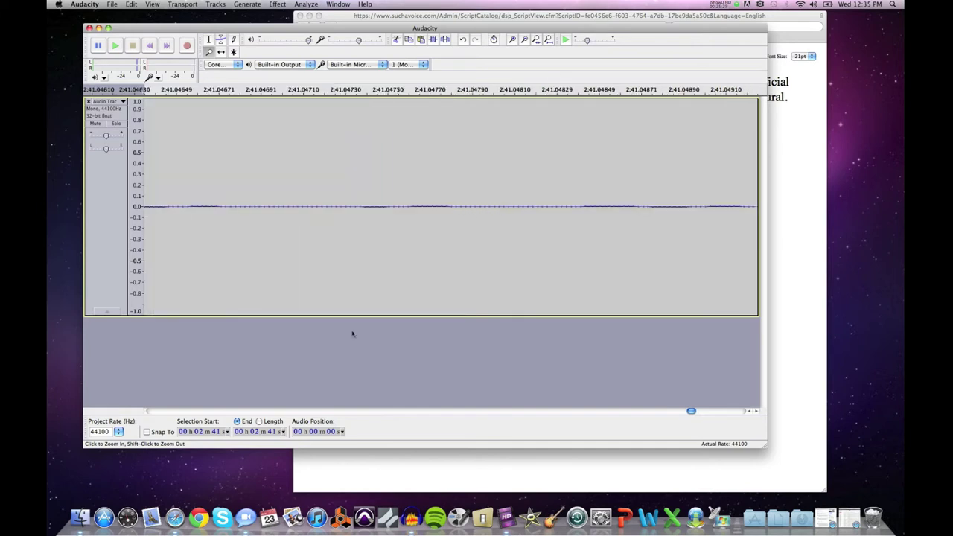
{"action": "left_click", "coordinate": [755, 411]}
{"action": "left_click", "coordinate": [755, 411]}
{"action": "left_click_drag", "start_coordinate": [755, 411], "coordinate": [755, 411]}
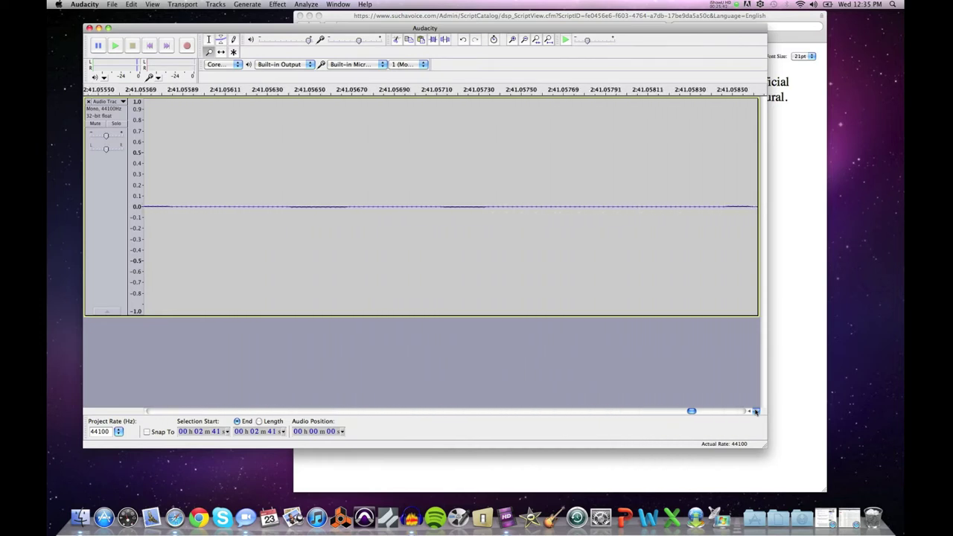
{"action": "left_click_drag", "start_coordinate": [692, 411], "coordinate": [690, 412]}
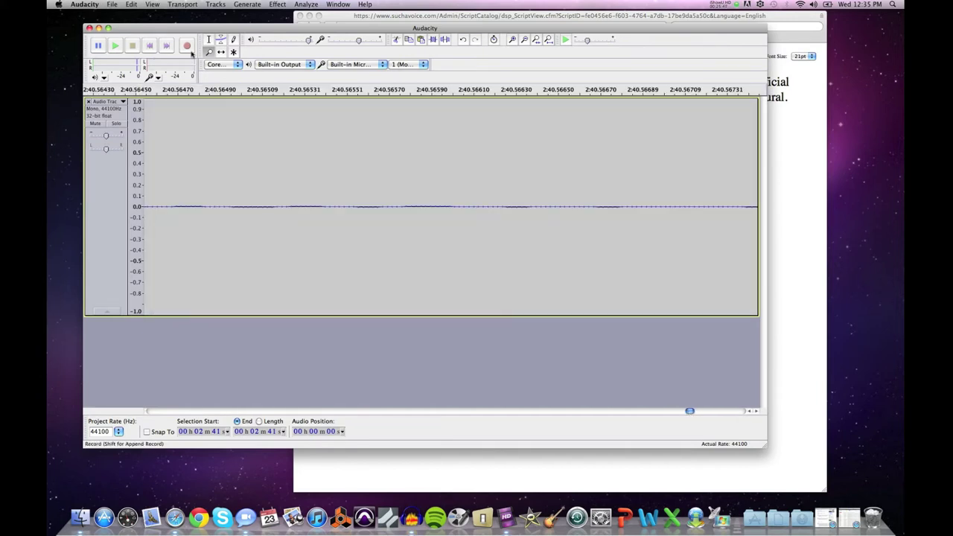
{"action": "left_click", "coordinate": [271, 155], "text": "shift"}
{"action": "left_click", "coordinate": [271, 156], "text": "shift"}
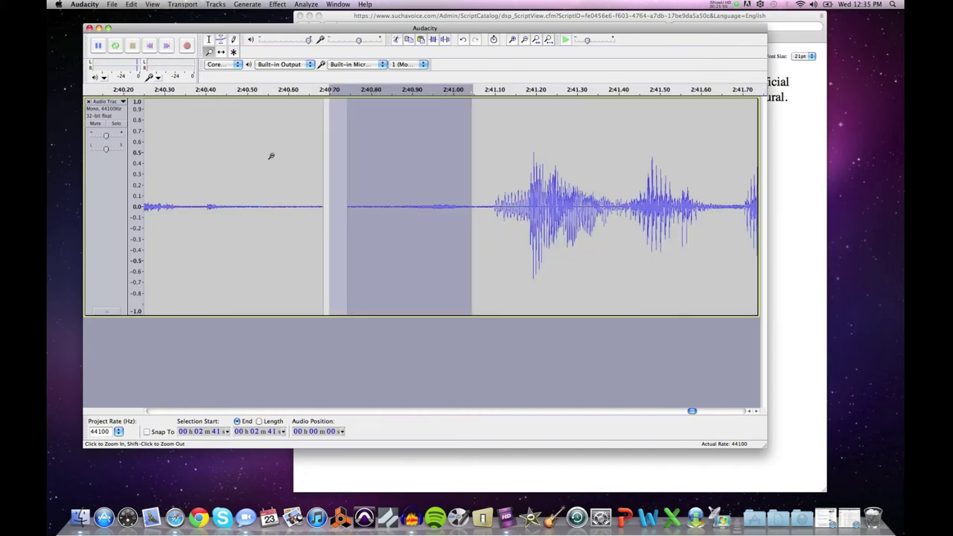
{"action": "left_click", "coordinate": [450, 180], "text": "shift"}
{"action": "left_click", "coordinate": [451, 180], "text": "shift"}
{"action": "left_click", "coordinate": [450, 180], "text": "shift"}
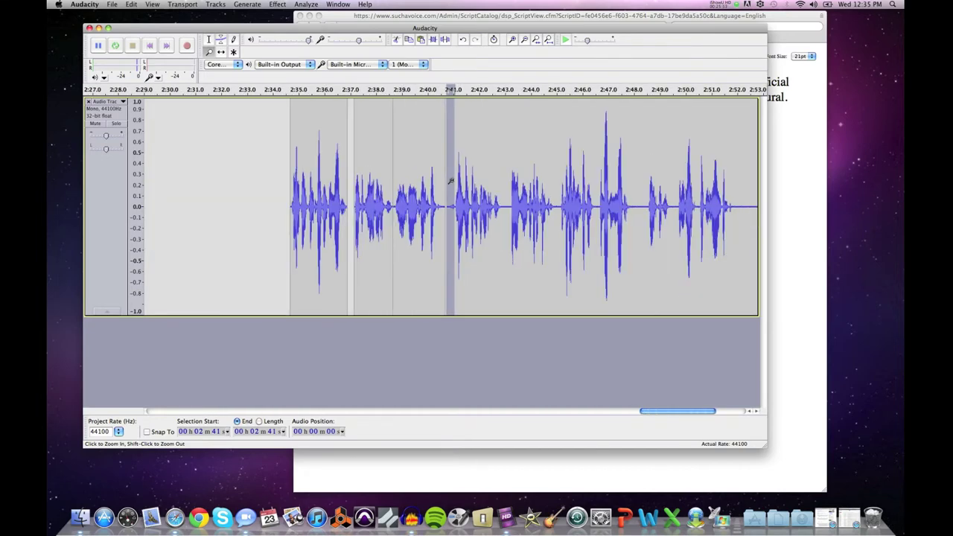
{"action": "left_click", "coordinate": [450, 180], "text": "shift"}
{"action": "left_click", "coordinate": [450, 180], "text": "shift"}
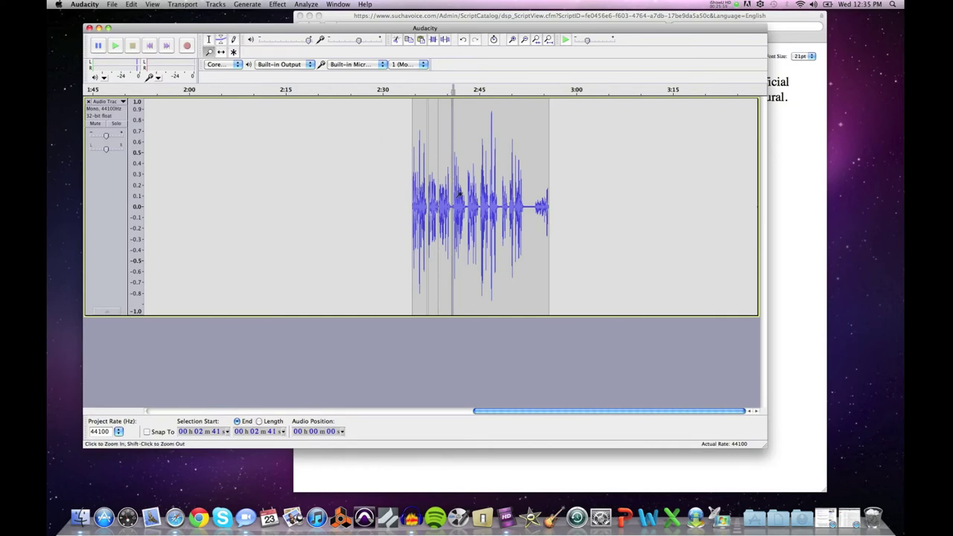
Select the breath before the phrase from about 2:40.74 to 2:41.06, play it in a loop, and delete it.
{"action": "left_click", "coordinate": [446, 190]}
{"action": "left_click", "coordinate": [335, 195]}
{"action": "left_click", "coordinate": [248, 199]}
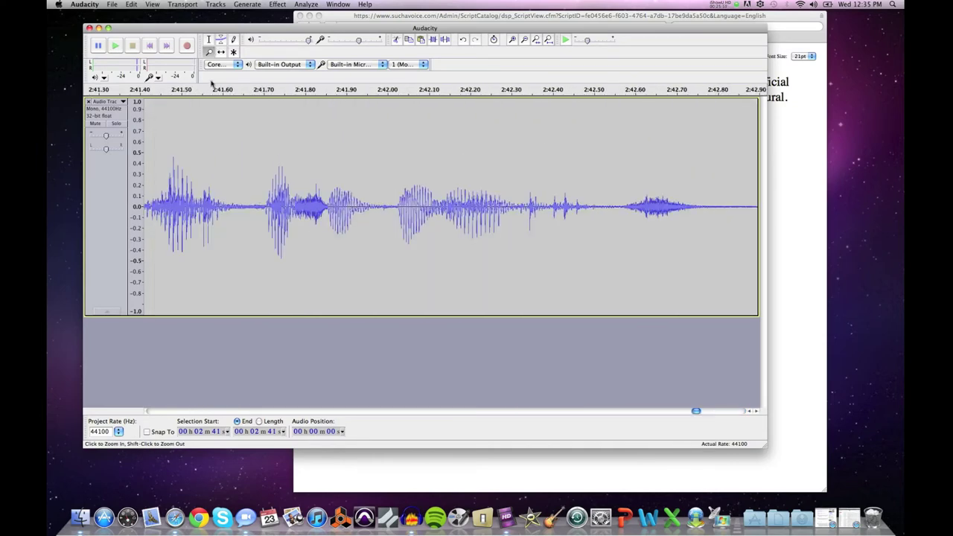
{"action": "left_click", "coordinate": [750, 411]}
{"action": "left_click_drag", "start_coordinate": [750, 414], "coordinate": [749, 410]}
{"action": "left_click", "coordinate": [208, 40]}
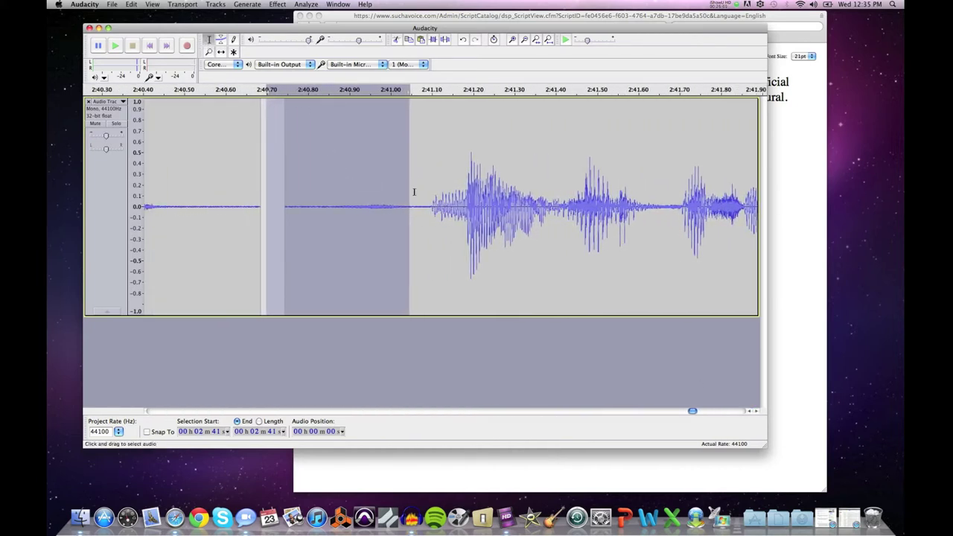
{"action": "left_click_drag", "start_coordinate": [408, 197], "coordinate": [399, 198]}
{"action": "left_click_drag", "start_coordinate": [283, 196], "coordinate": [415, 207]}
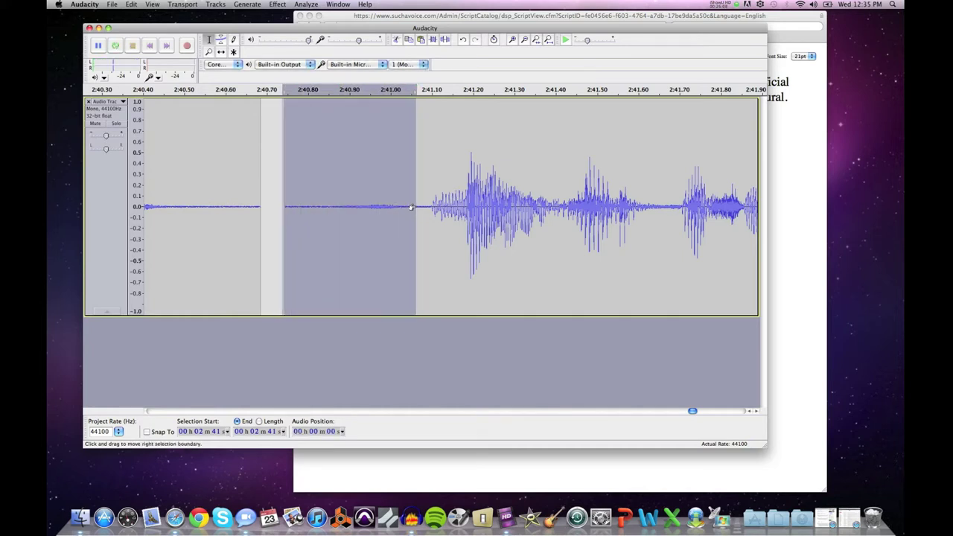
{"action": "key", "text": "shift+space"}
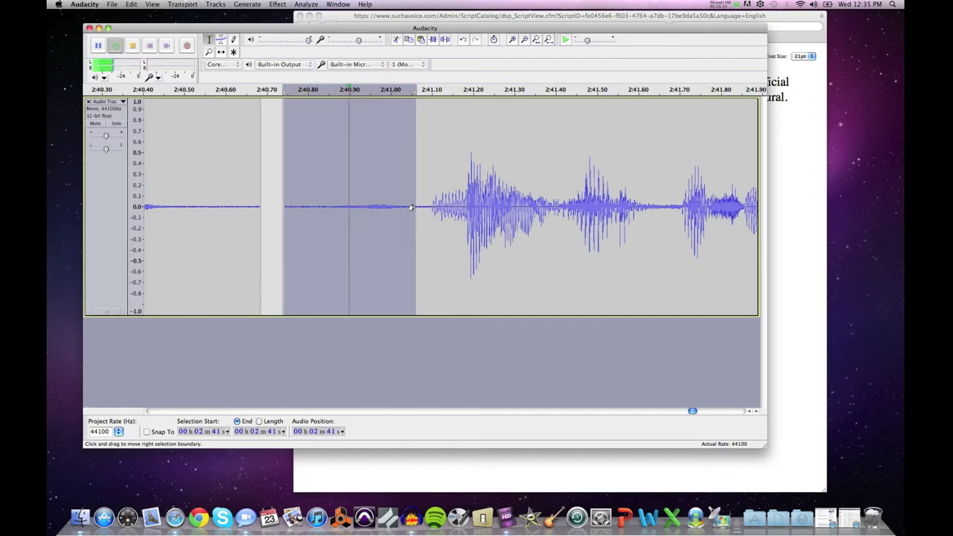
{"action": "key", "text": "space"}
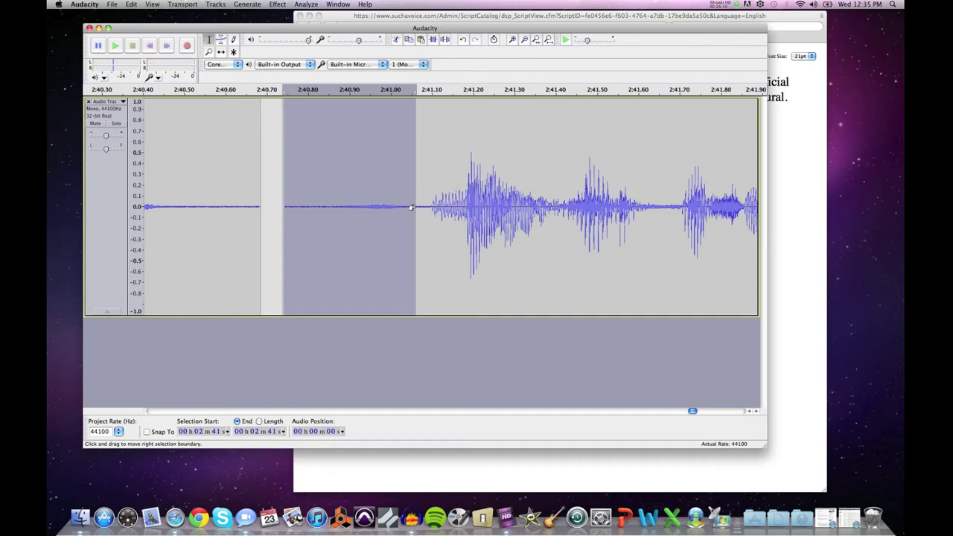
{"action": "key", "text": "Delete"}
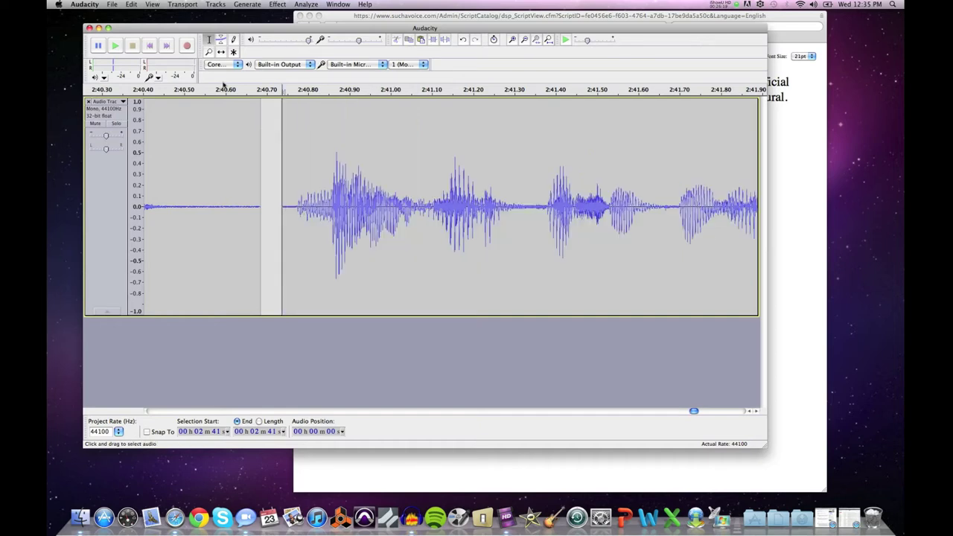
Examine the quiet start of the trimmed phrase at high magnification, marking the flat stretch of waveform at about 2:40.750.
{"action": "left_click", "coordinate": [208, 55]}
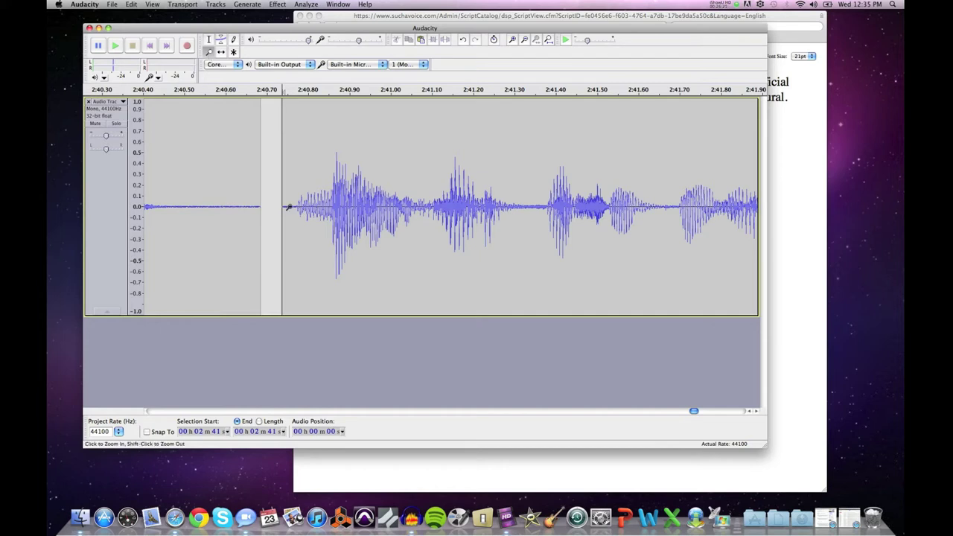
{"action": "left_click", "coordinate": [288, 206]}
{"action": "left_click", "coordinate": [288, 207]}
{"action": "left_click", "coordinate": [233, 206]}
{"action": "left_click", "coordinate": [233, 206]}
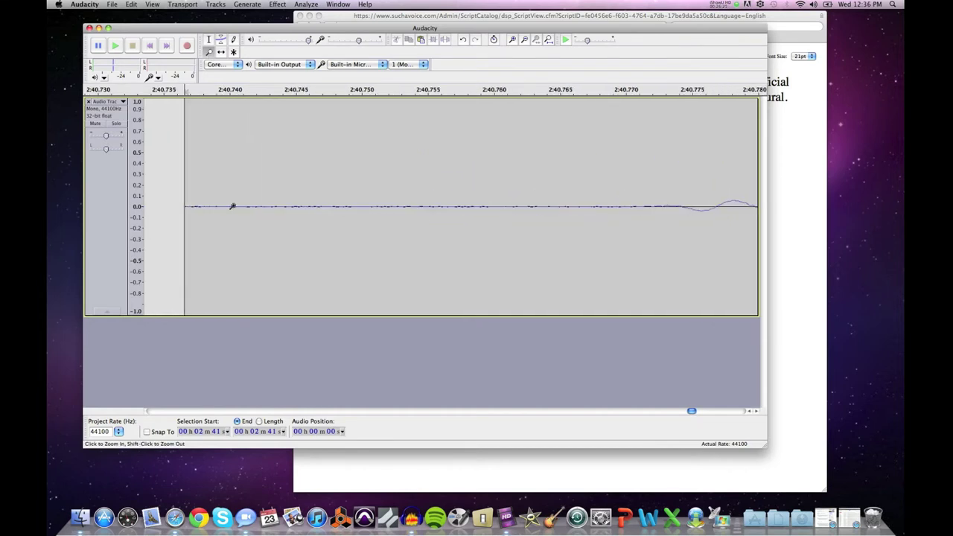
{"action": "left_click", "coordinate": [354, 210]}
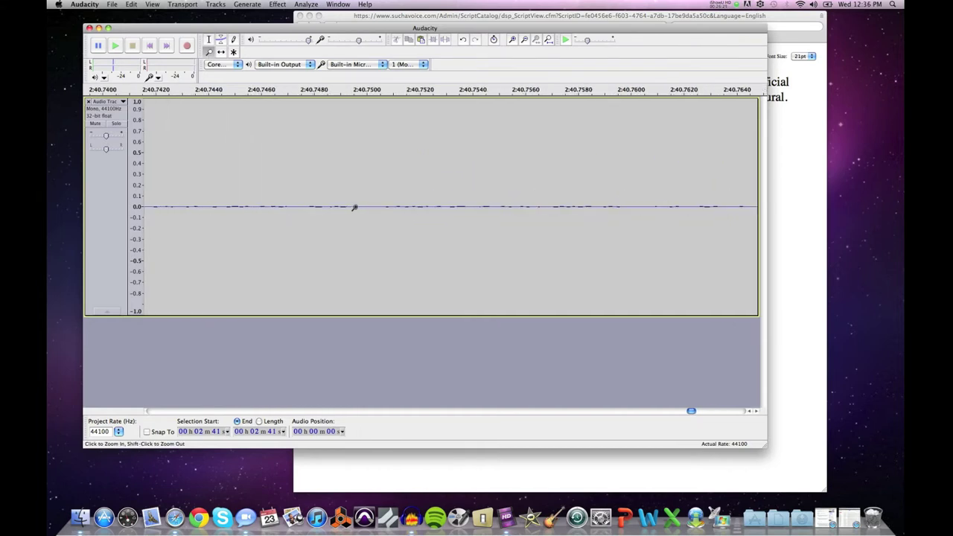
{"action": "left_click", "coordinate": [209, 38]}
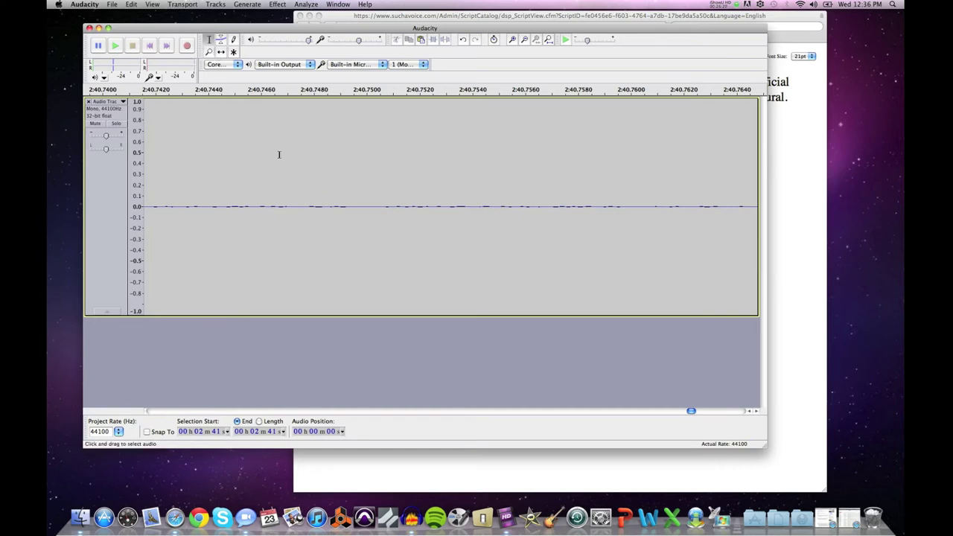
{"action": "left_click", "coordinate": [321, 203]}
{"action": "left_click", "coordinate": [407, 207]}
{"action": "left_click", "coordinate": [422, 206]}
{"action": "left_click", "coordinate": [370, 205]}
{"action": "left_click", "coordinate": [367, 206]}
{"action": "mouse_move", "coordinate": [366, 205]}
{"action": "left_mouse_down"}
{"action": "mouse_move", "coordinate": [358, 205]}
{"action": "mouse_move", "coordinate": [375, 206]}
{"action": "left_mouse_up"}
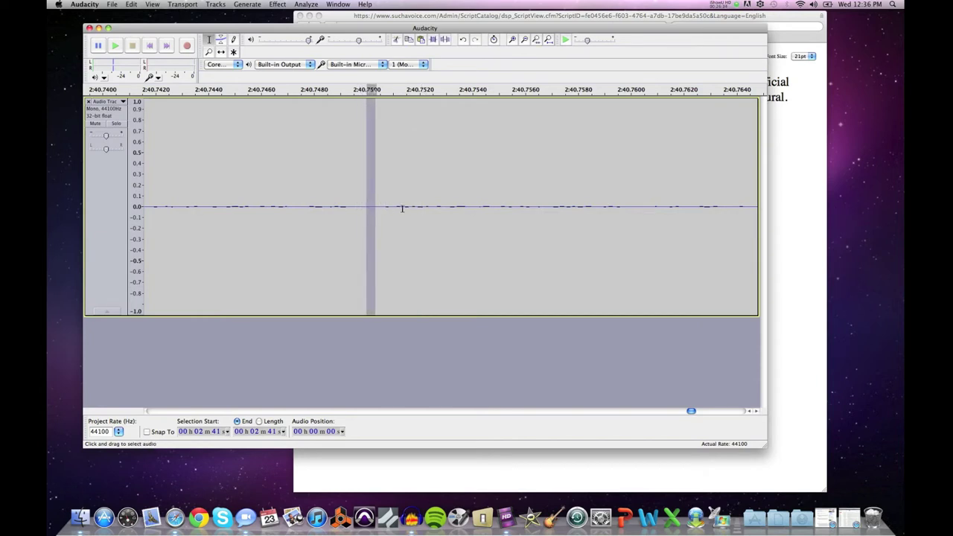
Mark the waveform from about 2:40.745 to 2:40.750, and place the cursor on the flat spot at about 2:40.750.
{"action": "left_click", "coordinate": [470, 205]}
{"action": "left_click_drag", "start_coordinate": [379, 206], "coordinate": [252, 207]}
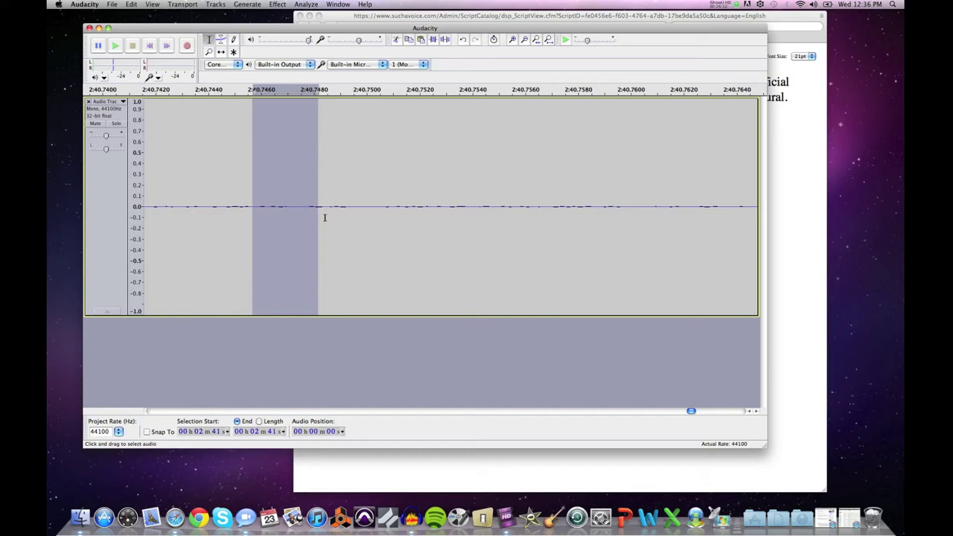
{"action": "left_click", "coordinate": [363, 205]}
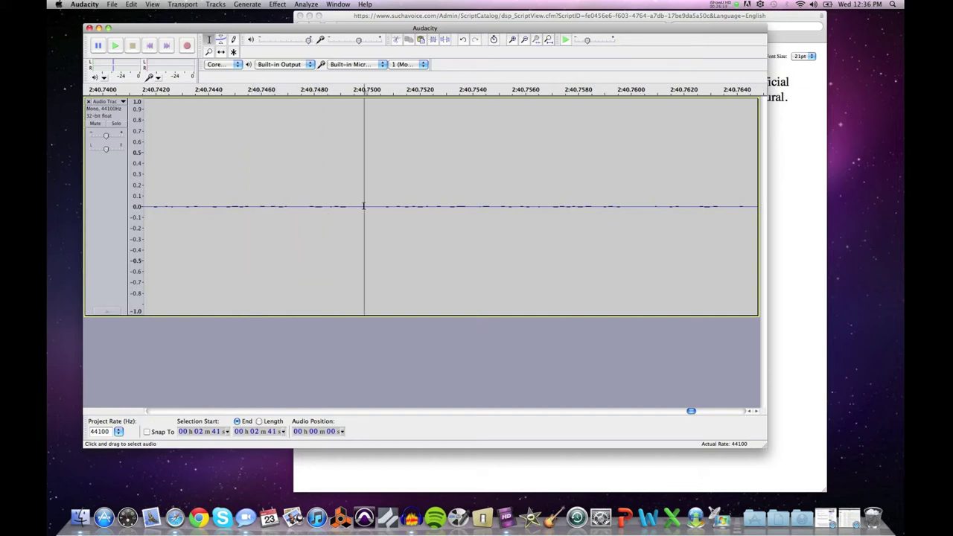
{"action": "left_click_drag", "start_coordinate": [361, 207], "coordinate": [236, 206]}
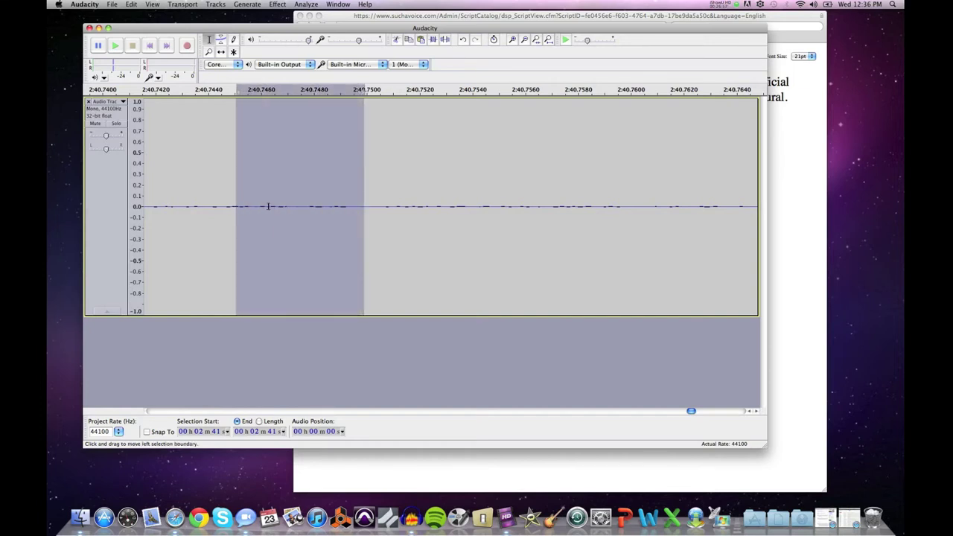
{"action": "left_click", "coordinate": [367, 206]}
{"action": "left_click", "coordinate": [363, 205]}
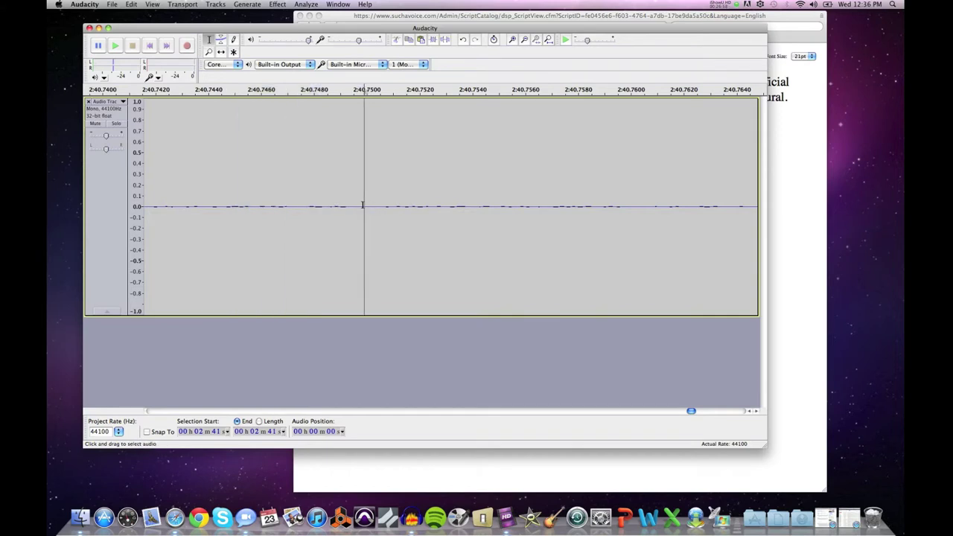
Select the flat silence at the start of the trimmed phrase, from about 2:40.736 to 2:40.750, and delete it.
{"action": "left_click_drag", "start_coordinate": [363, 204], "coordinate": [186, 206]}
{"action": "left_click_drag", "start_coordinate": [102, 210], "coordinate": [283, 226]}
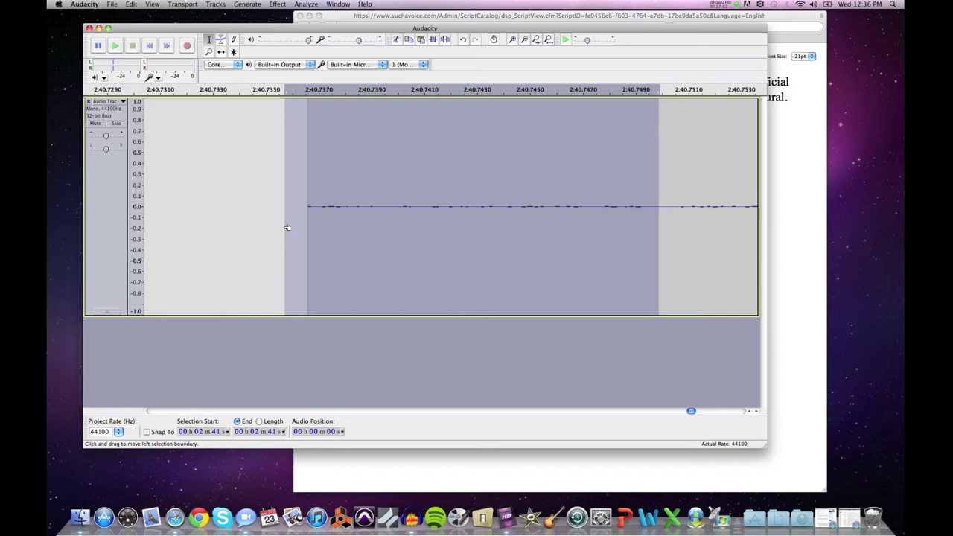
{"action": "left_click", "coordinate": [287, 227]}
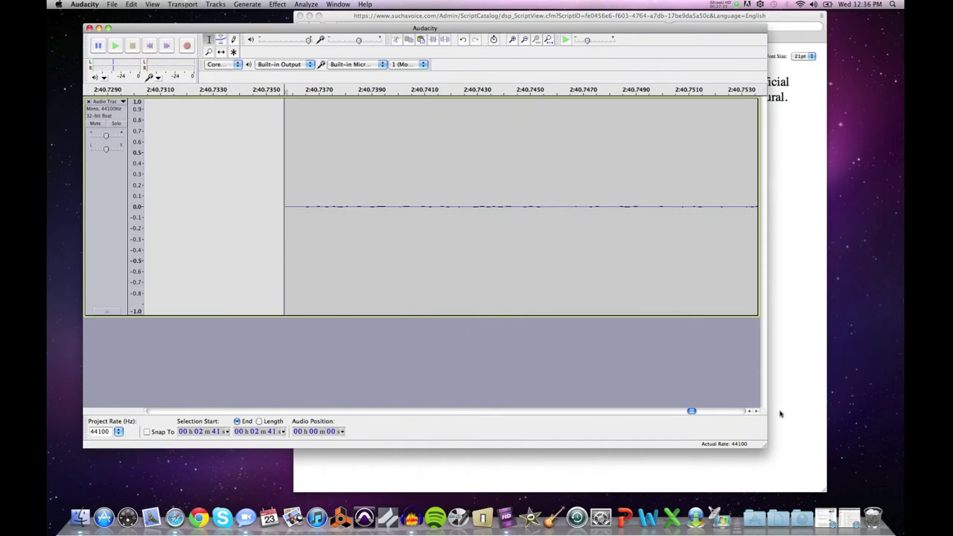
Mark the quiet waveform before the word's onset, and delete the stretch from about 2:40.734 to 2:40.752 without clipping the word.
{"action": "left_click_drag", "start_coordinate": [755, 412], "coordinate": [755, 412]}
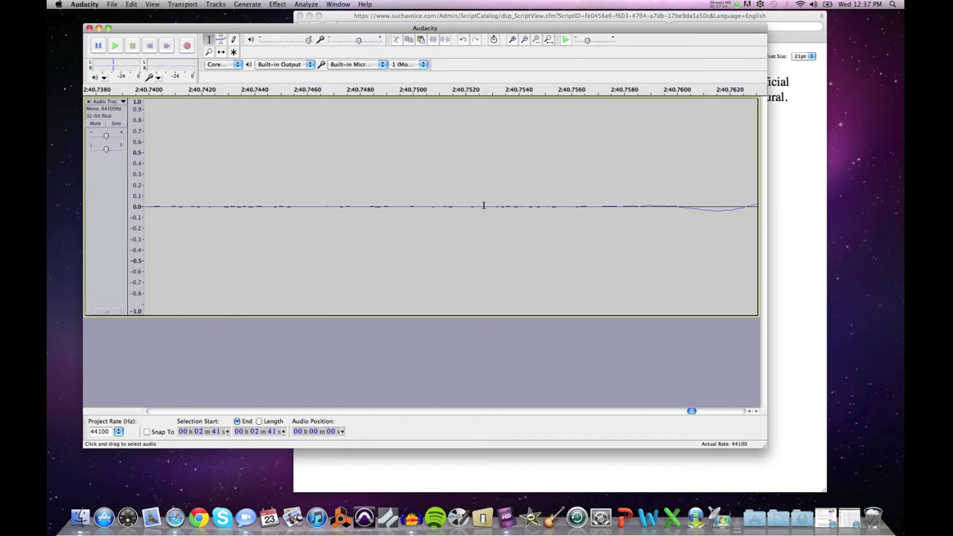
{"action": "left_click_drag", "start_coordinate": [483, 205], "coordinate": [418, 206]}
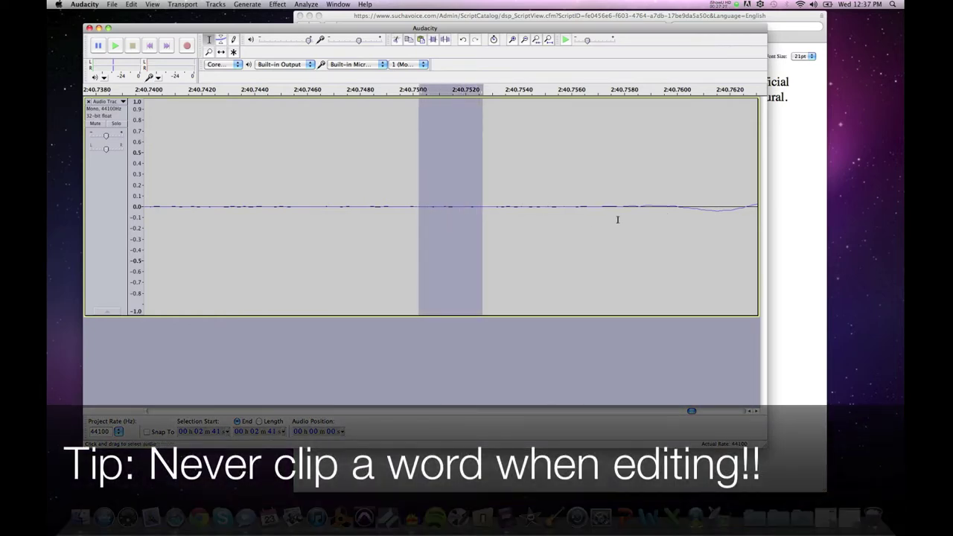
{"action": "left_click", "coordinate": [480, 207]}
{"action": "left_click_drag", "start_coordinate": [676, 210], "coordinate": [537, 207]}
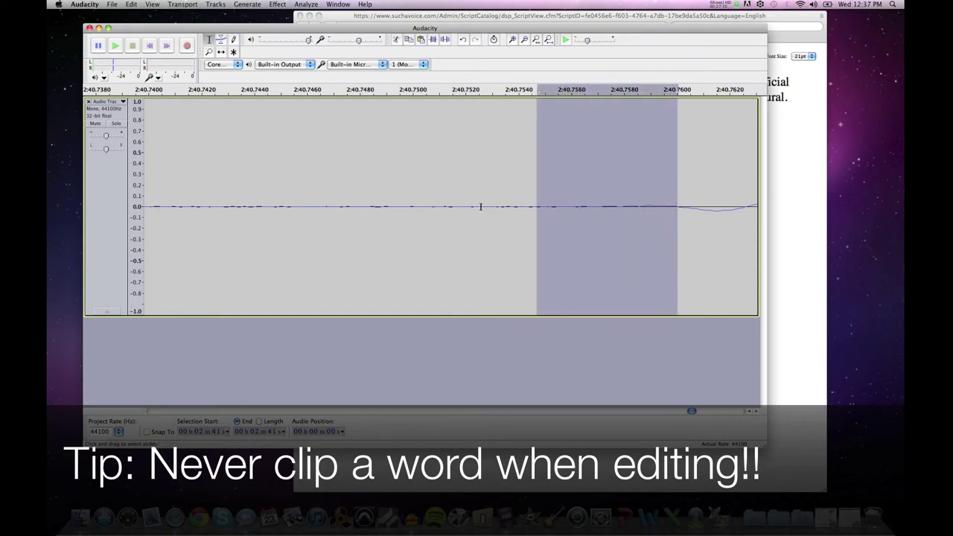
{"action": "left_click_drag", "start_coordinate": [462, 206], "coordinate": [221, 206]}
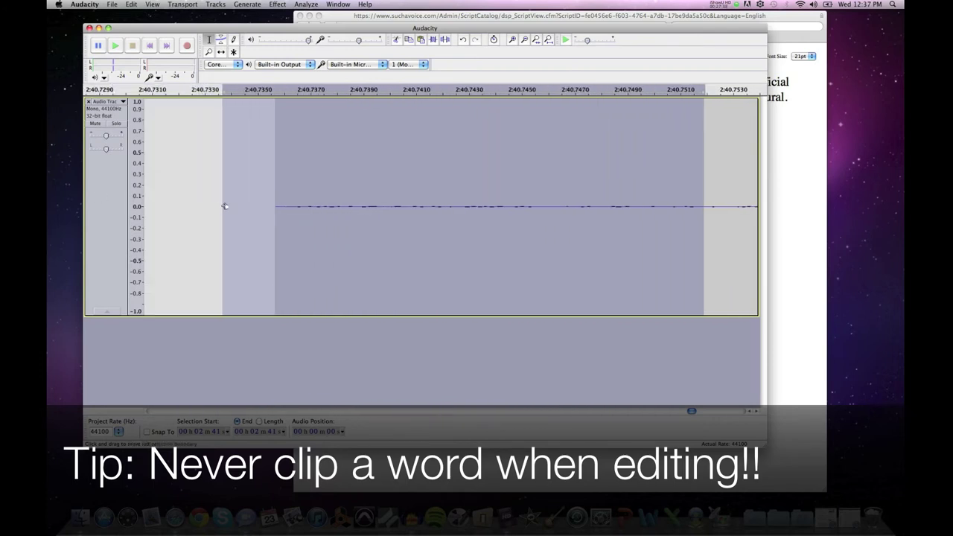
{"action": "key", "text": "Delete"}
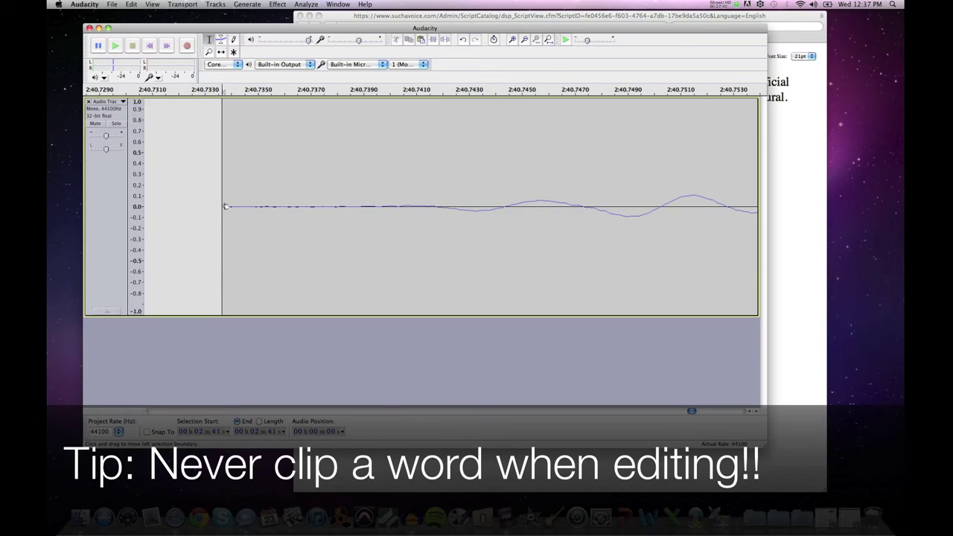
Play the edited passage from the gap at about 2:37.0 through the trimmed start of the last phrase.
{"action": "left_click", "coordinate": [209, 51]}
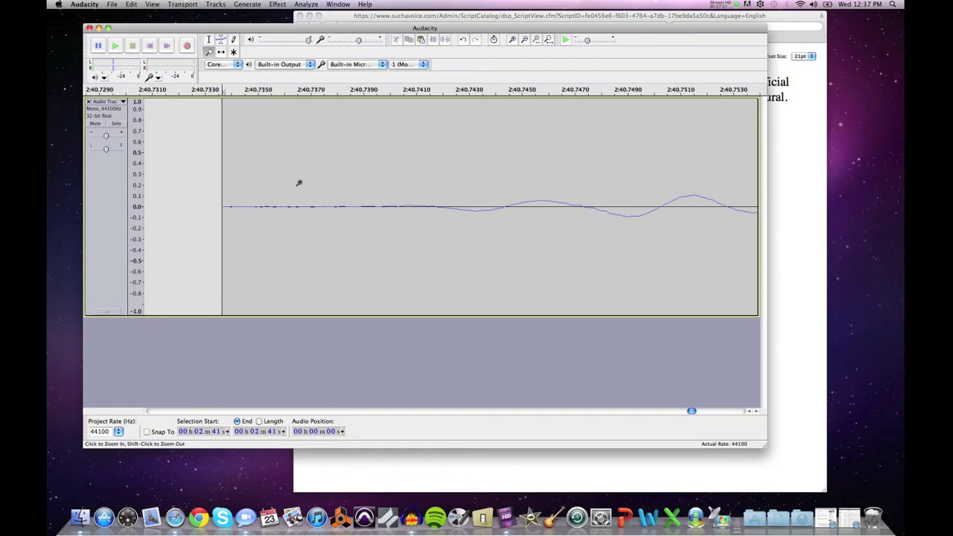
{"action": "left_click", "coordinate": [274, 216], "text": "shift"}
{"action": "left_click", "coordinate": [274, 216], "text": "shift"}
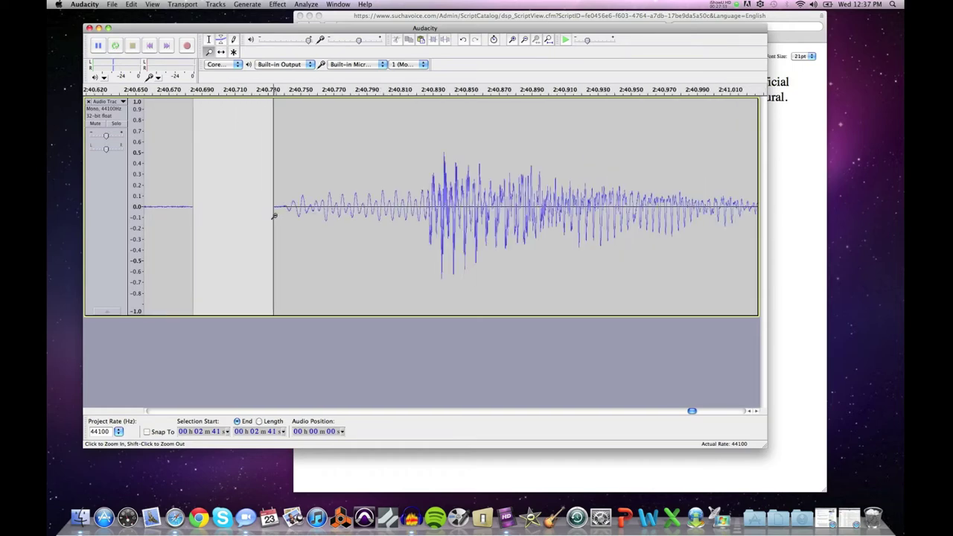
{"action": "left_click", "coordinate": [274, 216], "text": "shift"}
{"action": "left_click", "coordinate": [274, 216], "text": "shift"}
{"action": "left_click", "coordinate": [274, 216], "text": "shift"}
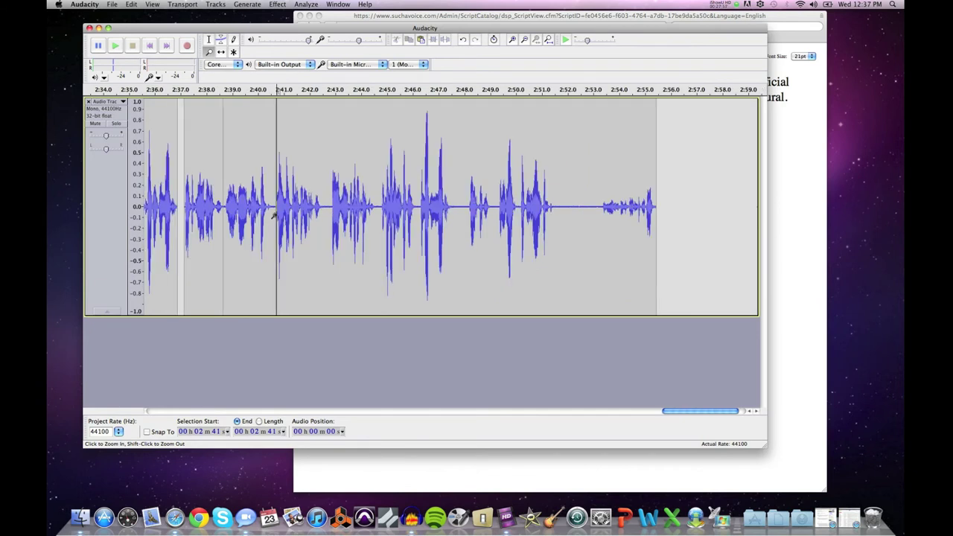
{"action": "left_click", "coordinate": [209, 40]}
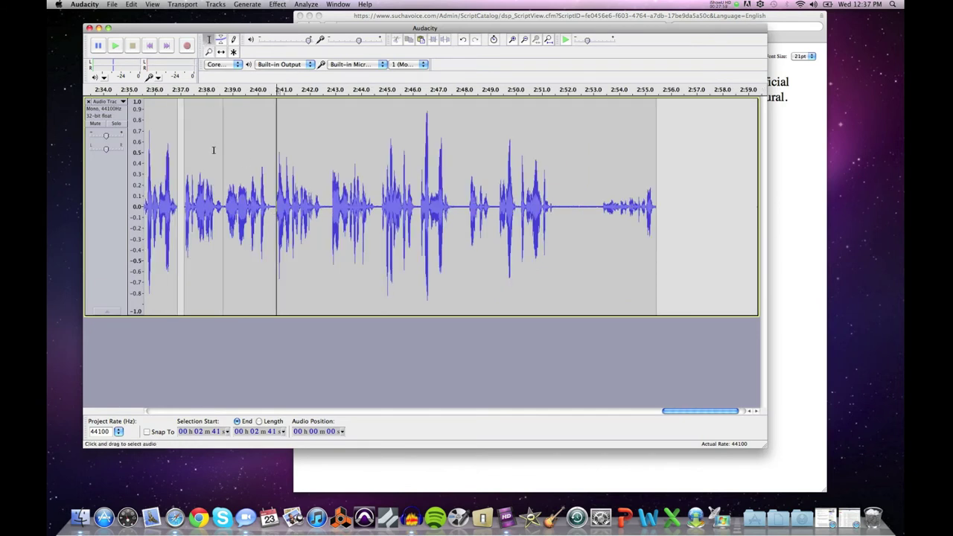
{"action": "left_click", "coordinate": [181, 175]}
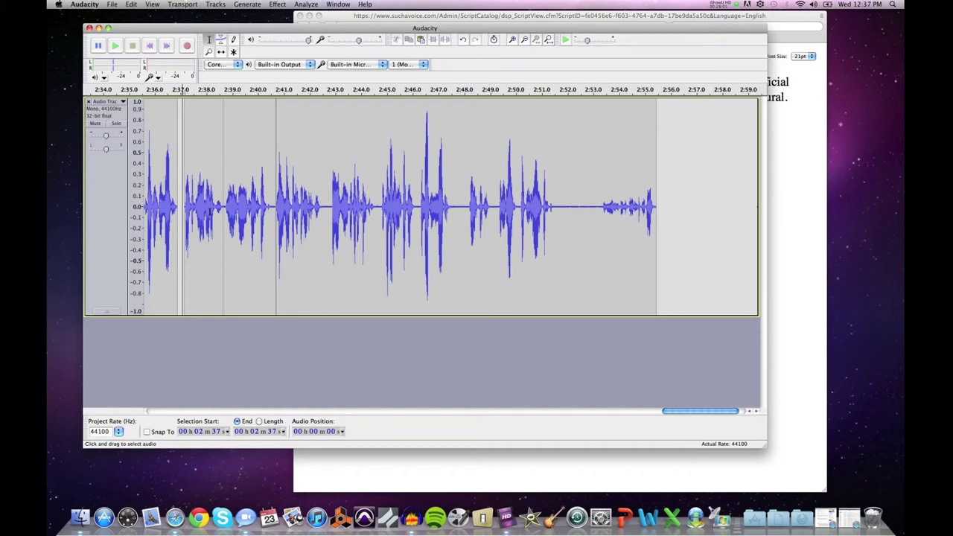
{"action": "key", "text": "space"}
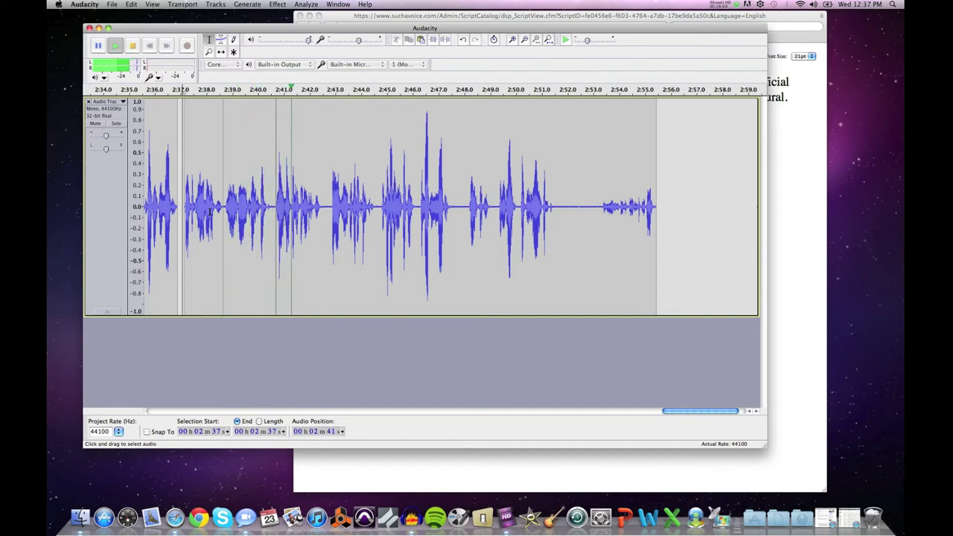
Replay the transition into the trimmed phrase from about 2:39.3 and stop playback after the phrase.
{"action": "left_click", "coordinate": [240, 195]}
{"action": "key", "text": "space"}
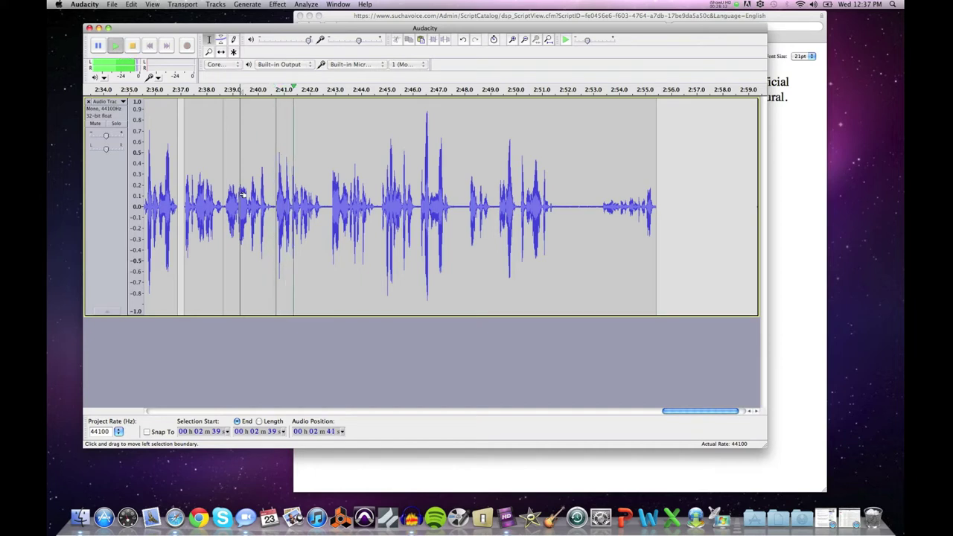
{"action": "key", "text": "space"}
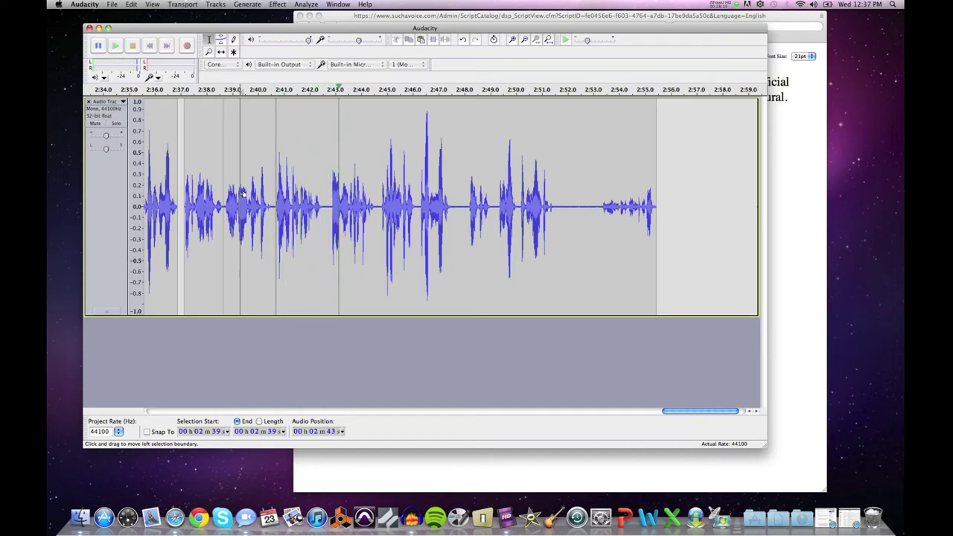
Shift the trimmed last clip about 0.1 s later with the Time Shift tool, and place the cursor at about 2:39.0.
{"action": "left_click", "coordinate": [221, 53]}
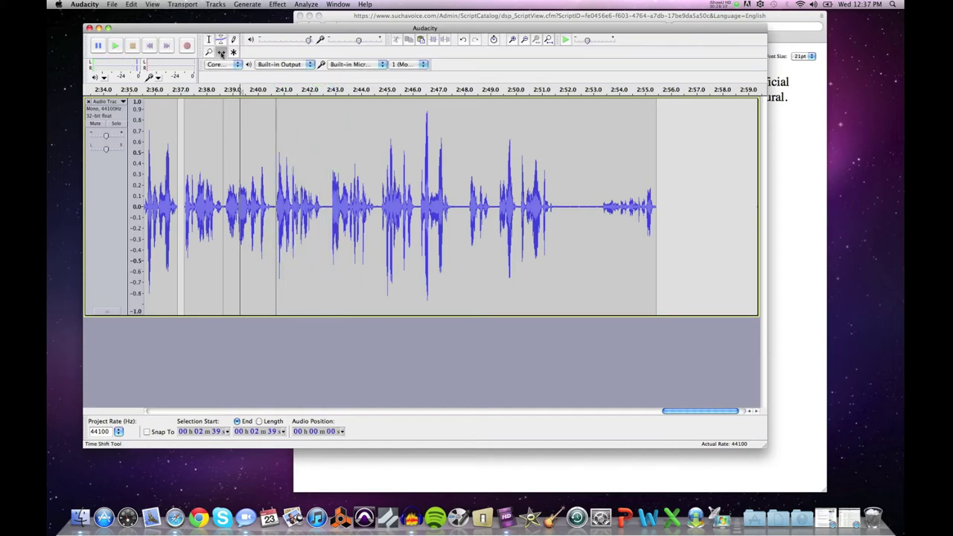
{"action": "left_click_drag", "start_coordinate": [304, 222], "coordinate": [306, 222]}
{"action": "left_click", "coordinate": [209, 40]}
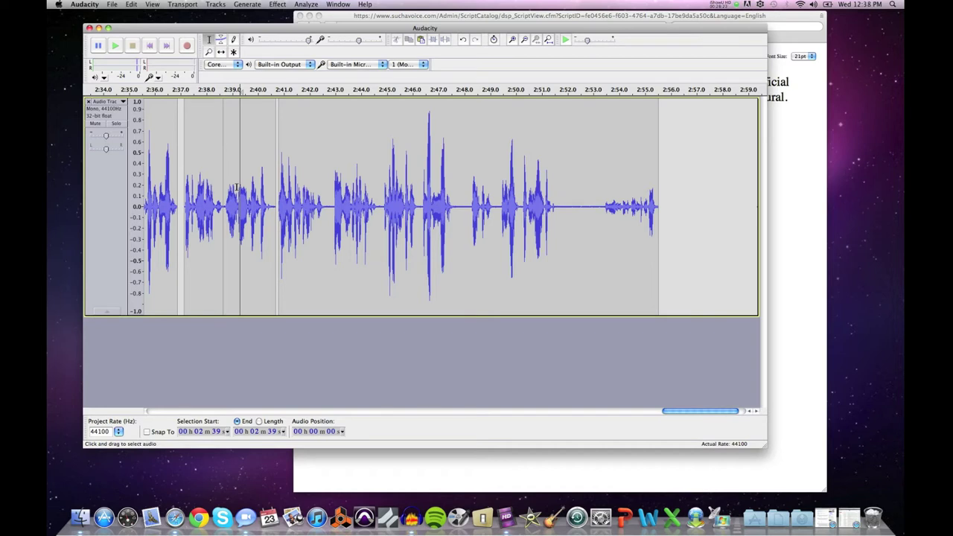
{"action": "left_click", "coordinate": [233, 159]}
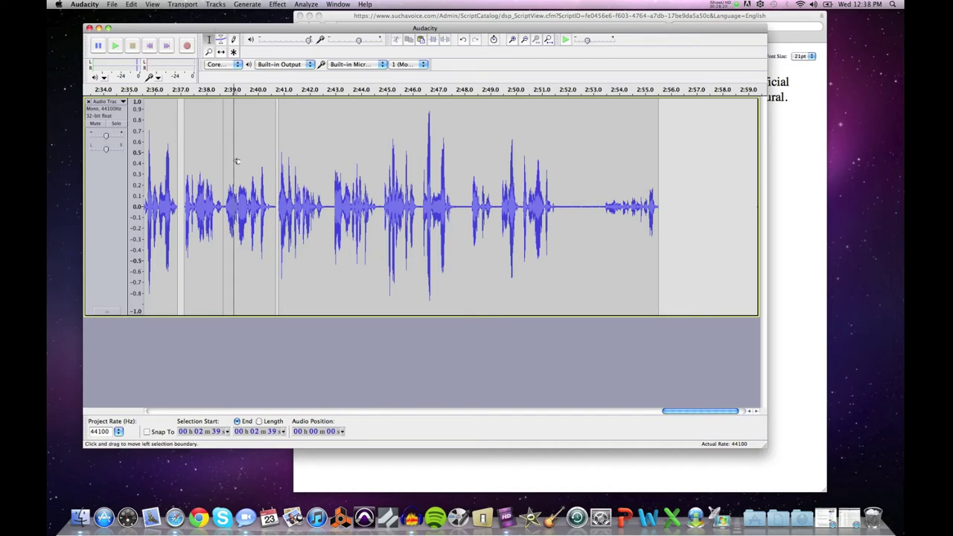
Play the narration from about 2:39 and again from about 2:42, examining the pause and the phrases on either side of it.
{"action": "key", "text": "space"}
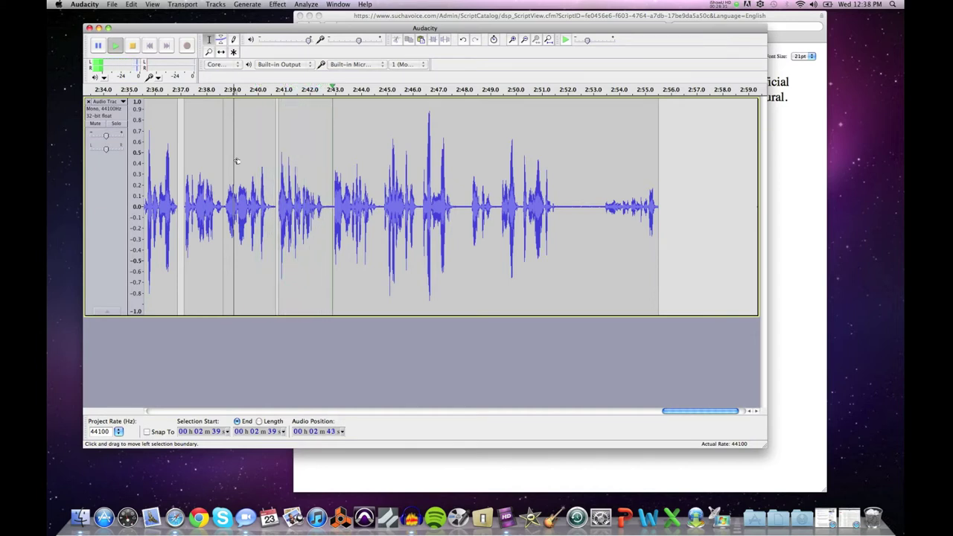
{"action": "key", "text": "space"}
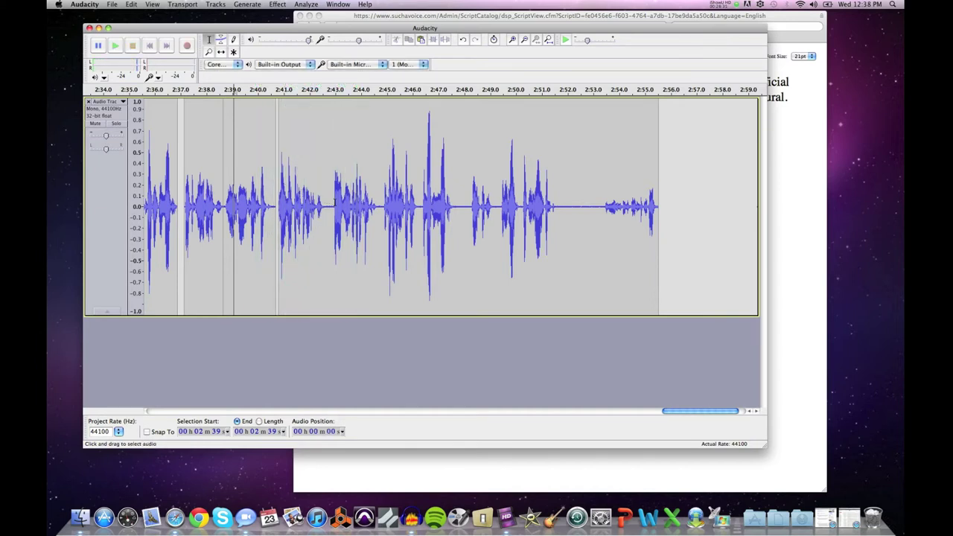
{"action": "left_click_drag", "start_coordinate": [325, 207], "coordinate": [333, 209]}
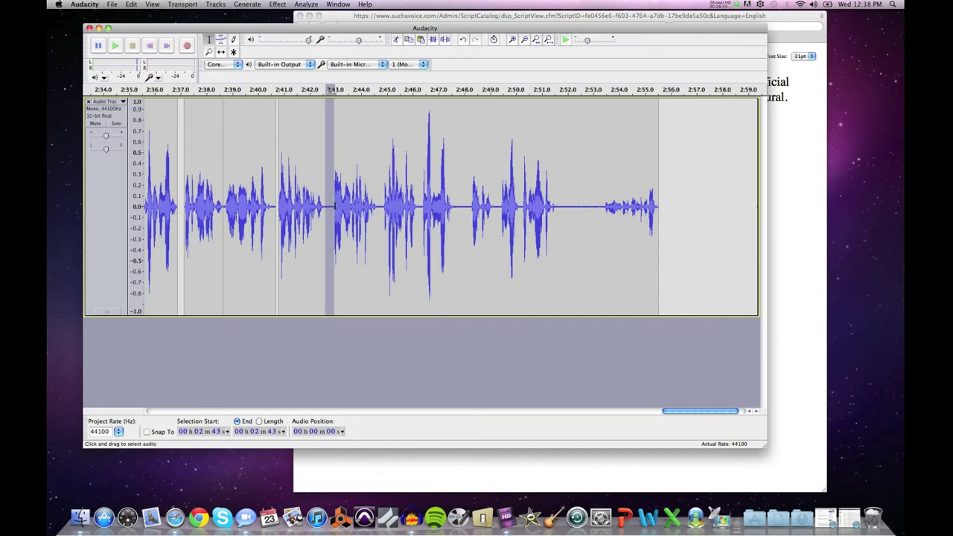
{"action": "left_click_drag", "start_coordinate": [380, 206], "coordinate": [332, 209]}
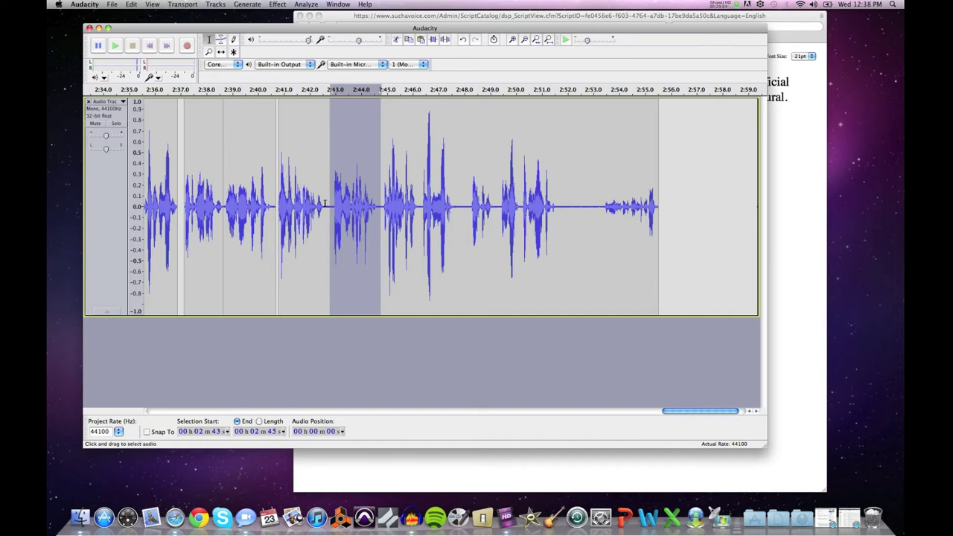
{"action": "left_click", "coordinate": [298, 199]}
{"action": "key", "text": "space"}
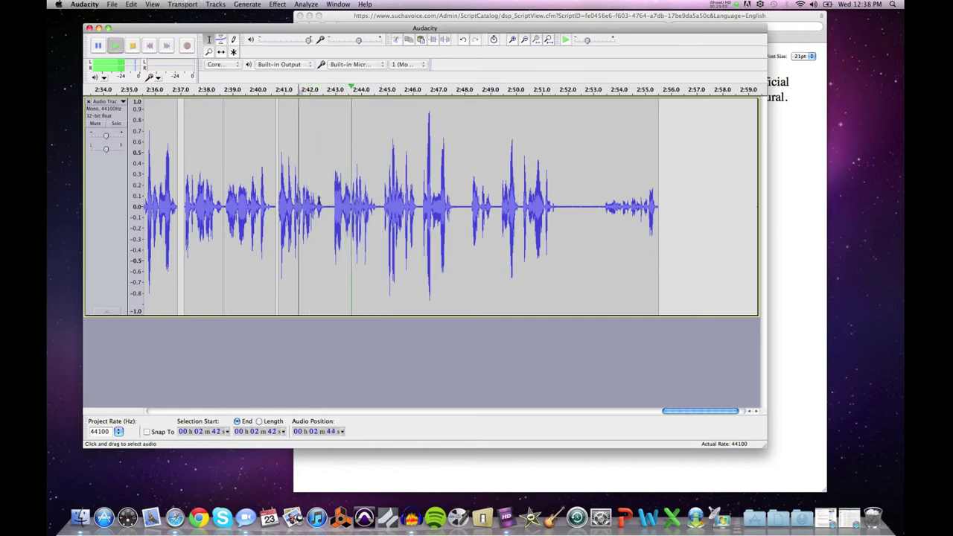
{"action": "left_click", "coordinate": [328, 201]}
{"action": "left_click_drag", "start_coordinate": [287, 201], "coordinate": [372, 208]}
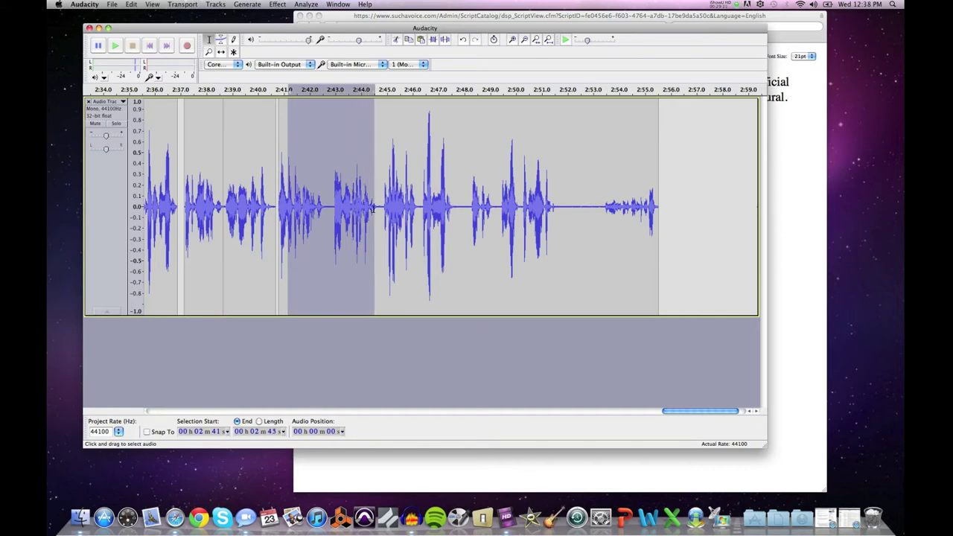
{"action": "left_click", "coordinate": [331, 209]}
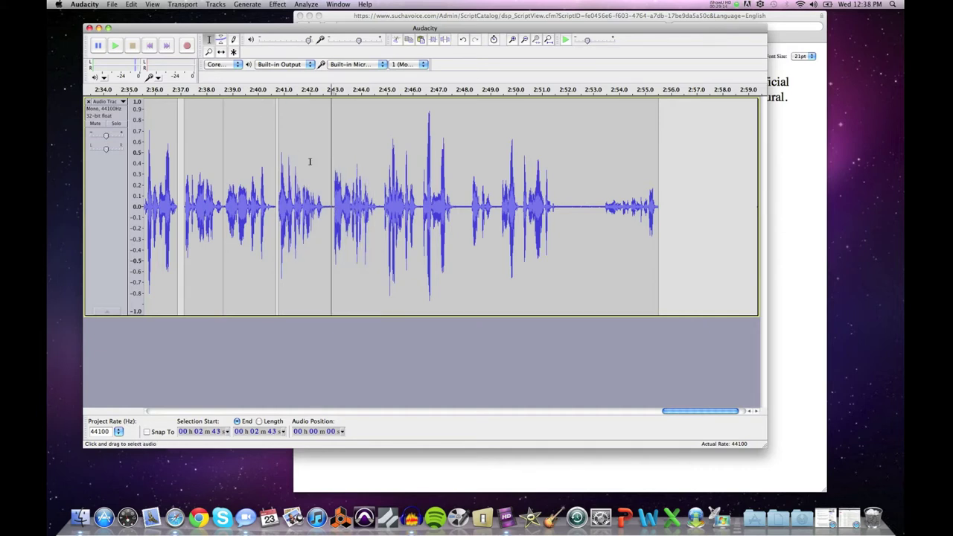
Split the silent stretch before the phrase at 2:43, from about 2:42.60 to 2:42.91, into its own clip.
{"action": "left_click", "coordinate": [329, 185]}
{"action": "left_click", "coordinate": [208, 52]}
{"action": "left_click", "coordinate": [326, 194]}
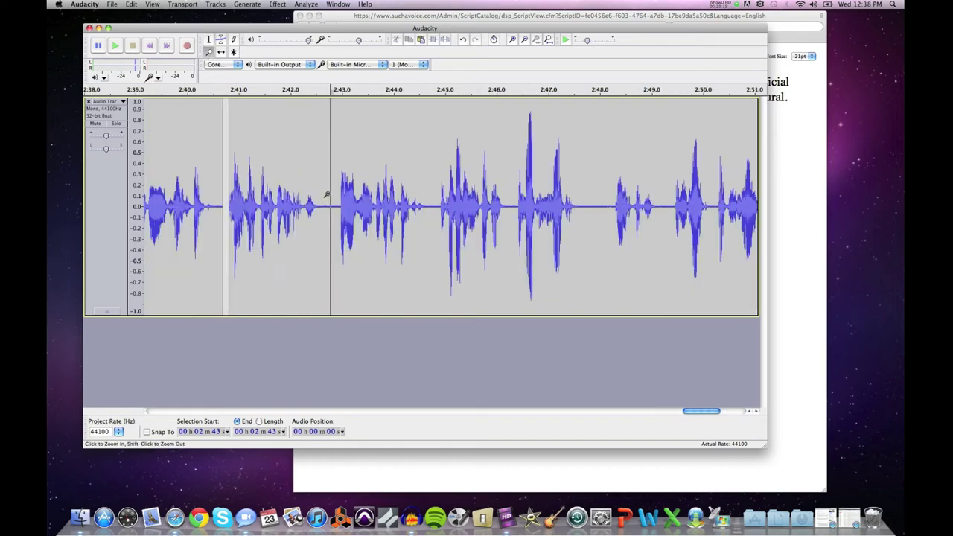
{"action": "left_click", "coordinate": [326, 194]}
{"action": "left_click", "coordinate": [326, 195]}
{"action": "left_click", "coordinate": [326, 194]}
{"action": "left_click", "coordinate": [326, 194]}
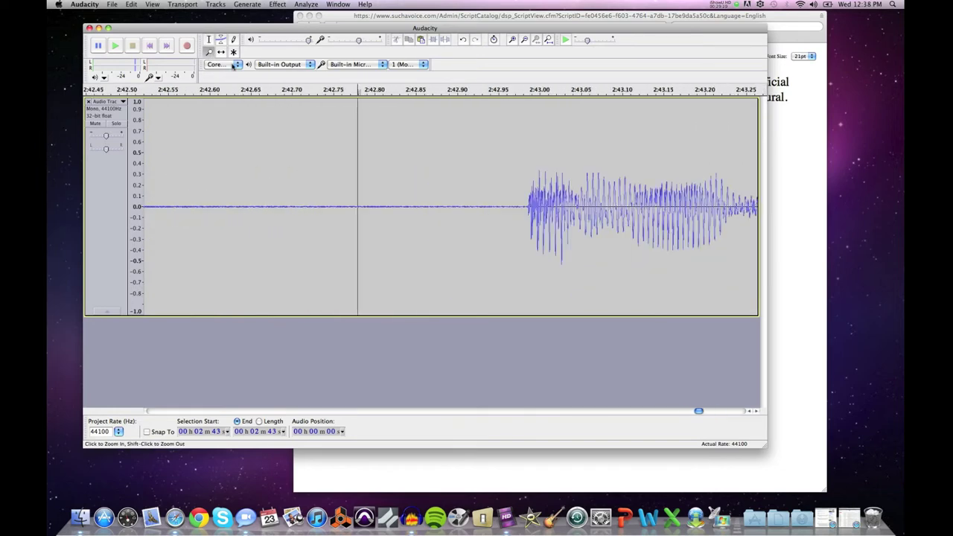
{"action": "left_click", "coordinate": [209, 39]}
{"action": "left_click_drag", "start_coordinate": [469, 191], "coordinate": [210, 194]}
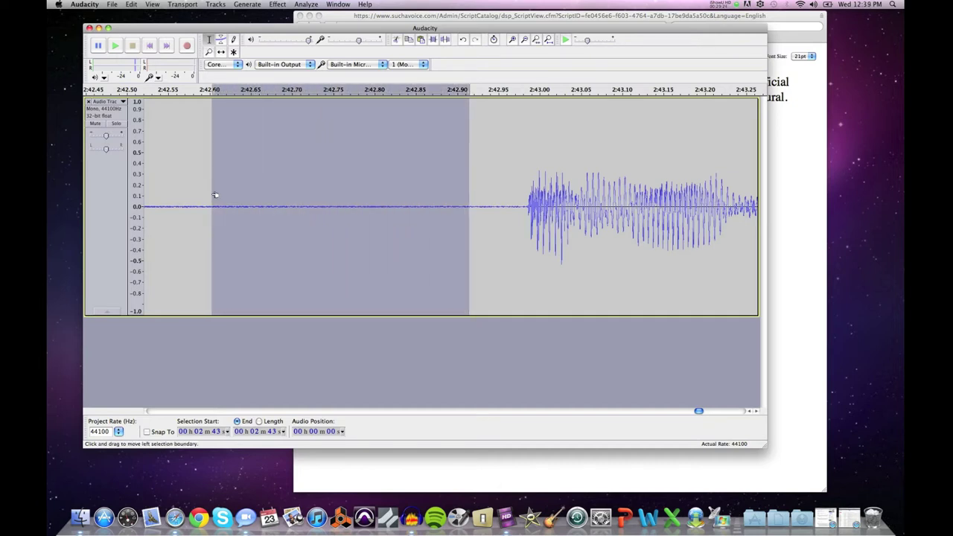
{"action": "left_click", "coordinate": [130, 5]}
{"action": "mouse_move", "coordinate": [138, 48]}
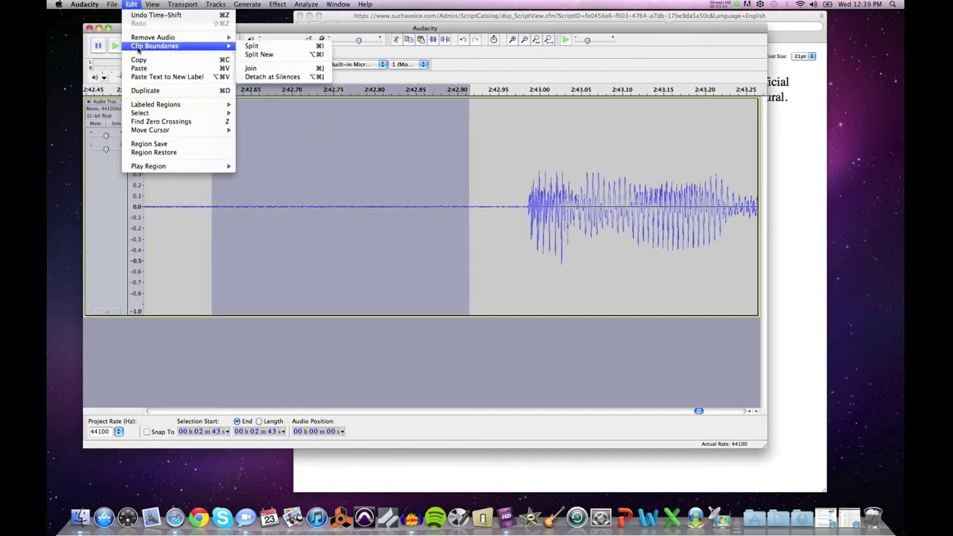
{"action": "left_click", "coordinate": [252, 47]}
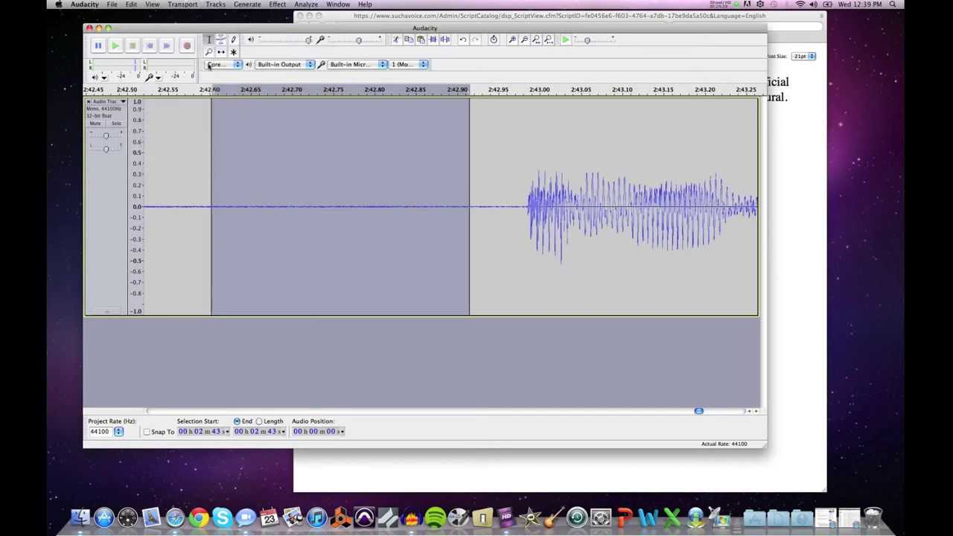
Shift the clip after the split silence about 0.11 s later and delete the selected silent clip.
{"action": "left_click", "coordinate": [221, 51]}
{"action": "left_click_drag", "start_coordinate": [507, 251], "coordinate": [583, 248]}
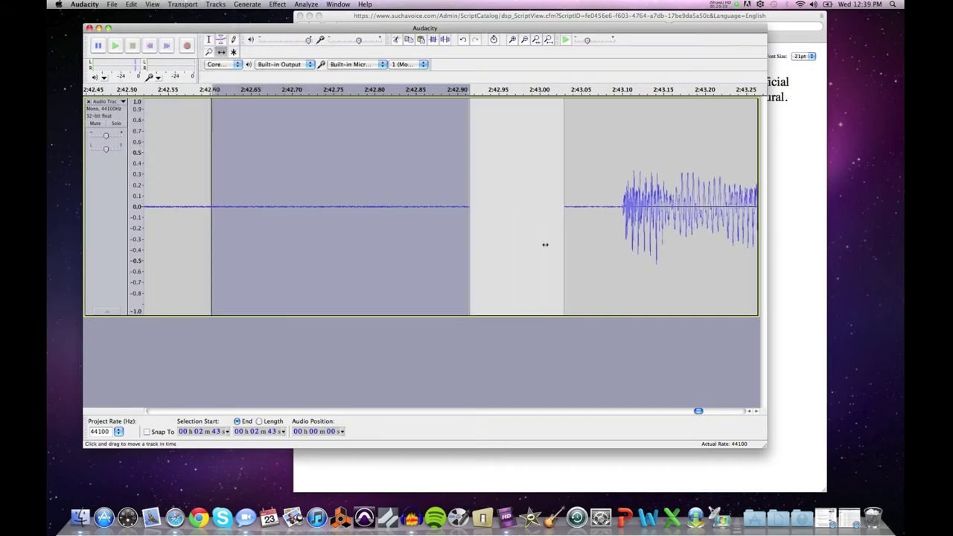
{"action": "key", "text": "Delete"}
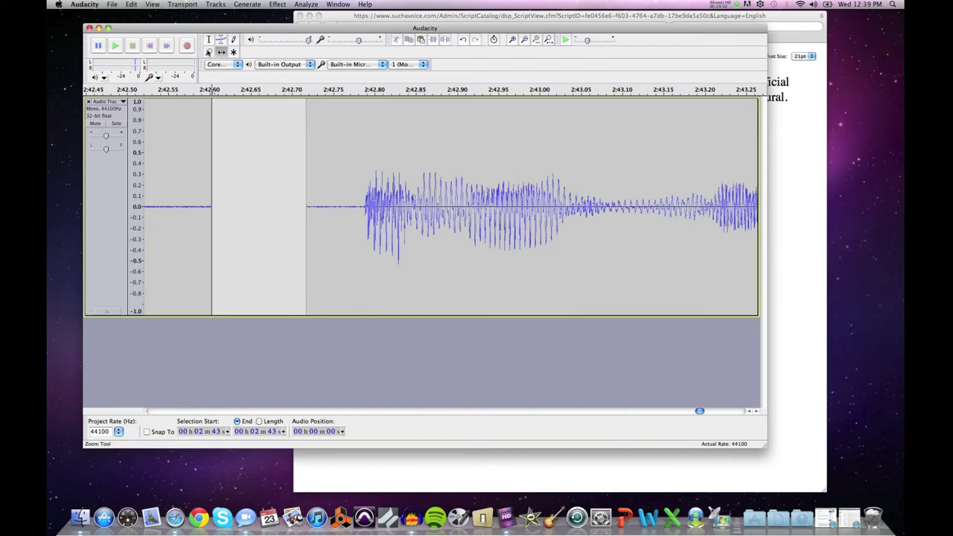
Delete the leftover silence at the start of the clip after the gap, up to about 2:42.78.
{"action": "key", "text": "F1"}
{"action": "left_click", "coordinate": [342, 189]}
{"action": "left_click", "coordinate": [210, 51]}
{"action": "left_click", "coordinate": [350, 179]}
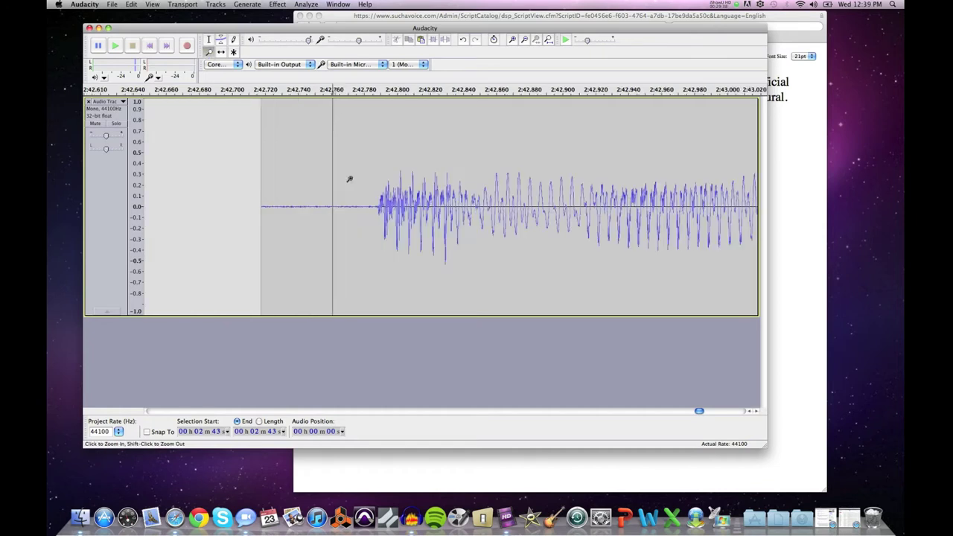
{"action": "left_click", "coordinate": [350, 179]}
{"action": "left_click", "coordinate": [350, 179]}
{"action": "key", "text": "F1"}
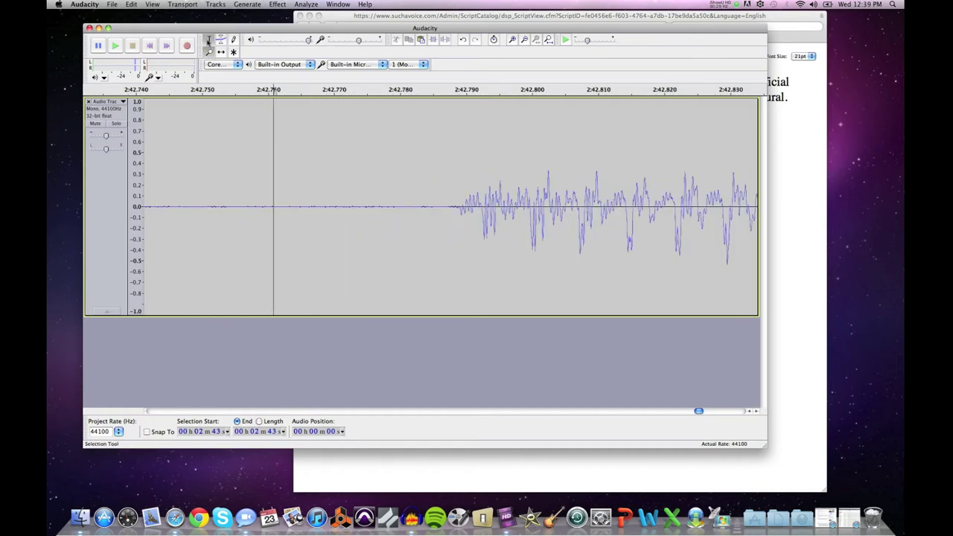
{"action": "left_click", "coordinate": [408, 202]}
{"action": "left_click_drag", "start_coordinate": [408, 201], "coordinate": [202, 187]}
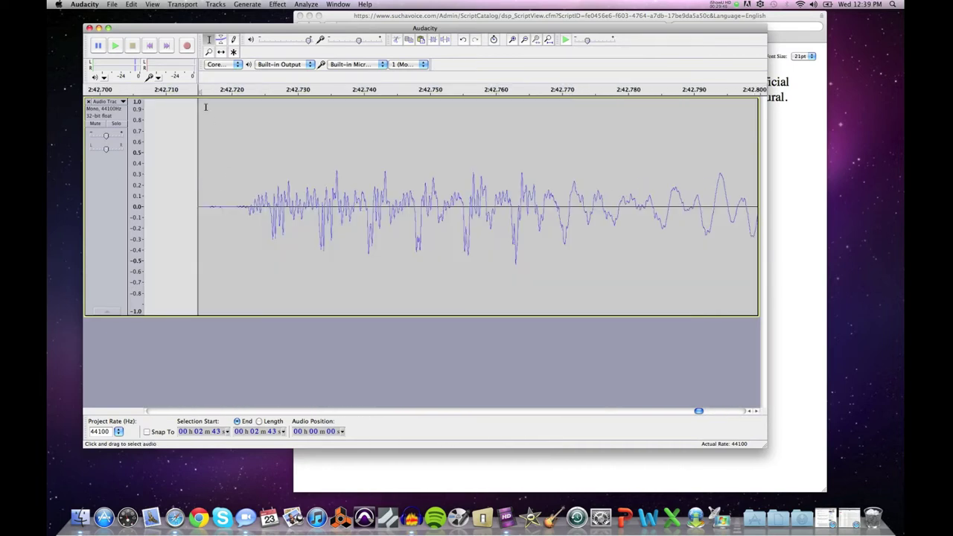
Trim the silent tail of the clip before the gap, from about 2:42.535 to its end.
{"action": "left_click", "coordinate": [747, 412]}
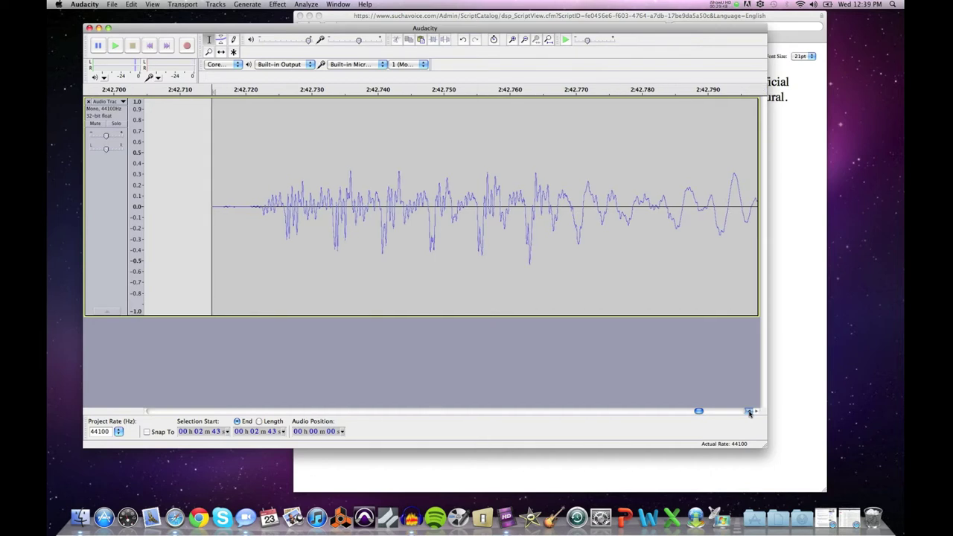
{"action": "left_click_drag", "start_coordinate": [750, 414], "coordinate": [746, 413]}
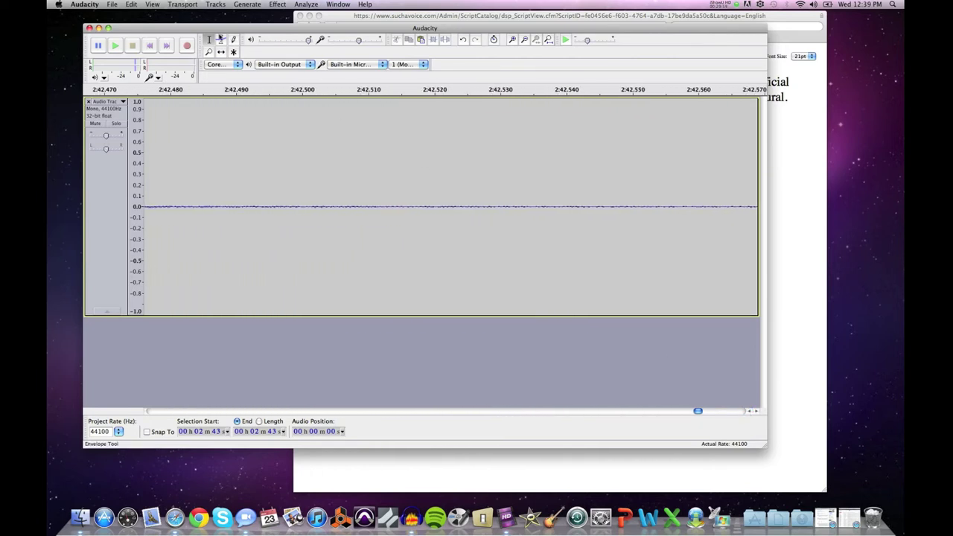
{"action": "left_click", "coordinate": [208, 51]}
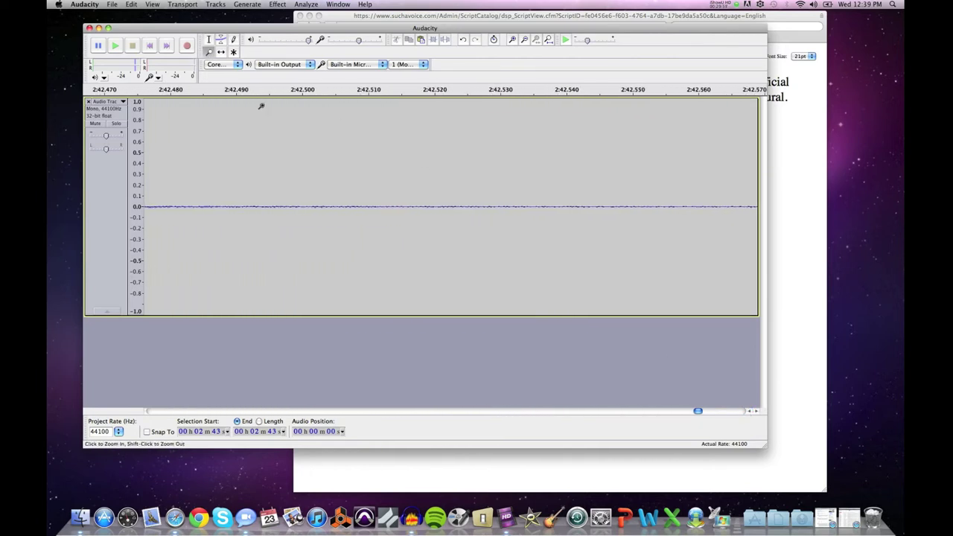
{"action": "left_click", "coordinate": [310, 162], "text": "shift"}
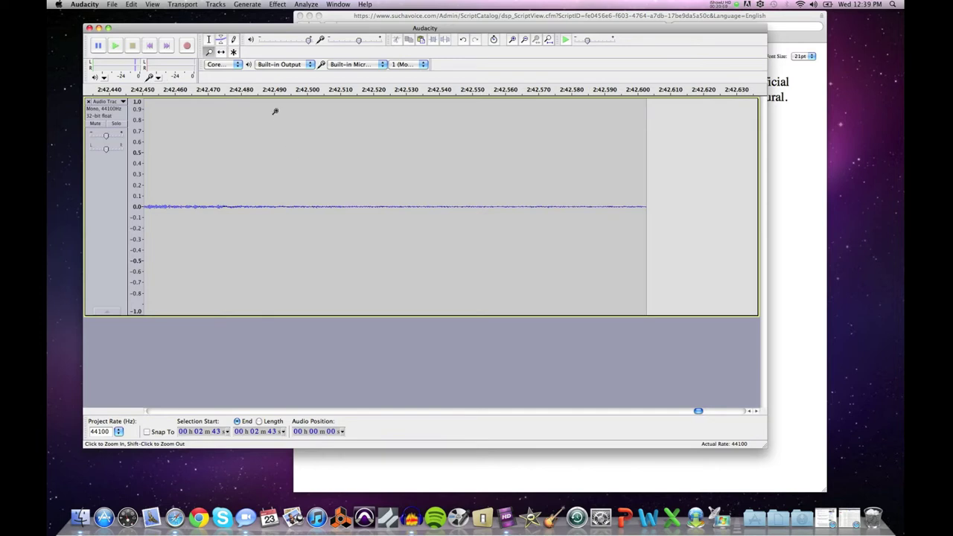
{"action": "key", "text": "F1"}
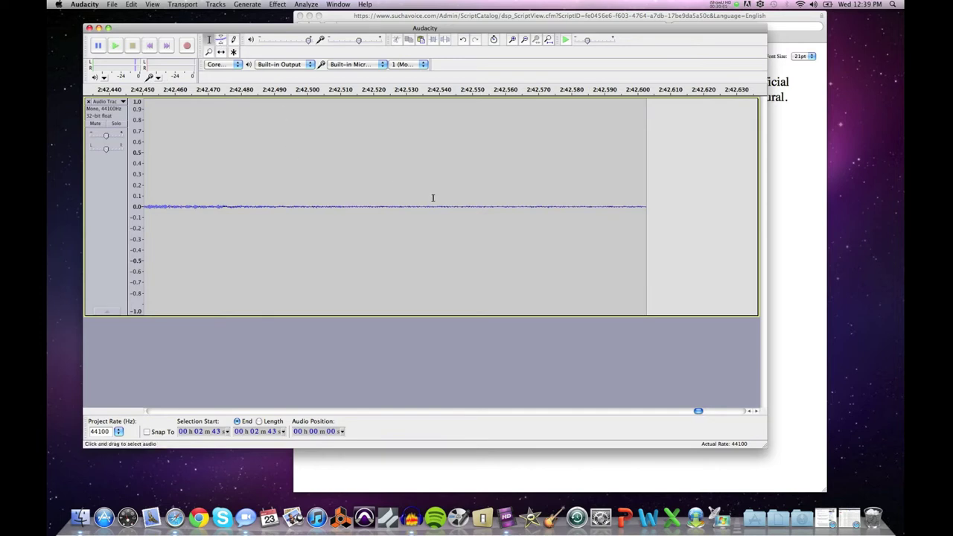
{"action": "left_click_drag", "start_coordinate": [421, 199], "coordinate": [659, 221]}
{"action": "key", "text": "Delete"}
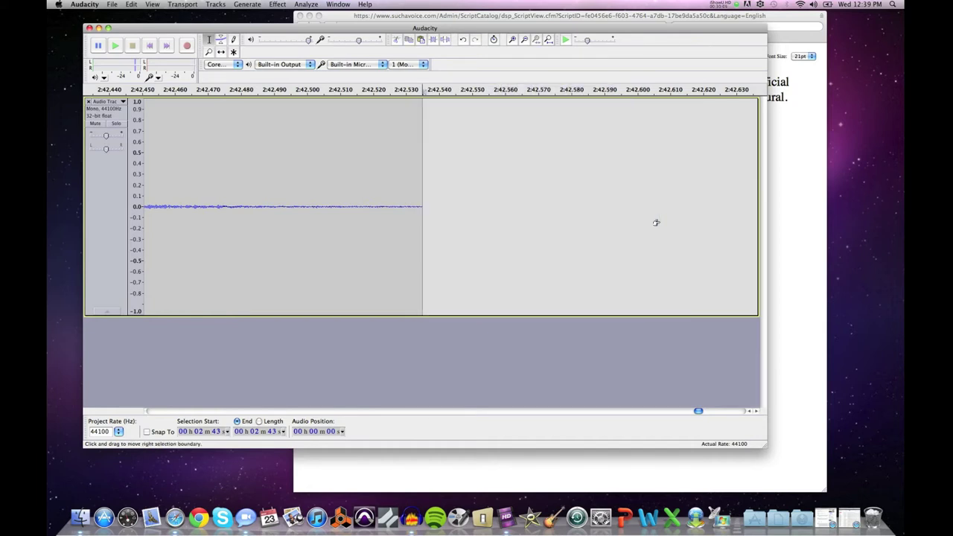
Play the narration from about 2:40 through the newly edited gap to check the pacing.
{"action": "key", "text": "F4"}
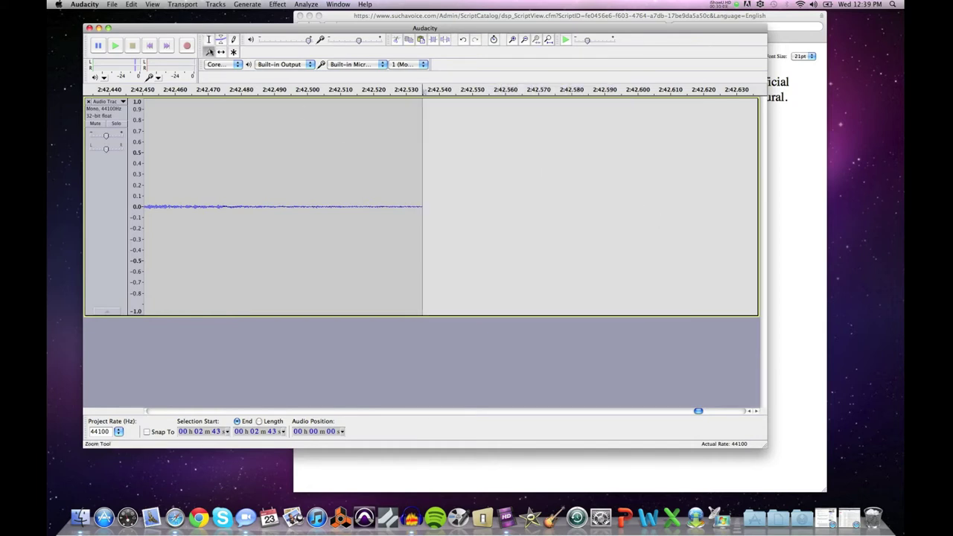
{"action": "left_click", "coordinate": [287, 203], "text": "shift"}
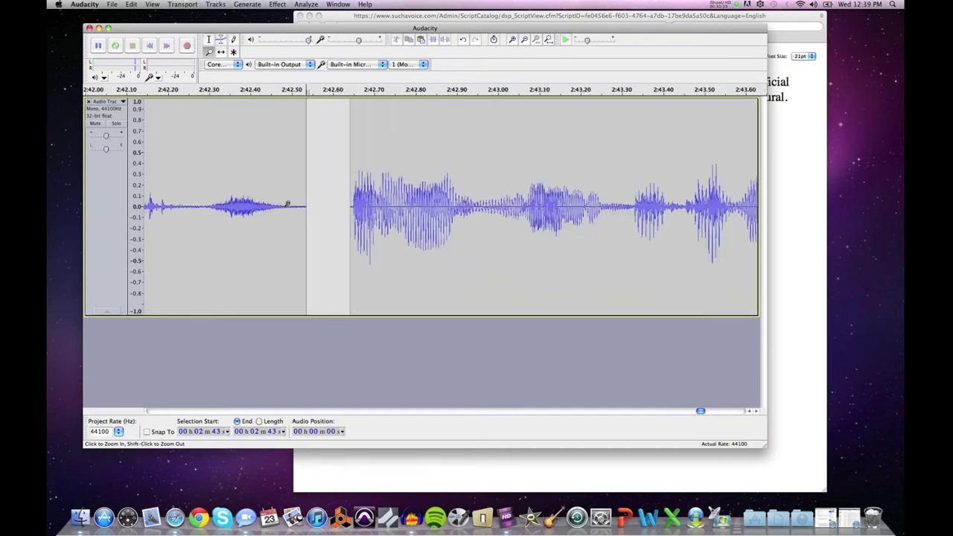
{"action": "left_click", "coordinate": [287, 204], "text": "shift"}
{"action": "left_click", "coordinate": [221, 52]}
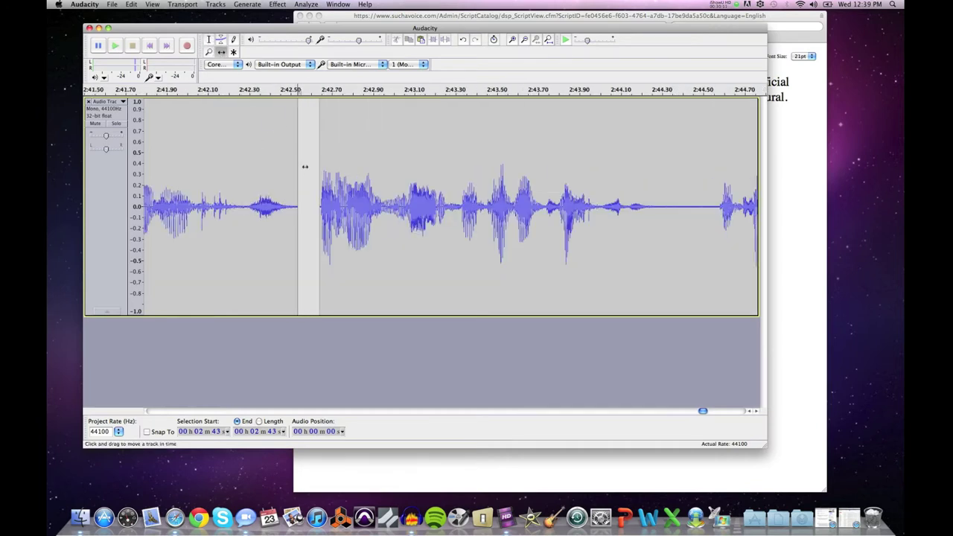
{"action": "key", "text": "F4"}
{"action": "left_click", "coordinate": [215, 134], "text": "shift"}
{"action": "left_click", "coordinate": [215, 135], "text": "shift"}
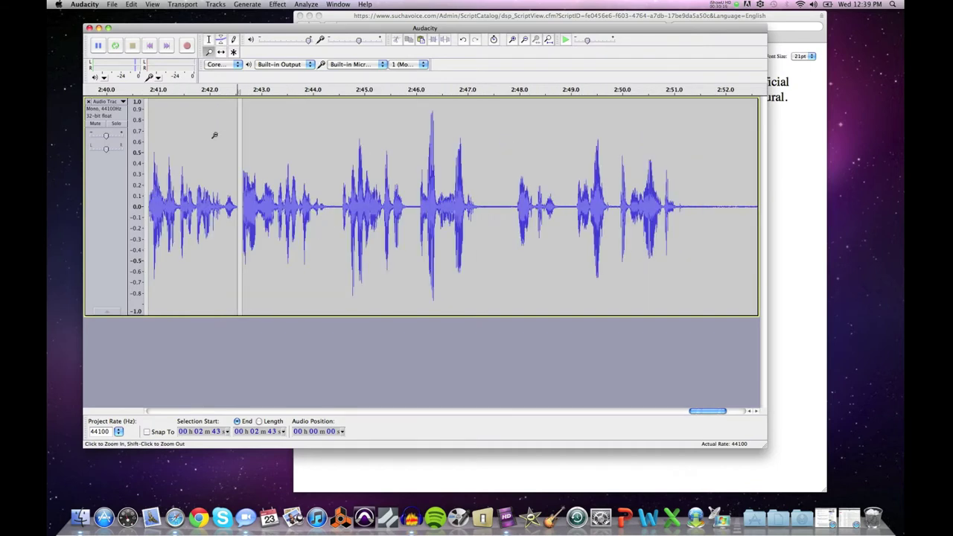
{"action": "left_click", "coordinate": [215, 135], "text": "shift"}
{"action": "key", "text": "F1"}
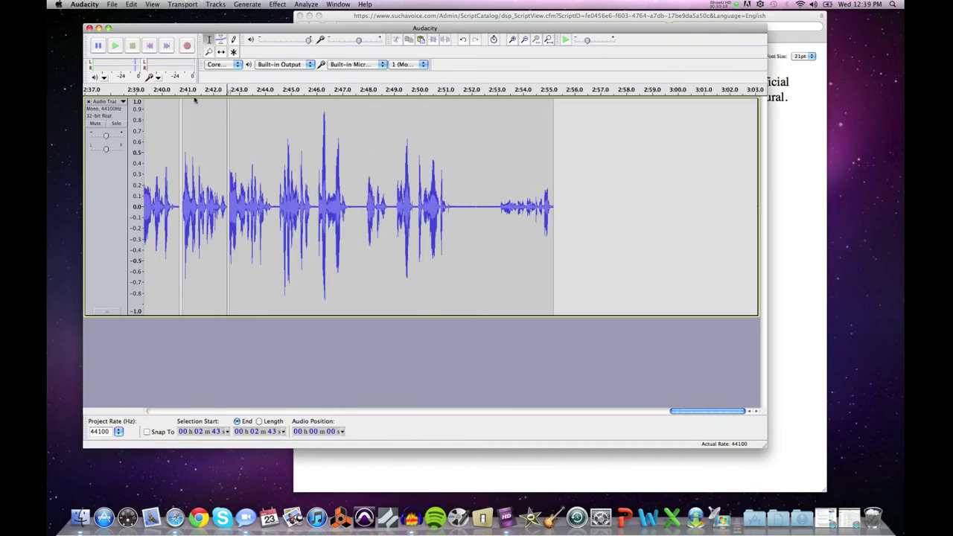
{"action": "left_click", "coordinate": [171, 129], "text": "shift"}
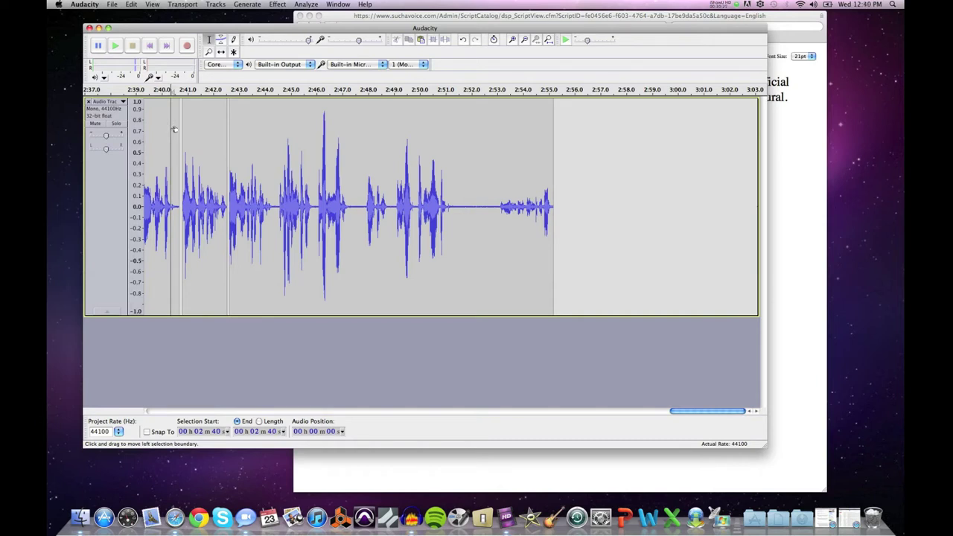
{"action": "key", "text": "space"}
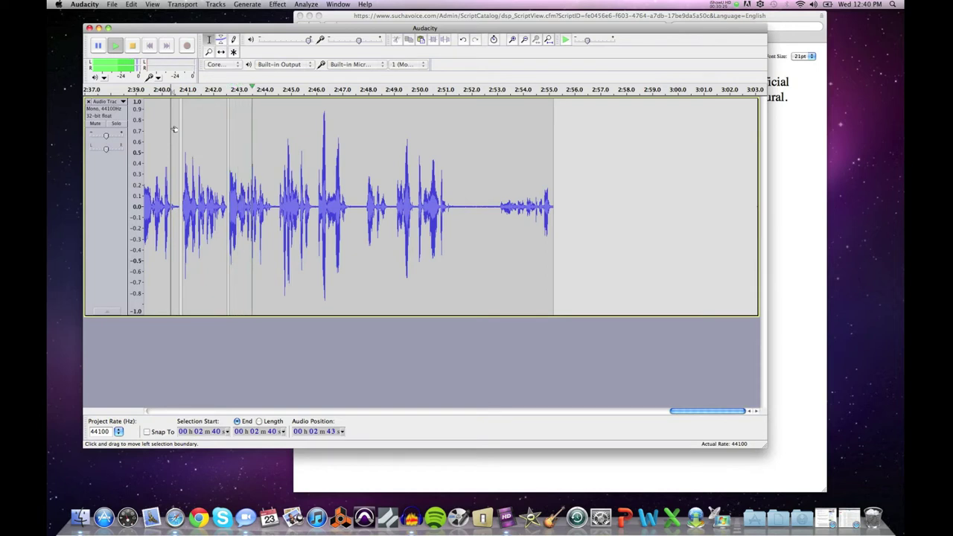
{"action": "key", "text": "space"}
Replay the narration from about 2:41 and select the two phrases around the edited gap, up to about 2:44.
{"action": "left_click", "coordinate": [182, 154]}
{"action": "key", "text": "space"}
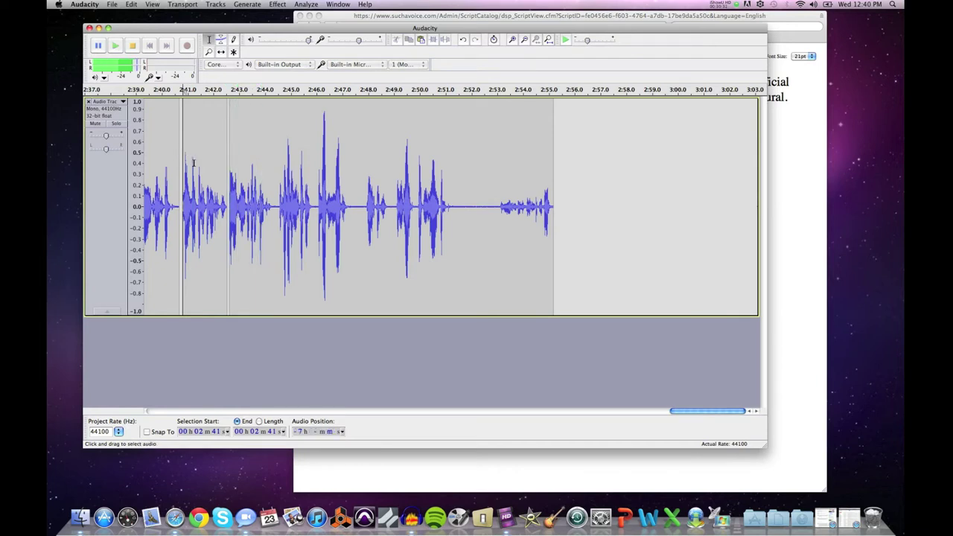
{"action": "key", "text": "space"}
{"action": "left_click_drag", "start_coordinate": [273, 178], "coordinate": [183, 176]}
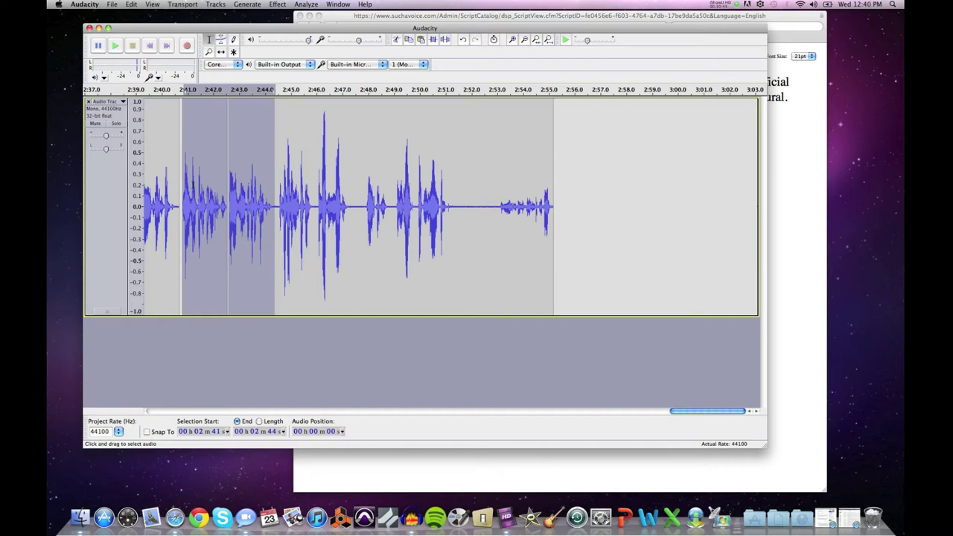
Play the narration from about 2:43 to check the next pause and the phrases following it.
{"action": "left_click", "coordinate": [265, 151]}
{"action": "left_click", "coordinate": [246, 152]}
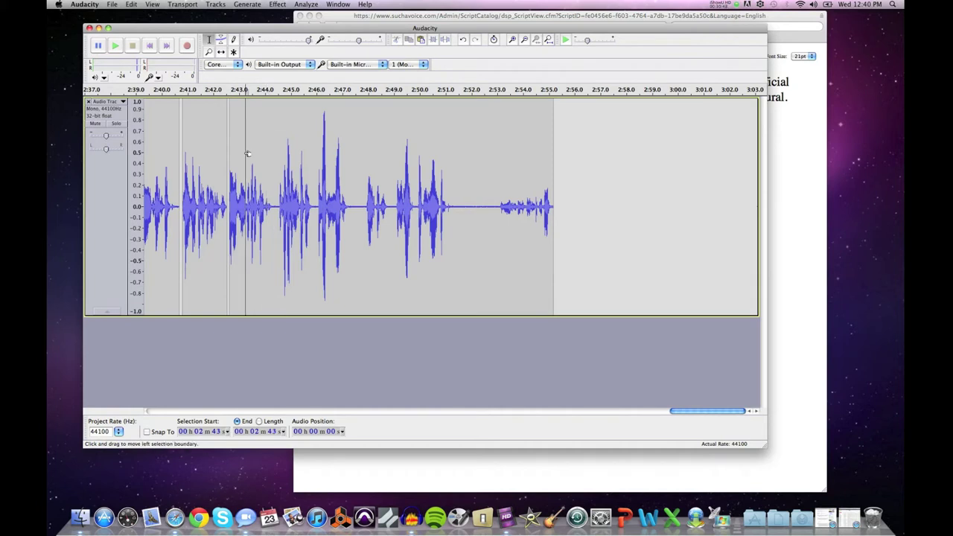
{"action": "key", "text": "space"}
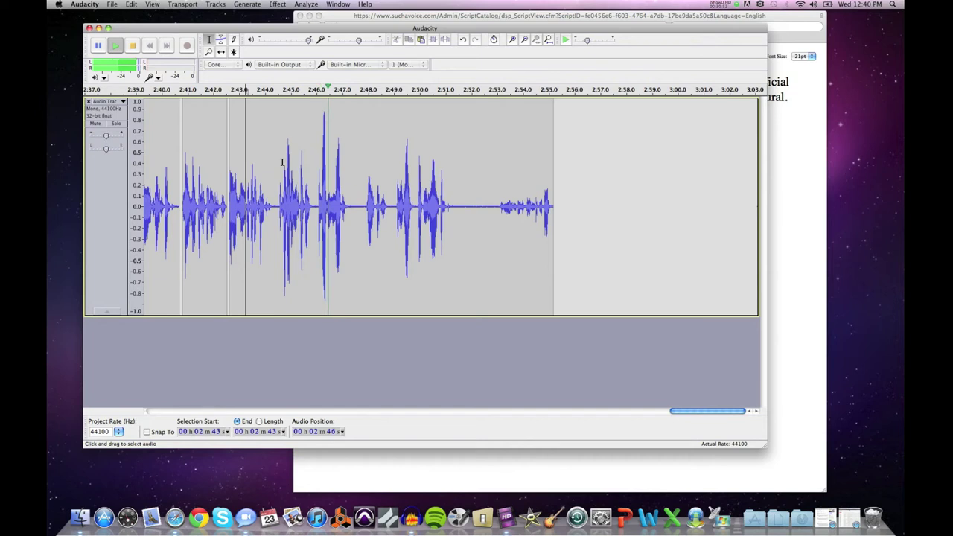
{"action": "key", "text": "space"}
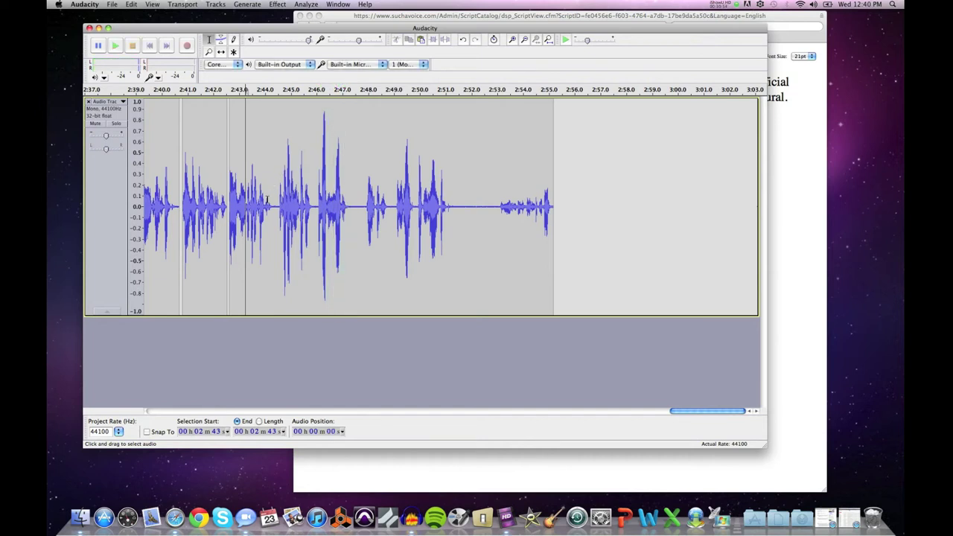
Split the clip around the silent stretch from about 2:44.38 to 2:44.51.
{"action": "left_click_drag", "start_coordinate": [275, 200], "coordinate": [181, 202]}
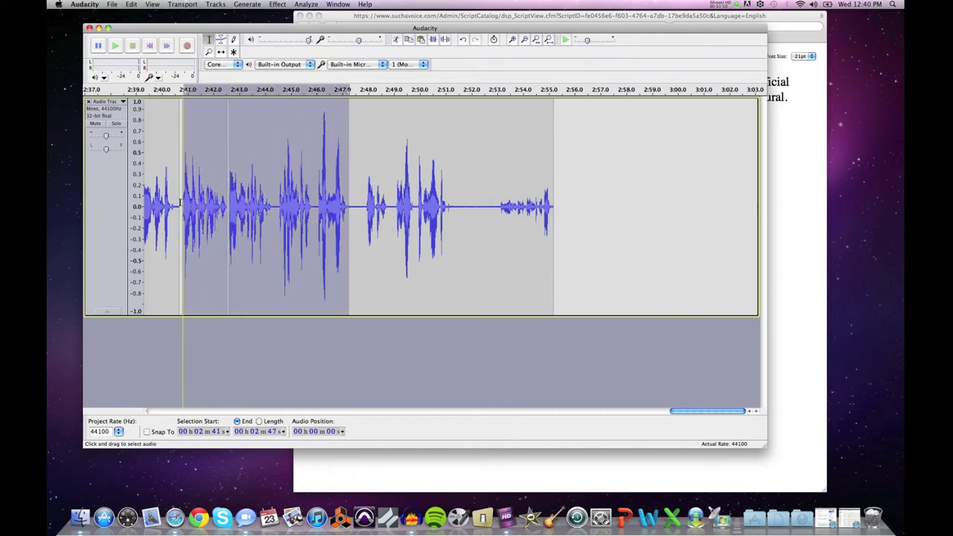
{"action": "left_click", "coordinate": [275, 198]}
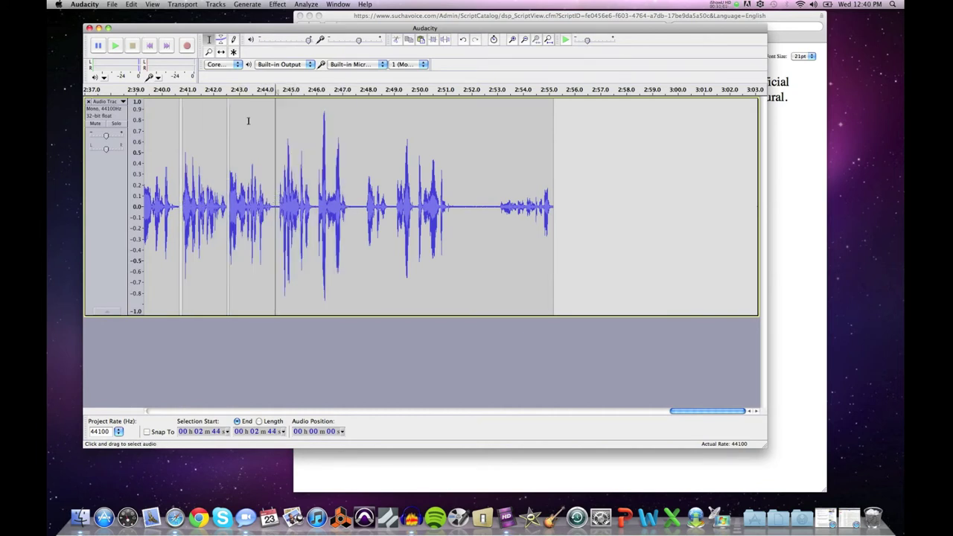
{"action": "left_click", "coordinate": [209, 51]}
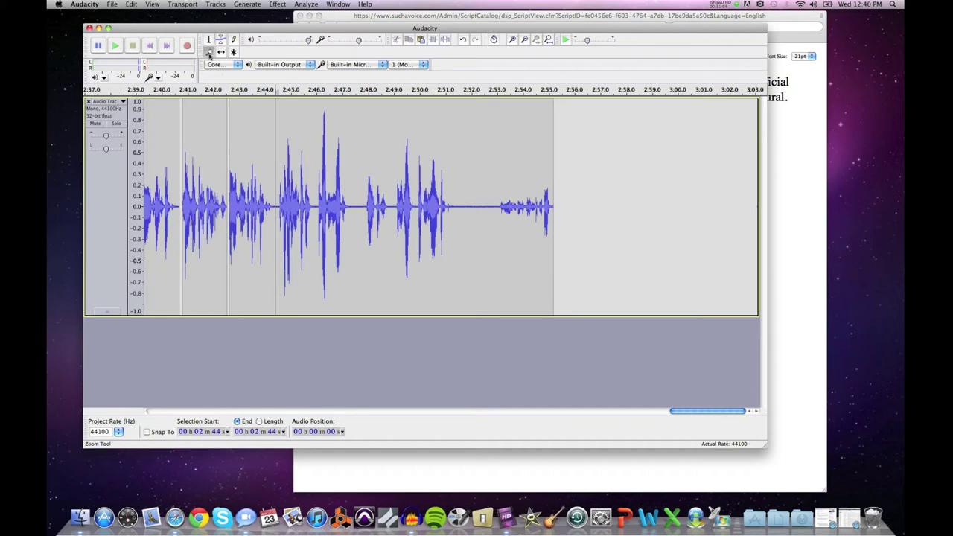
{"action": "left_click", "coordinate": [273, 194]}
{"action": "left_click", "coordinate": [209, 39]}
{"action": "left_click_drag", "start_coordinate": [268, 192], "coordinate": [295, 195]}
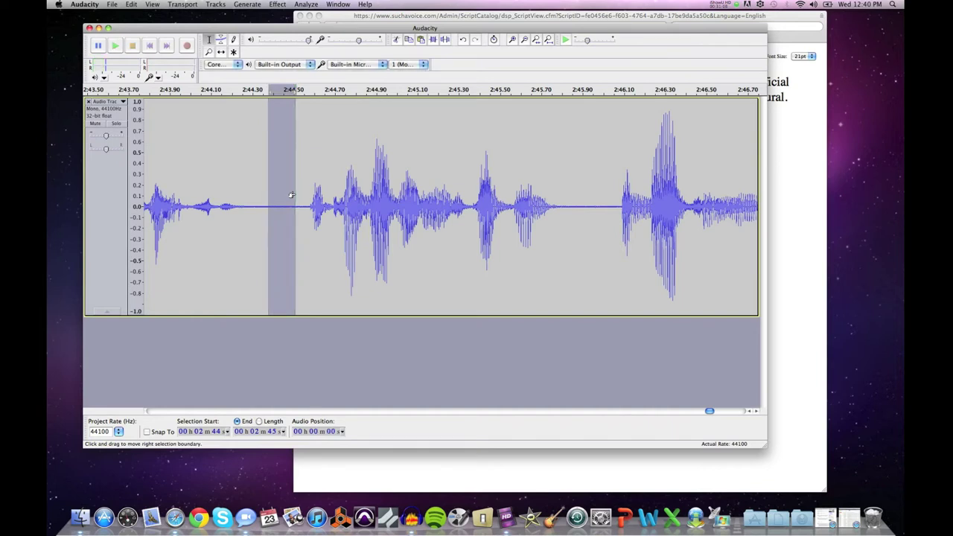
{"action": "left_click", "coordinate": [134, 5]}
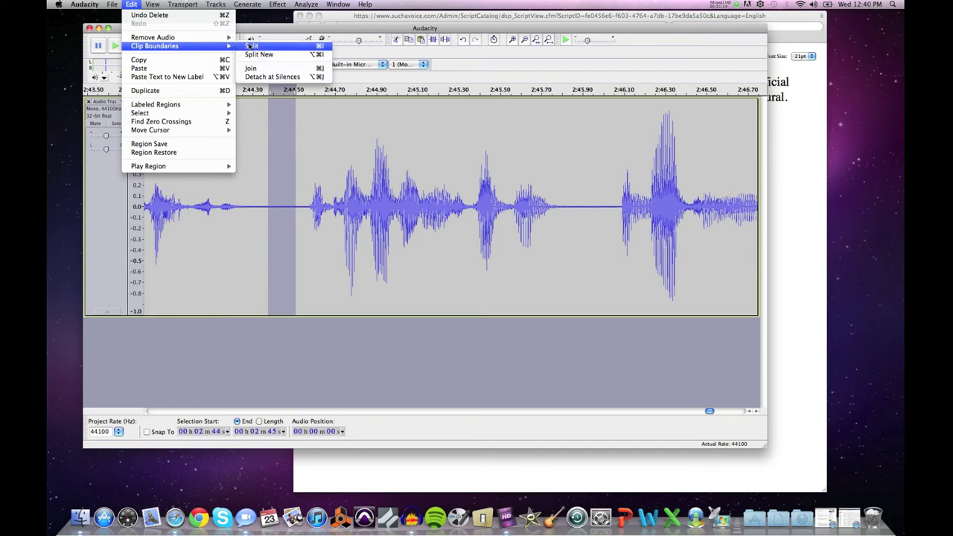
{"action": "left_click", "coordinate": [304, 158]}
Move the clip after the split about 0.2 s later and delete the selected silent piece to leave a gap.
{"action": "left_click", "coordinate": [220, 51]}
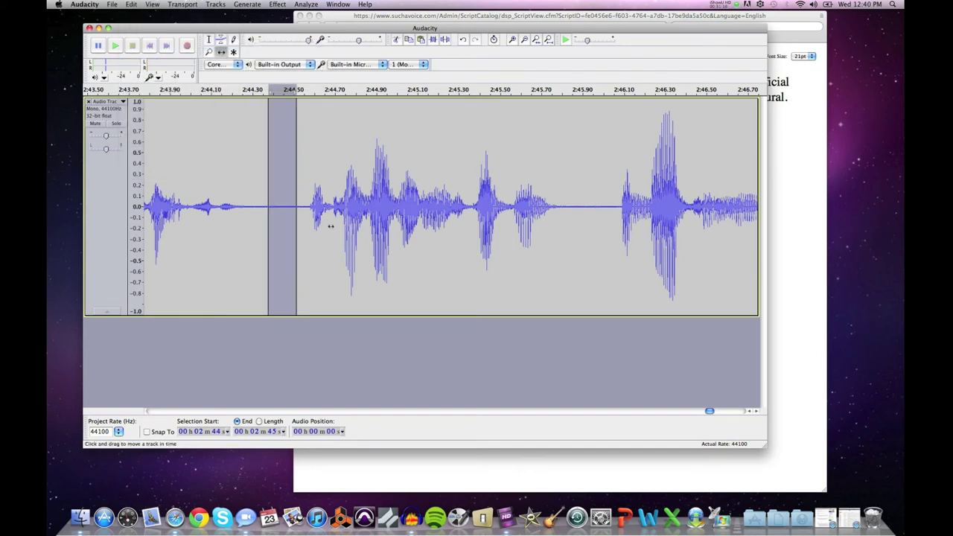
{"action": "left_click_drag", "start_coordinate": [330, 222], "coordinate": [371, 231]}
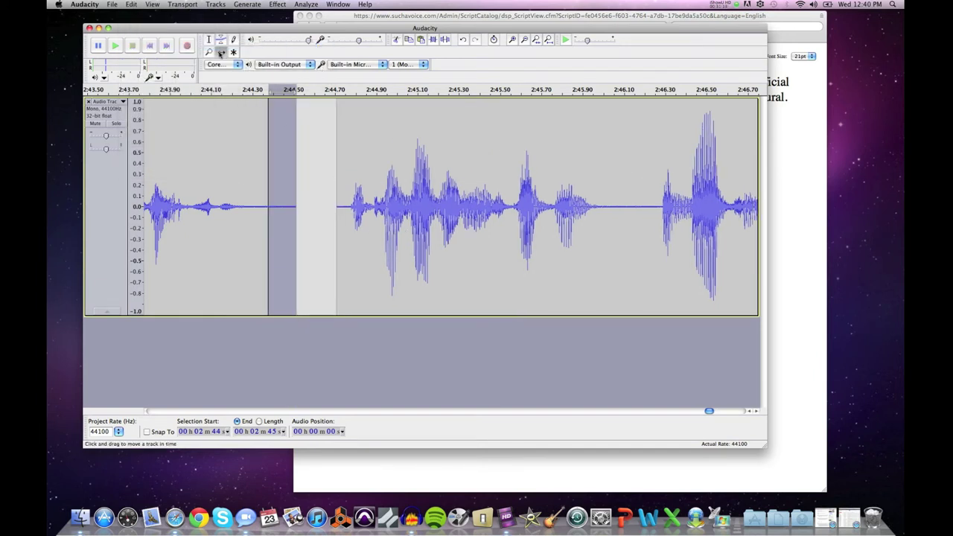
{"action": "key", "text": "Delete"}
{"action": "left_click", "coordinate": [208, 39]}
{"action": "left_click", "coordinate": [319, 181]}
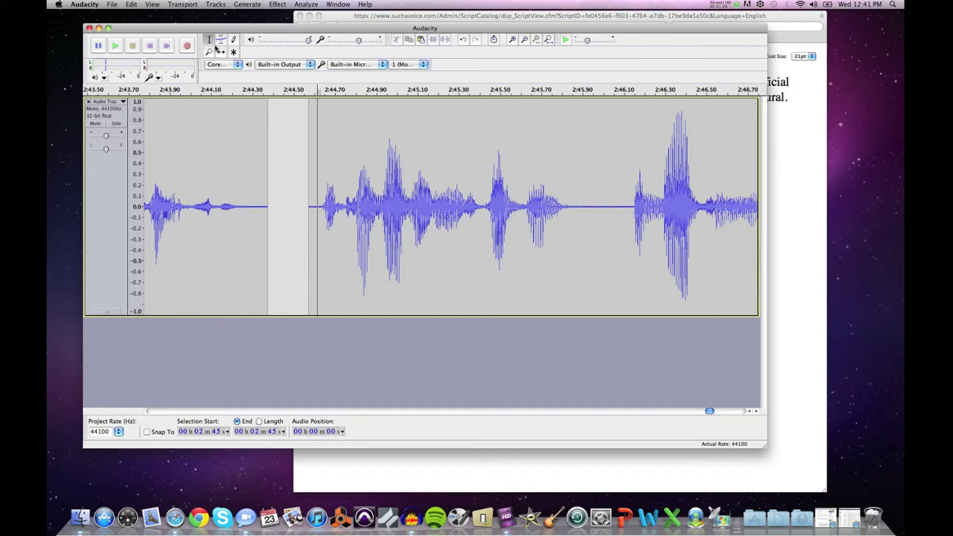
Trim the silence at the start of the clip after the gap, up to about 2:44.636.
{"action": "left_click", "coordinate": [210, 51]}
{"action": "left_click", "coordinate": [313, 188]}
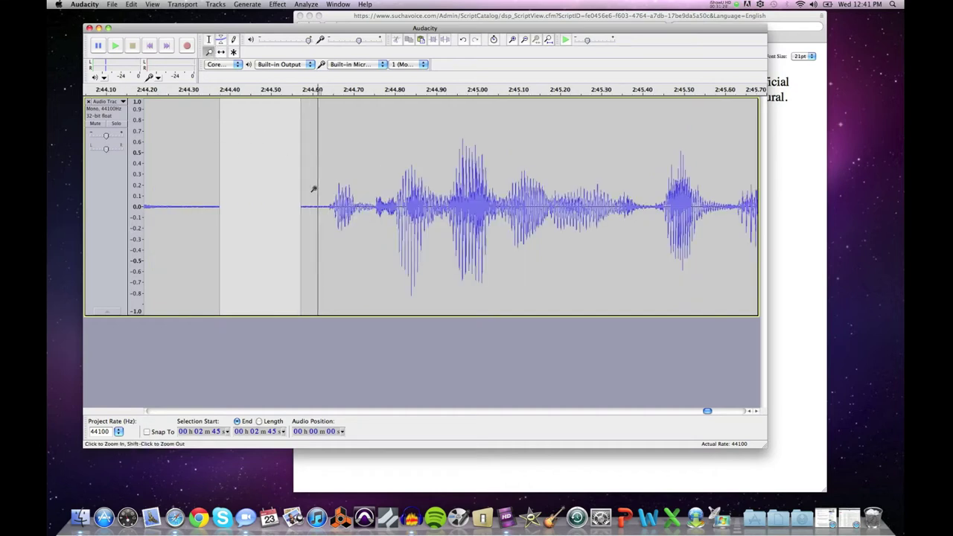
{"action": "left_click", "coordinate": [314, 189]}
{"action": "left_click", "coordinate": [313, 189]}
{"action": "left_click", "coordinate": [314, 188]}
{"action": "left_click", "coordinate": [313, 188]}
{"action": "left_click", "coordinate": [209, 39]}
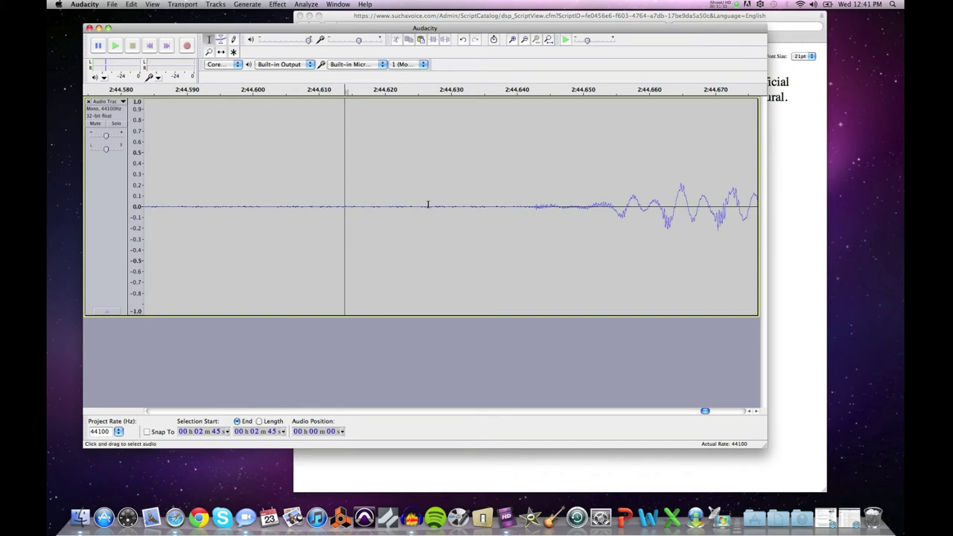
{"action": "left_click", "coordinate": [489, 207]}
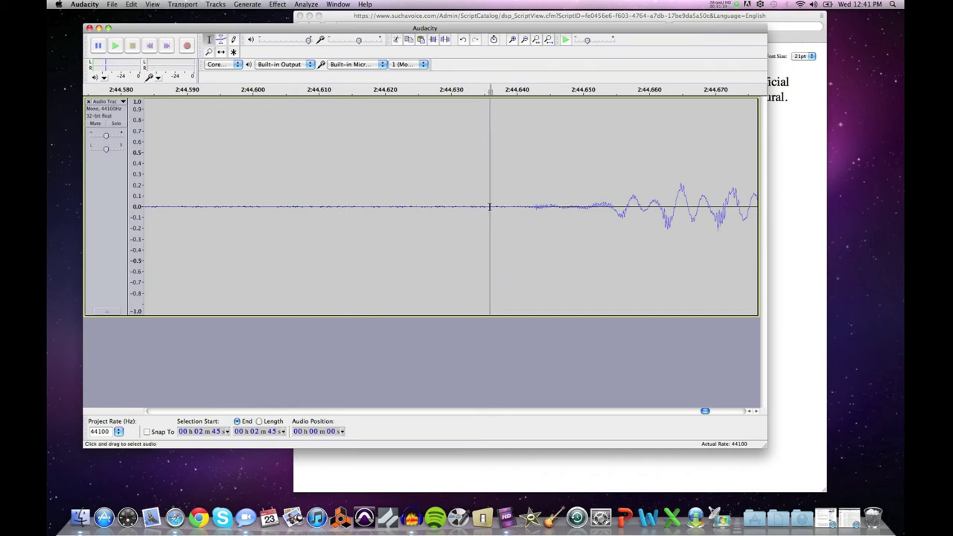
{"action": "left_click_drag", "start_coordinate": [490, 206], "coordinate": [191, 201]}
{"action": "left_click", "coordinate": [191, 201]}
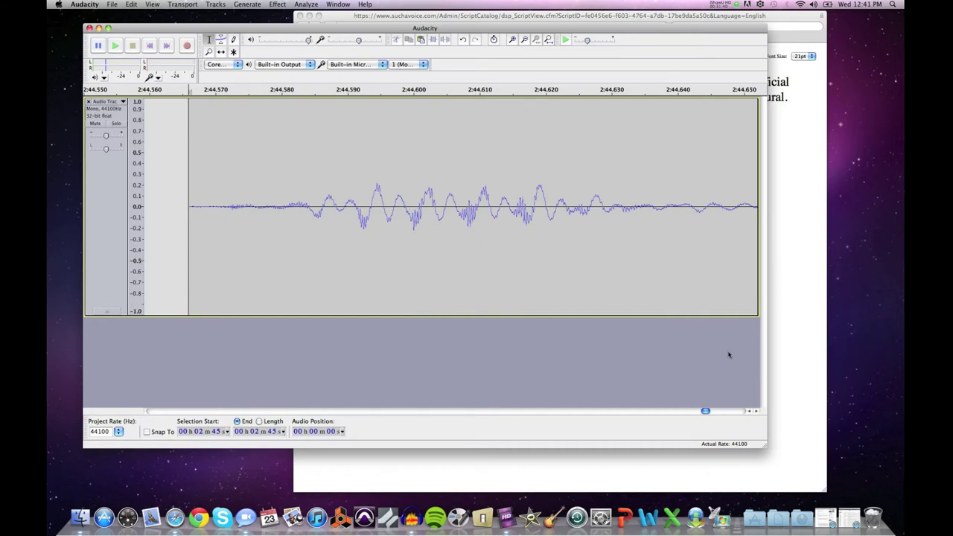
Play the end of the clip before the gap from about 2:44.2 to check its silent tail.
{"action": "left_click", "coordinate": [747, 413]}
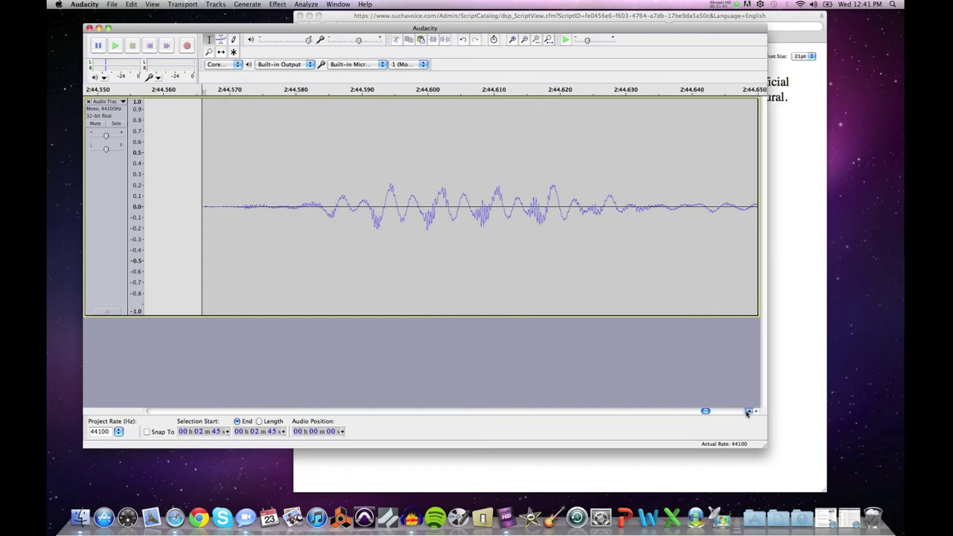
{"action": "left_click_drag", "start_coordinate": [747, 412], "coordinate": [746, 412]}
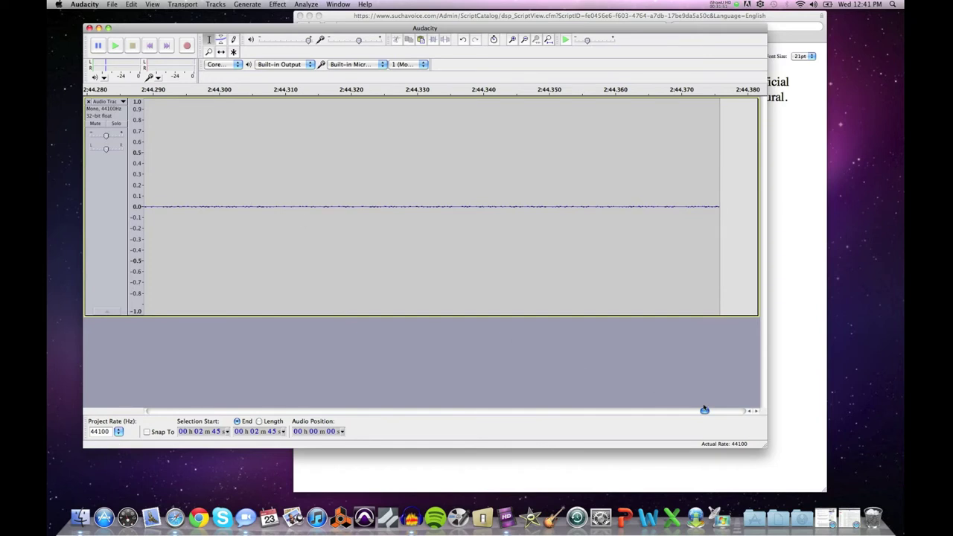
{"action": "left_click_drag", "start_coordinate": [705, 412], "coordinate": [703, 412]}
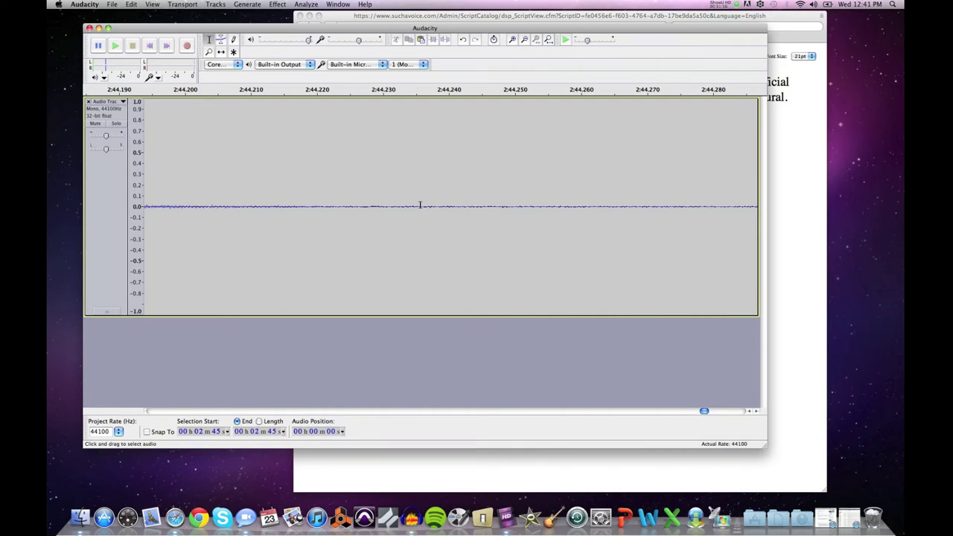
{"action": "left_click", "coordinate": [555, 197]}
{"action": "key", "text": "space"}
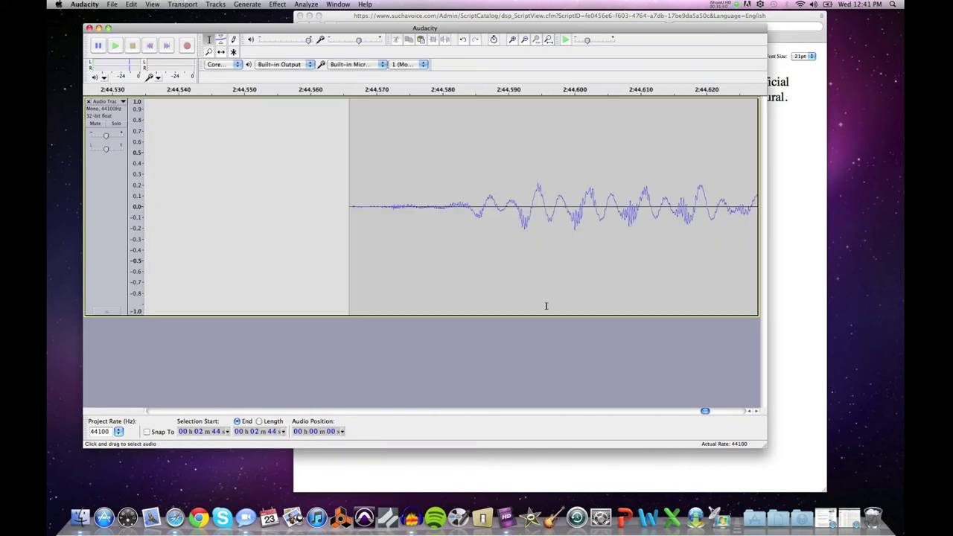
Replay the end of the phrase before the gap from about 2:44.0 to hear where it fades out.
{"action": "left_click", "coordinate": [209, 51]}
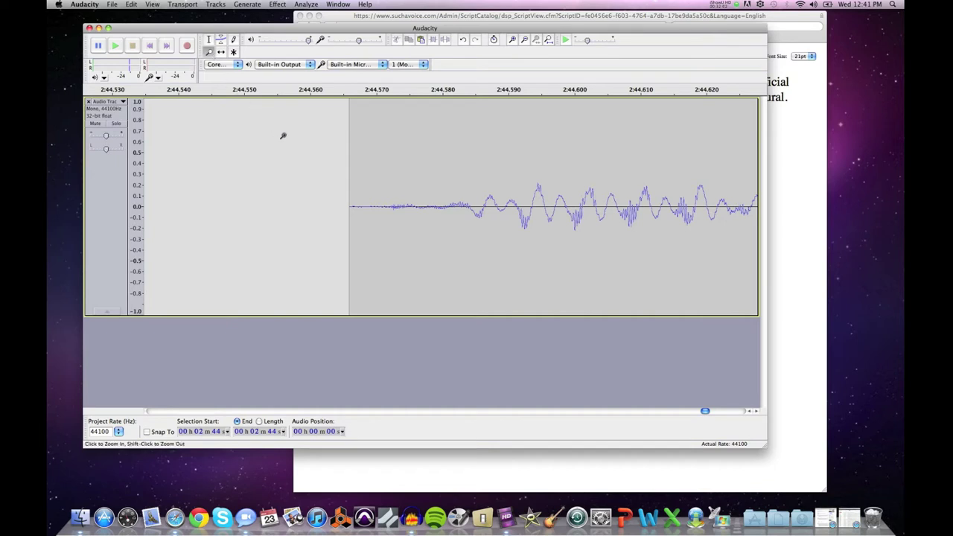
{"action": "left_click", "coordinate": [323, 182], "text": "shift"}
{"action": "left_click", "coordinate": [324, 182], "text": "shift"}
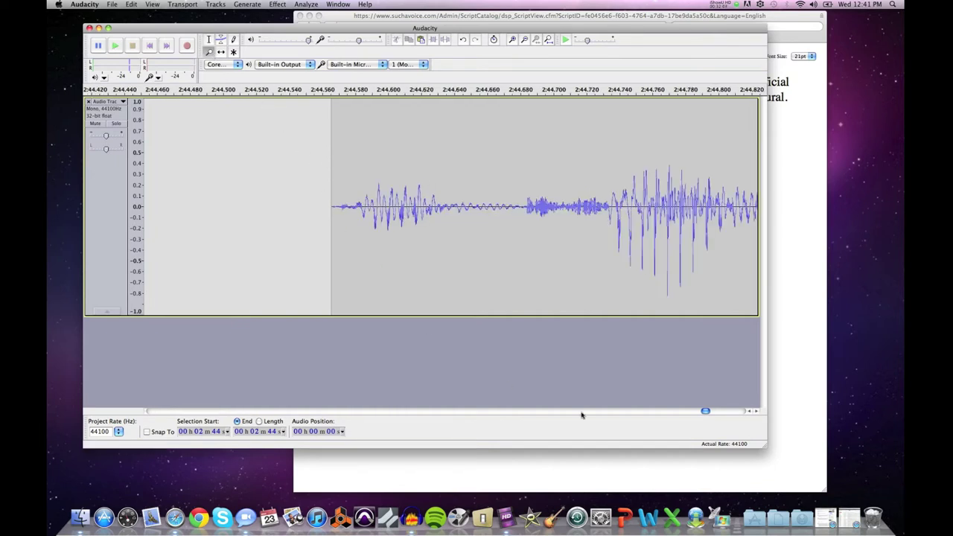
{"action": "left_click_drag", "start_coordinate": [749, 412], "coordinate": [749, 411]}
{"action": "key", "text": "F1"}
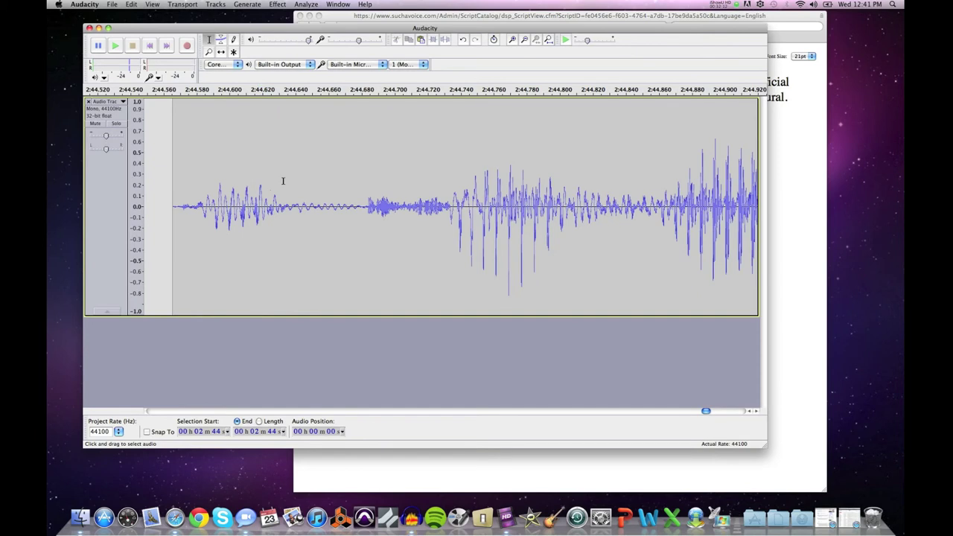
{"action": "key", "text": "F4"}
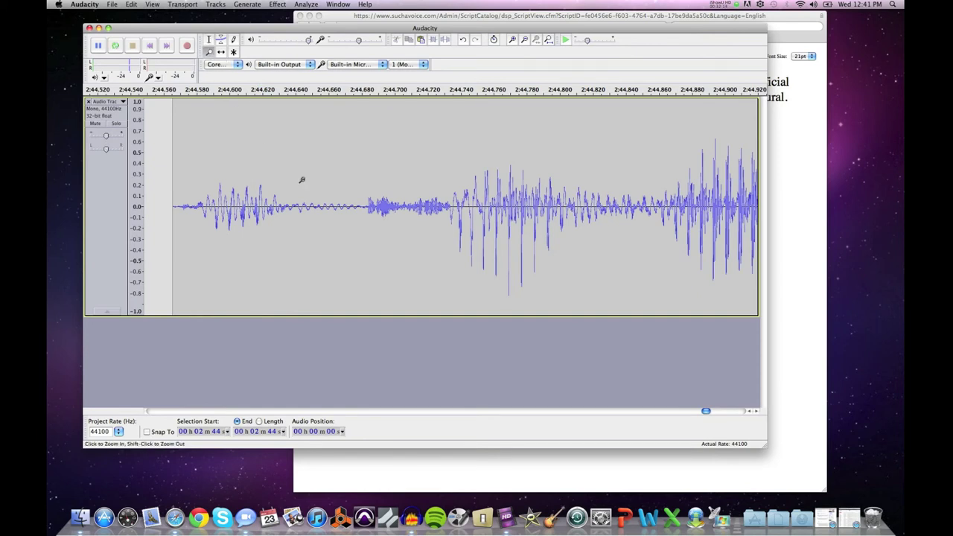
{"action": "left_click", "coordinate": [301, 179], "text": "shift"}
{"action": "left_click", "coordinate": [301, 179], "text": "shift"}
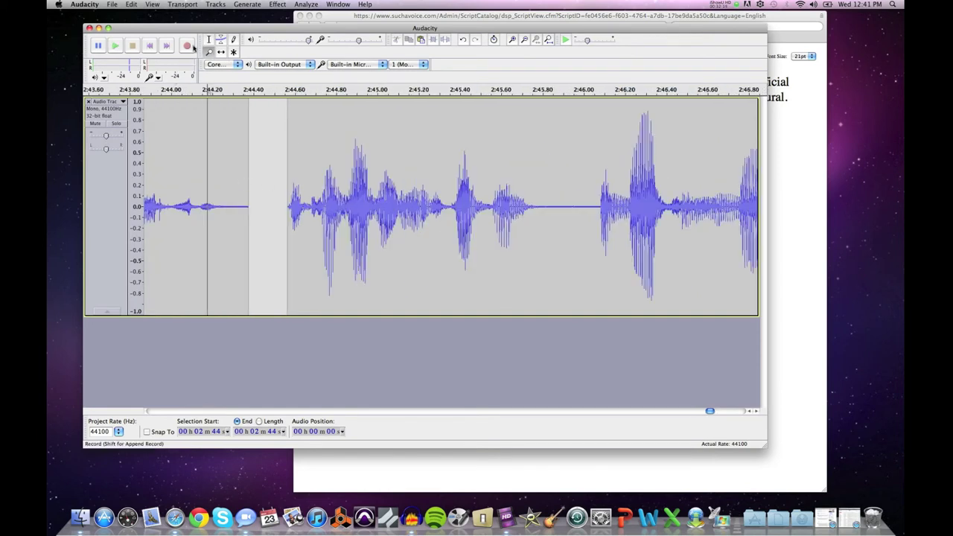
{"action": "left_click", "coordinate": [208, 41]}
{"action": "left_click", "coordinate": [166, 147]}
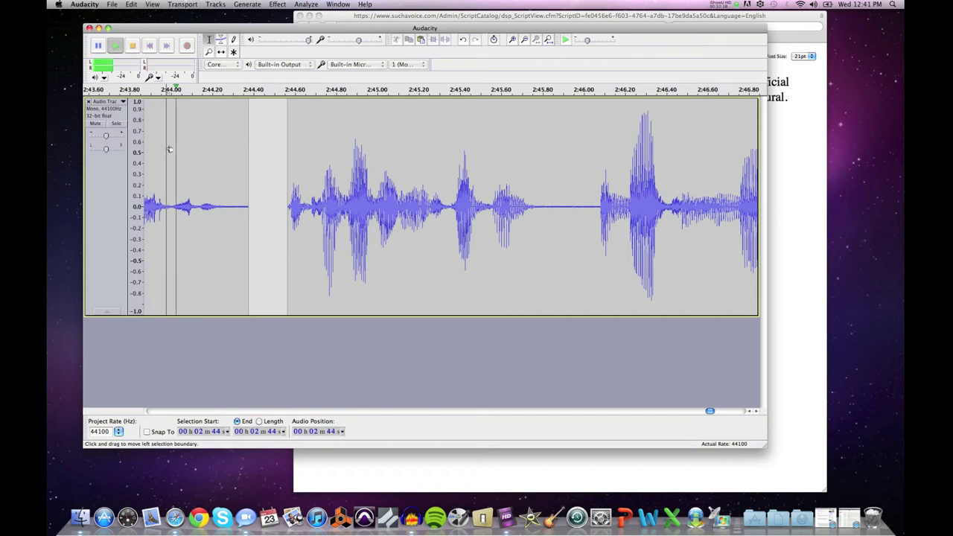
{"action": "left_click", "coordinate": [185, 196]}
{"action": "key", "text": "space"}
{"action": "key", "text": "space"}
{"action": "left_click", "coordinate": [208, 201]}
{"action": "left_click_drag", "start_coordinate": [209, 202], "coordinate": [251, 206]}
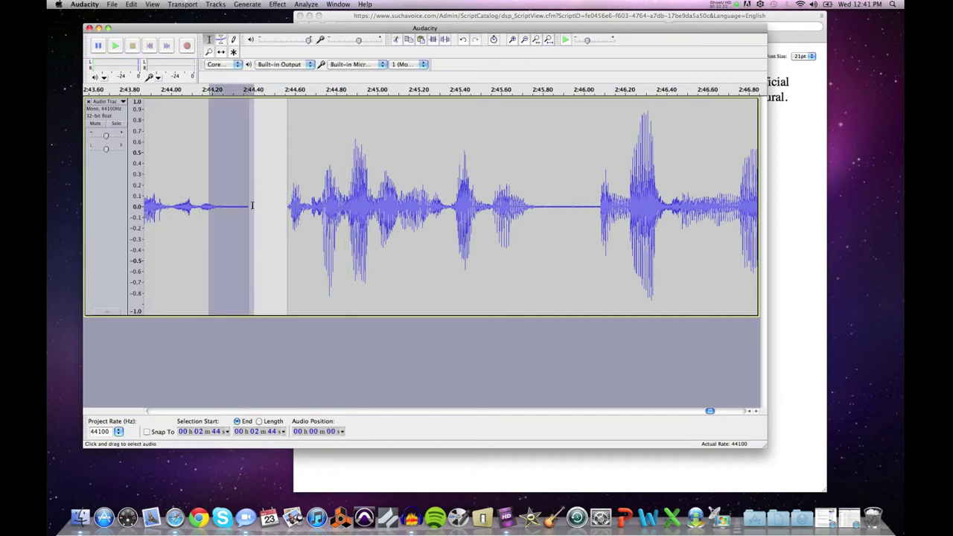
{"action": "left_click", "coordinate": [214, 203]}
{"action": "left_click_drag", "start_coordinate": [221, 207], "coordinate": [257, 208]}
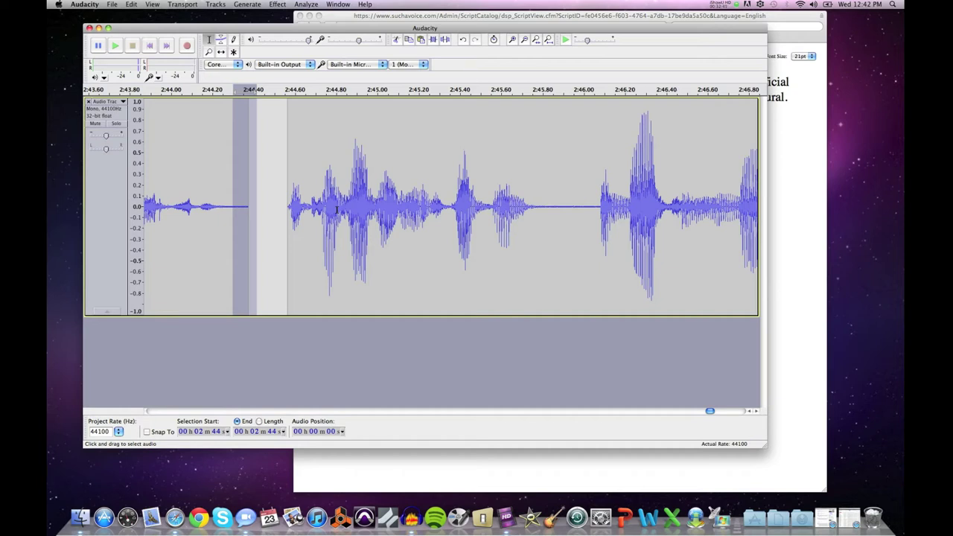
Play the narration from about 2:43.9 across the new gap to check the pause.
{"action": "left_click", "coordinate": [150, 185]}
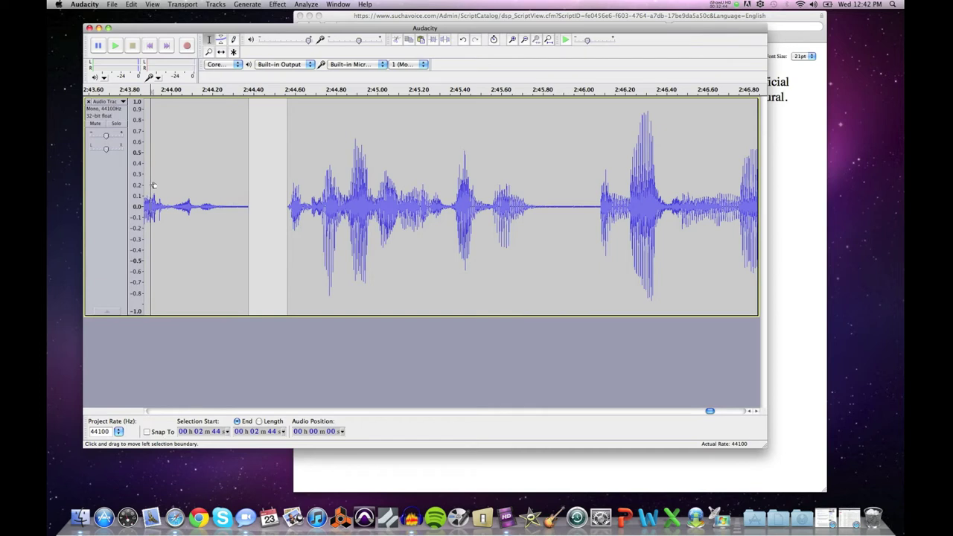
{"action": "key", "text": "space"}
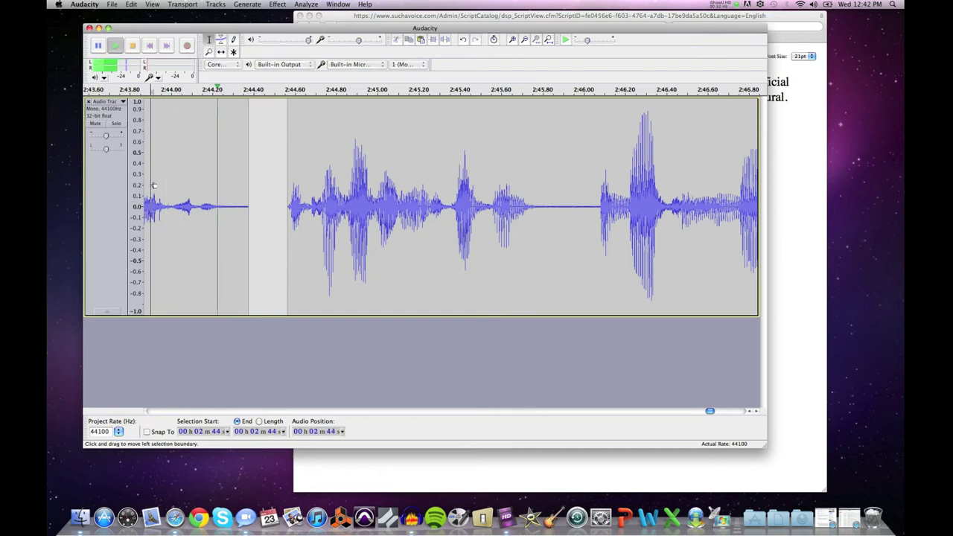
{"action": "key", "text": "space"}
Play the narration from about 2:42 through the new gap to check its pacing against the earlier phrases.
{"action": "left_click", "coordinate": [210, 51]}
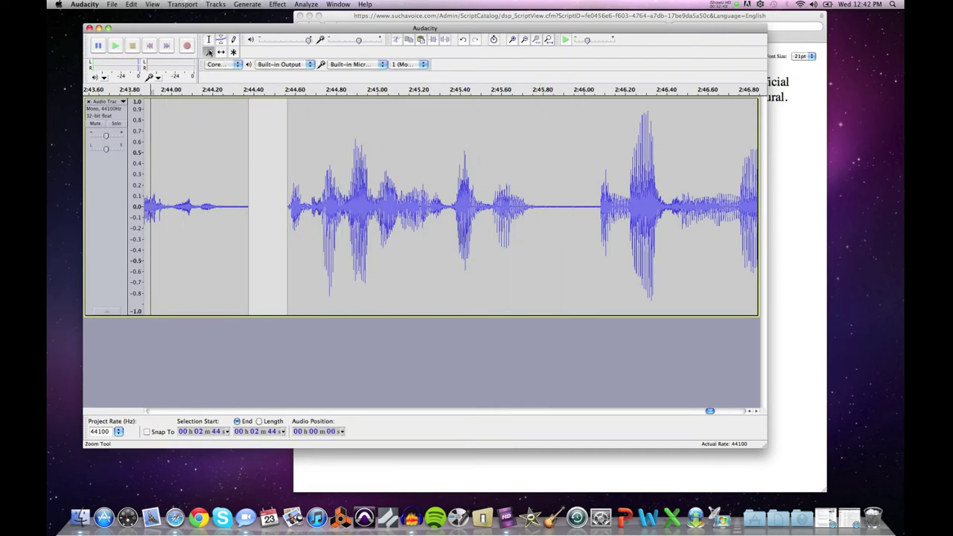
{"action": "left_click", "coordinate": [251, 134], "text": "shift"}
{"action": "left_click", "coordinate": [251, 134], "text": "shift"}
{"action": "left_click", "coordinate": [251, 134], "text": "shift"}
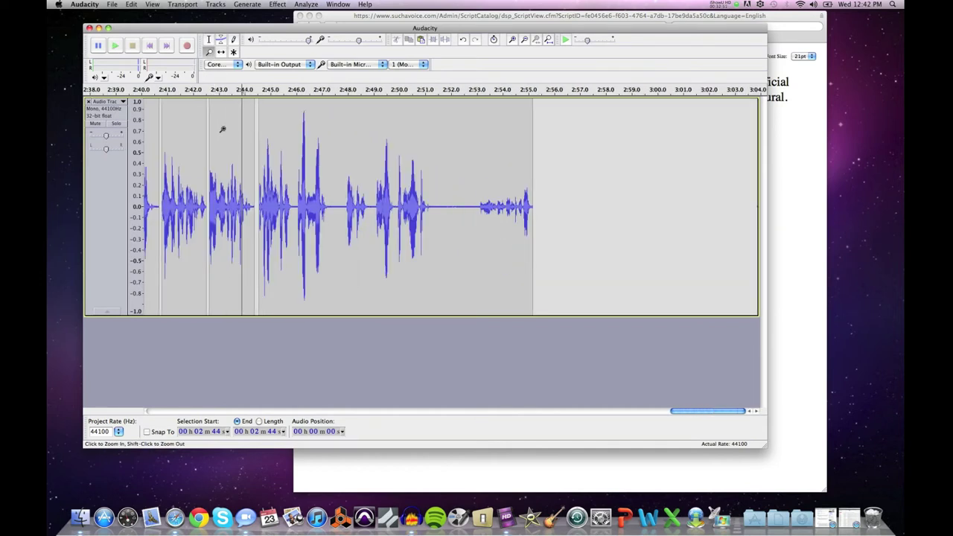
{"action": "left_click", "coordinate": [208, 38]}
{"action": "left_click", "coordinate": [192, 168]}
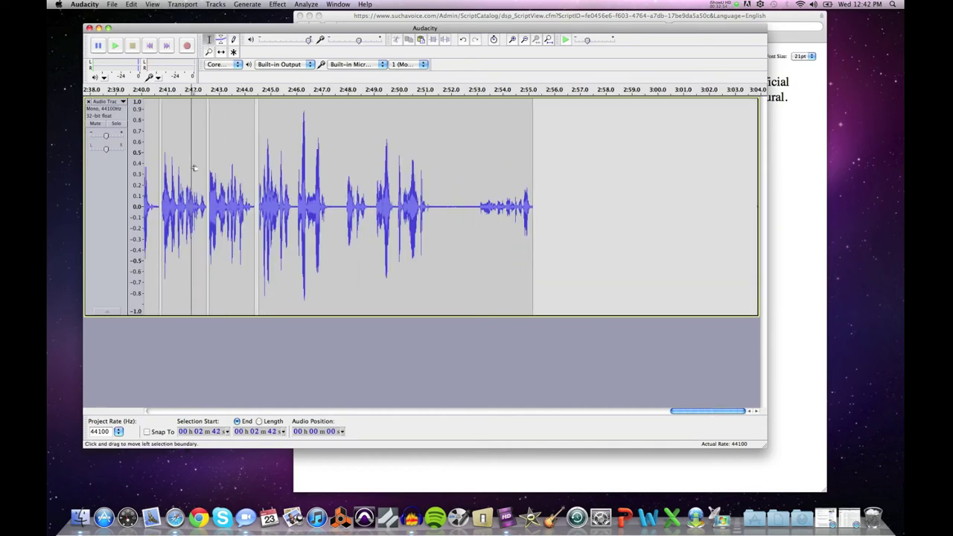
{"action": "key", "text": "space"}
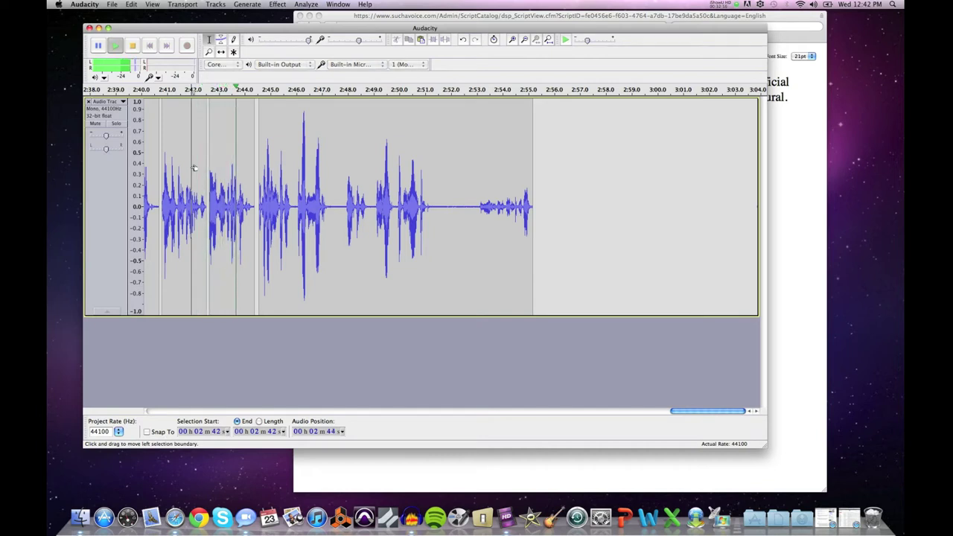
{"action": "key", "text": "space"}
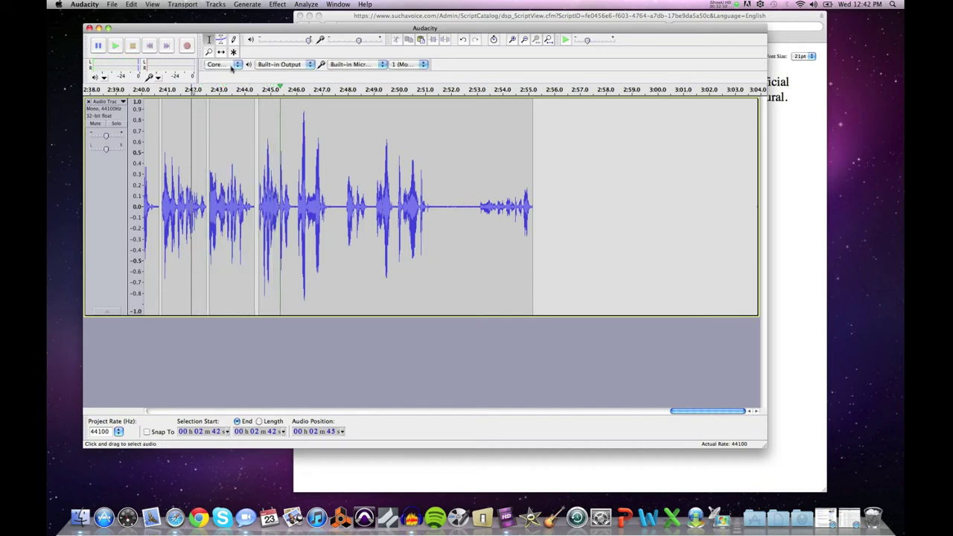
Move the last clip about 0.1 s earlier to shorten the gap, and play from about 2:41 to check the pacing.
{"action": "left_click", "coordinate": [220, 51]}
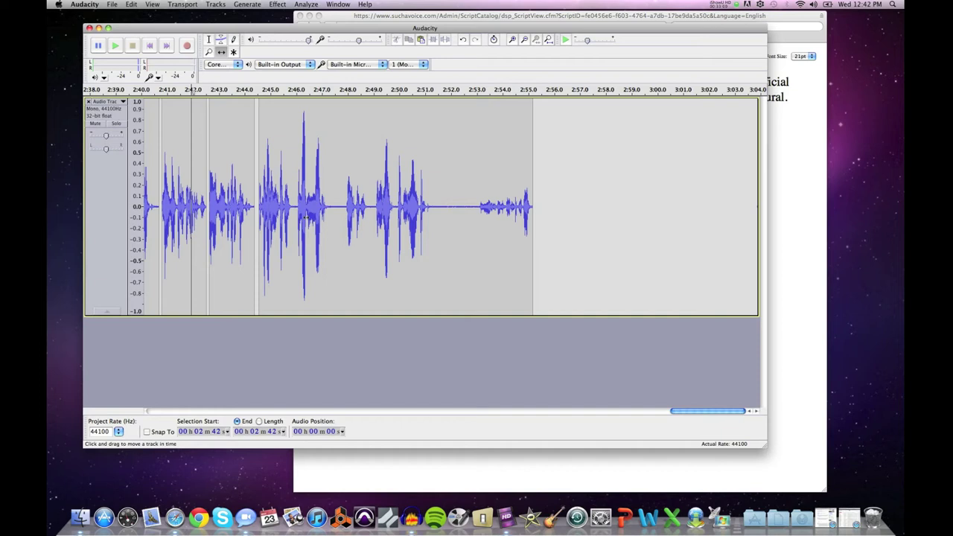
{"action": "left_click_drag", "start_coordinate": [320, 252], "coordinate": [316, 253]}
{"action": "left_click", "coordinate": [208, 39]}
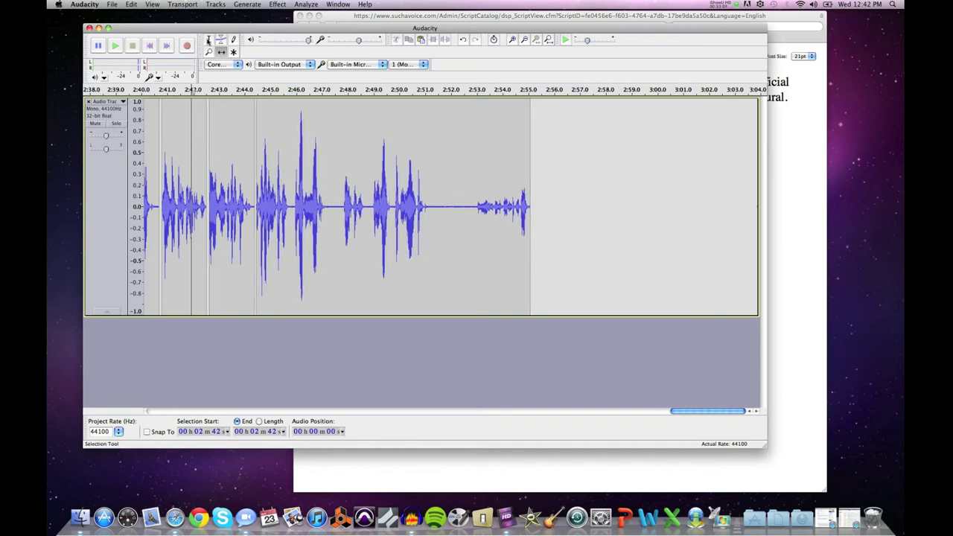
{"action": "left_click", "coordinate": [157, 172]}
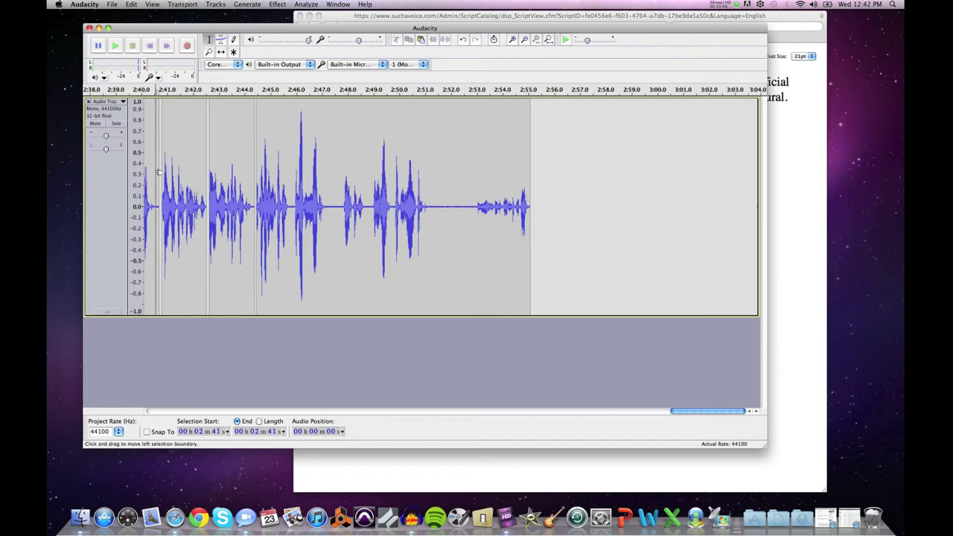
{"action": "key", "text": "space"}
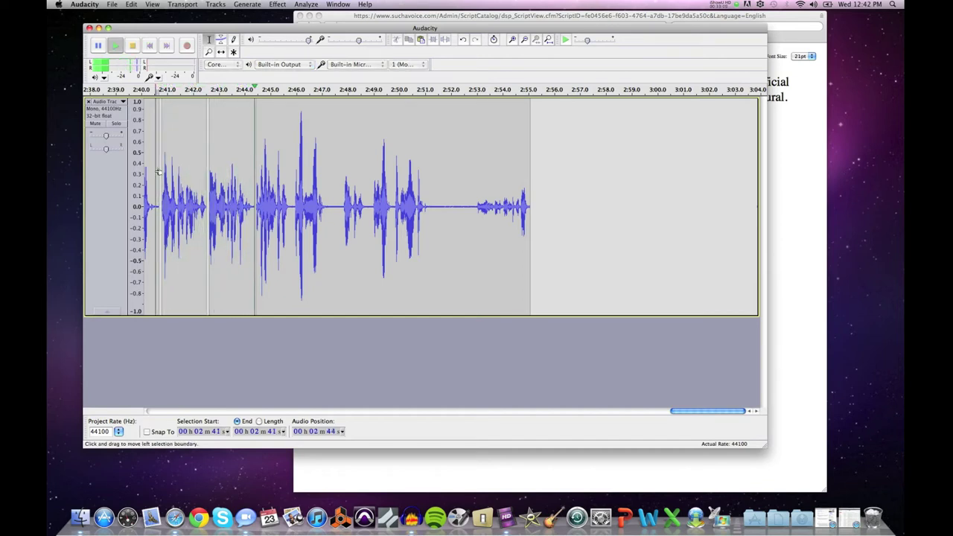
Move the last clip about 0.1 s earlier to close the gap at about 2:44.4, and play from about 2:40.4 to check.
{"action": "key", "text": "space"}
{"action": "key", "text": "F5"}
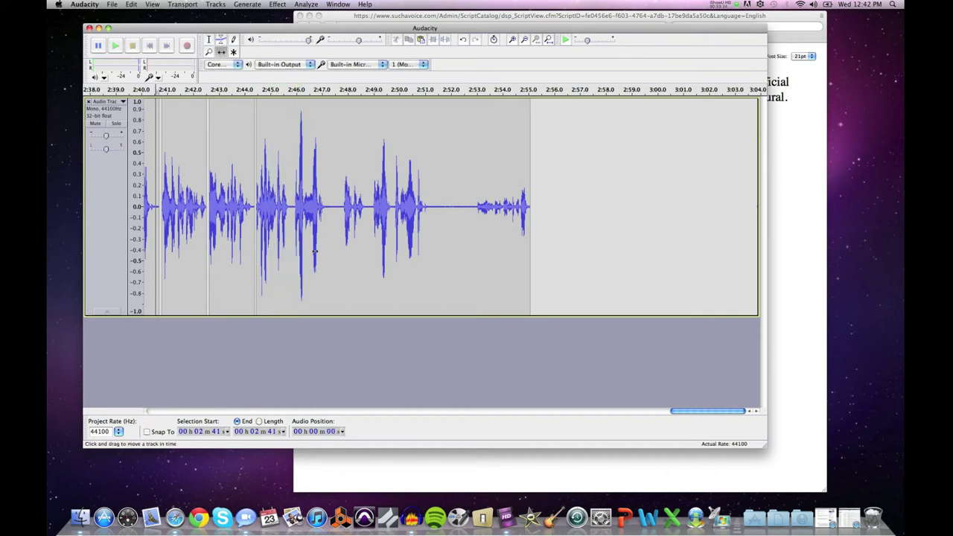
{"action": "left_click_drag", "start_coordinate": [315, 251], "coordinate": [312, 251]}
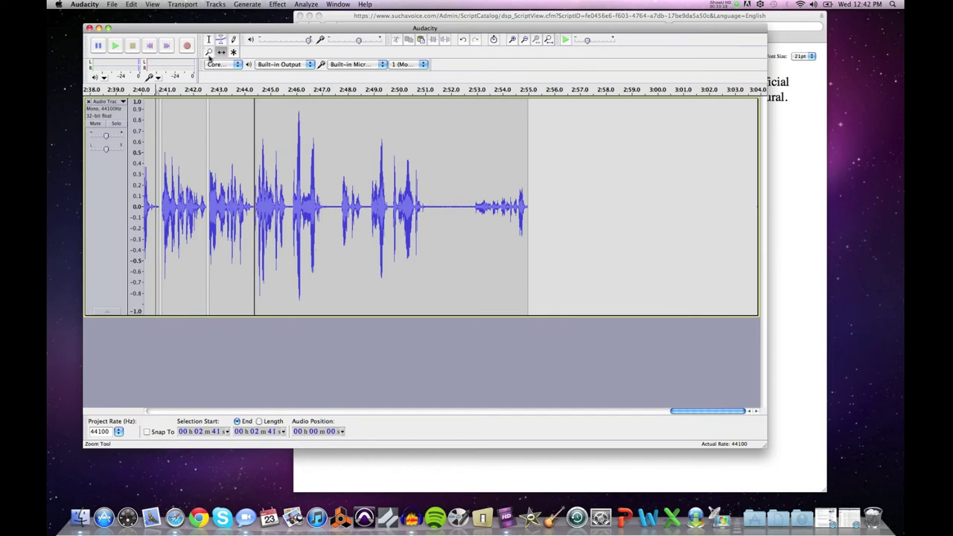
{"action": "left_click", "coordinate": [209, 39]}
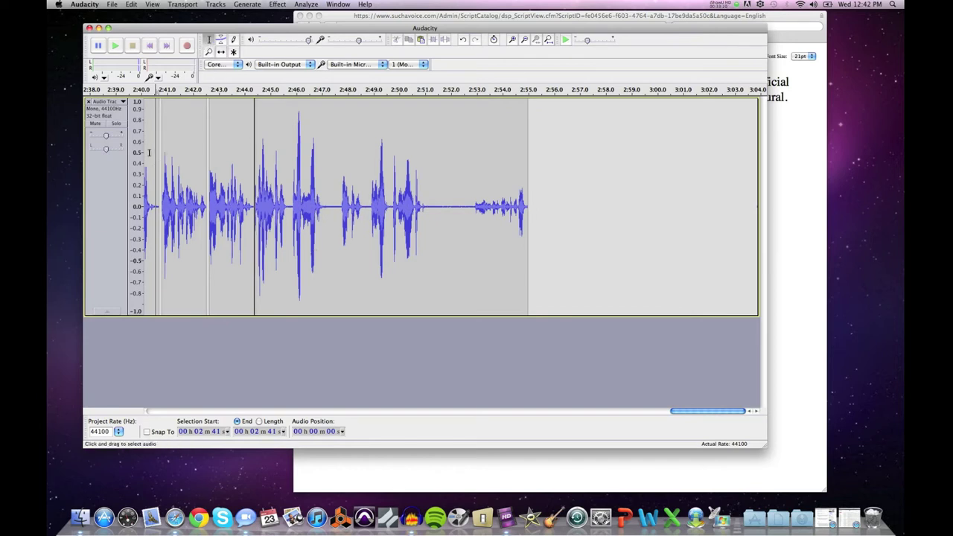
{"action": "left_click", "coordinate": [153, 153]}
{"action": "key", "text": "space"}
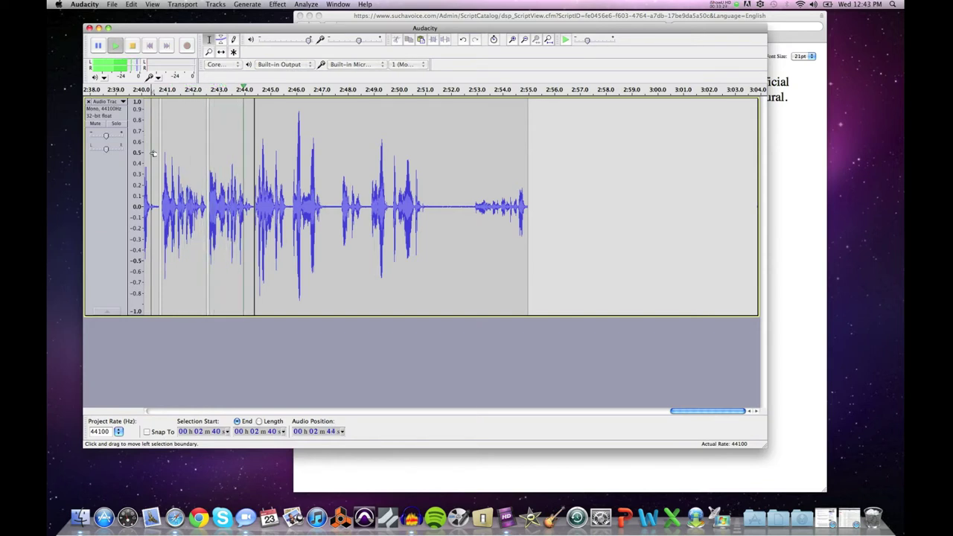
{"action": "key", "text": "space"}
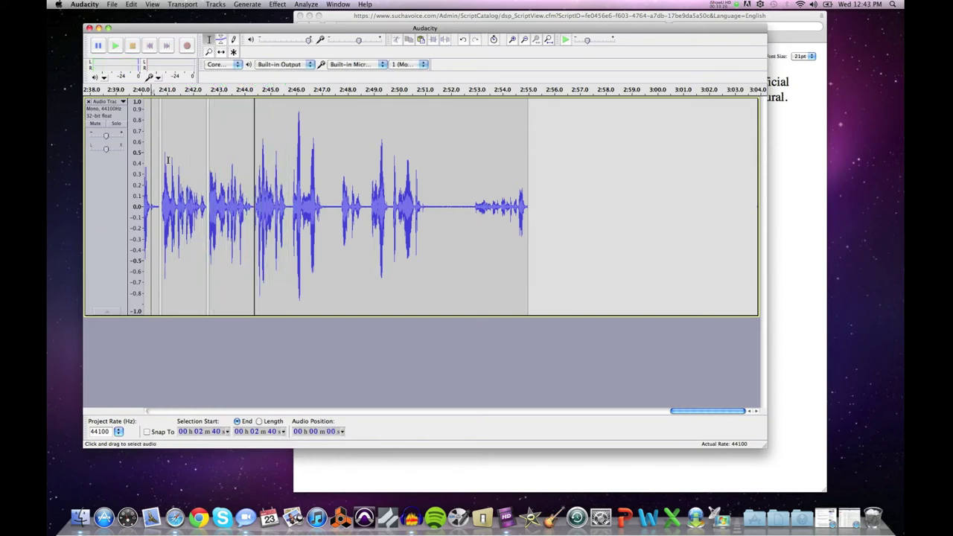
Play the narration from about 2:43.5 across the closed gap to check the join.
{"action": "left_click", "coordinate": [232, 166]}
{"action": "key", "text": "space"}
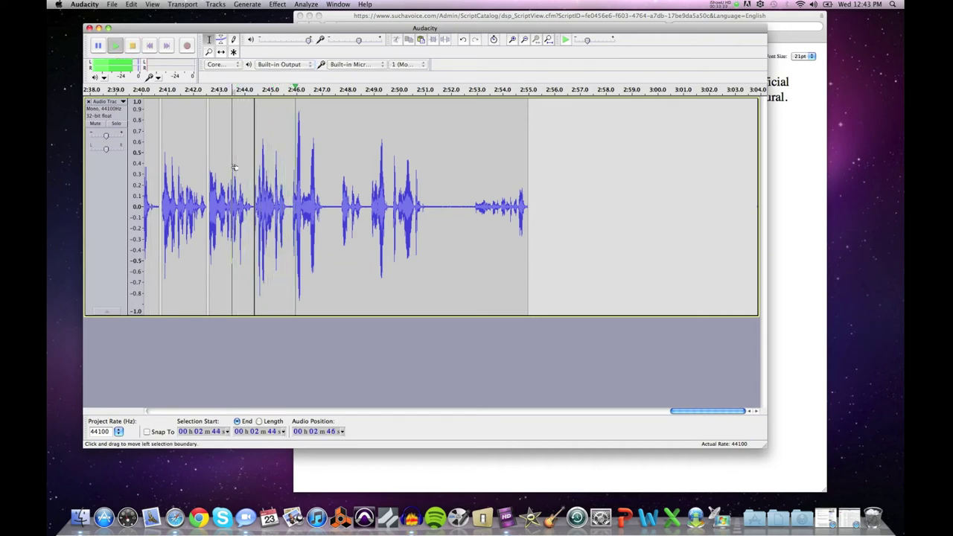
{"action": "key", "text": "space"}
Select the silence between phrases from about 2:45.617 to 2:45.815 and play it to check that it contains no speech.
{"action": "left_click", "coordinate": [291, 196]}
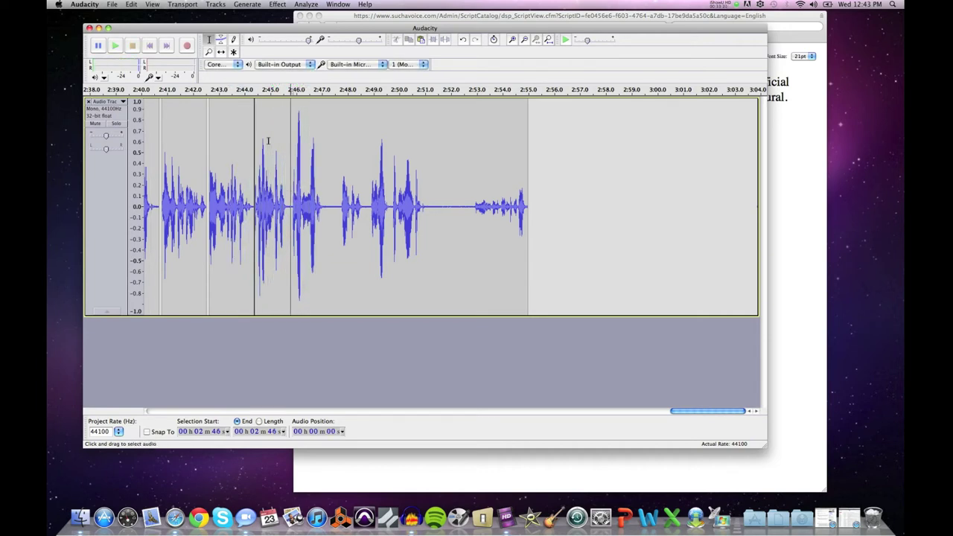
{"action": "left_click", "coordinate": [209, 52]}
{"action": "left_click", "coordinate": [284, 185]}
{"action": "left_click", "coordinate": [284, 185]}
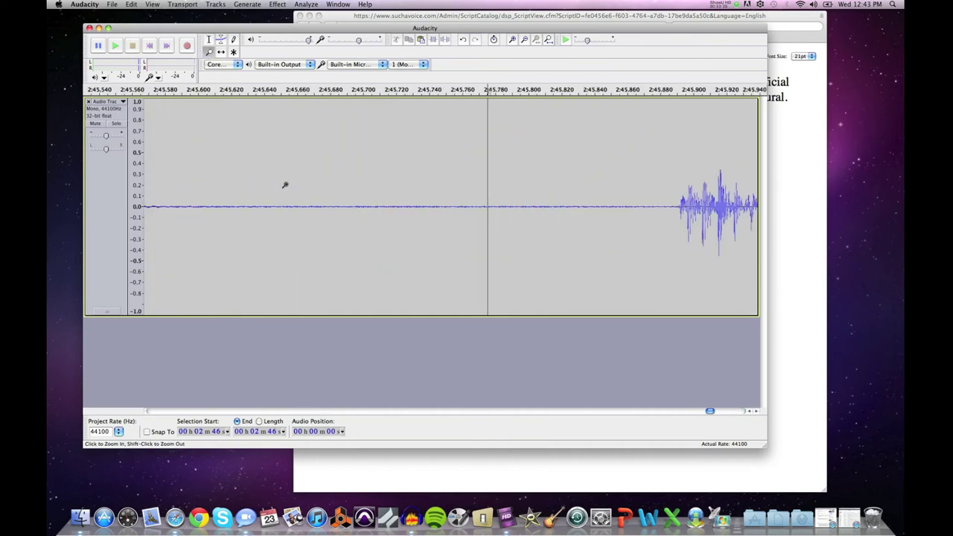
{"action": "left_click", "coordinate": [209, 39]}
{"action": "left_click", "coordinate": [227, 149]}
{"action": "left_click_drag", "start_coordinate": [229, 146], "coordinate": [553, 185]}
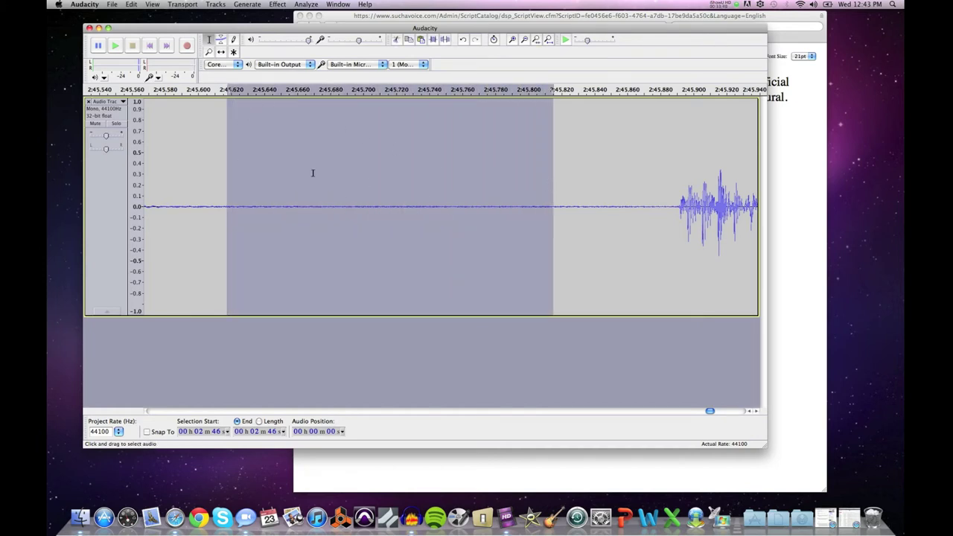
{"action": "key", "text": "space"}
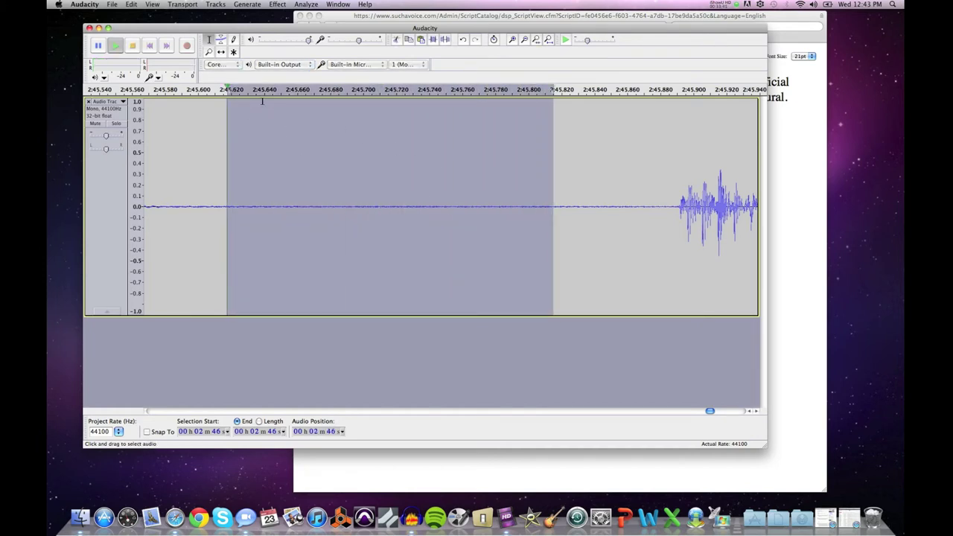
{"action": "key", "text": "space"}
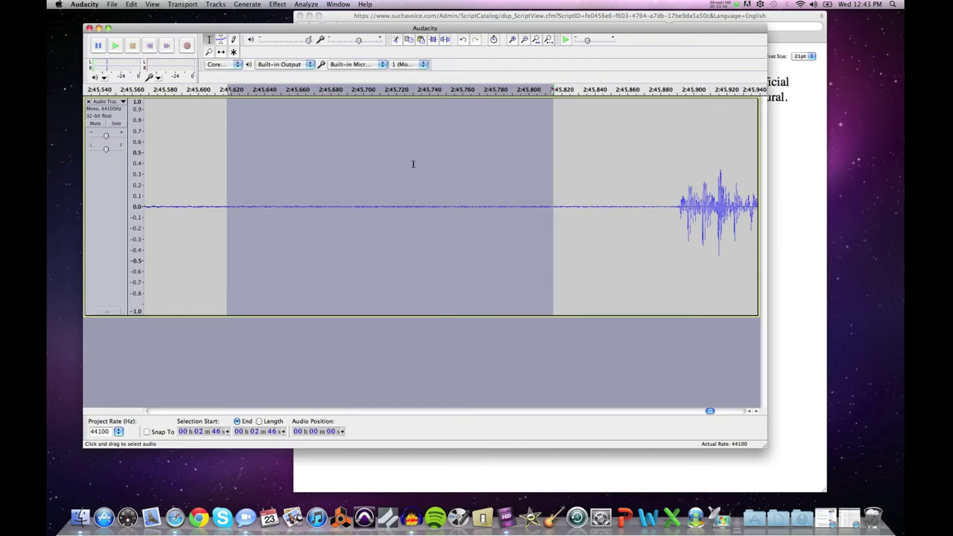
{"action": "key", "text": "space"}
{"action": "key", "text": "space"}
Split off the selected silence and delete it, leaving a gap of about 0.05 s before the following clip.
{"action": "left_click", "coordinate": [131, 4]}
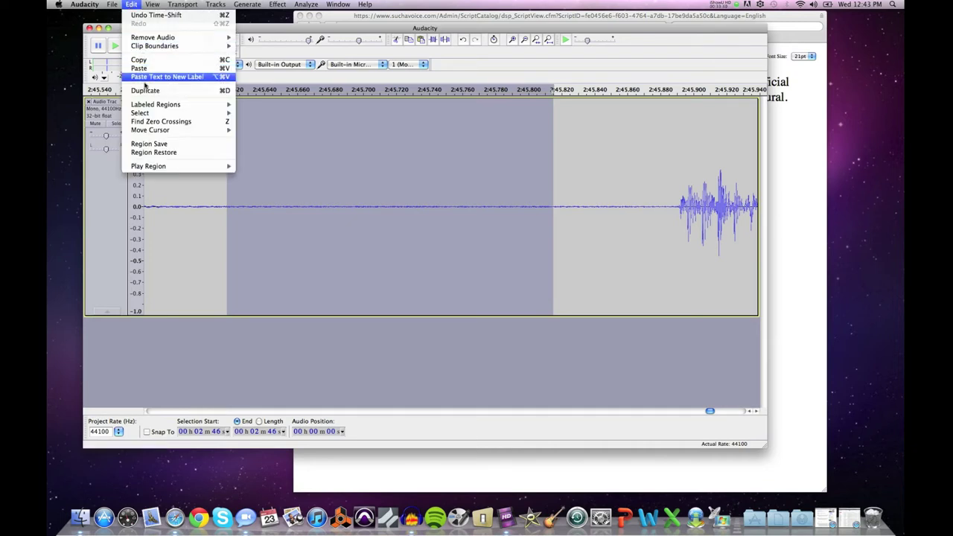
{"action": "mouse_move", "coordinate": [146, 45]}
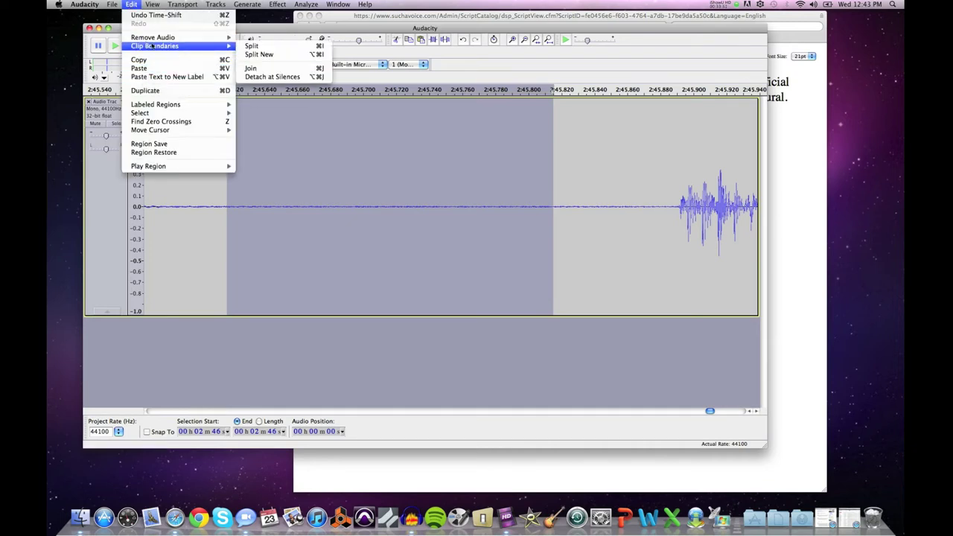
{"action": "left_click", "coordinate": [253, 48]}
{"action": "left_click", "coordinate": [221, 52]}
{"action": "left_click_drag", "start_coordinate": [590, 237], "coordinate": [625, 244]}
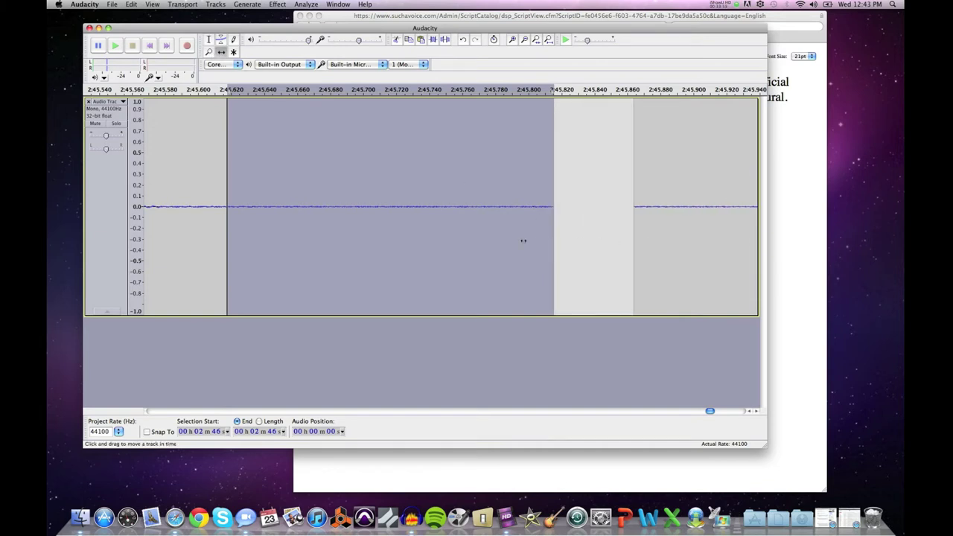
{"action": "key", "text": "Delete"}
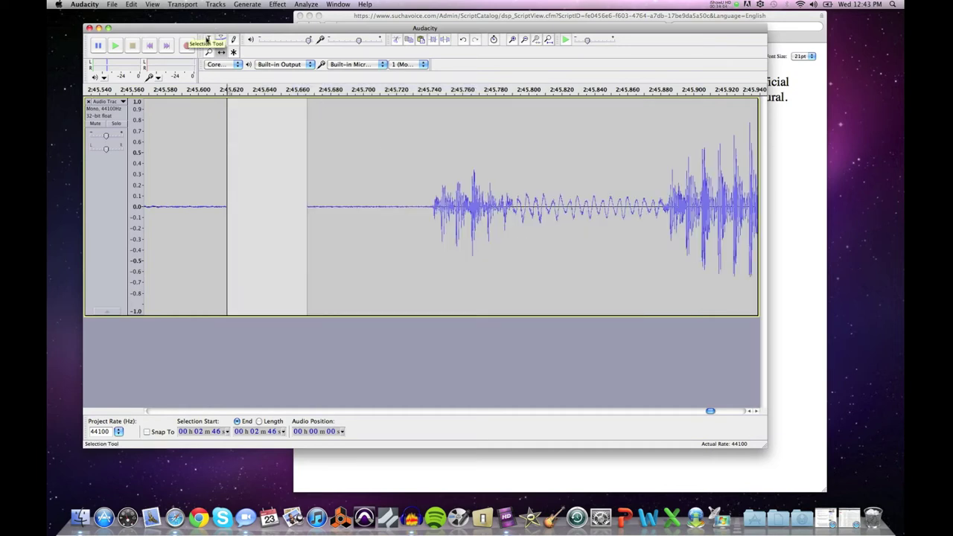
Play the narration from about 2:43.8 through the shortened pause at about 2:45.6 to check its pacing.
{"action": "left_click", "coordinate": [208, 39]}
{"action": "left_click", "coordinate": [209, 51]}
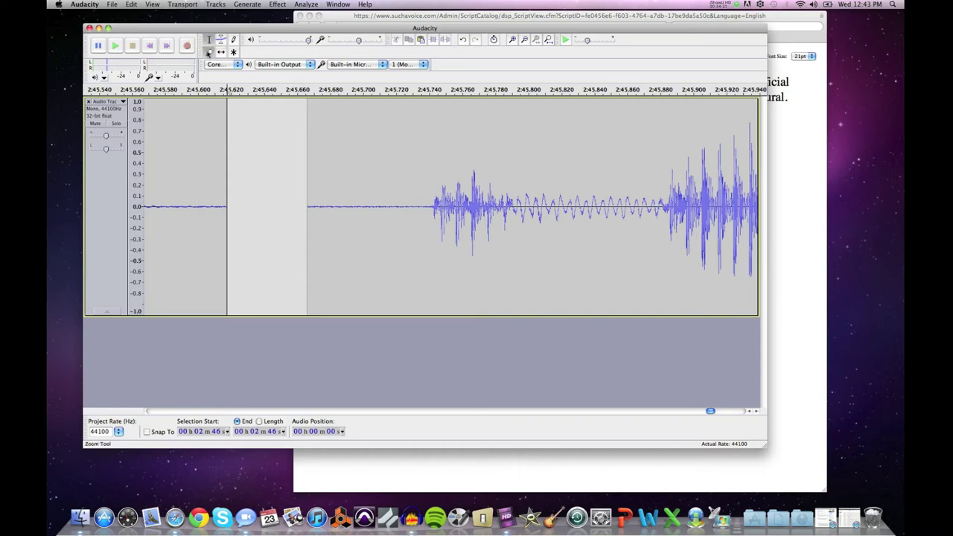
{"action": "left_click", "coordinate": [248, 125], "text": "shift"}
{"action": "left_click", "coordinate": [248, 125], "text": "shift"}
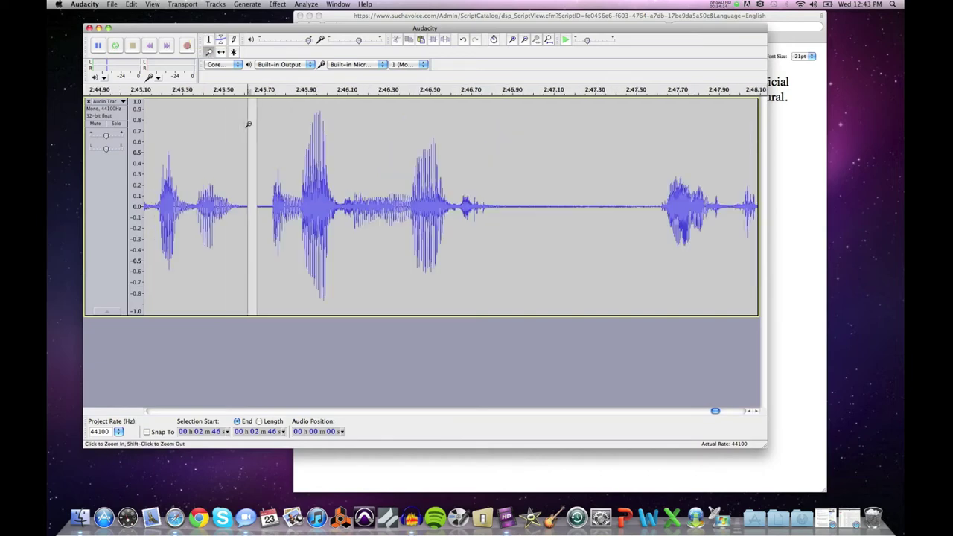
{"action": "left_click", "coordinate": [247, 125], "text": "shift"}
{"action": "left_click", "coordinate": [208, 40]}
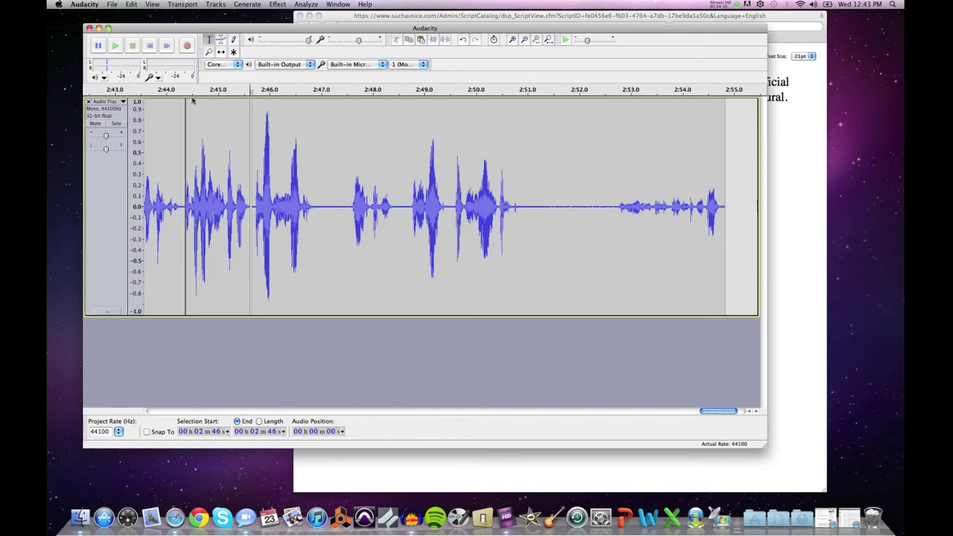
{"action": "left_click", "coordinate": [157, 136]}
{"action": "key", "text": "space"}
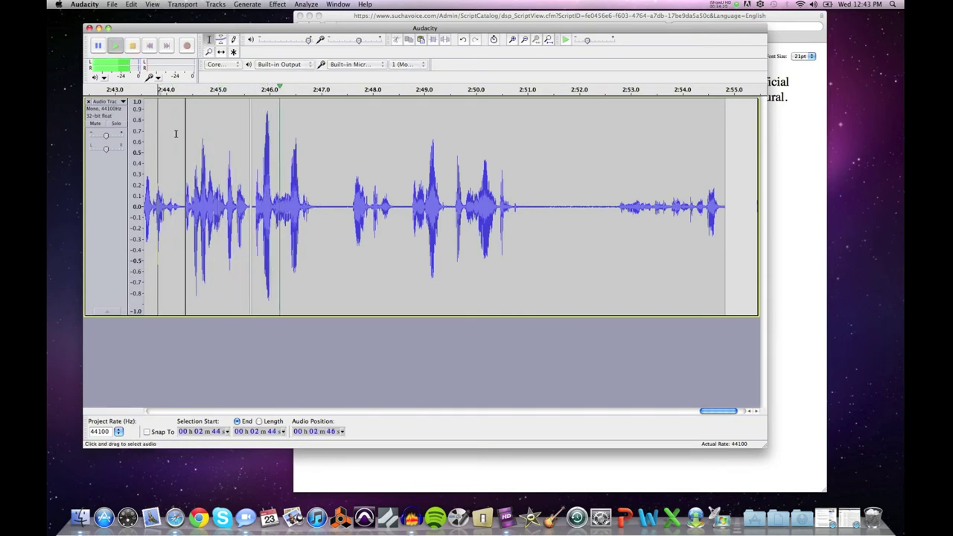
{"action": "key", "text": "space"}
Select the leftover silence at the start of the last clip, from about 2:45.664 to 2:45.718, and delete it.
{"action": "left_click", "coordinate": [261, 181]}
{"action": "left_click", "coordinate": [209, 51]}
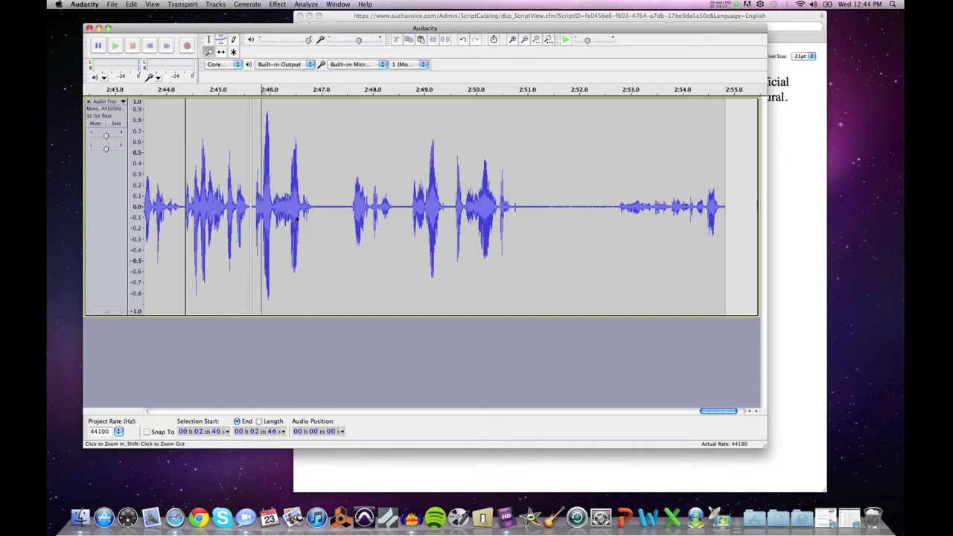
{"action": "left_click", "coordinate": [251, 201]}
{"action": "left_click", "coordinate": [250, 201]}
{"action": "left_click", "coordinate": [250, 201]}
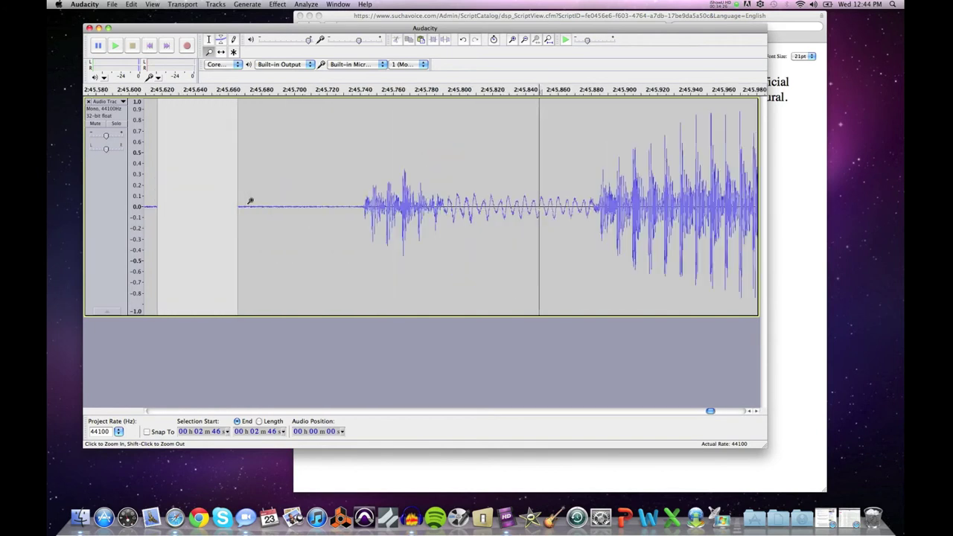
{"action": "left_click", "coordinate": [250, 201]}
{"action": "left_click", "coordinate": [250, 202]}
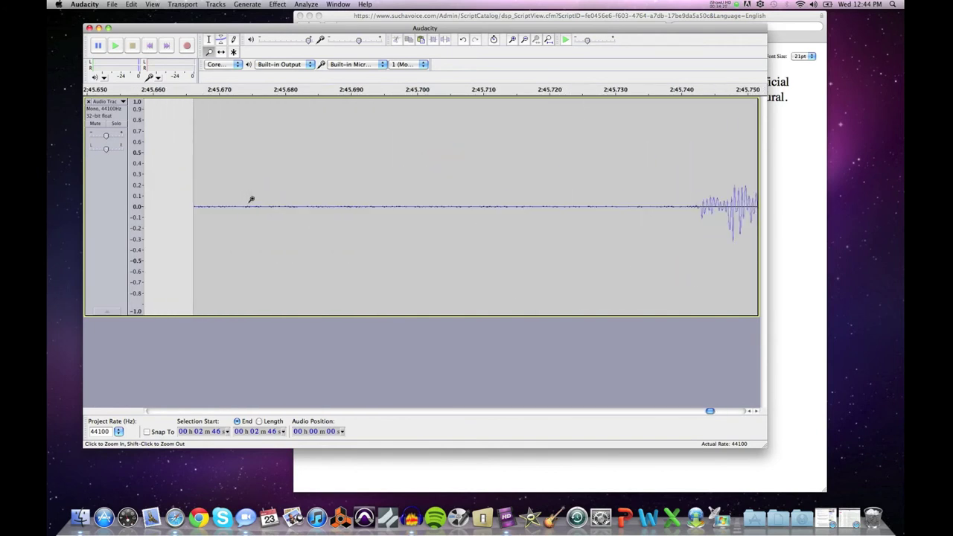
{"action": "left_click", "coordinate": [210, 41]}
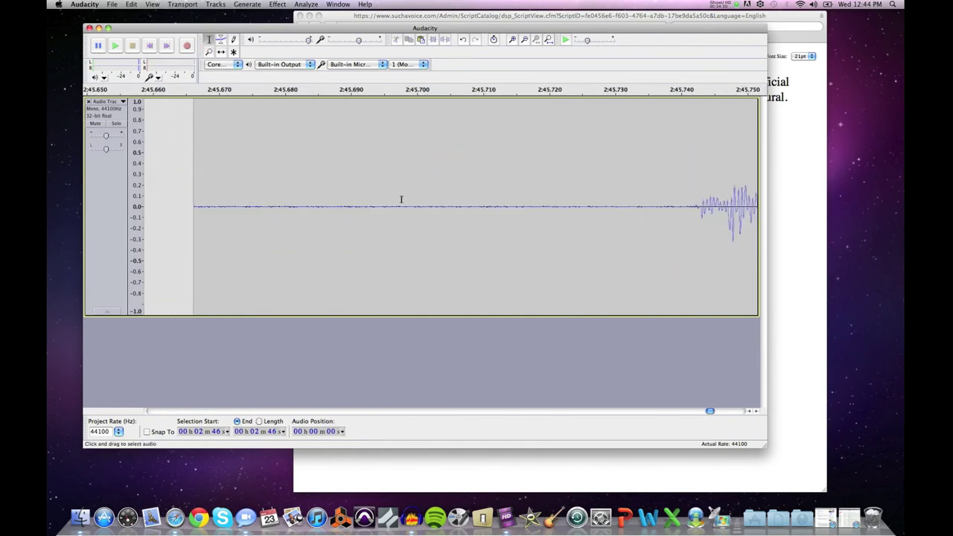
{"action": "left_click_drag", "start_coordinate": [536, 205], "coordinate": [178, 182]}
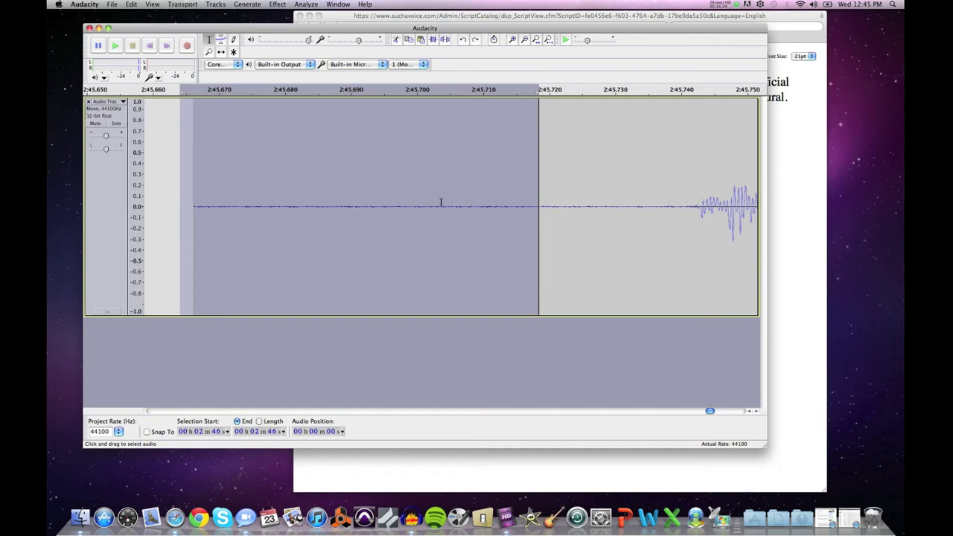
{"action": "left_click", "coordinate": [132, 4]}
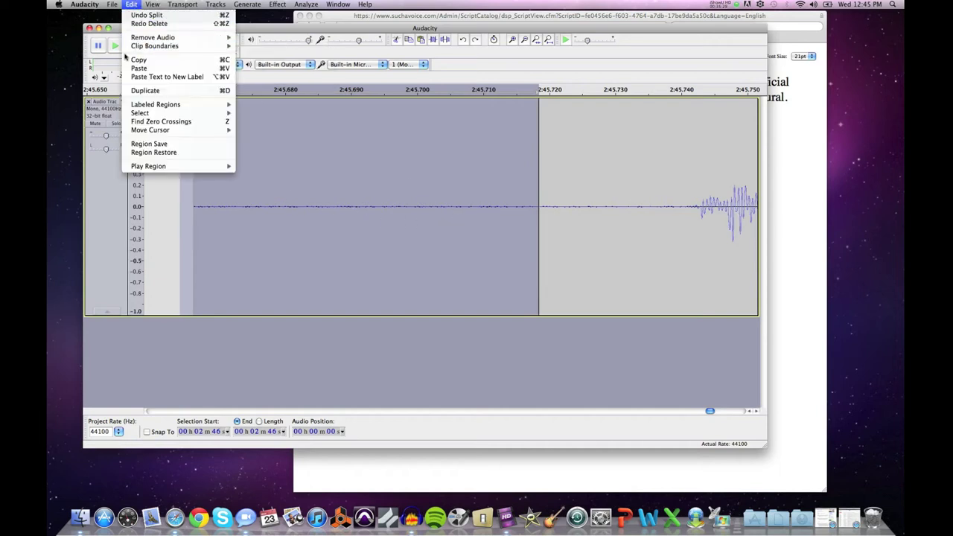
{"action": "left_click", "coordinate": [368, 172]}
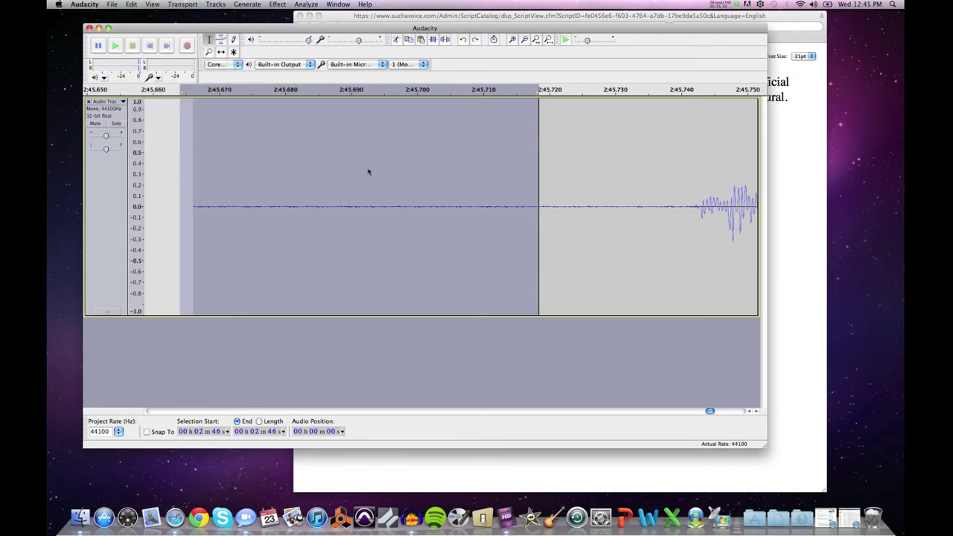
{"action": "key", "text": "Delete"}
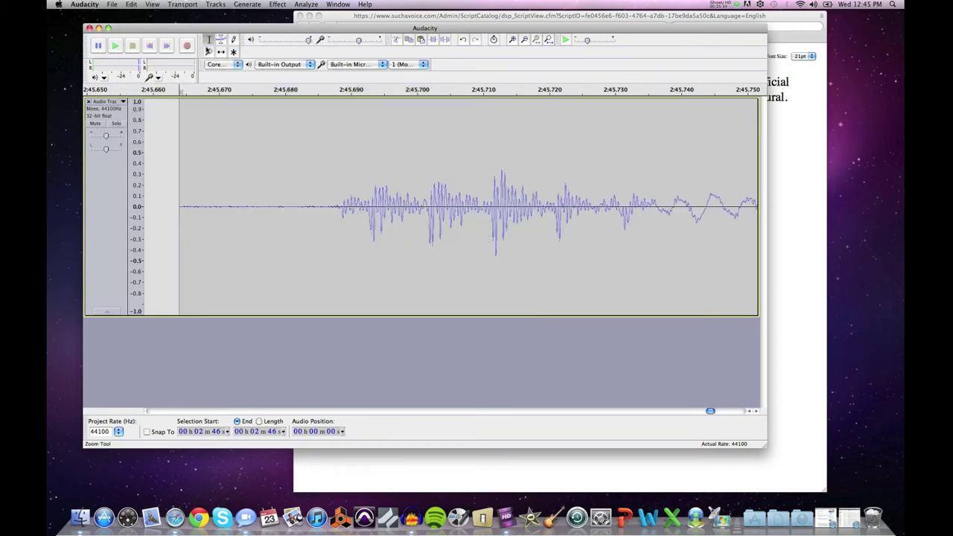
Play the narration from about 2:44.8 across the trimmed gap to check the pause.
{"action": "left_click", "coordinate": [209, 51]}
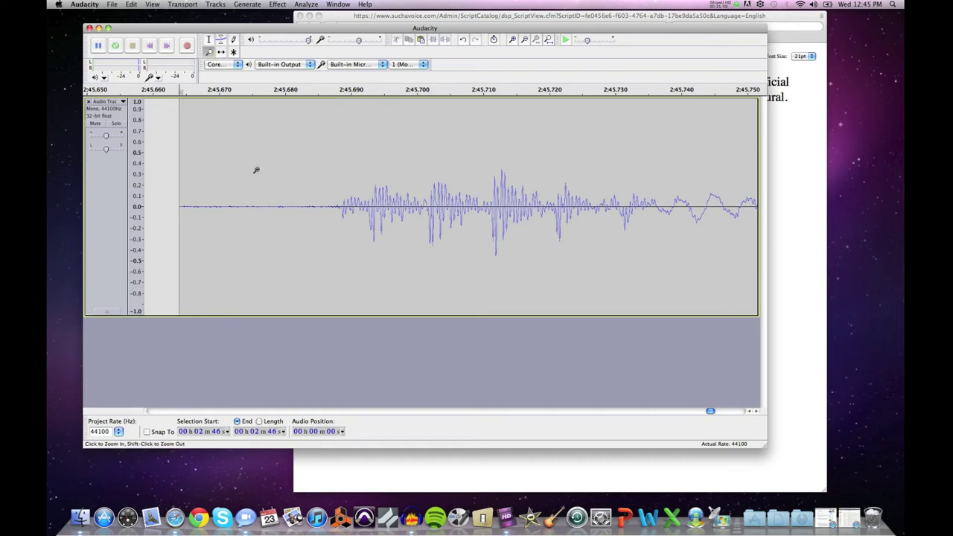
{"action": "left_click", "coordinate": [256, 170], "text": "shift"}
{"action": "left_click", "coordinate": [257, 170], "text": "shift"}
{"action": "left_click", "coordinate": [255, 170], "text": "shift"}
{"action": "left_click", "coordinate": [256, 170], "text": "shift"}
{"action": "left_click", "coordinate": [255, 168], "text": "shift"}
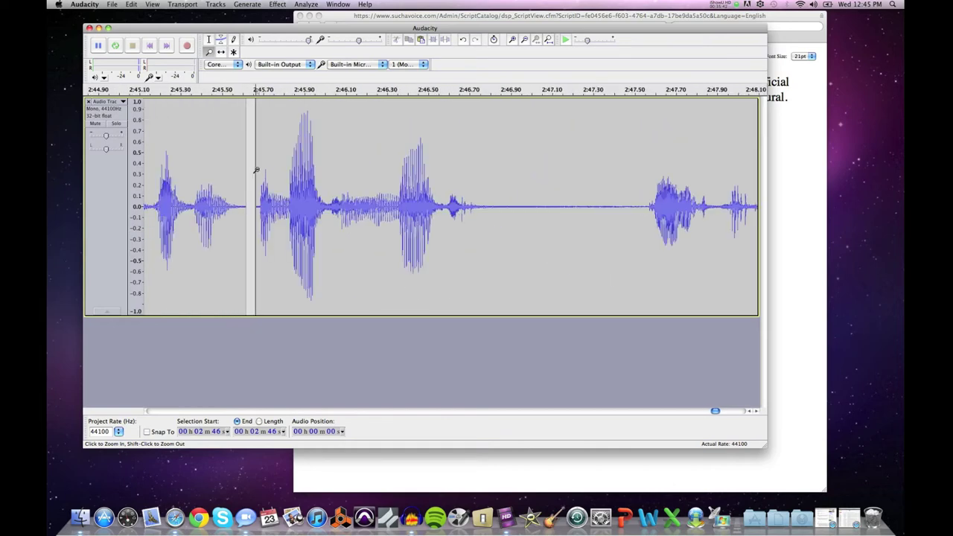
{"action": "left_click", "coordinate": [253, 159], "text": "shift"}
{"action": "left_click", "coordinate": [208, 38]}
{"action": "left_click", "coordinate": [170, 149]}
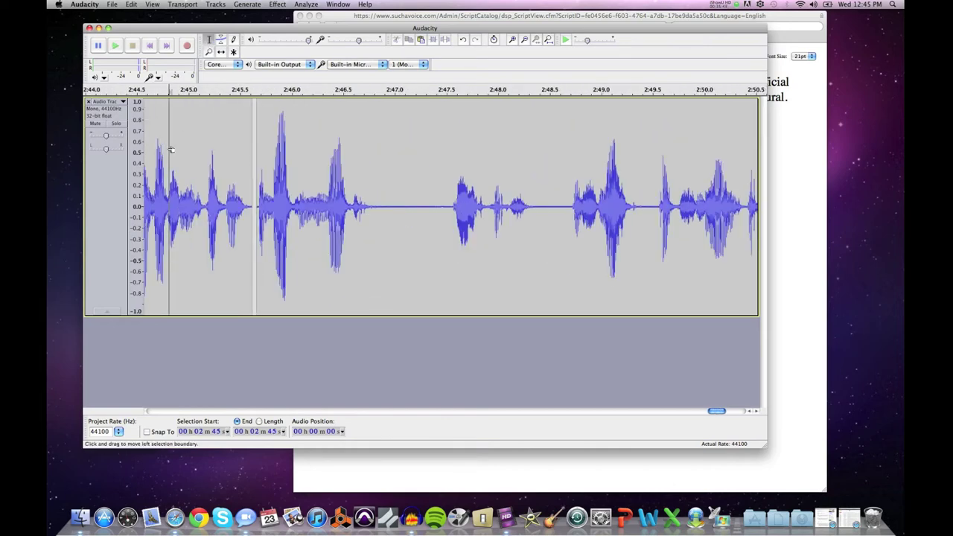
{"action": "key", "text": "space"}
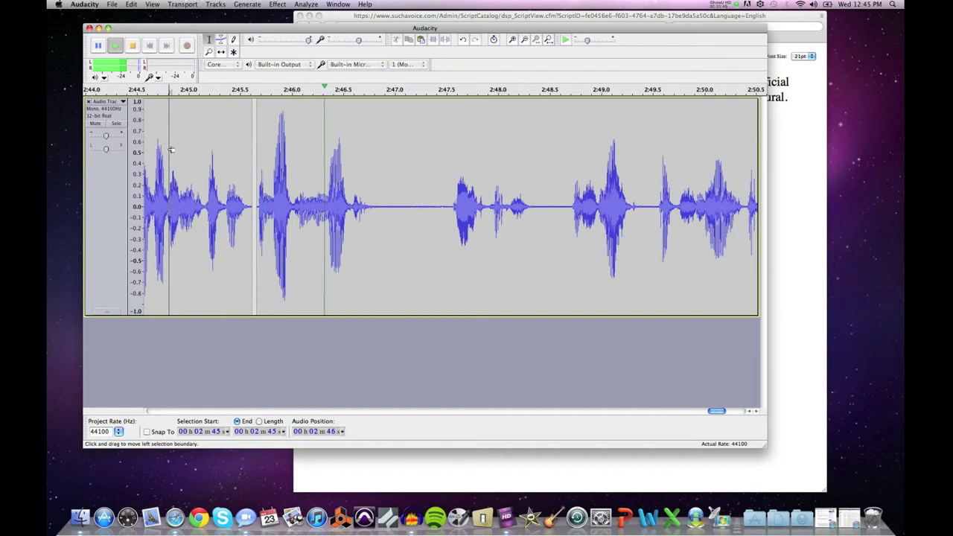
{"action": "key", "text": "space"}
Shift the clip after 2:45.6 slightly later to widen the pause, and play from about 2:44.6 to check it.
{"action": "left_click", "coordinate": [220, 52]}
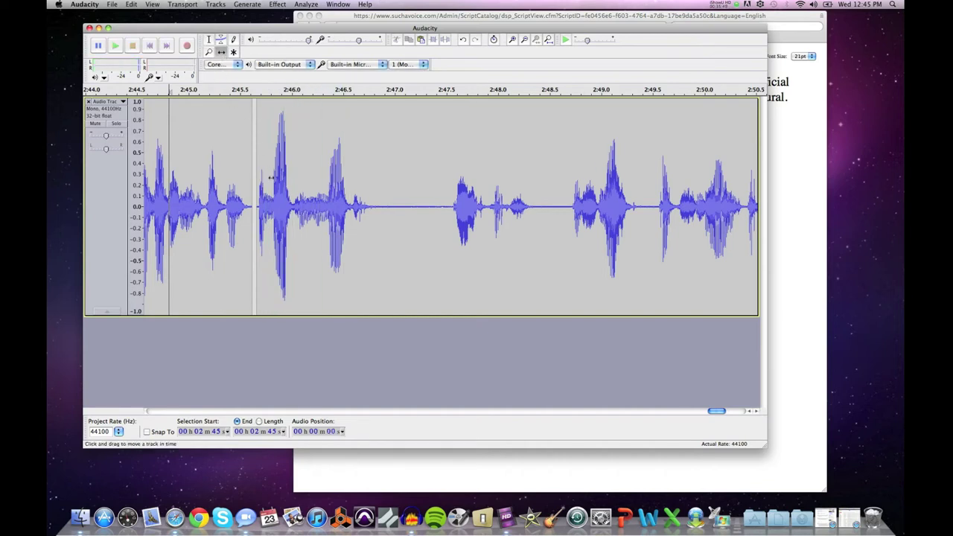
{"action": "left_click_drag", "start_coordinate": [274, 187], "coordinate": [276, 188]}
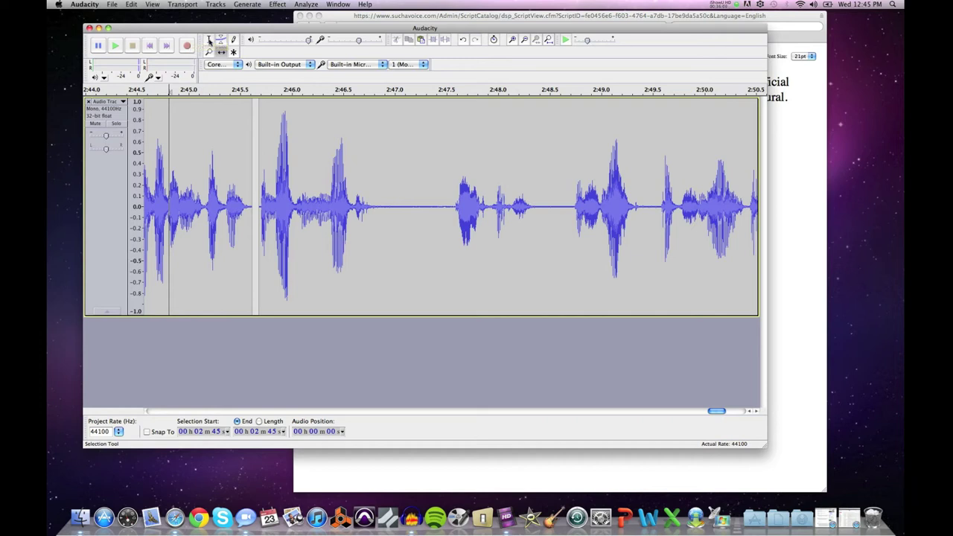
{"action": "left_click", "coordinate": [209, 41]}
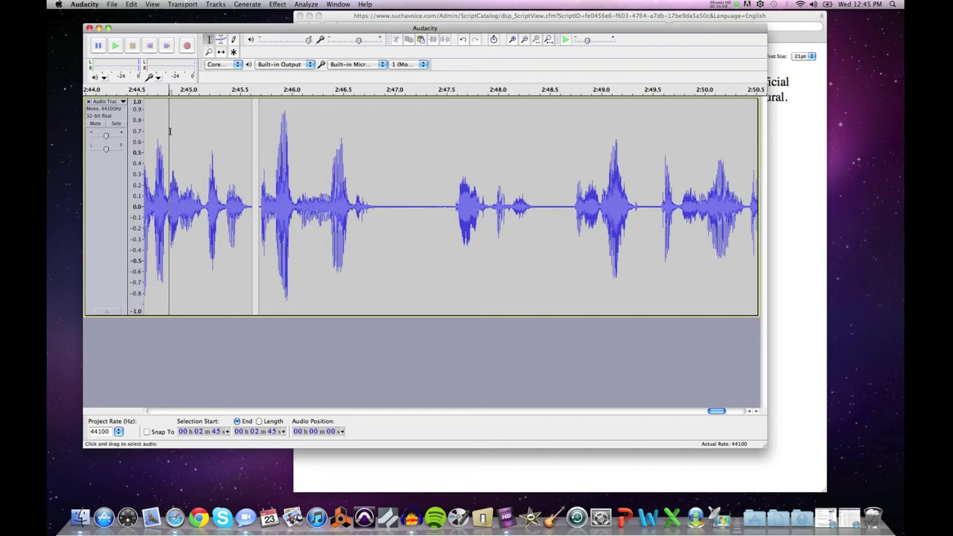
{"action": "left_click", "coordinate": [150, 147]}
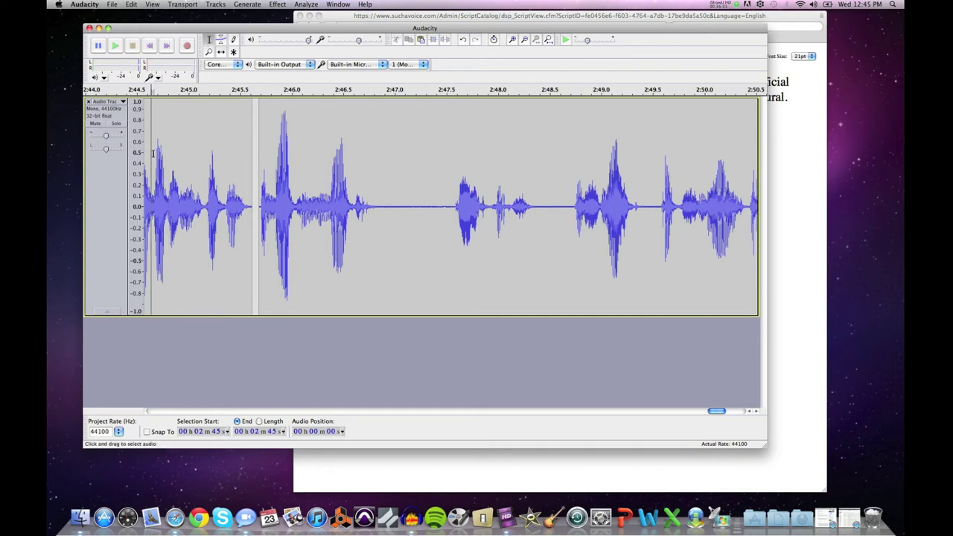
{"action": "key", "text": "space"}
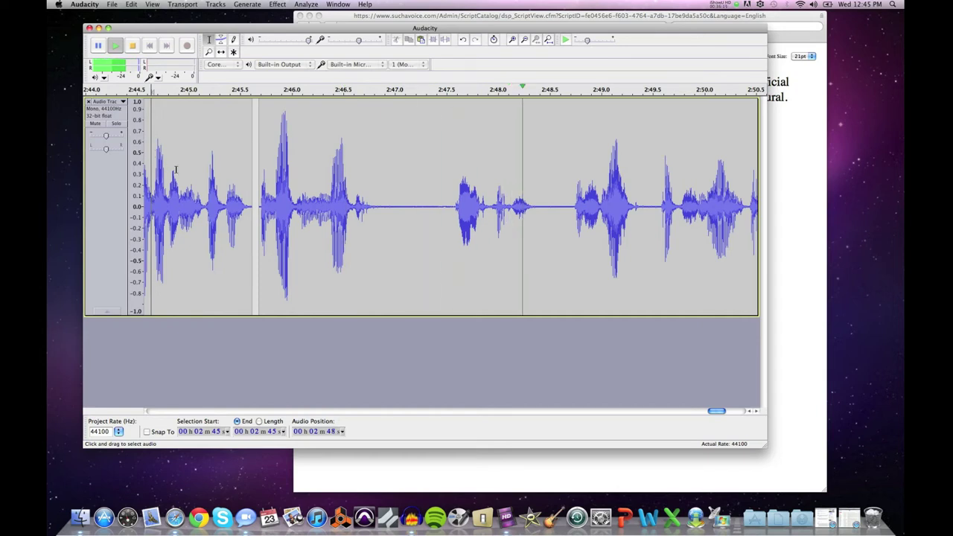
{"action": "key", "text": "space"}
Play the last clip from about 2:46.2 to check the pause before its next phrase.
{"action": "left_click", "coordinate": [211, 52]}
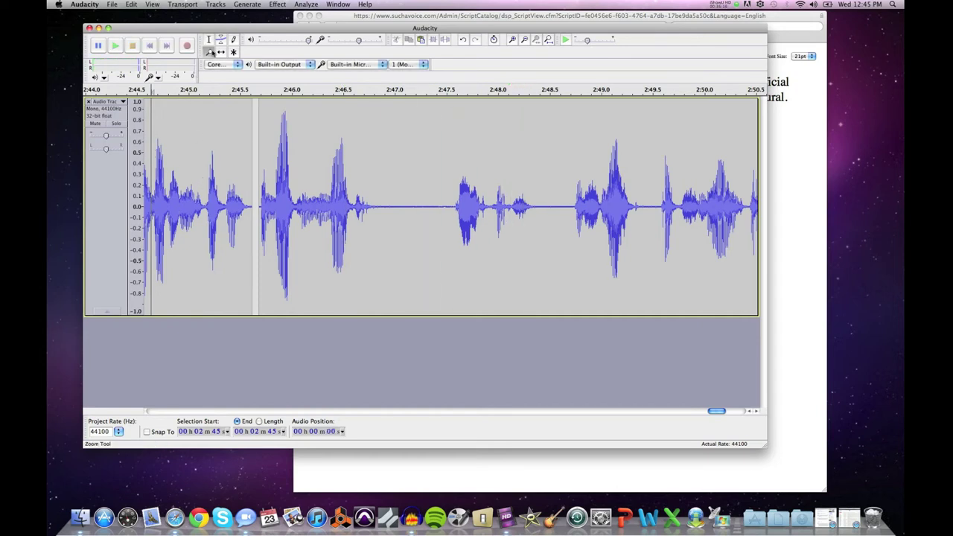
{"action": "left_click", "coordinate": [242, 129], "text": "shift"}
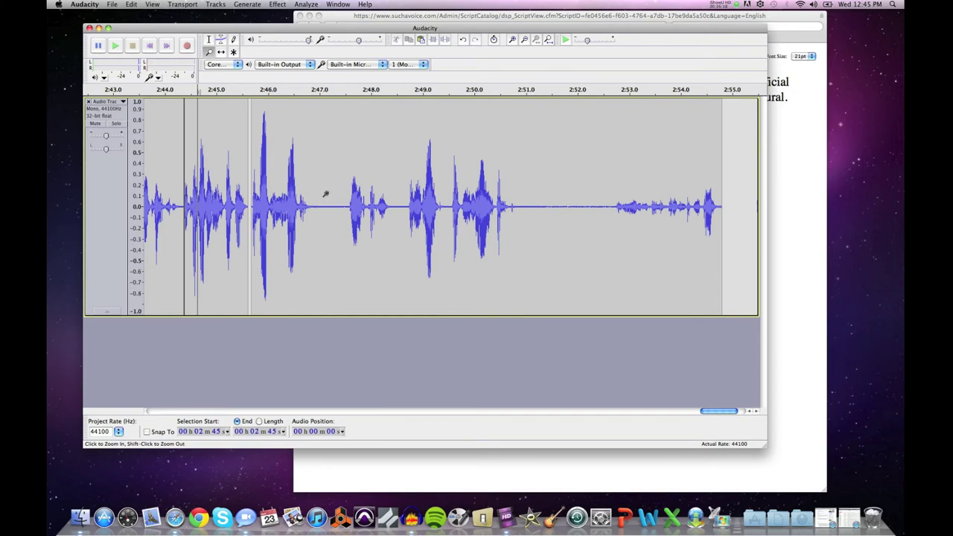
{"action": "left_click", "coordinate": [209, 39]}
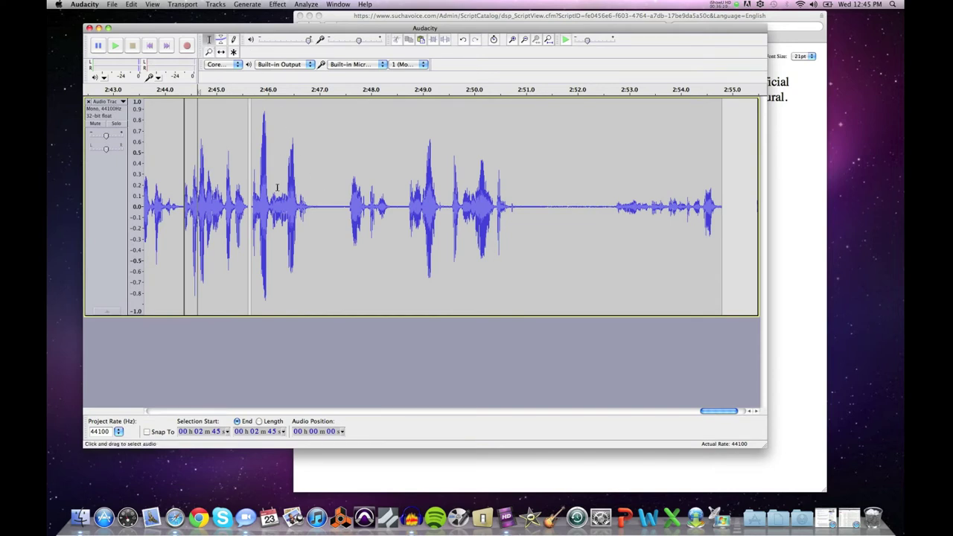
{"action": "left_click", "coordinate": [280, 188]}
{"action": "key", "text": "space"}
{"action": "key", "text": "space"}
Split off and delete the silence from about 2:46.9 to 2:47.5, and move the last clip to start at about 2:48.
{"action": "left_click", "coordinate": [315, 207]}
{"action": "left_click_drag", "start_coordinate": [316, 207], "coordinate": [342, 207]}
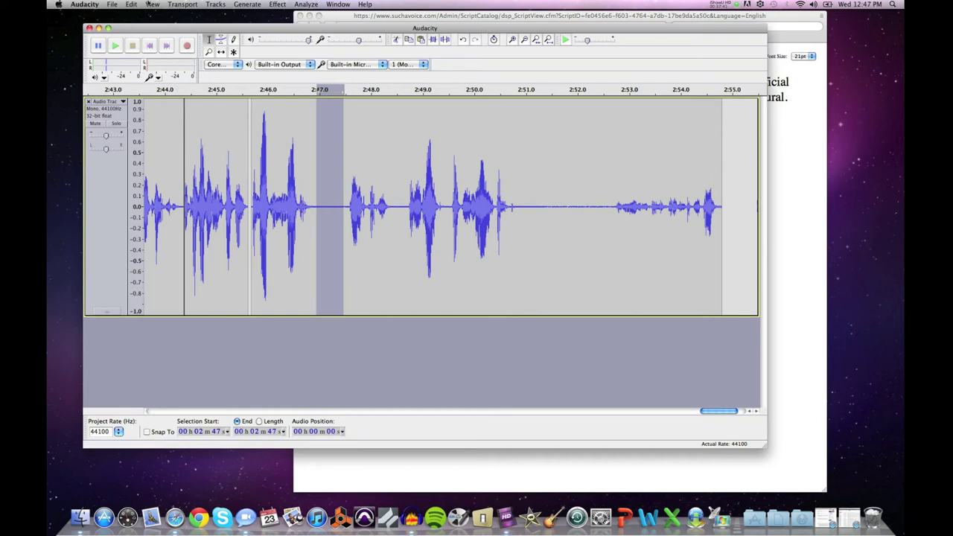
{"action": "left_click", "coordinate": [131, 5]}
{"action": "mouse_move", "coordinate": [140, 47]}
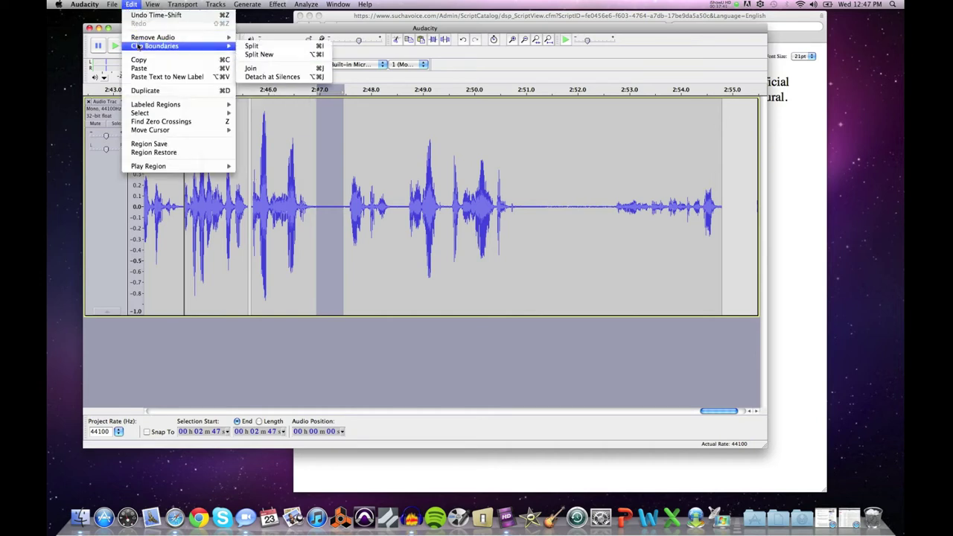
{"action": "left_click", "coordinate": [260, 49]}
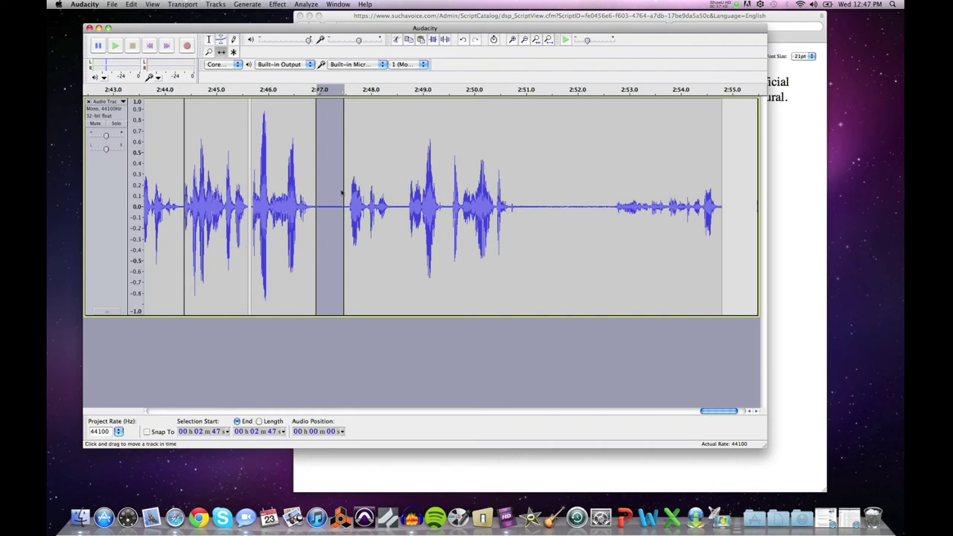
{"action": "mouse_move", "coordinate": [371, 234]}
{"action": "left_mouse_down"}
{"action": "mouse_move", "coordinate": [419, 233]}
{"action": "mouse_move", "coordinate": [386, 224]}
{"action": "left_mouse_up"}
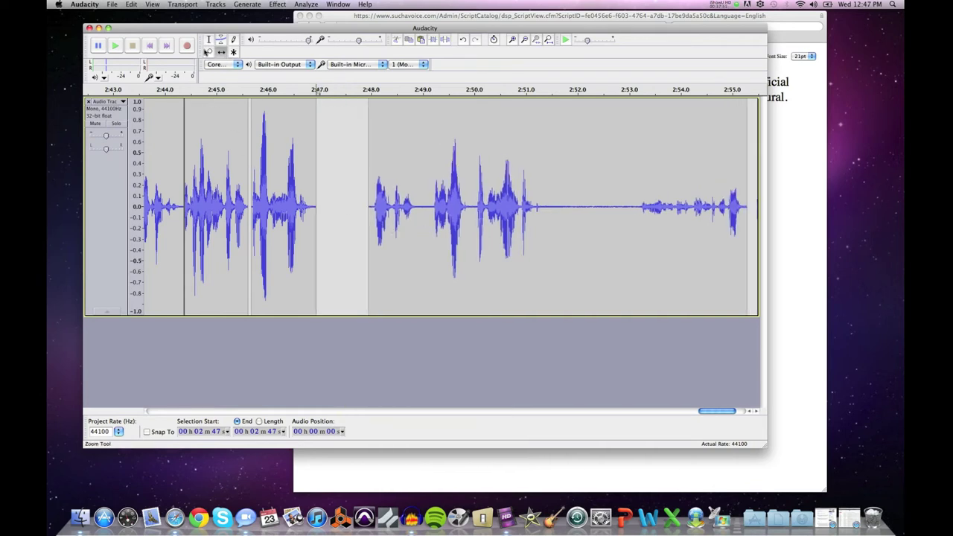
Play the separated last clip from its start at about 2:48 to check which phrase it contains.
{"action": "left_click", "coordinate": [209, 40]}
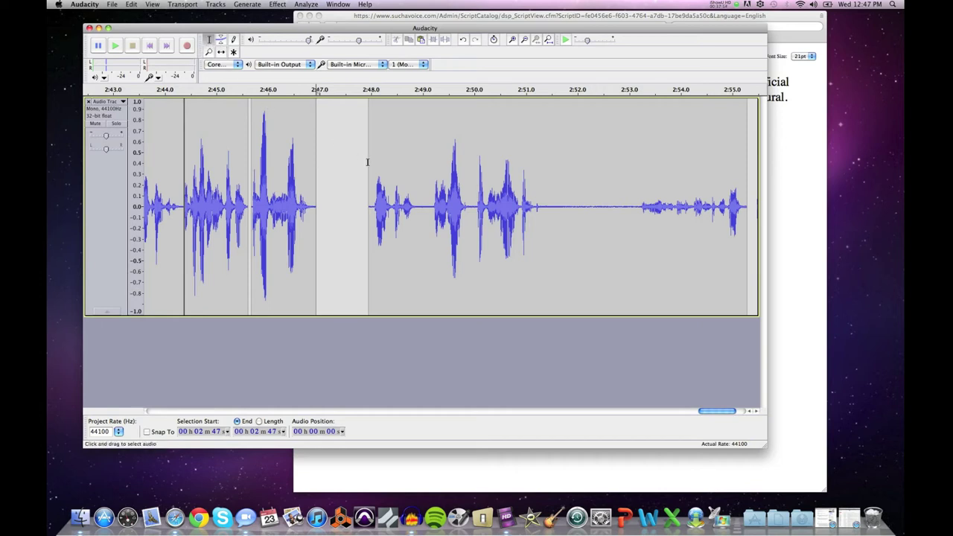
{"action": "left_click", "coordinate": [366, 162]}
{"action": "key", "text": "space"}
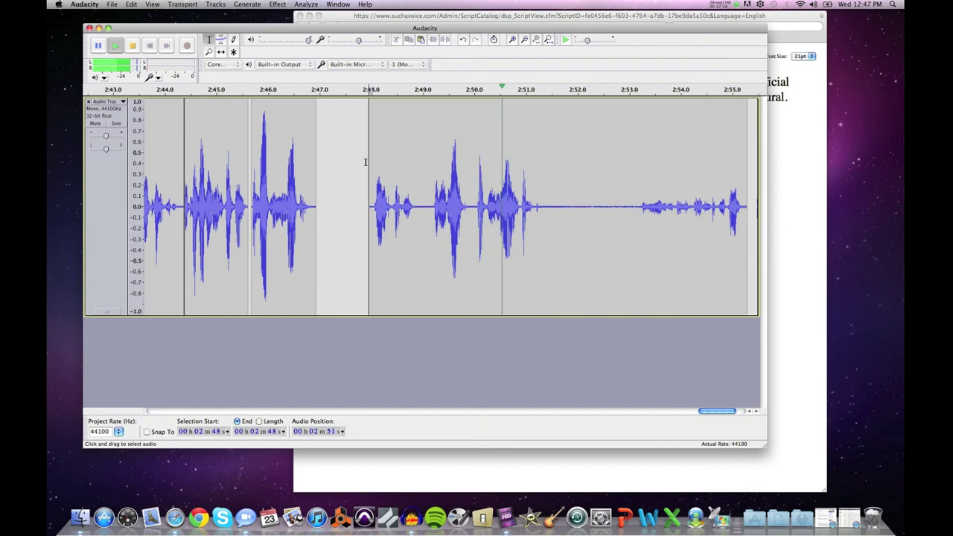
{"action": "key", "text": "space"}
Return to the first part of the recording and play the phrase that starts at about 16 s.
{"action": "left_click", "coordinate": [208, 52]}
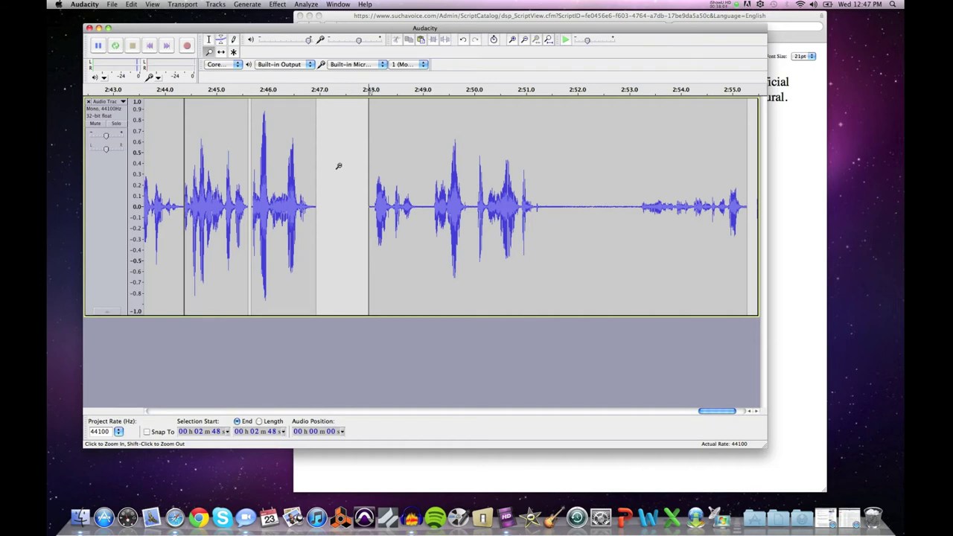
{"action": "left_click", "coordinate": [338, 167], "text": "shift"}
{"action": "left_click", "coordinate": [339, 166], "text": "shift"}
{"action": "left_click", "coordinate": [339, 166], "text": "shift"}
{"action": "left_click", "coordinate": [338, 166], "text": "shift"}
{"action": "left_click", "coordinate": [339, 166], "text": "shift"}
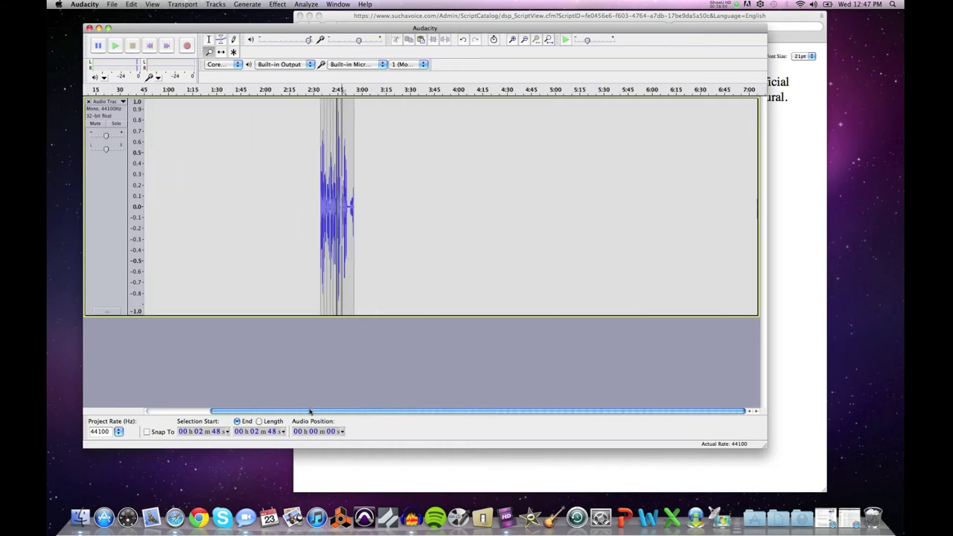
{"action": "left_click_drag", "start_coordinate": [310, 411], "coordinate": [240, 410]}
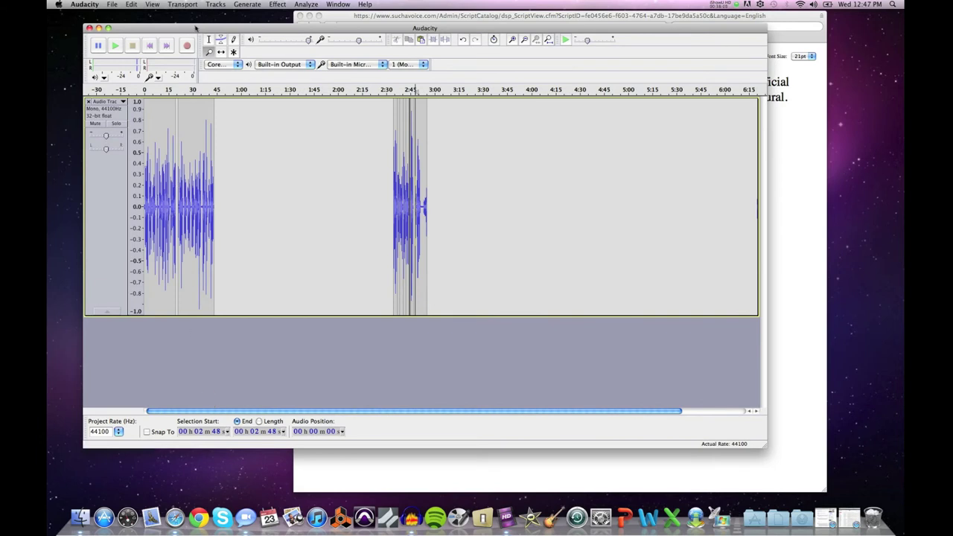
{"action": "left_click", "coordinate": [171, 150]}
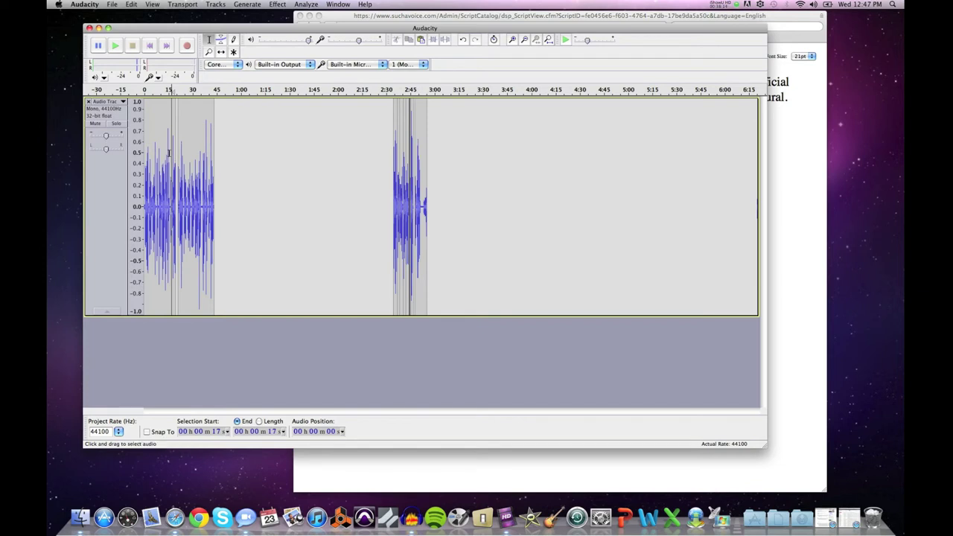
{"action": "left_click", "coordinate": [169, 153]}
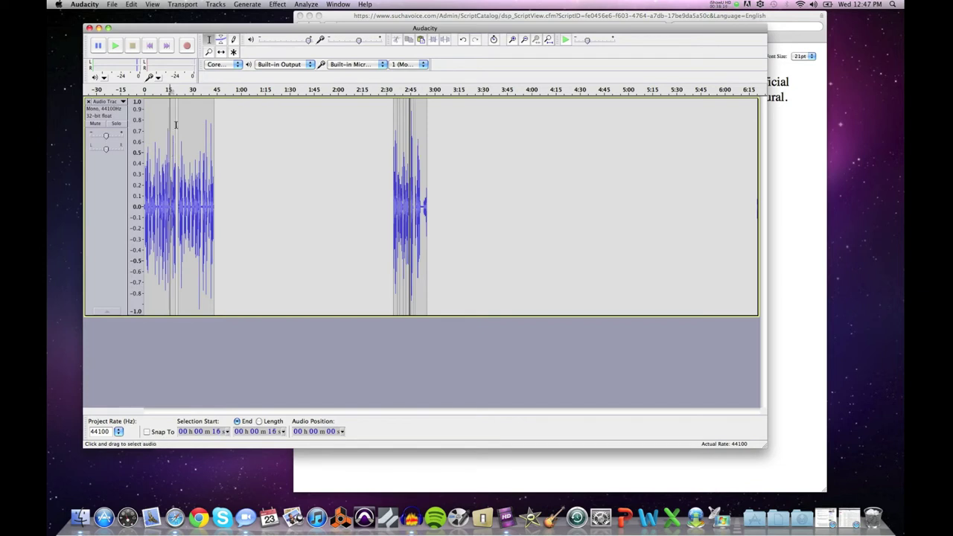
{"action": "left_click", "coordinate": [208, 52]}
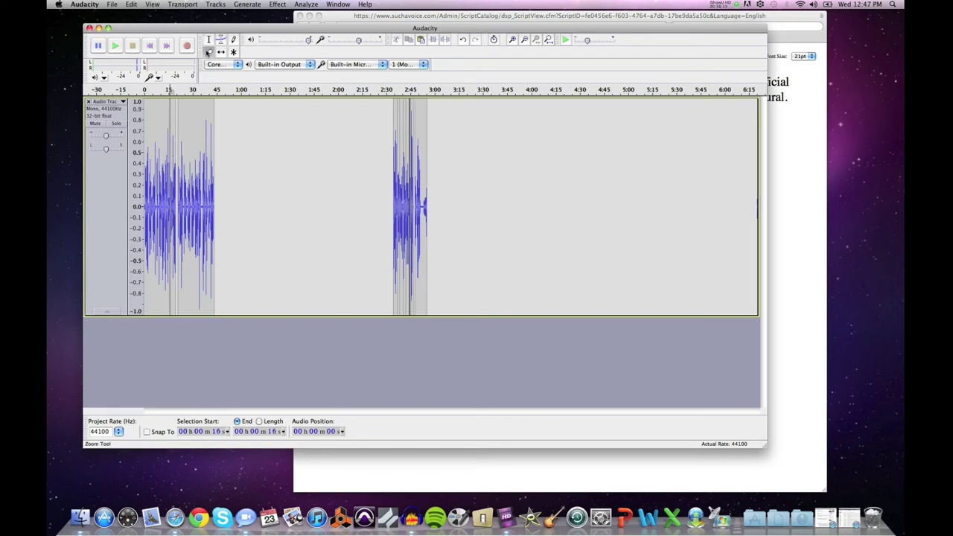
{"action": "left_click", "coordinate": [167, 159]}
{"action": "left_click", "coordinate": [167, 159]}
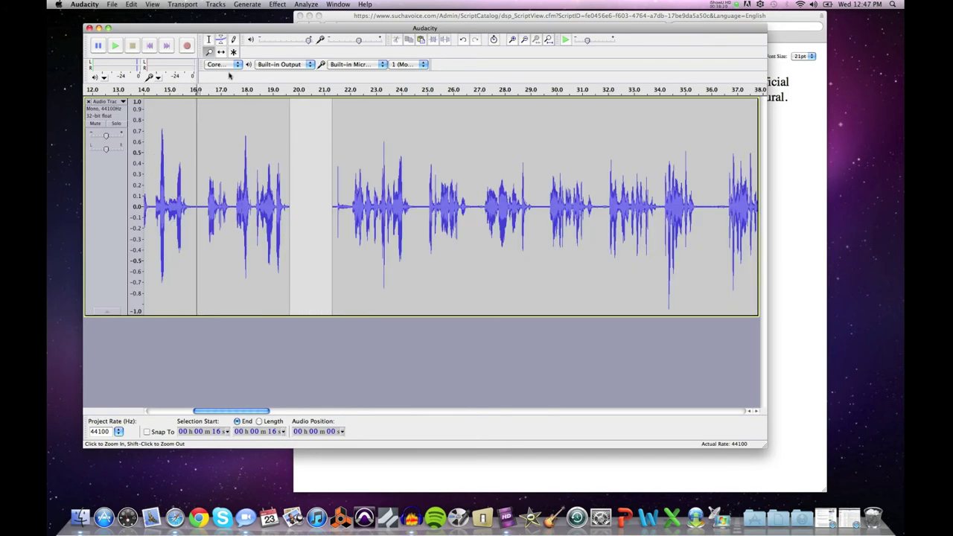
{"action": "left_click", "coordinate": [209, 41]}
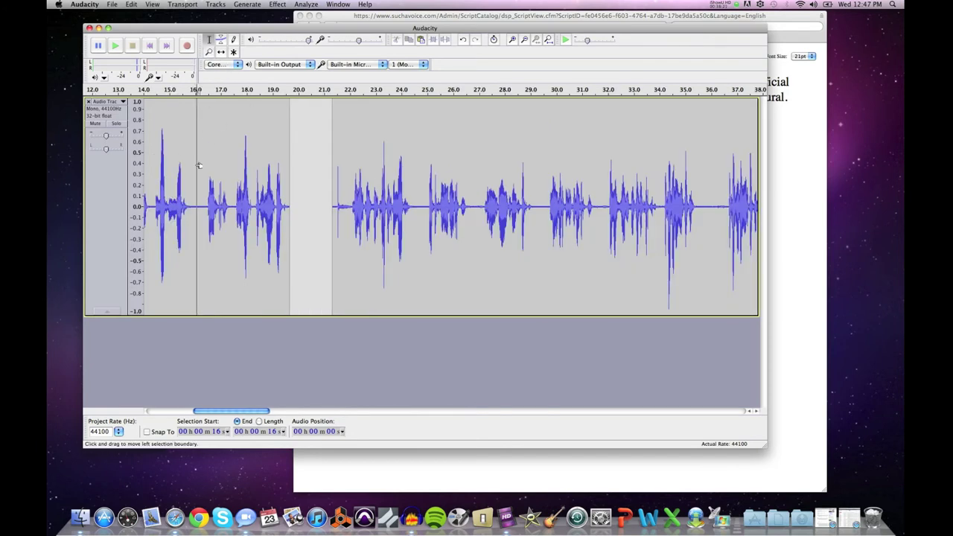
{"action": "key", "text": "space"}
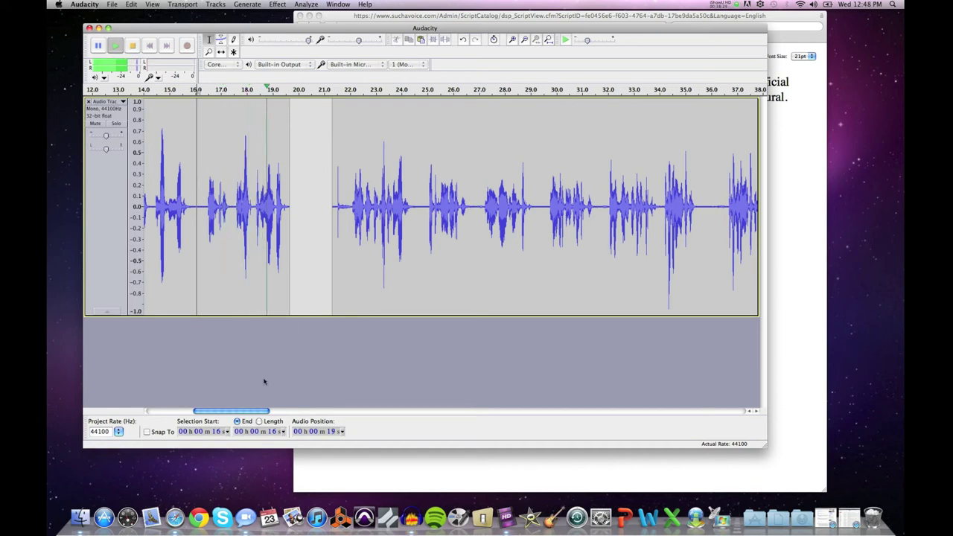
{"action": "key", "text": "space"}
Play the final phrase of the first recorded section from about 40 s.
{"action": "left_click_drag", "start_coordinate": [249, 413], "coordinate": [309, 414]}
{"action": "left_click", "coordinate": [350, 164]}
{"action": "key", "text": "space"}
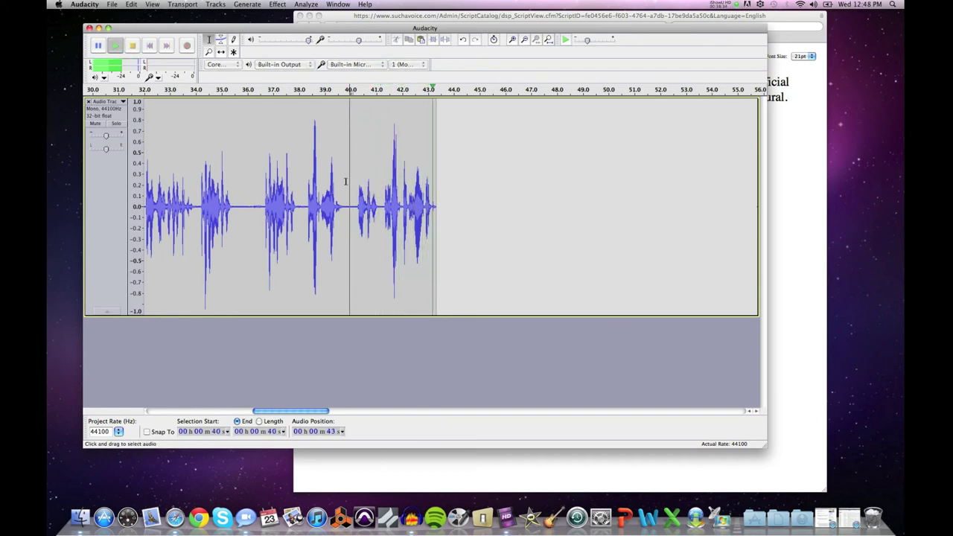
Select the phrase from about 40 s to just past the section's end at 43.6 s and copy it.
{"action": "mouse_move", "coordinate": [306, 410]}
{"action": "left_mouse_down"}
{"action": "mouse_move", "coordinate": [320, 411]}
{"action": "mouse_move", "coordinate": [311, 411]}
{"action": "left_mouse_up"}
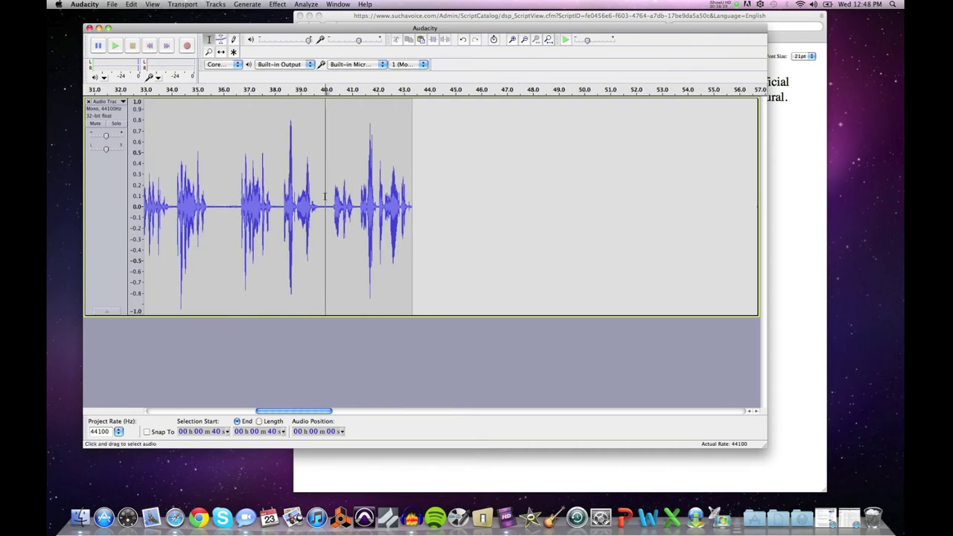
{"action": "left_click", "coordinate": [326, 196]}
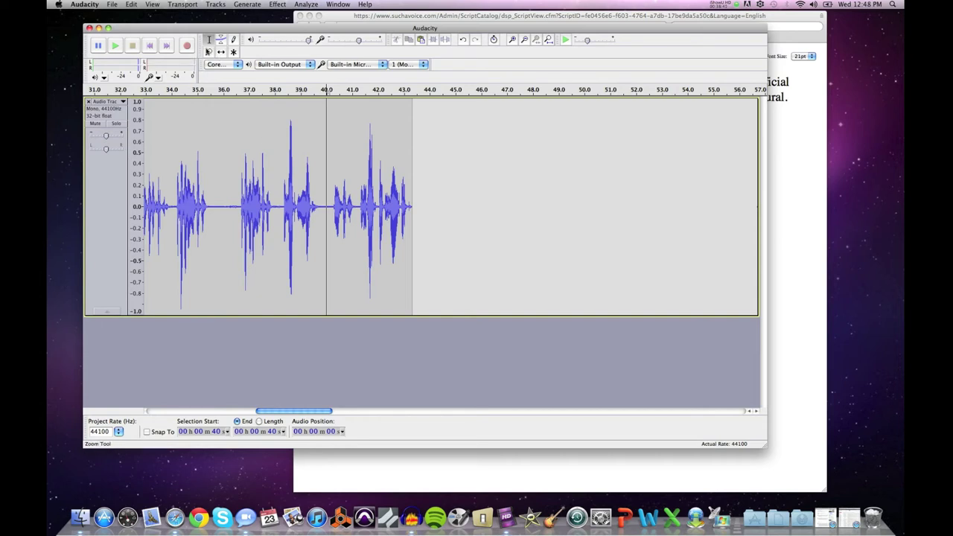
{"action": "left_click_drag", "start_coordinate": [326, 180], "coordinate": [420, 189]}
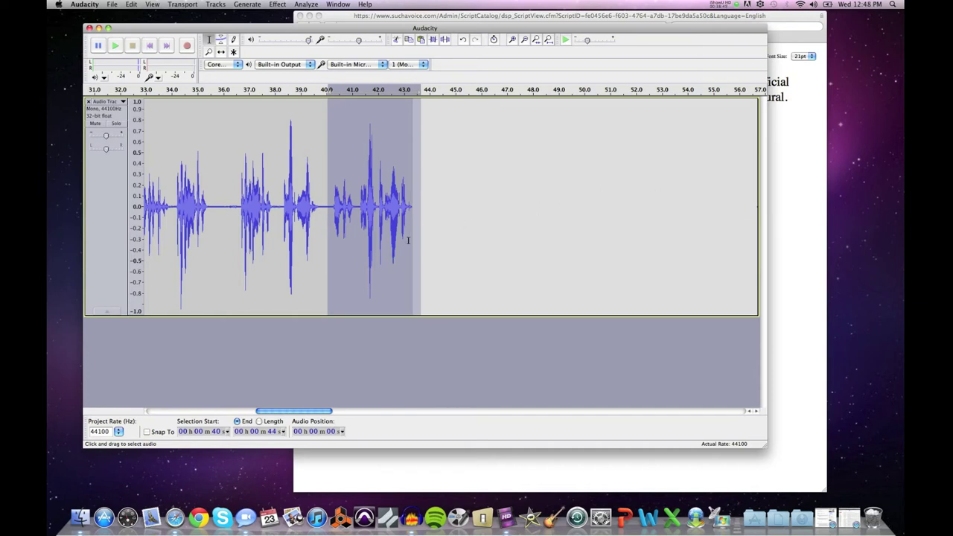
{"action": "left_click", "coordinate": [131, 4]}
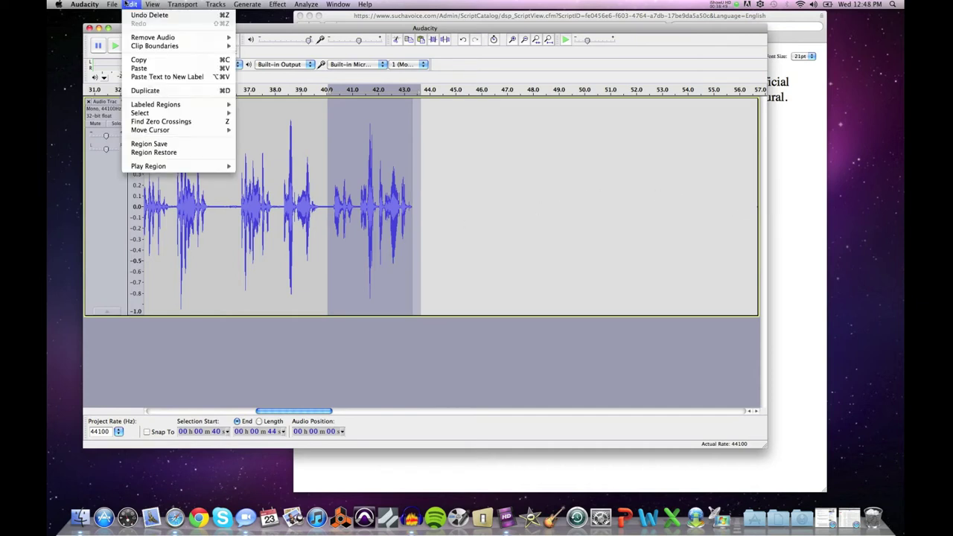
{"action": "left_click", "coordinate": [137, 63]}
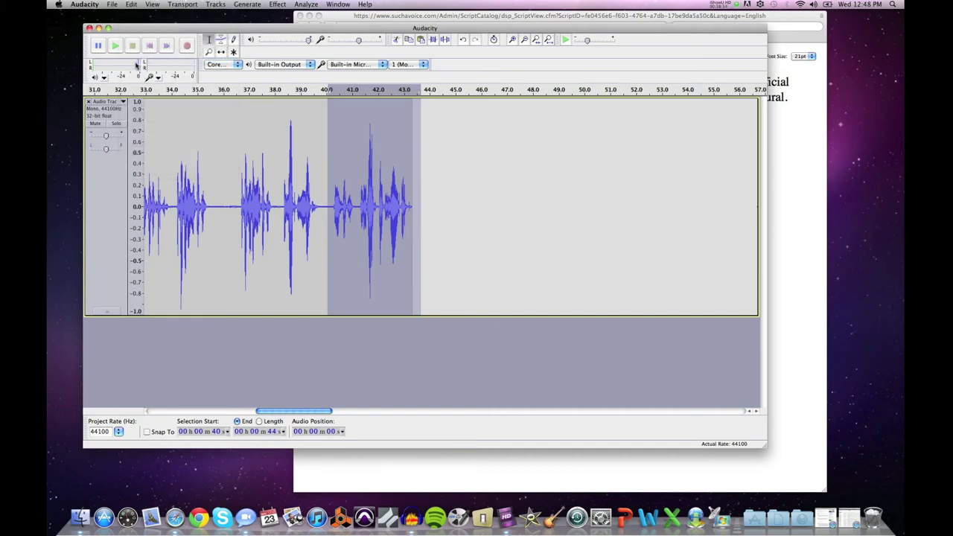
Paste the copied phrase into the empty stretch after the last clip, at about 2:58.
{"action": "left_click", "coordinate": [211, 54]}
{"action": "left_click", "coordinate": [266, 162], "text": "shift"}
{"action": "left_click", "coordinate": [267, 162], "text": "shift"}
{"action": "left_click", "coordinate": [266, 163], "text": "shift"}
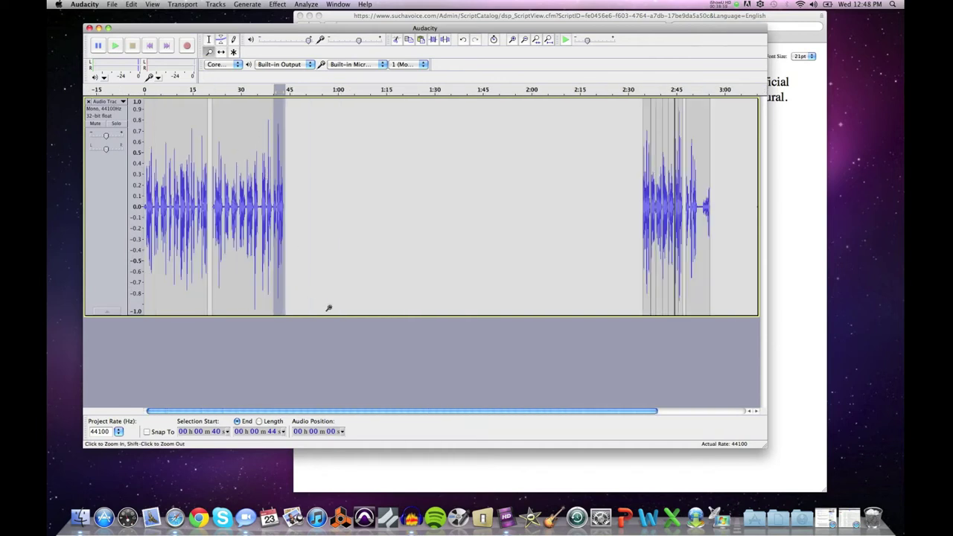
{"action": "left_click_drag", "start_coordinate": [356, 412], "coordinate": [443, 413]}
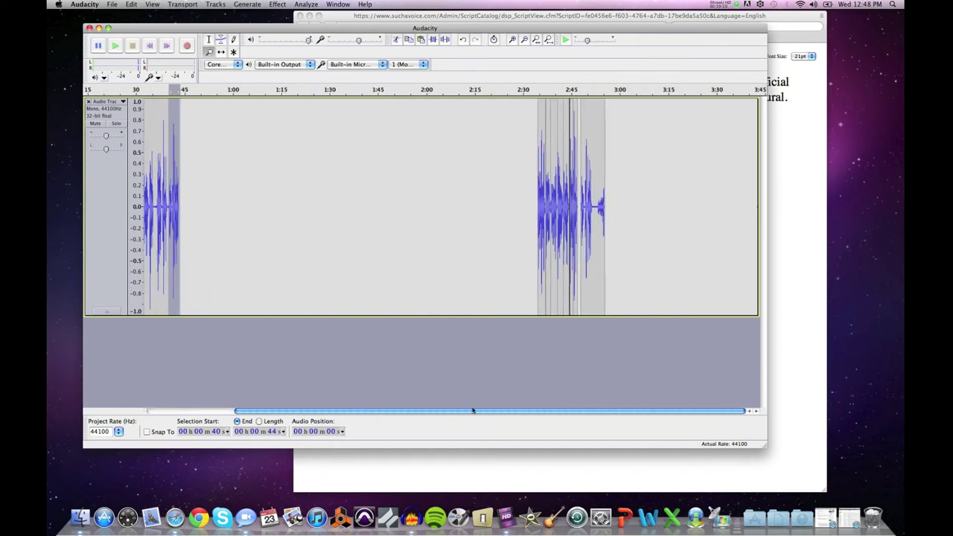
{"action": "left_click", "coordinate": [208, 39]}
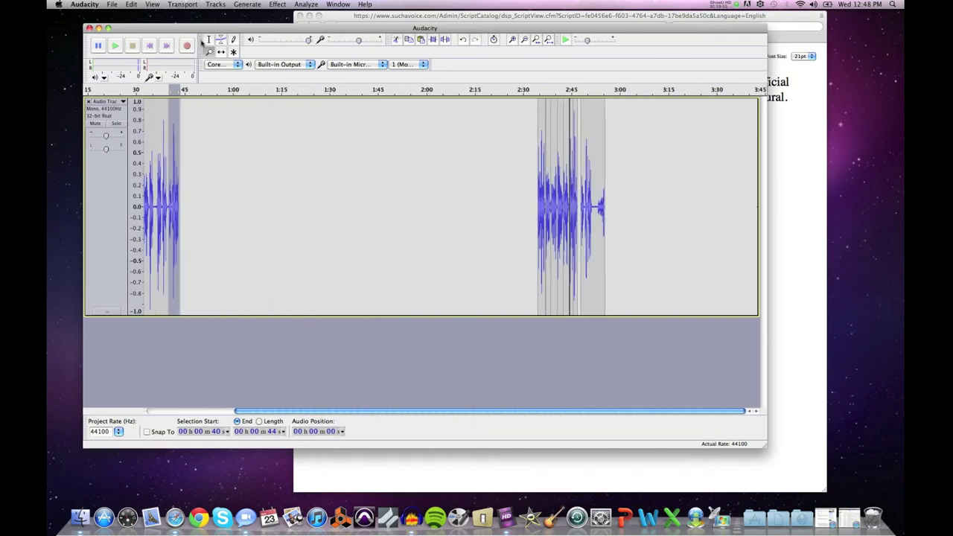
{"action": "left_click", "coordinate": [614, 146]}
{"action": "left_click", "coordinate": [209, 52]}
{"action": "left_click", "coordinate": [607, 155]}
{"action": "left_click", "coordinate": [606, 155]}
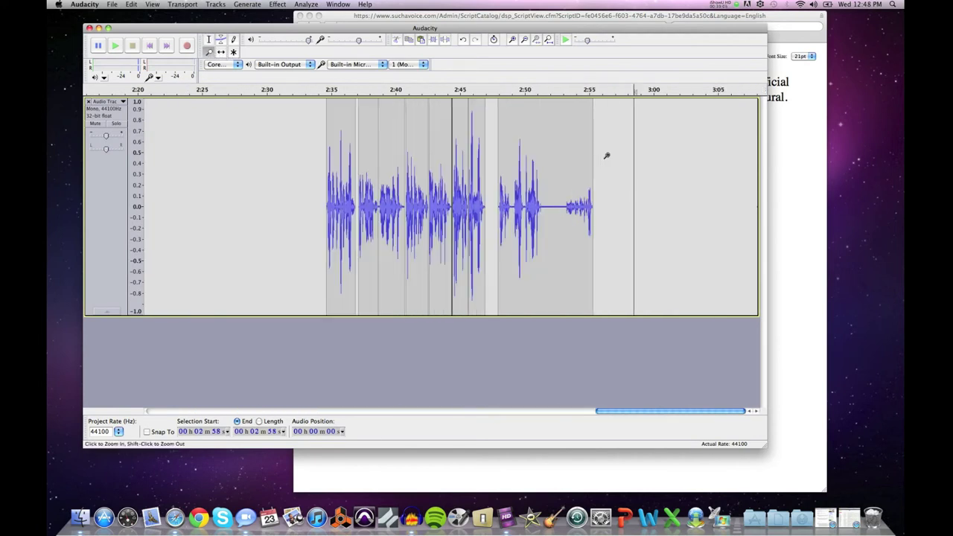
{"action": "left_click", "coordinate": [210, 40]}
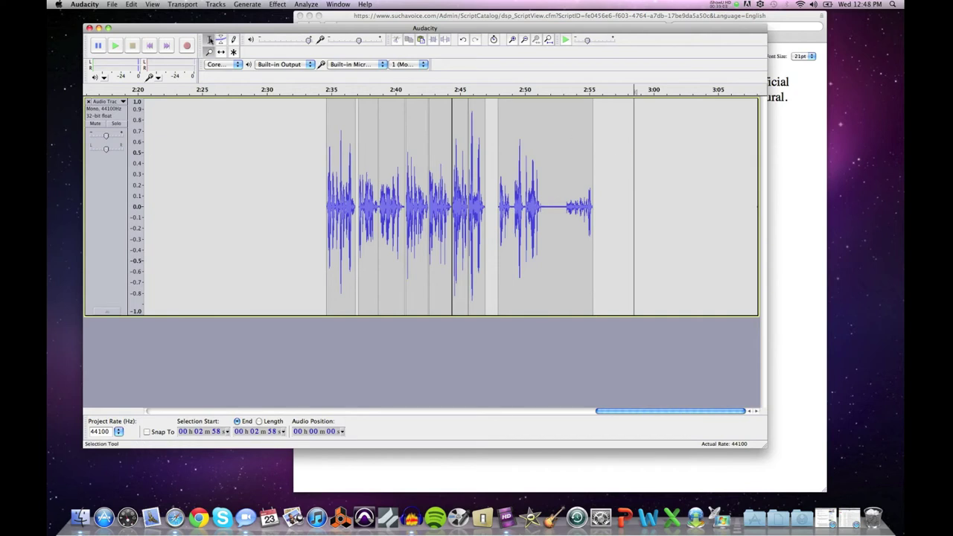
{"action": "left_click", "coordinate": [628, 177]}
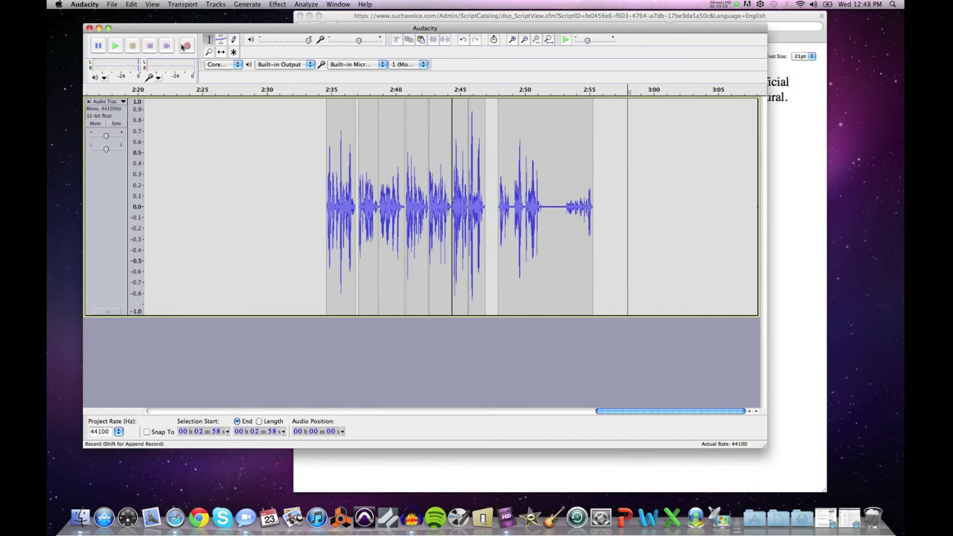
{"action": "left_click", "coordinate": [130, 5]}
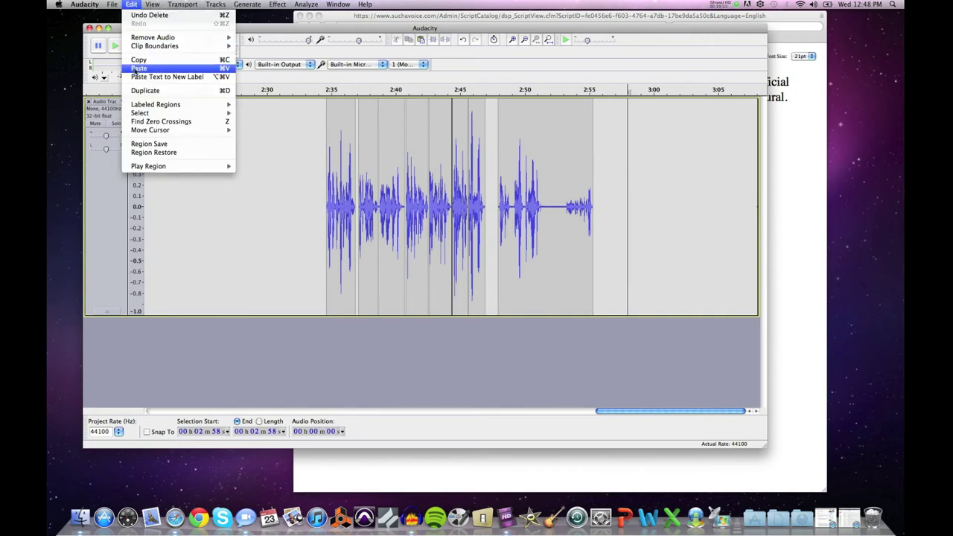
{"action": "left_click", "coordinate": [149, 14]}
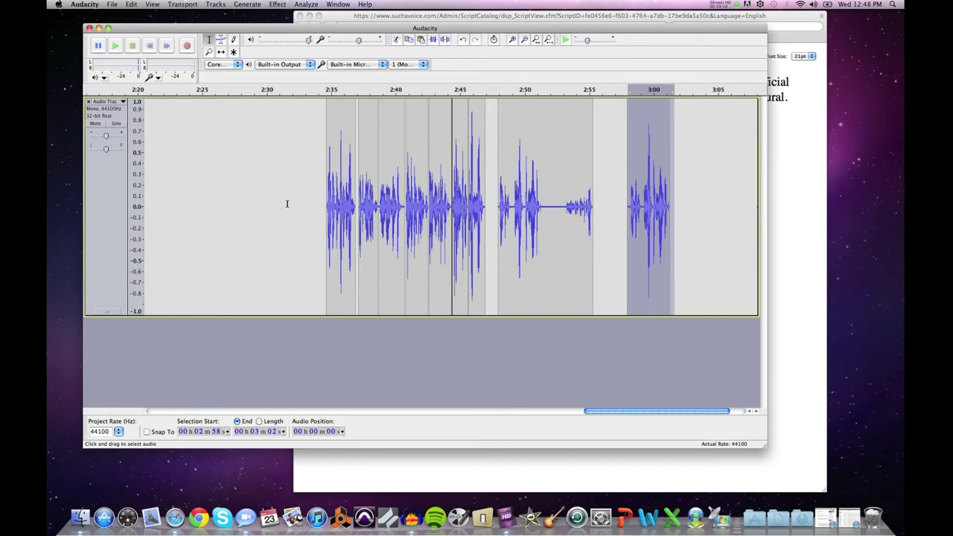
Play the ending from about 2:46, the pasted phrase at 2:58 and the clip at 2:48 to compare their delivery.
{"action": "left_click", "coordinate": [470, 196]}
{"action": "key", "text": "space"}
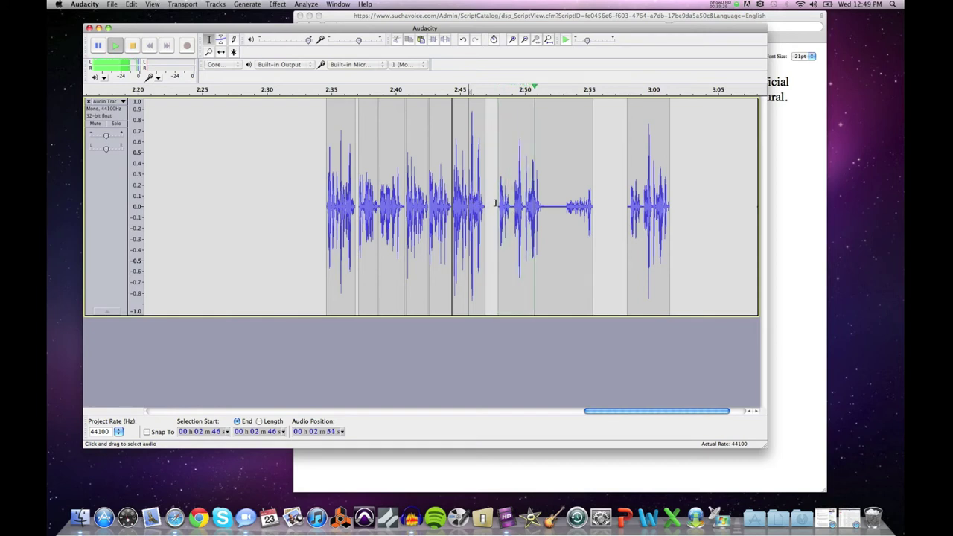
{"action": "key", "text": "space"}
{"action": "left_click", "coordinate": [627, 207]}
{"action": "key", "text": "space"}
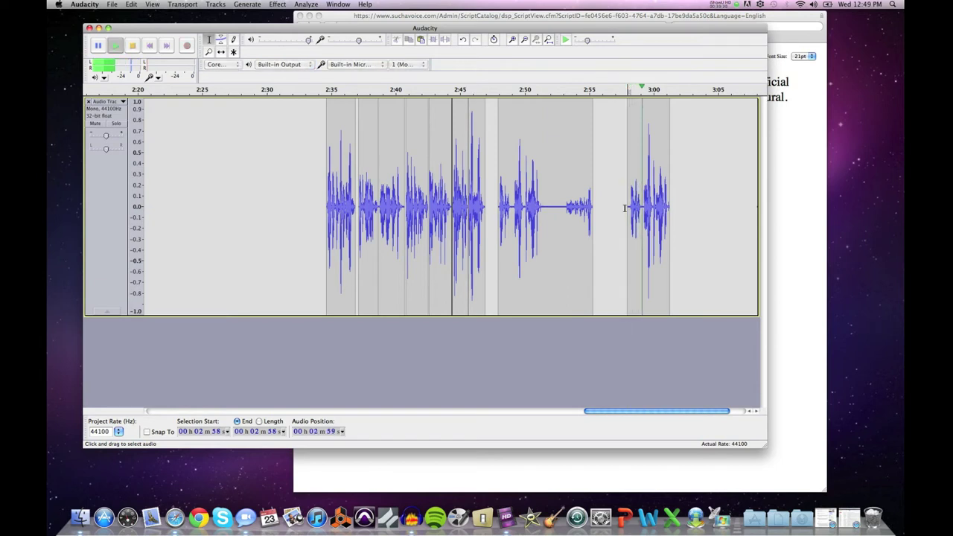
{"action": "left_click", "coordinate": [498, 201]}
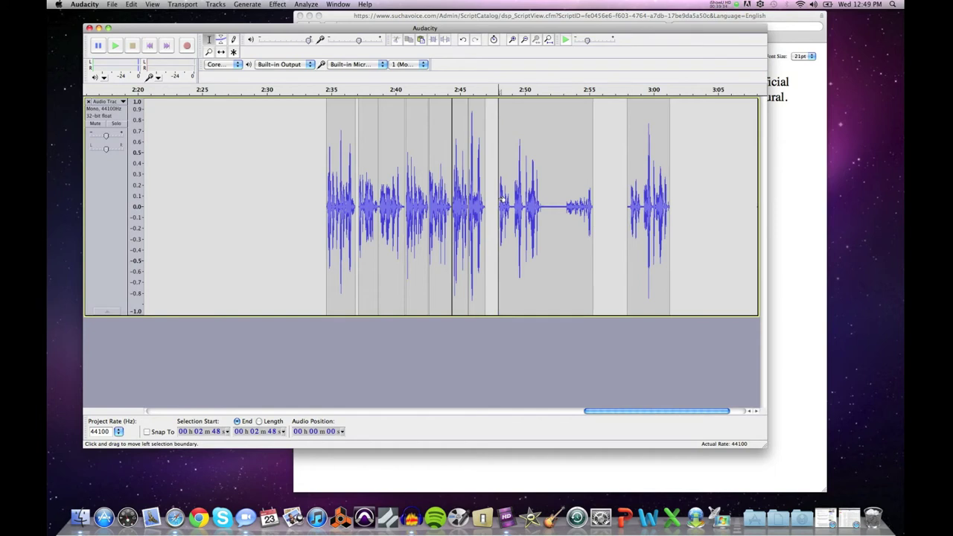
{"action": "key", "text": "space"}
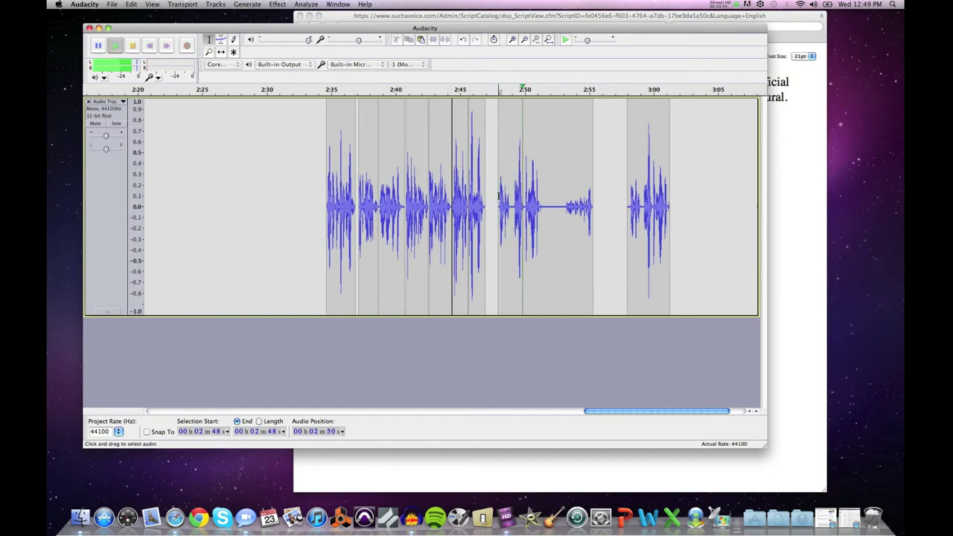
{"action": "key", "text": "space"}
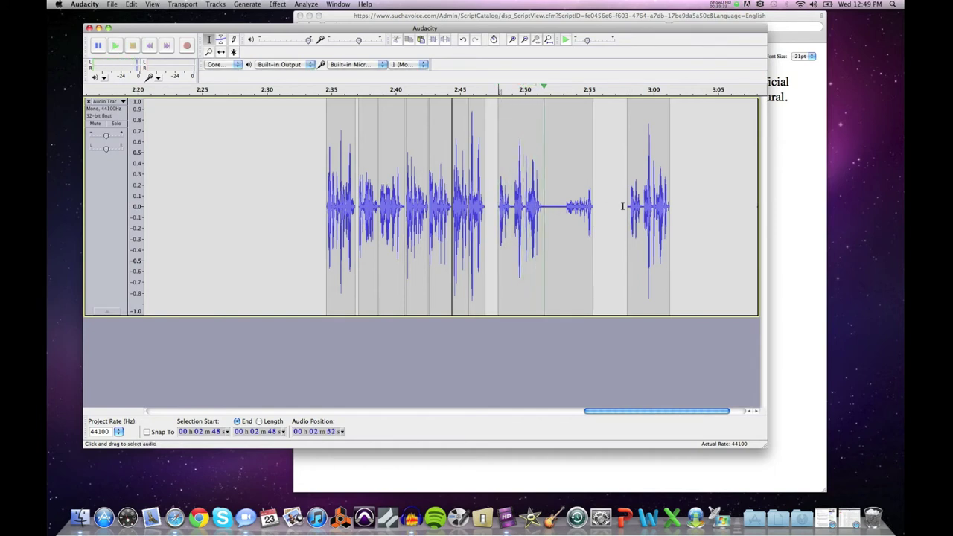
Delete the clip at 2:48 together with the pasted phrase, clearing the track from about 2:47 onward.
{"action": "left_click", "coordinate": [489, 198]}
{"action": "left_click_drag", "start_coordinate": [490, 198], "coordinate": [686, 204]}
{"action": "key", "text": "Delete"}
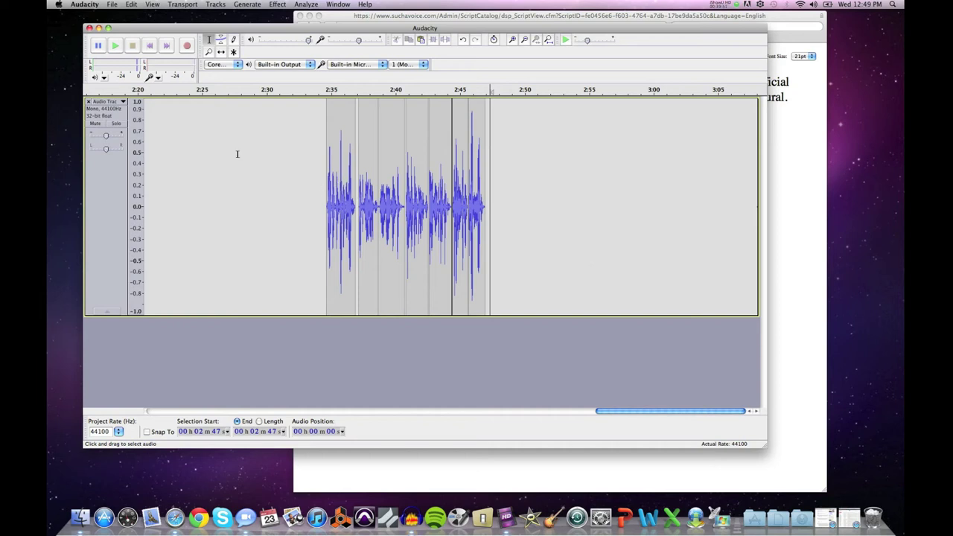
Mute the existing track and record a new take from about 2:47, switching to Safari to read the Goldfish Crackers script and back to Audacity.
{"action": "left_click", "coordinate": [96, 124]}
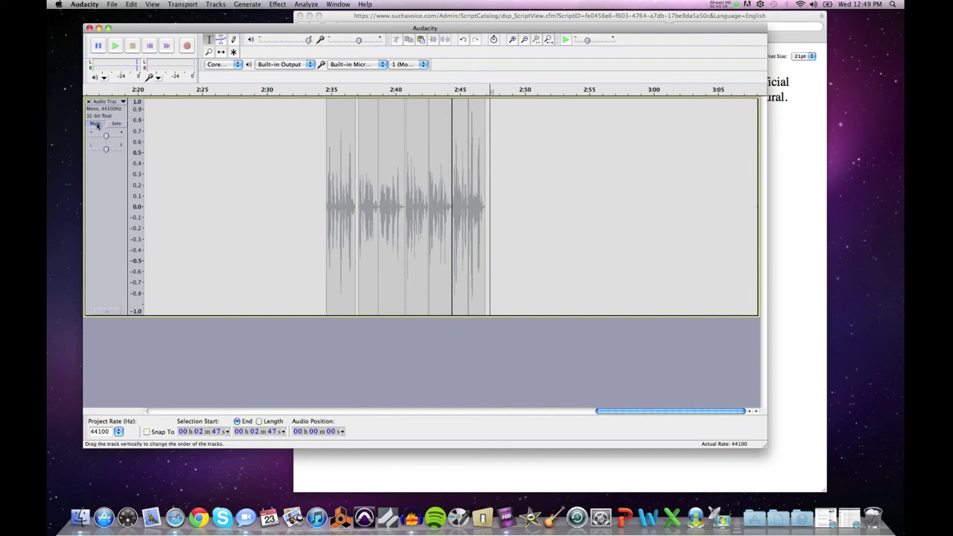
{"action": "left_click", "coordinate": [187, 46]}
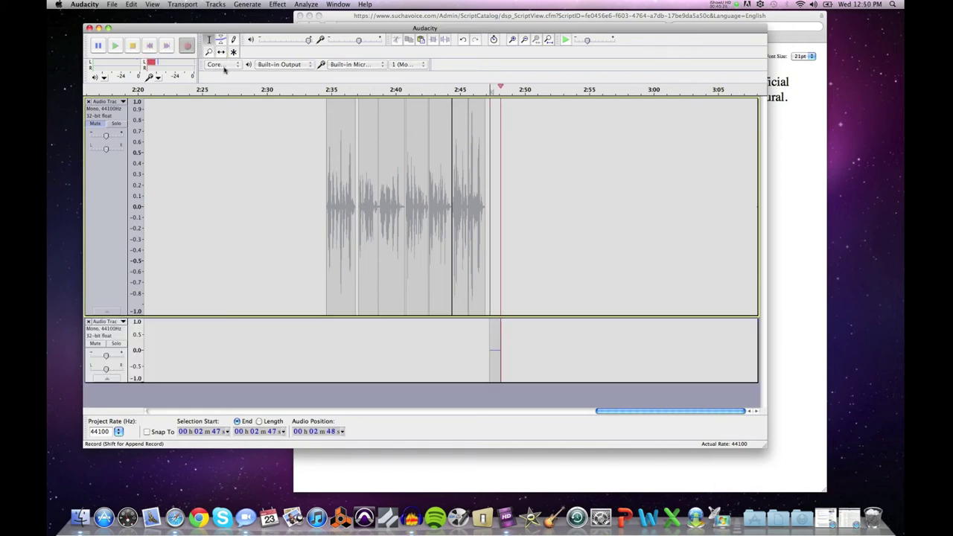
{"action": "left_click", "coordinate": [496, 16]}
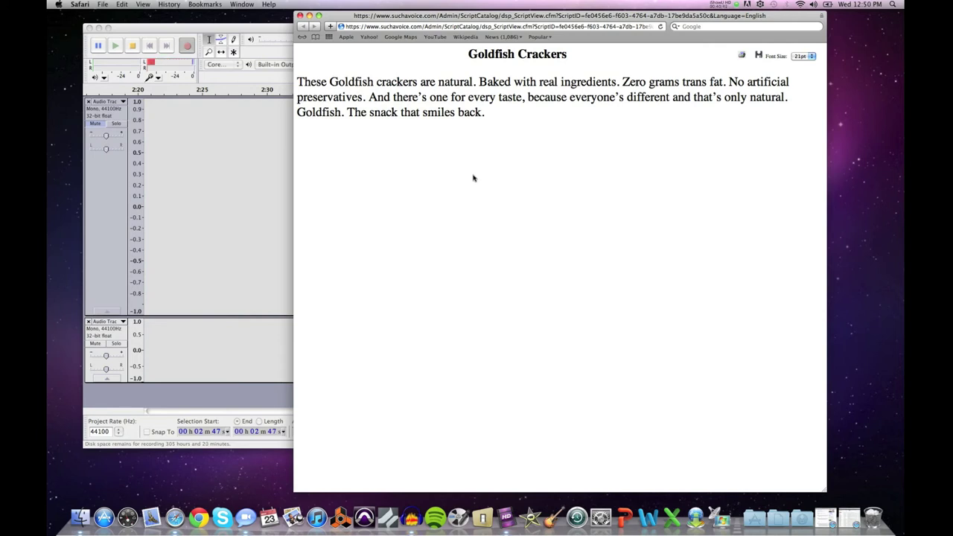
{"action": "left_click", "coordinate": [272, 32]}
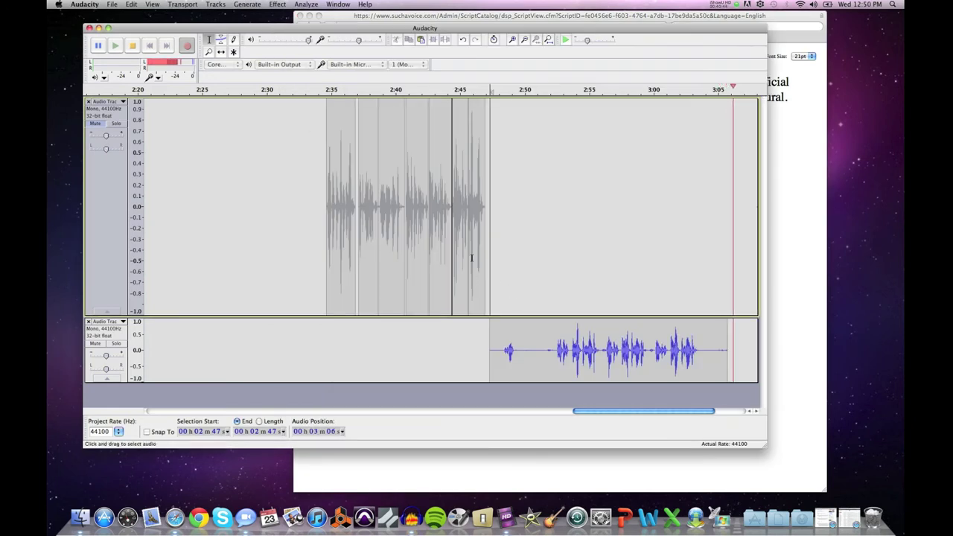
{"action": "left_click", "coordinate": [133, 46]}
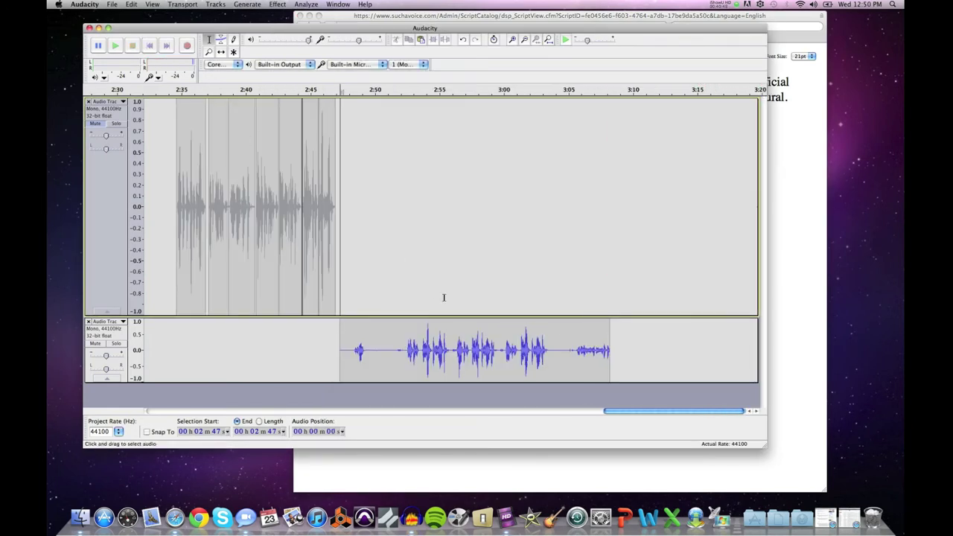
Move the new take up into the first track, starting at about 2:50, and remove the emptied second track.
{"action": "left_click", "coordinate": [221, 52]}
{"action": "mouse_move", "coordinate": [406, 362]}
{"action": "left_mouse_down"}
{"action": "mouse_move", "coordinate": [318, 364]}
{"action": "mouse_move", "coordinate": [474, 364]}
{"action": "mouse_move", "coordinate": [302, 363]}
{"action": "mouse_move", "coordinate": [396, 363]}
{"action": "left_mouse_up"}
{"action": "left_click_drag", "start_coordinate": [438, 298], "coordinate": [438, 213]}
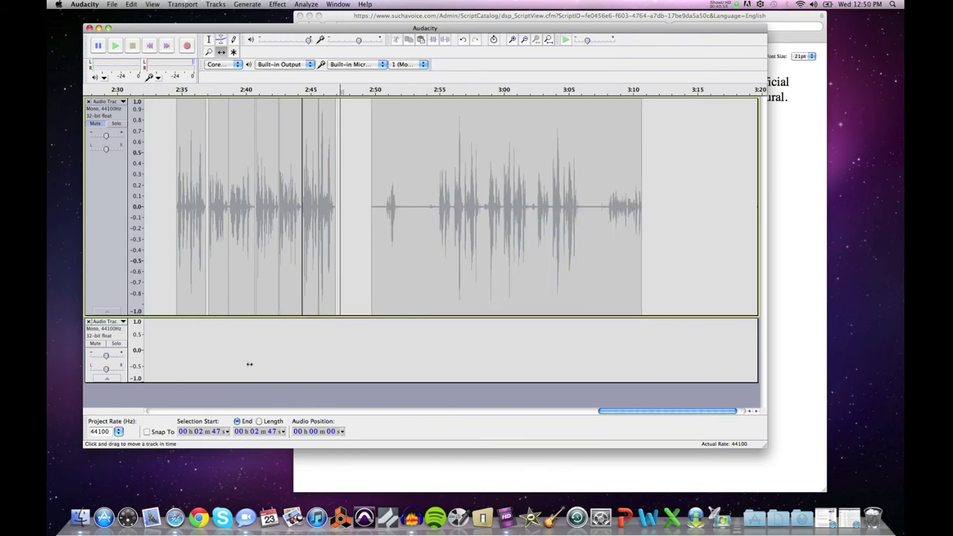
{"action": "left_click", "coordinate": [87, 322]}
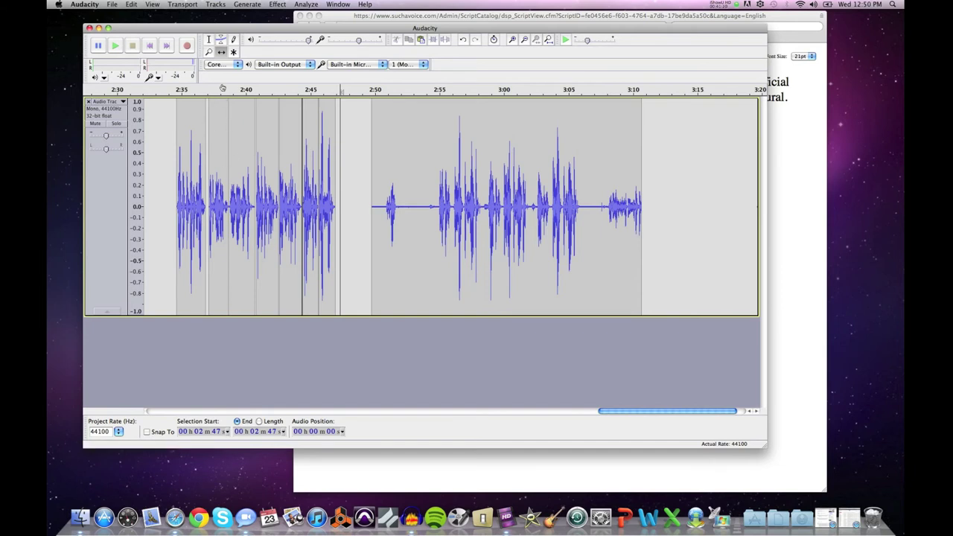
Examine close up the gaps between the edited clips from about 2:38.5 to 2:44.5.
{"action": "left_click", "coordinate": [209, 40]}
{"action": "left_click", "coordinate": [235, 205]}
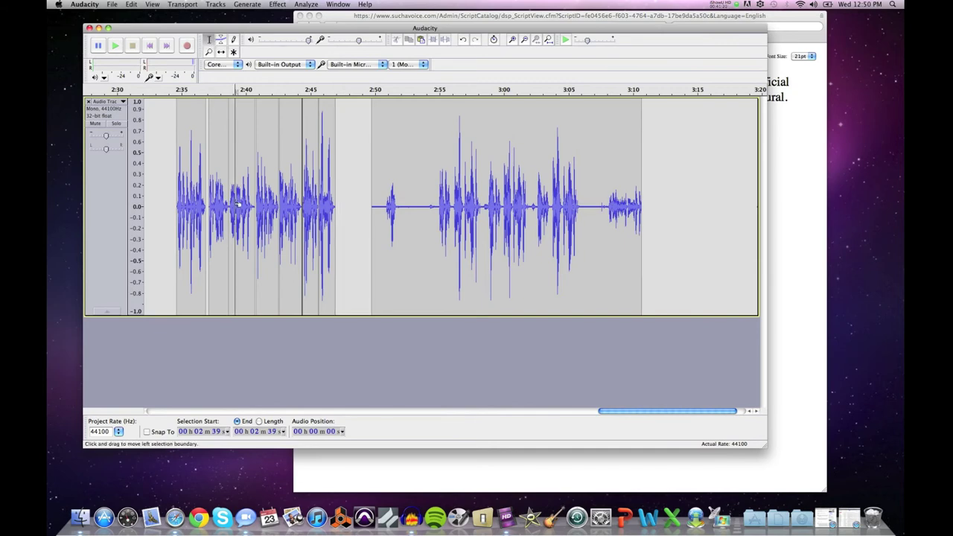
{"action": "left_click", "coordinate": [209, 52]}
{"action": "left_click", "coordinate": [243, 180]}
{"action": "double_click", "coordinate": [193, 206]}
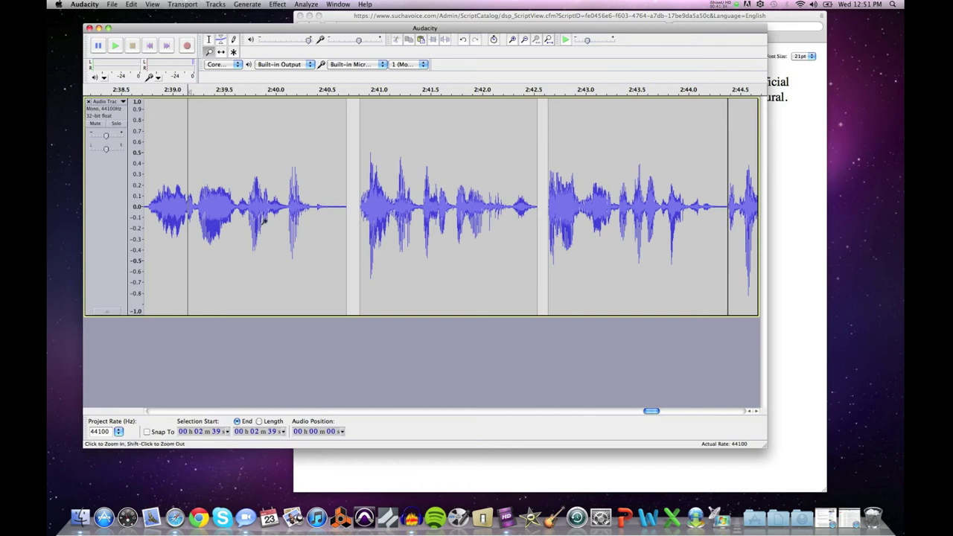
{"action": "left_click", "coordinate": [258, 161], "text": "shift"}
{"action": "left_click", "coordinate": [258, 161], "text": "shift"}
{"action": "left_click", "coordinate": [258, 161], "text": "shift"}
{"action": "left_click", "coordinate": [258, 161], "text": "shift"}
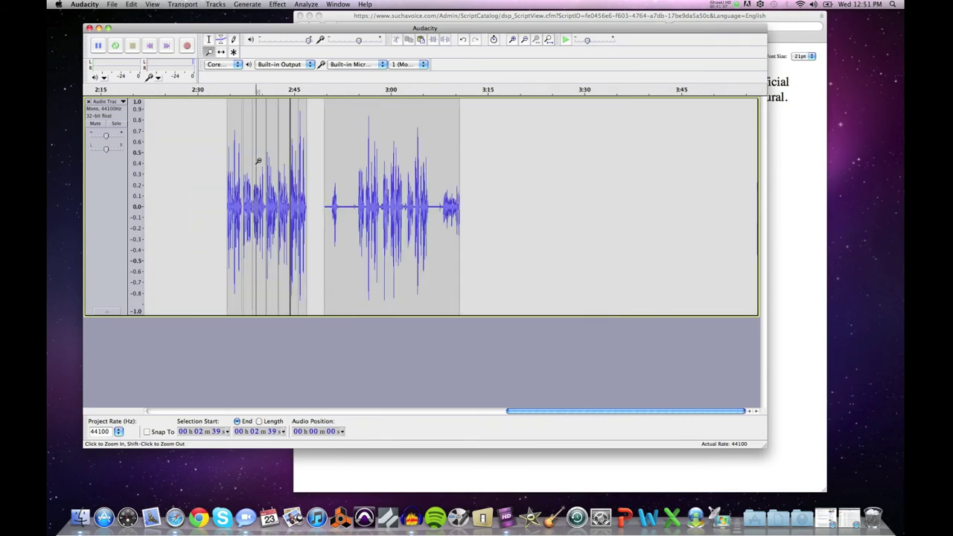
Play the start of the new take and delete its lead-in from about 2:49 to 2:55.
{"action": "left_click", "coordinate": [210, 40]}
{"action": "left_click", "coordinate": [209, 40]}
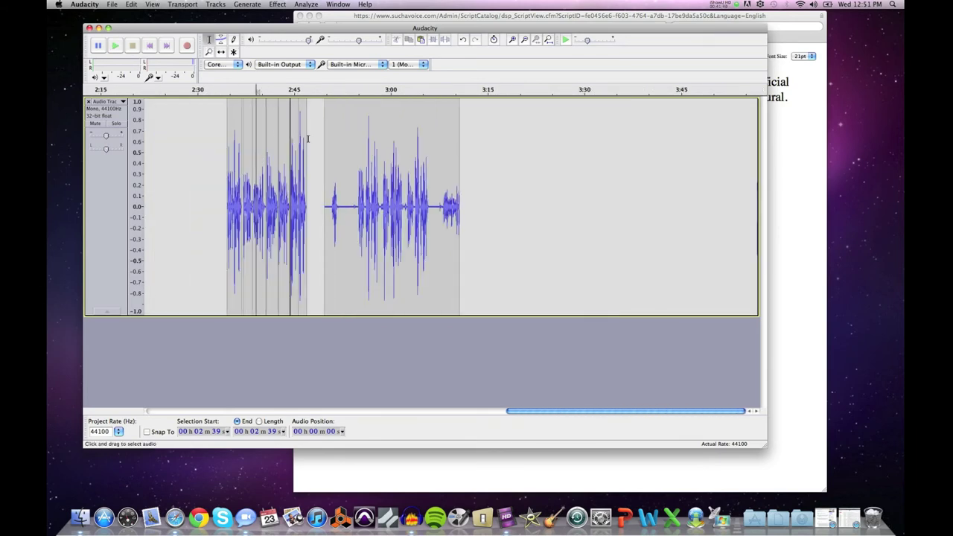
{"action": "left_click", "coordinate": [357, 186]}
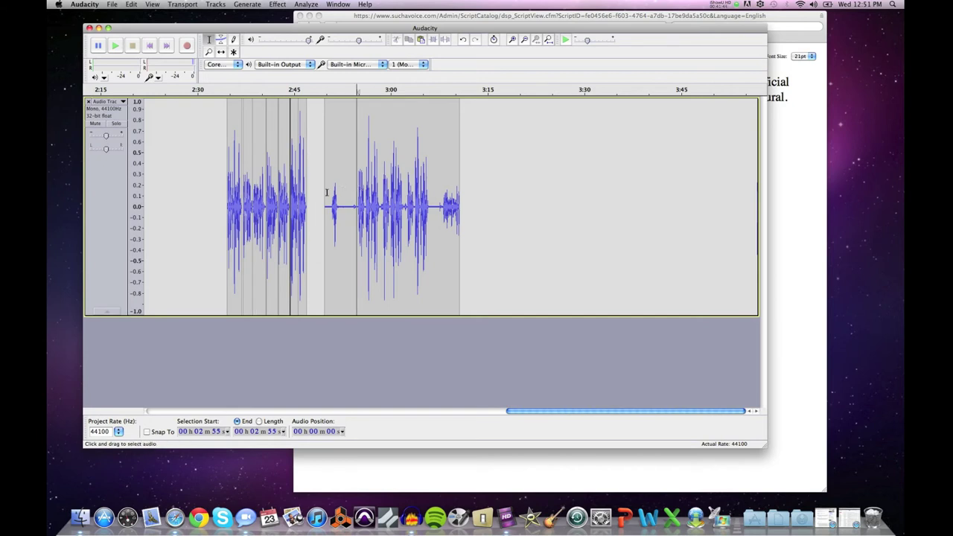
{"action": "left_click", "coordinate": [328, 193]}
{"action": "key", "text": "space"}
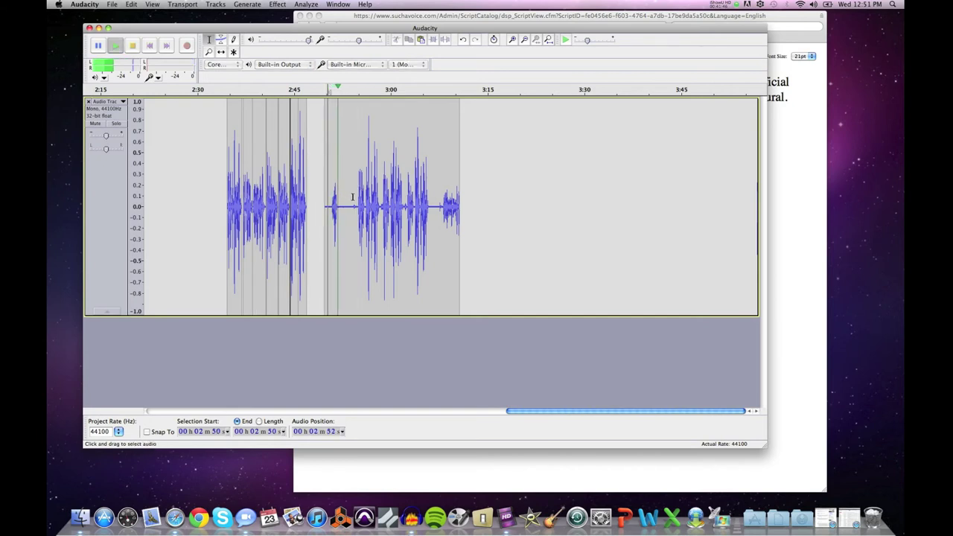
{"action": "left_click", "coordinate": [355, 197]}
{"action": "left_click_drag", "start_coordinate": [356, 197], "coordinate": [317, 197]}
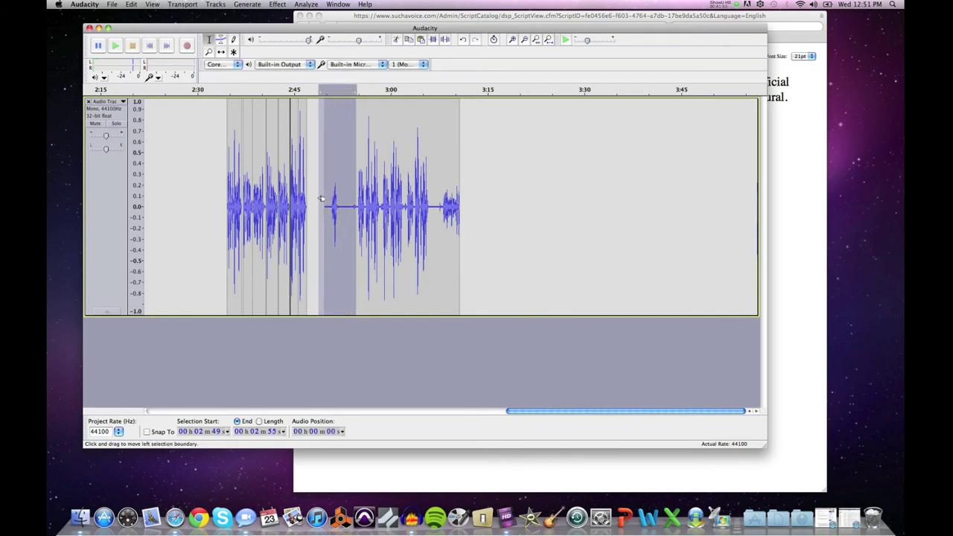
{"action": "key", "text": "Delete"}
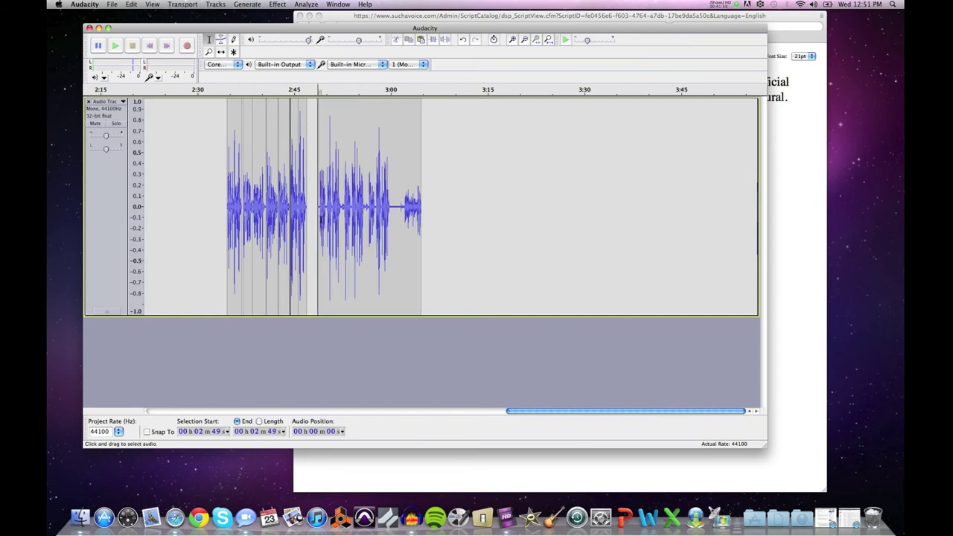
Listen to the phrases of the new take and delete the first one, from about 2:48 to 2:52.
{"action": "key", "text": "space"}
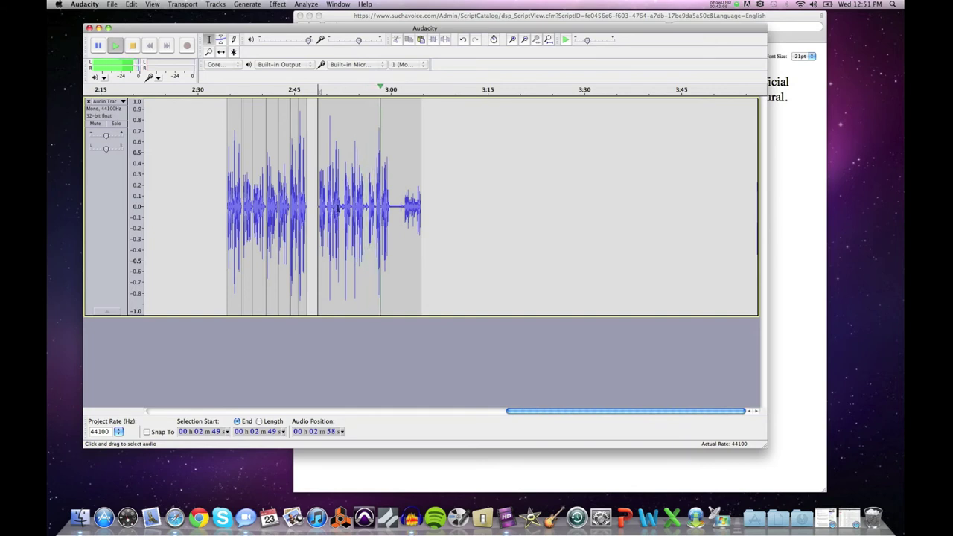
{"action": "key", "text": "space"}
{"action": "left_click", "coordinate": [343, 208]}
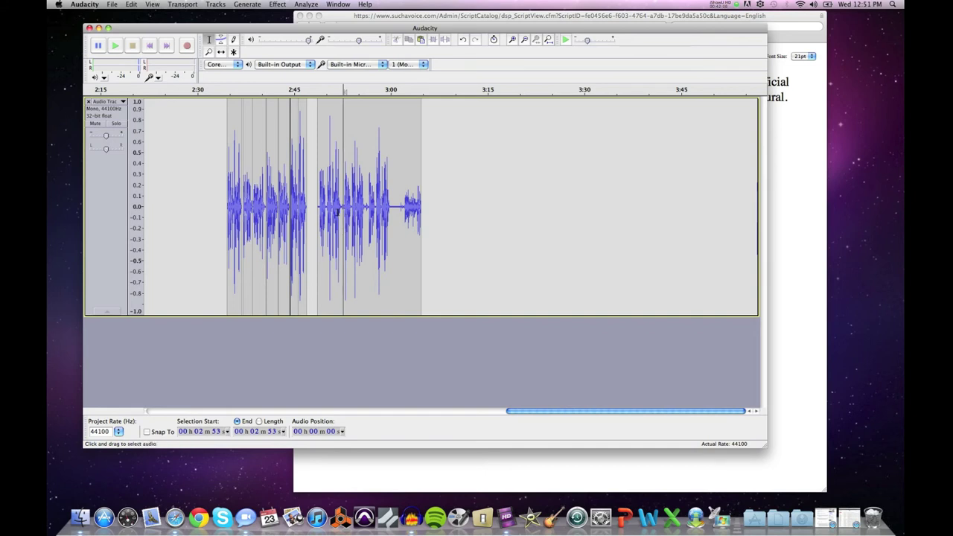
{"action": "key", "text": "space"}
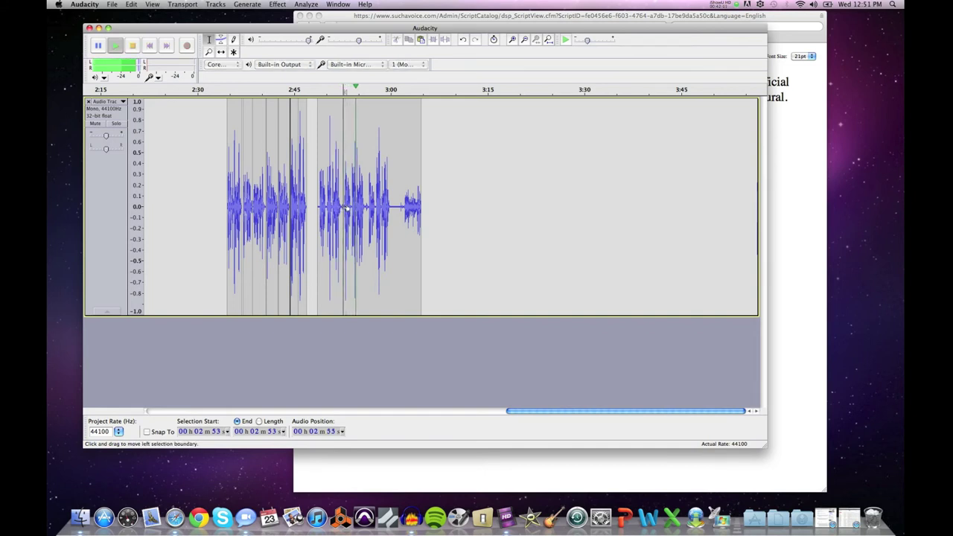
{"action": "key", "text": "space"}
{"action": "left_click_drag", "start_coordinate": [342, 208], "coordinate": [310, 208]}
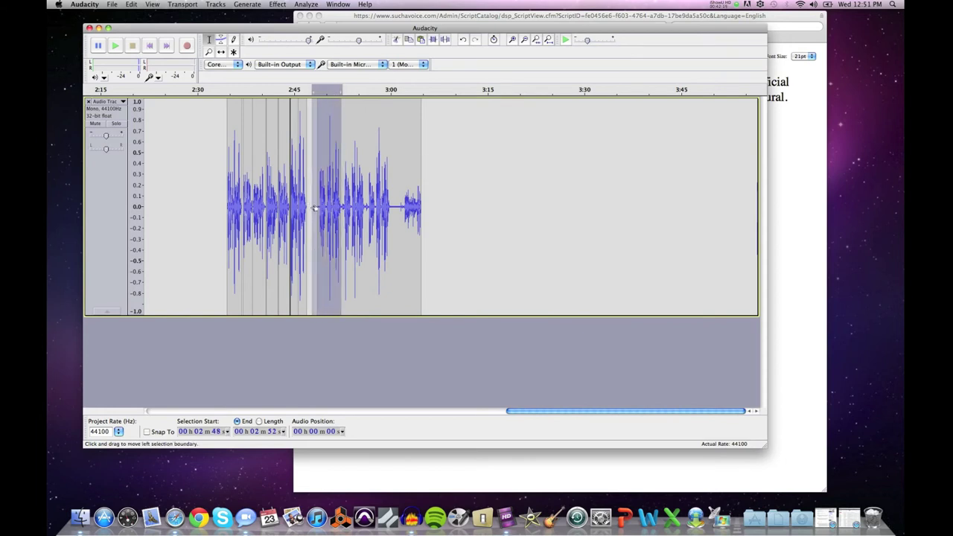
{"action": "key", "text": "Delete"}
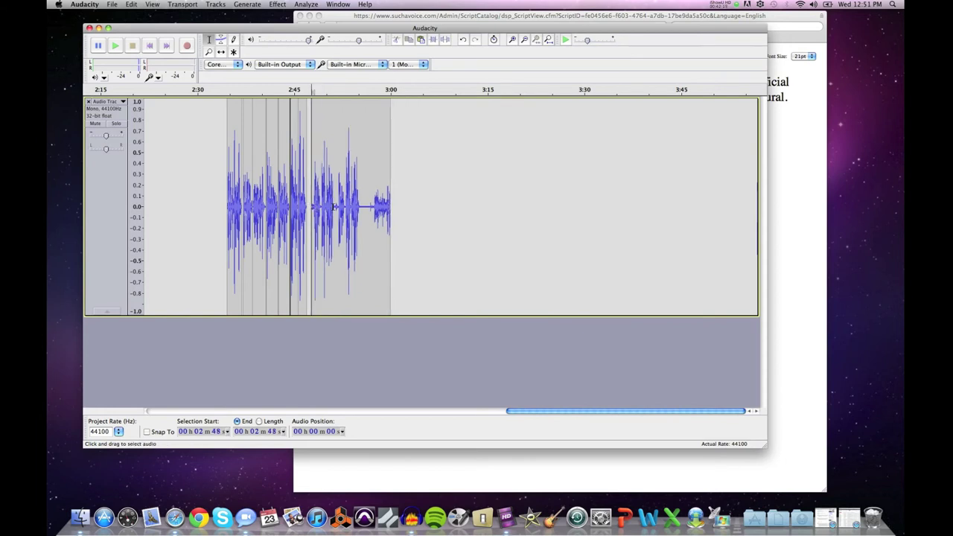
Play the new take from about 2:50 and examine close up the stretch from about 2:49 to 2:55.
{"action": "left_click_drag", "start_coordinate": [335, 208], "coordinate": [391, 208]}
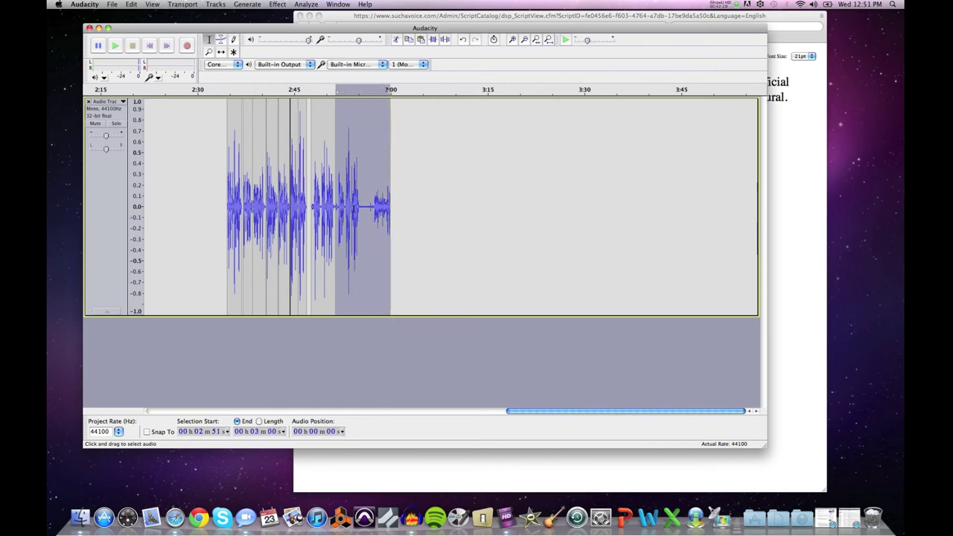
{"action": "left_click", "coordinate": [326, 202]}
{"action": "key", "text": "space"}
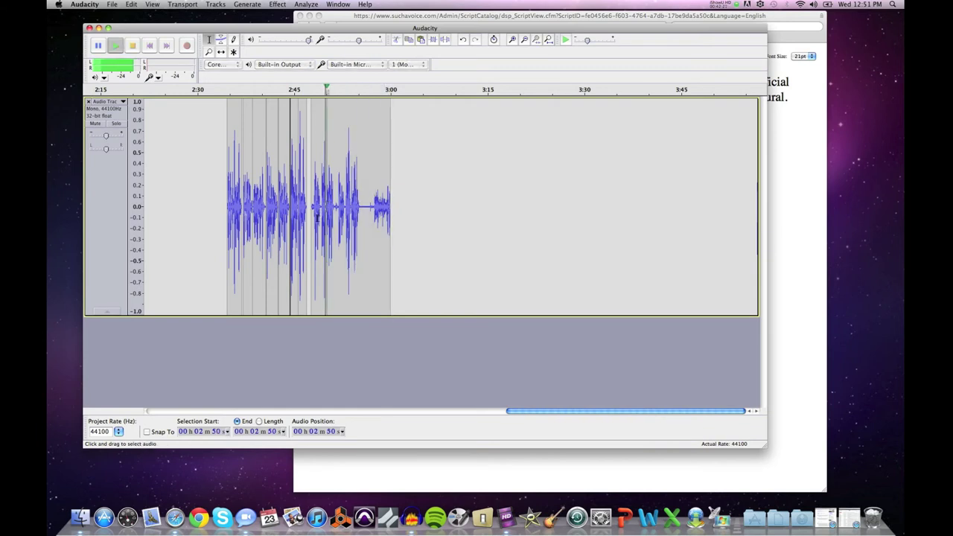
{"action": "key", "text": "space"}
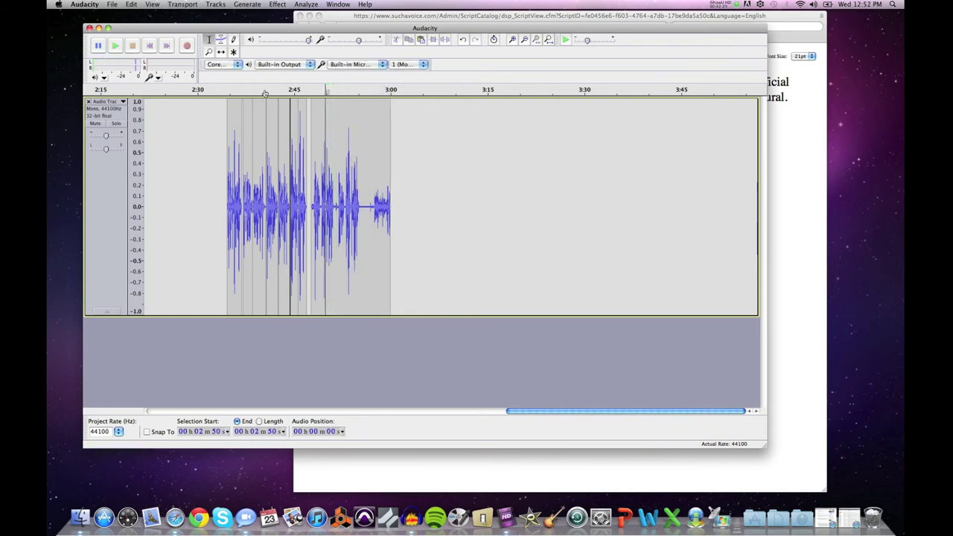
{"action": "key", "text": "F4"}
{"action": "left_click", "coordinate": [332, 209]}
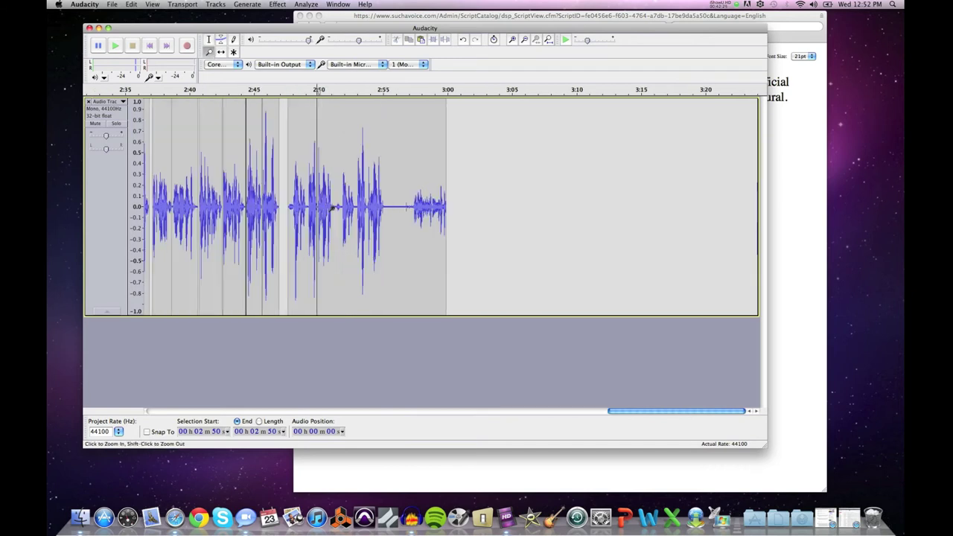
{"action": "left_click", "coordinate": [330, 210]}
{"action": "left_click", "coordinate": [328, 211]}
{"action": "left_click", "coordinate": [325, 212]}
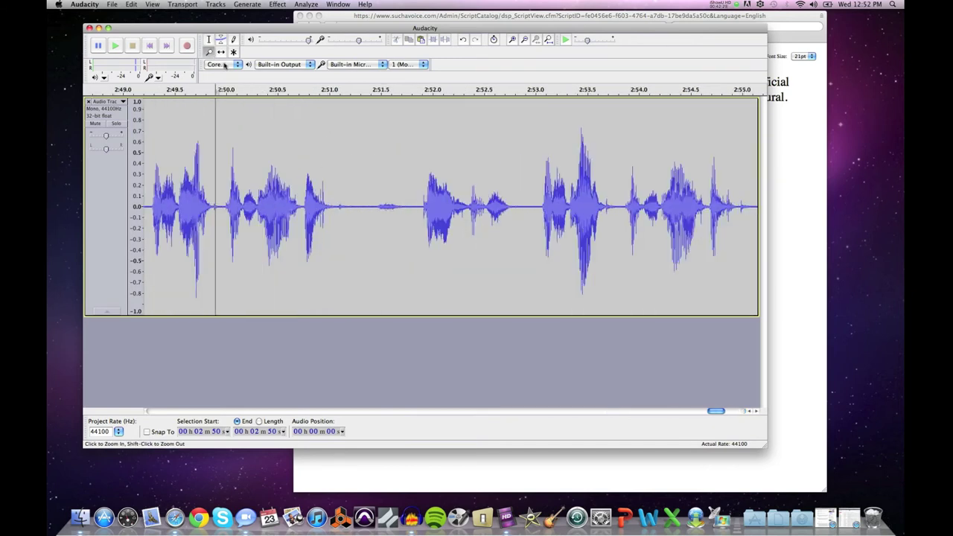
Listen to the phrase starting at about 2:50 and delete the rest of the new take from about 2:51.2 to its end.
{"action": "left_click", "coordinate": [211, 39]}
{"action": "left_click", "coordinate": [331, 178]}
{"action": "left_click_drag", "start_coordinate": [337, 192], "coordinate": [353, 194]}
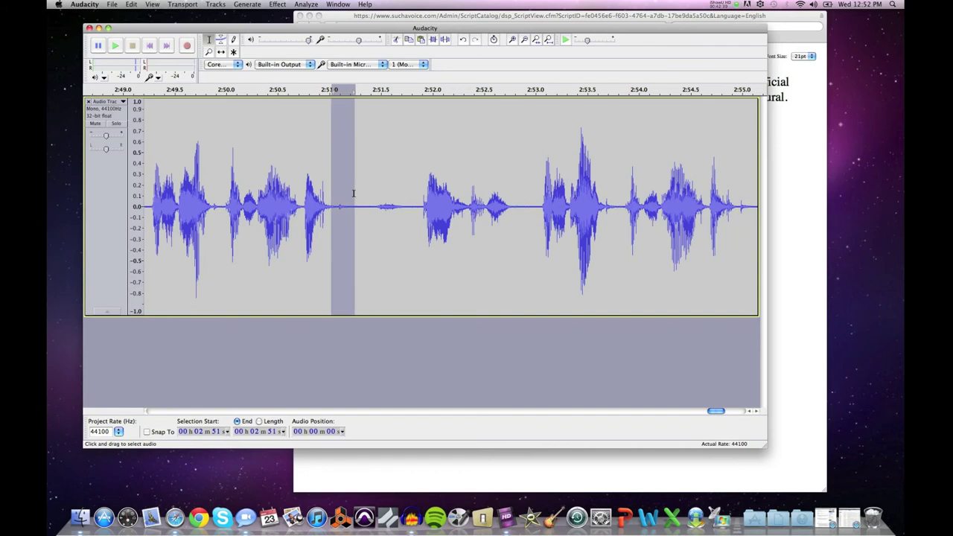
{"action": "left_click", "coordinate": [227, 187]}
{"action": "key", "text": "space"}
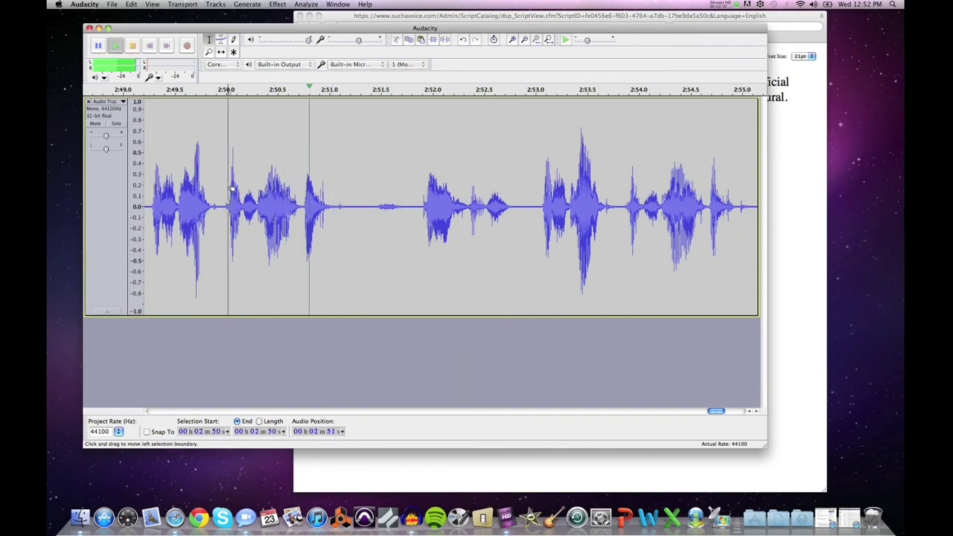
{"action": "key", "text": "space"}
{"action": "left_click_drag", "start_coordinate": [355, 205], "coordinate": [564, 212]}
{"action": "left_click_drag", "start_coordinate": [709, 214], "coordinate": [669, 222]}
{"action": "key", "text": "Delete"}
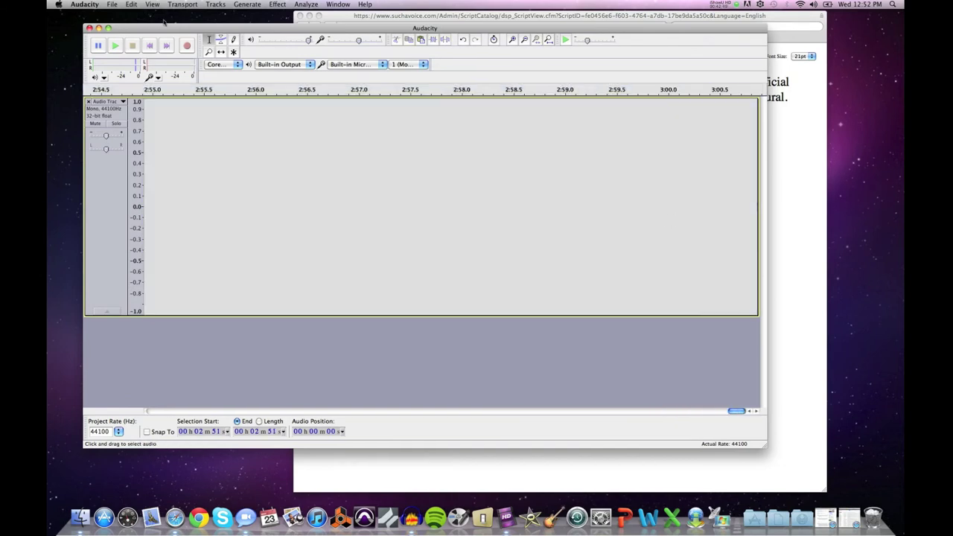
Listen to the transition into the new take from about 2:45 and shift the take earlier, starting at about 2:47.15.
{"action": "left_click", "coordinate": [208, 51]}
{"action": "left_click", "coordinate": [231, 162], "text": "shift"}
{"action": "left_click", "coordinate": [235, 188], "text": "shift"}
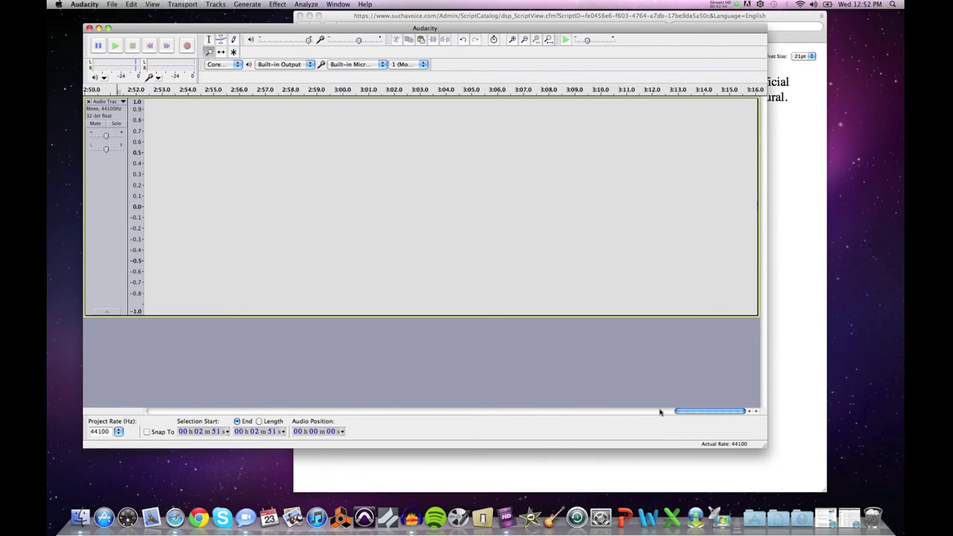
{"action": "left_click_drag", "start_coordinate": [688, 414], "coordinate": [630, 415]}
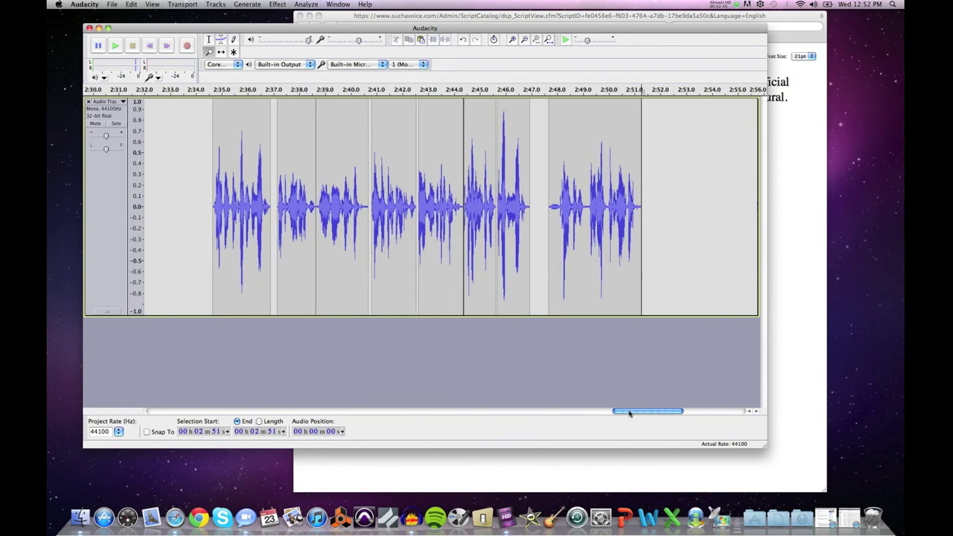
{"action": "left_click", "coordinate": [208, 38]}
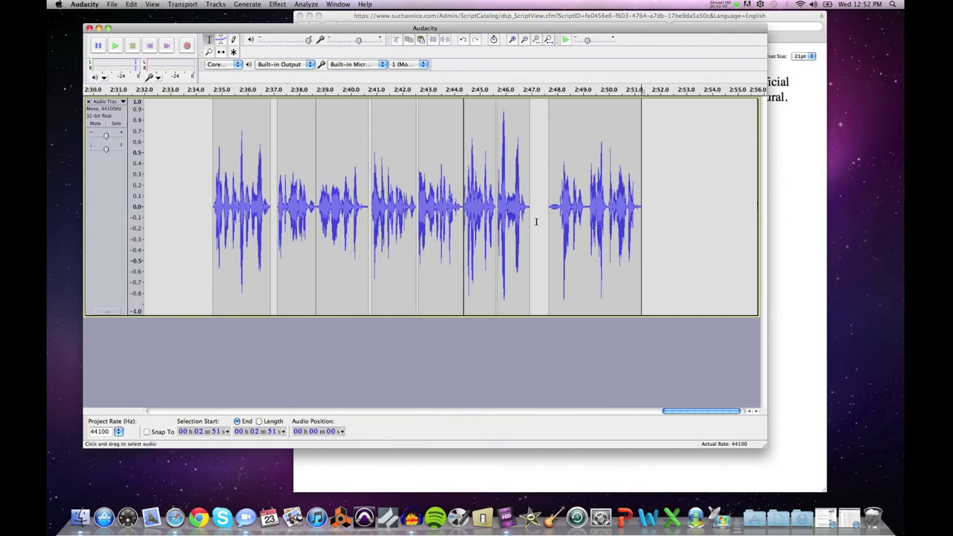
{"action": "double_click", "coordinate": [589, 217]}
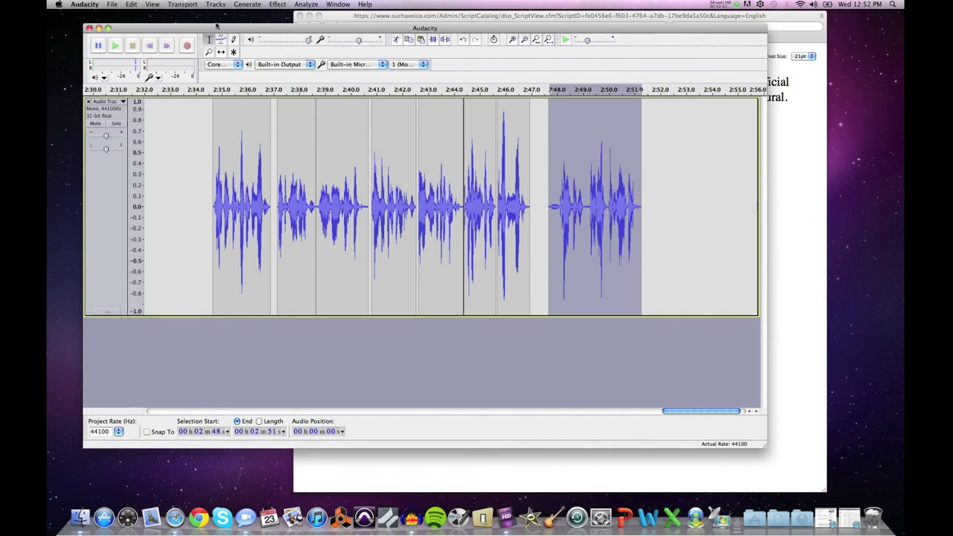
{"action": "left_click", "coordinate": [487, 165]}
{"action": "key", "text": "space"}
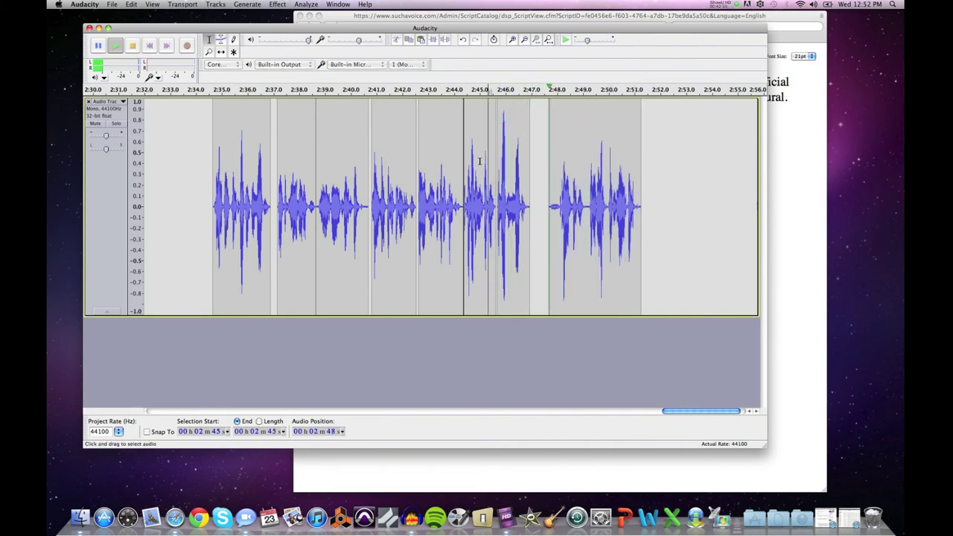
{"action": "key", "text": "space"}
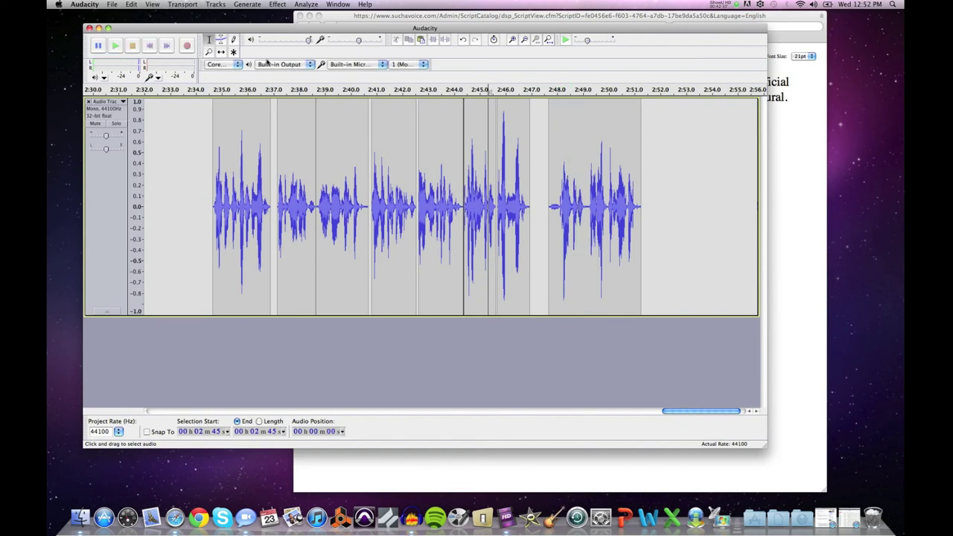
{"action": "left_click", "coordinate": [222, 53]}
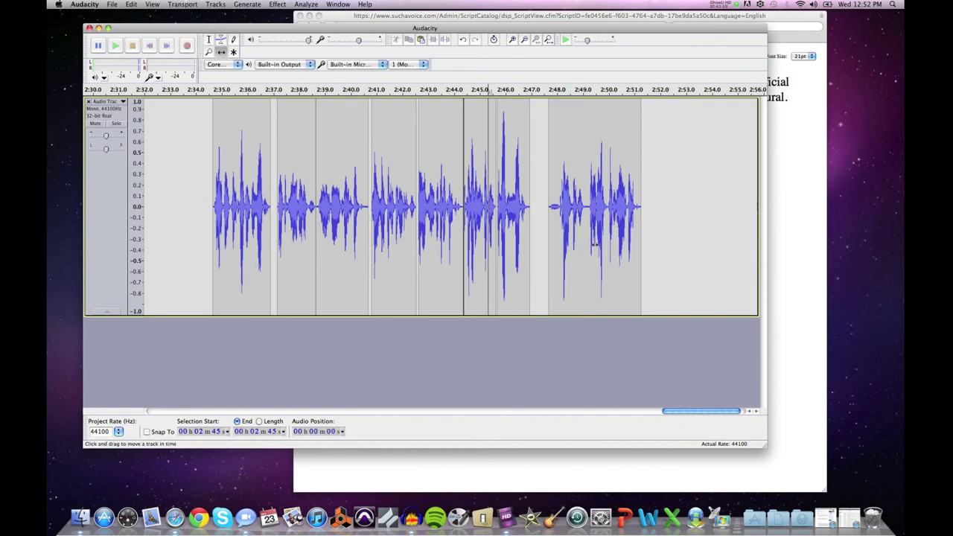
{"action": "left_click_drag", "start_coordinate": [594, 244], "coordinate": [580, 245]}
Select the breath at the start of the new take, about 2:47.15 to 2:47.6, and examine it close up.
{"action": "left_click", "coordinate": [209, 40]}
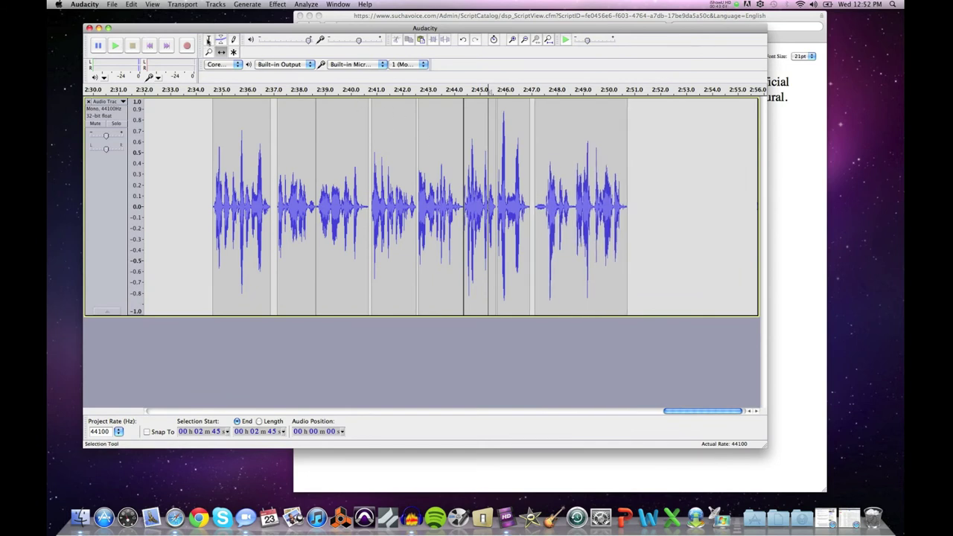
{"action": "left_click_drag", "start_coordinate": [534, 206], "coordinate": [545, 207]}
{"action": "key", "text": "space"}
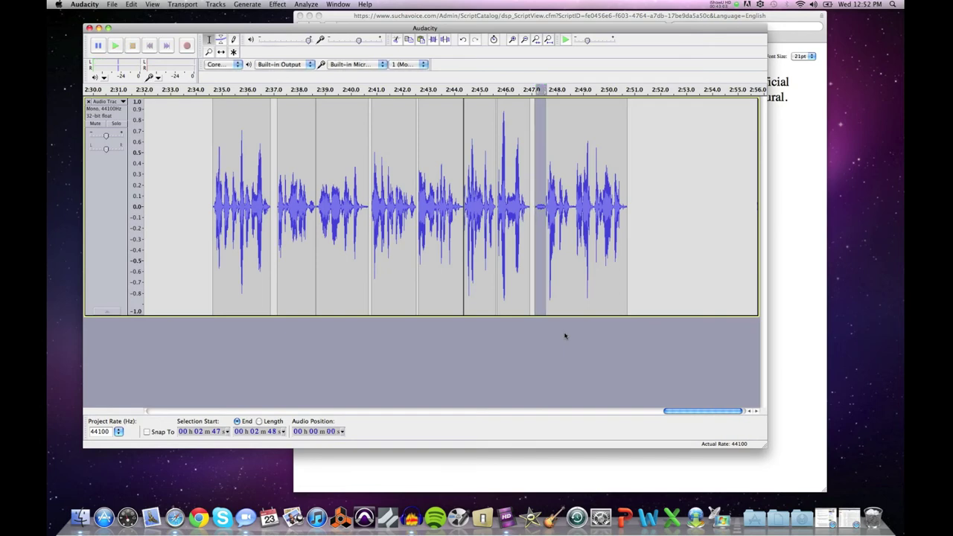
{"action": "left_click", "coordinate": [209, 51]}
{"action": "left_click", "coordinate": [533, 208]}
{"action": "left_click", "coordinate": [533, 209]}
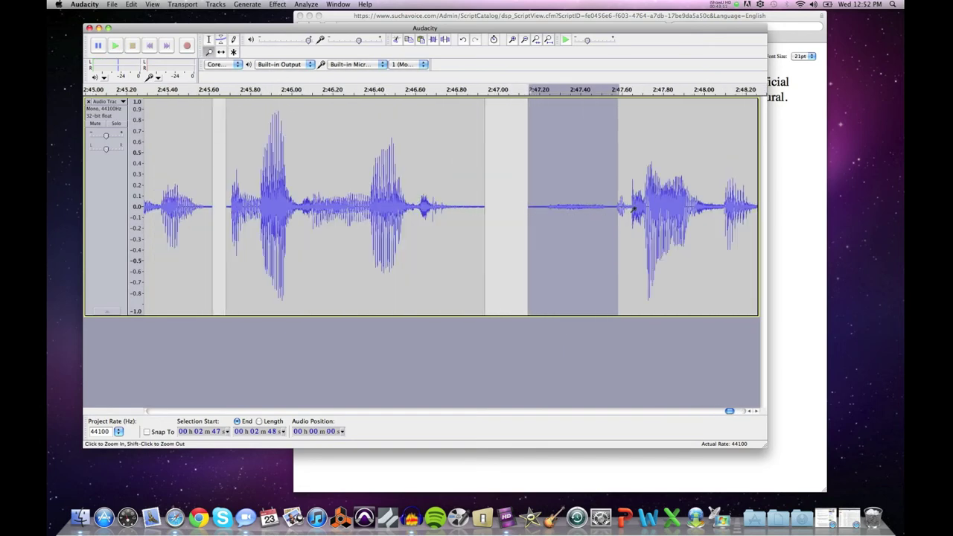
{"action": "left_click", "coordinate": [632, 209]}
{"action": "left_click", "coordinate": [634, 208]}
Locate the cut point just before the first word at about 2:47.53 and select the breath ahead of it.
{"action": "left_click", "coordinate": [209, 39]}
{"action": "left_click_drag", "start_coordinate": [560, 204], "coordinate": [600, 211]}
{"action": "left_click", "coordinate": [525, 201]}
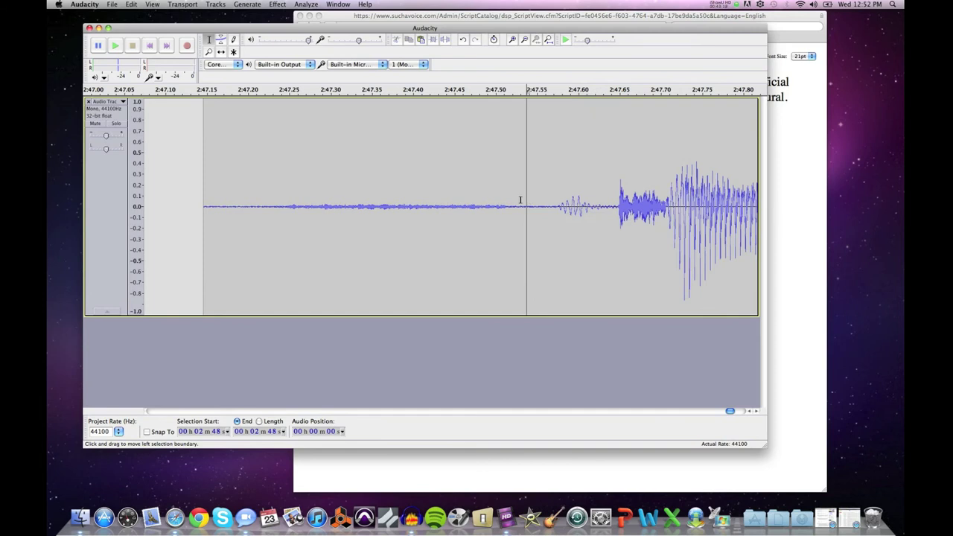
{"action": "left_click", "coordinate": [547, 202]}
{"action": "left_click", "coordinate": [537, 202]}
{"action": "left_click", "coordinate": [535, 202]}
{"action": "left_click", "coordinate": [208, 51]}
{"action": "left_click", "coordinate": [521, 191]}
{"action": "left_click", "coordinate": [521, 192]}
{"action": "left_click", "coordinate": [521, 192]}
{"action": "left_click", "coordinate": [521, 192]}
{"action": "left_click", "coordinate": [521, 192]}
{"action": "left_click", "coordinate": [208, 38]}
{"action": "left_click_drag", "start_coordinate": [525, 199], "coordinate": [47, 179]}
{"action": "key", "text": "Left"}
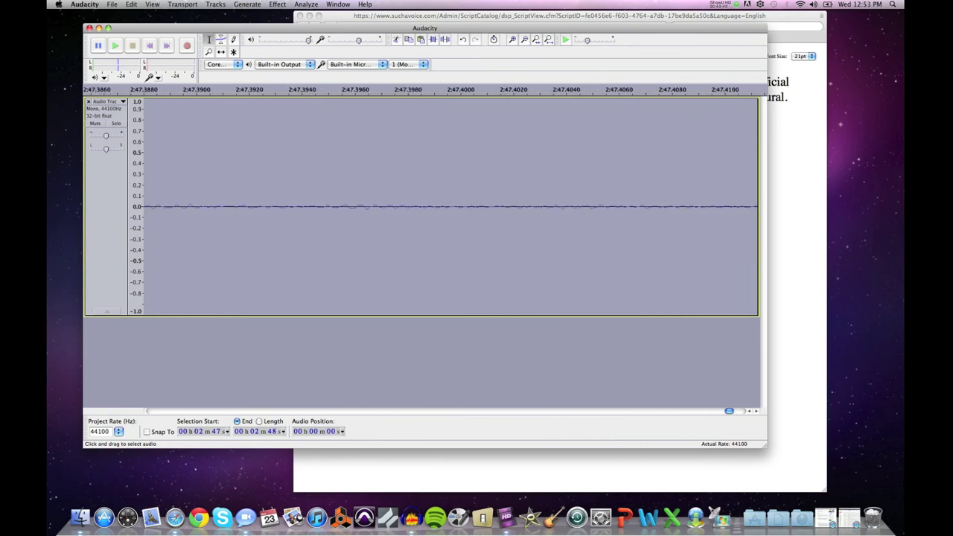
Split the new take at the edges of the selected breath and move the speech part later, starting at about 2:47.65.
{"action": "scroll", "coordinate": [193, 167], "scroll_direction": "left", "scroll_amount": 1}
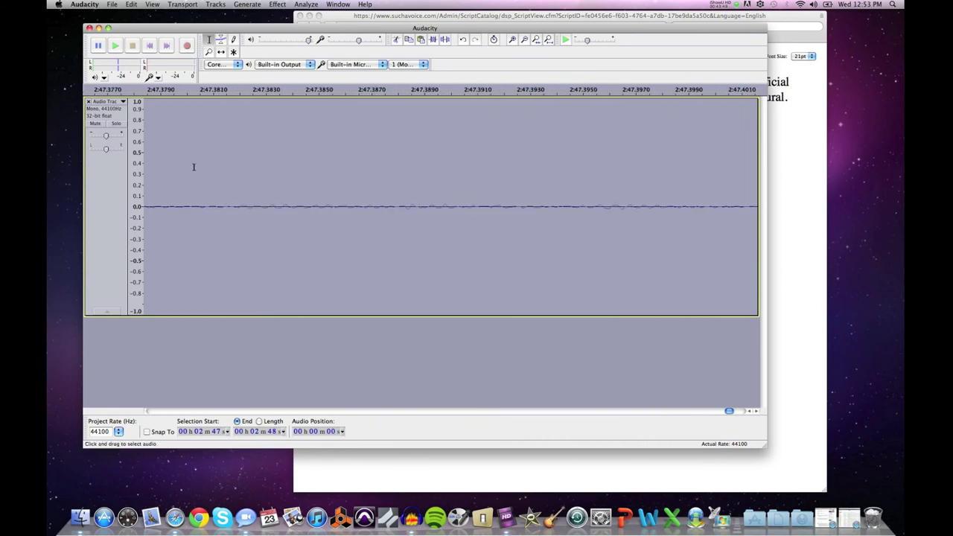
{"action": "left_click", "coordinate": [208, 51]}
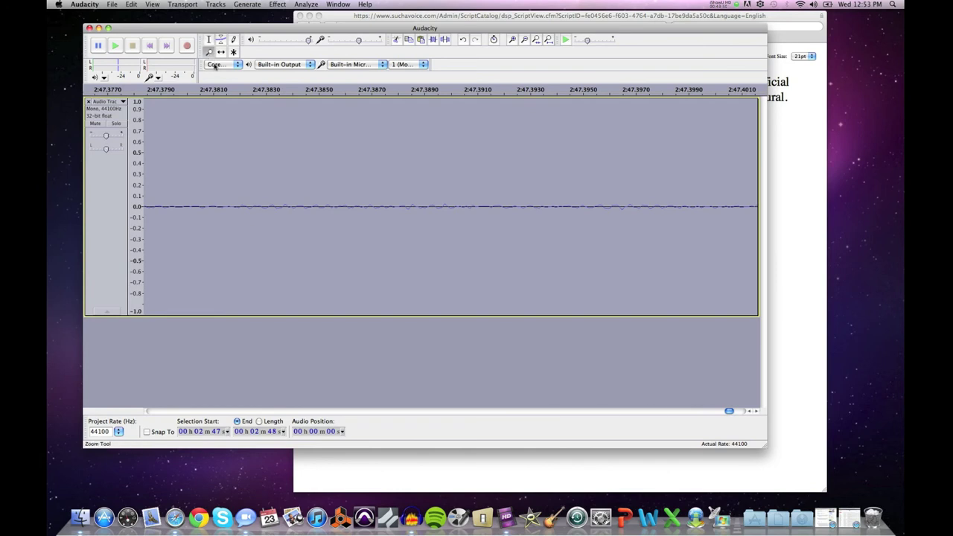
{"action": "left_click", "coordinate": [261, 155], "text": "shift"}
{"action": "left_click", "coordinate": [260, 155], "text": "shift"}
{"action": "left_click", "coordinate": [261, 155], "text": "shift"}
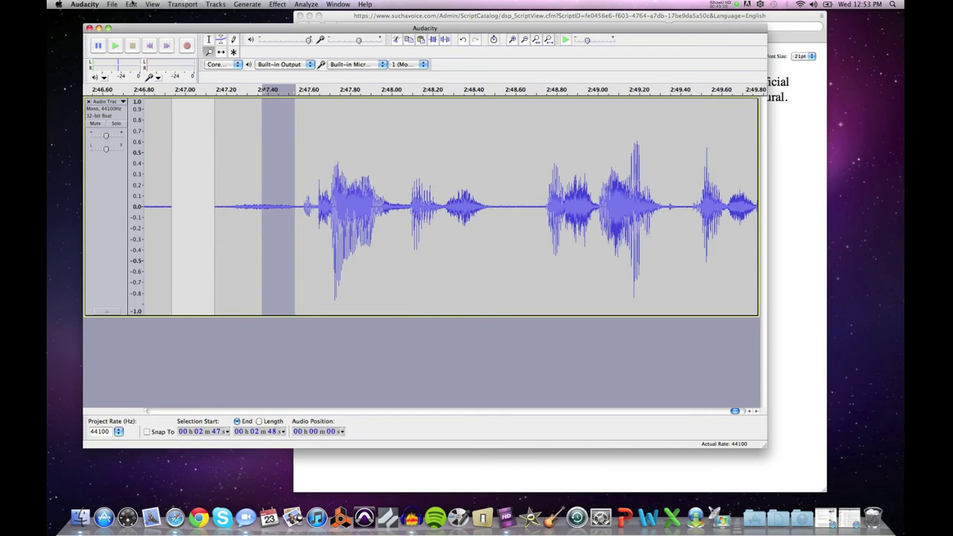
{"action": "left_click", "coordinate": [131, 4]}
{"action": "mouse_move", "coordinate": [176, 46]}
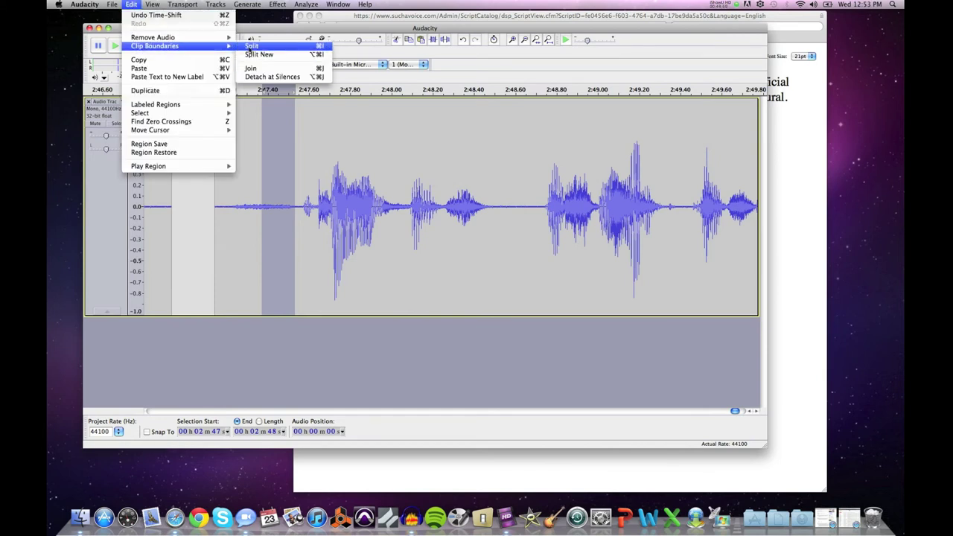
{"action": "left_click", "coordinate": [251, 47]}
{"action": "left_click", "coordinate": [220, 53]}
{"action": "left_click_drag", "start_coordinate": [322, 215], "coordinate": [347, 215]}
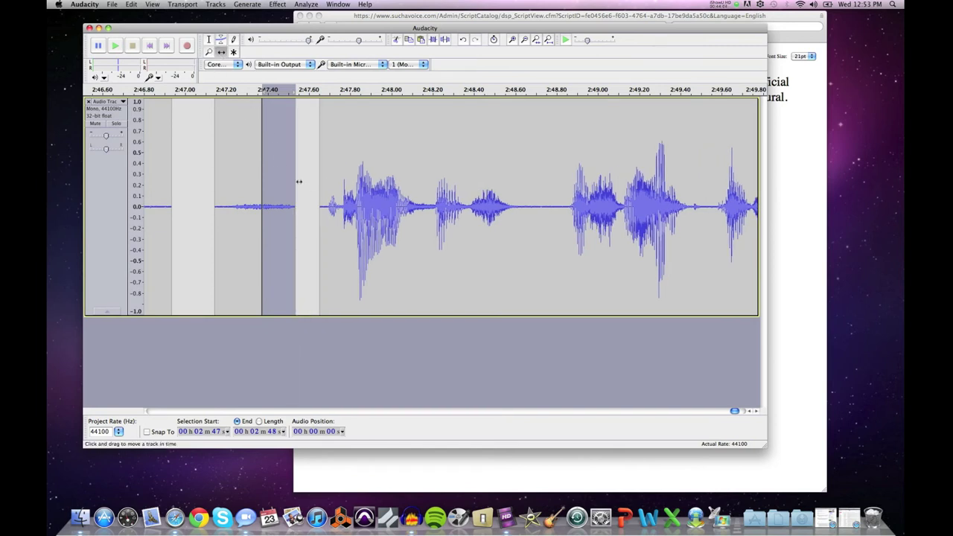
Delete the separated breath pieces and surrounding gap from about 2:47.07 to 2:47.58.
{"action": "key", "text": "F1"}
{"action": "left_click_drag", "start_coordinate": [304, 133], "coordinate": [199, 143]}
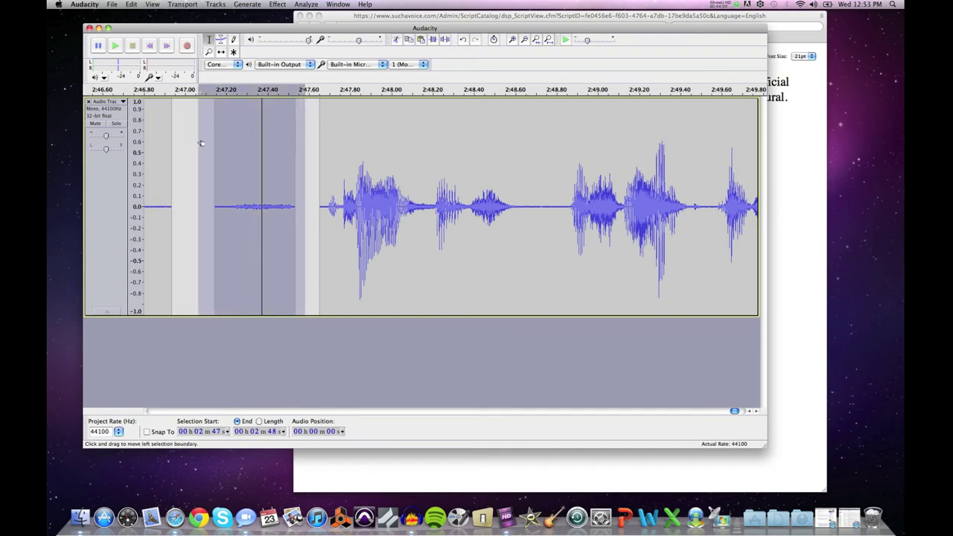
{"action": "key", "text": "Delete"}
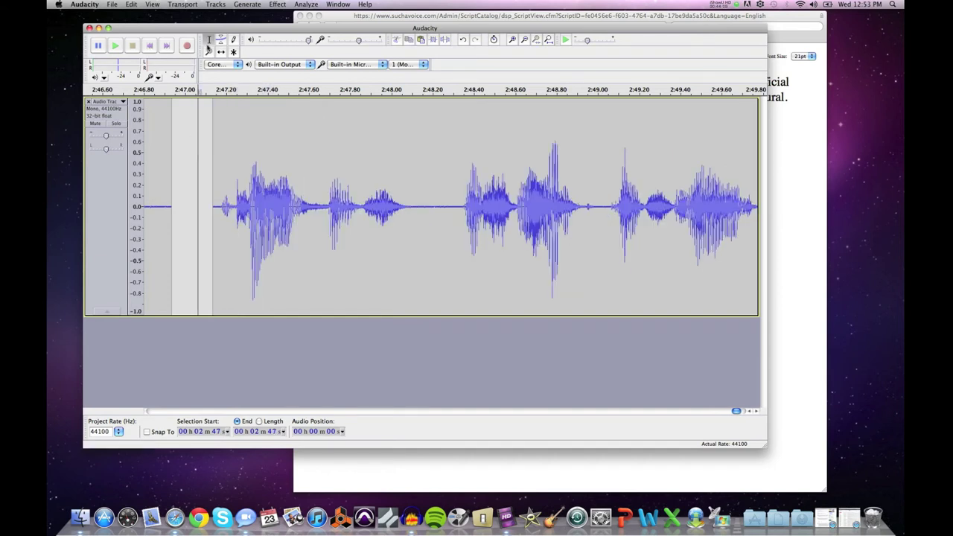
Try placing the new take directly against the end of the preceding clip and play the join from about 2:46.
{"action": "key", "text": "F5"}
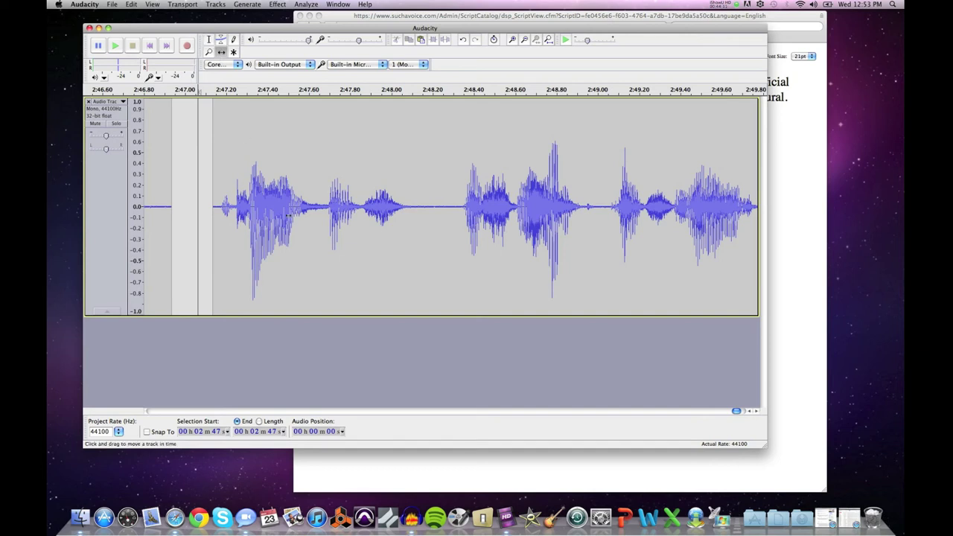
{"action": "left_click_drag", "start_coordinate": [336, 260], "coordinate": [322, 259]}
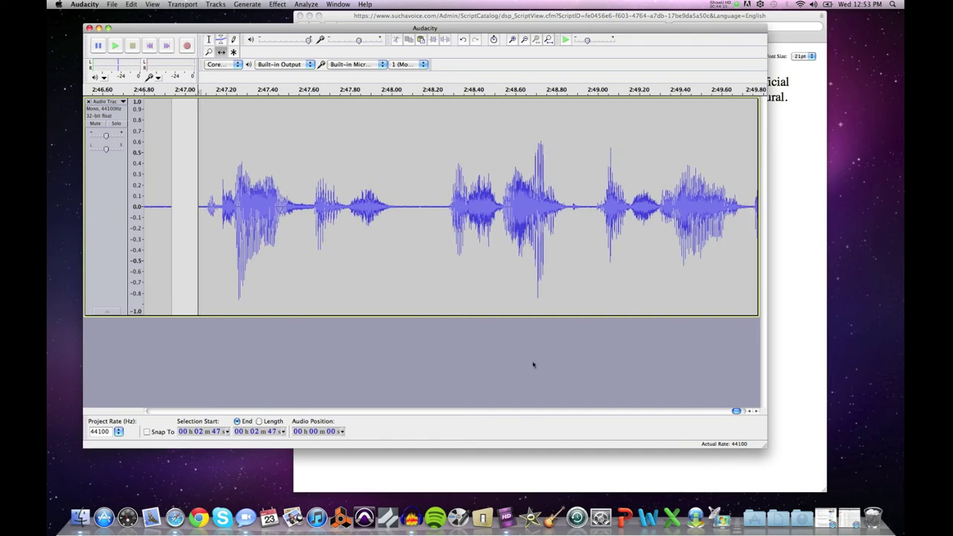
{"action": "scroll", "coordinate": [749, 414], "scroll_direction": "left", "scroll_amount": 10}
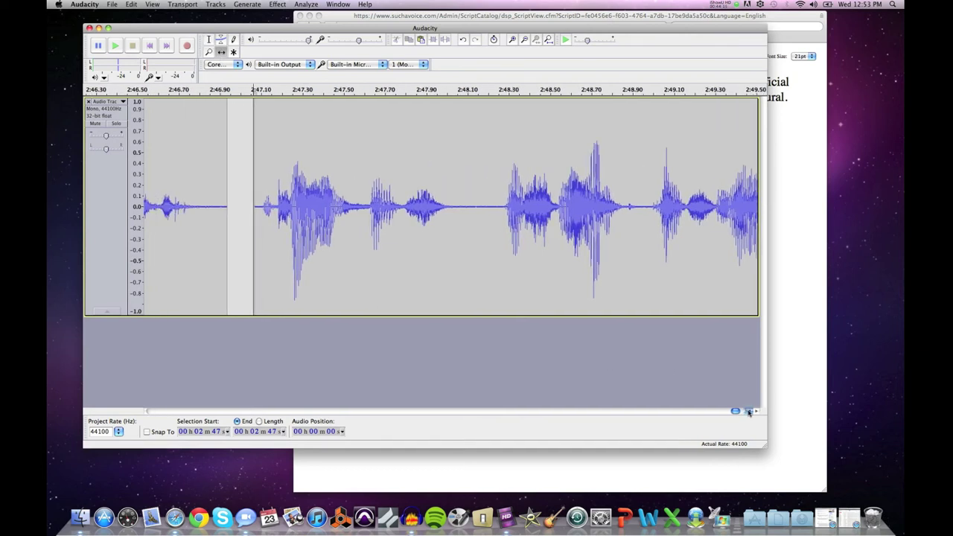
{"action": "left_click_drag", "start_coordinate": [576, 291], "coordinate": [549, 289]}
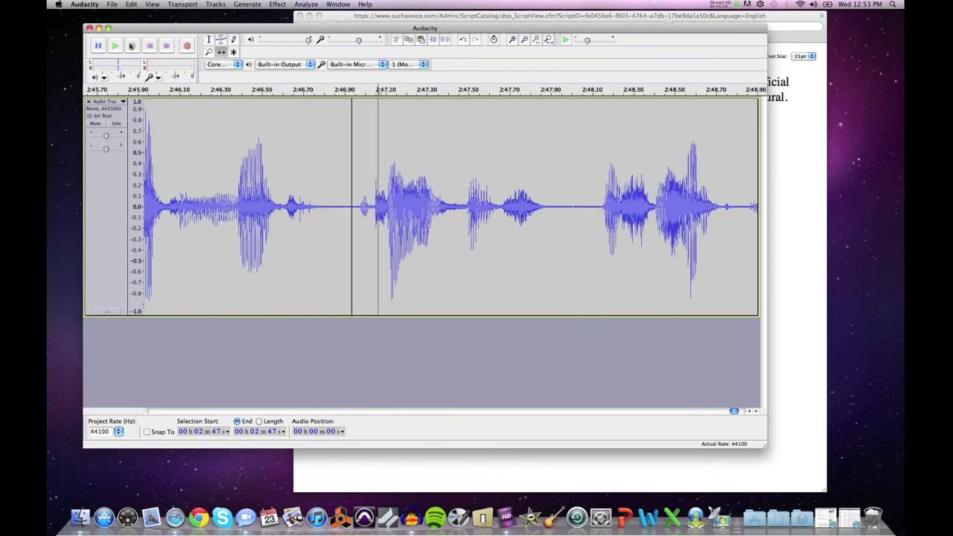
{"action": "left_click", "coordinate": [205, 41]}
{"action": "left_click", "coordinate": [165, 155]}
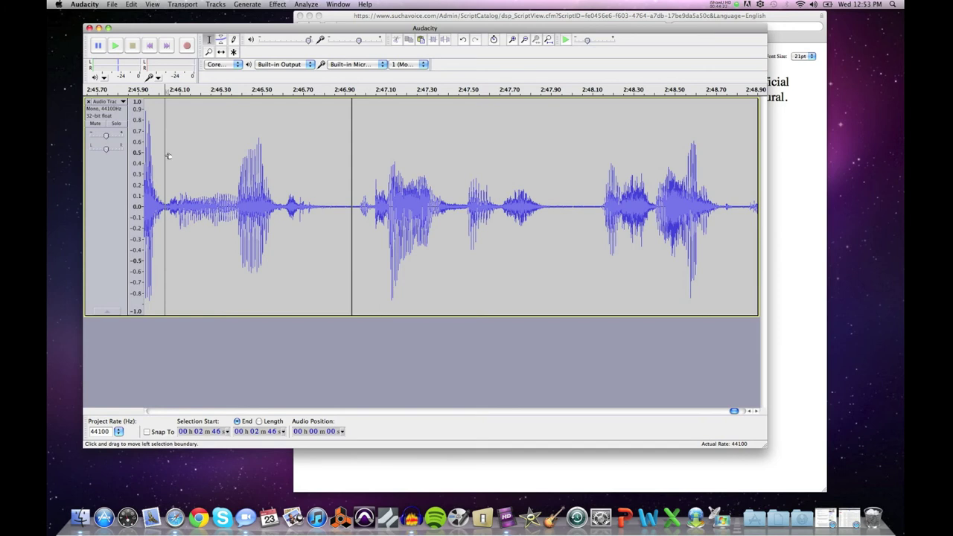
{"action": "key", "text": "space"}
{"action": "key", "text": "space"}
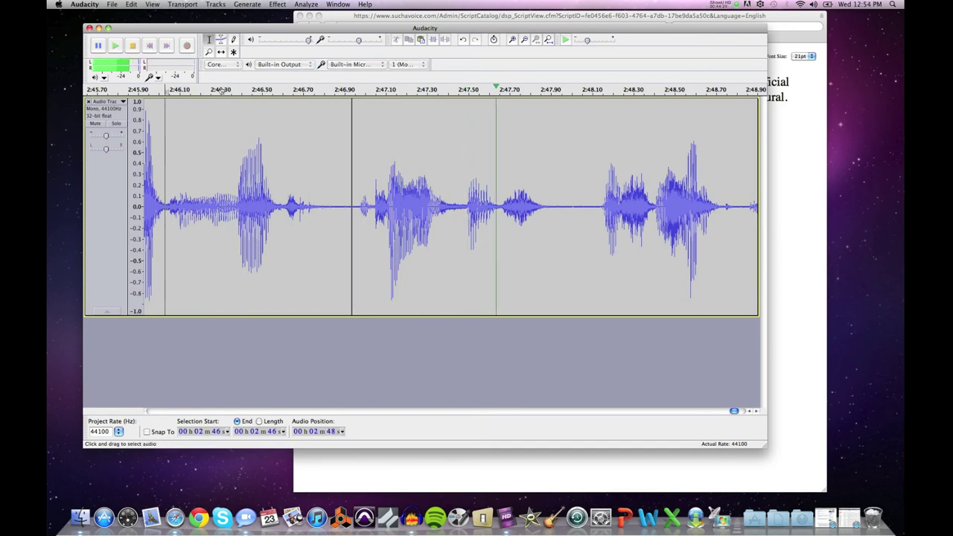
Move the new take to start at about 2:47.1, leaving a 0.2 second gap, and play the transition from about 2:45.5.
{"action": "left_click", "coordinate": [221, 52]}
{"action": "left_click_drag", "start_coordinate": [402, 229], "coordinate": [444, 229]}
{"action": "left_click", "coordinate": [209, 52]}
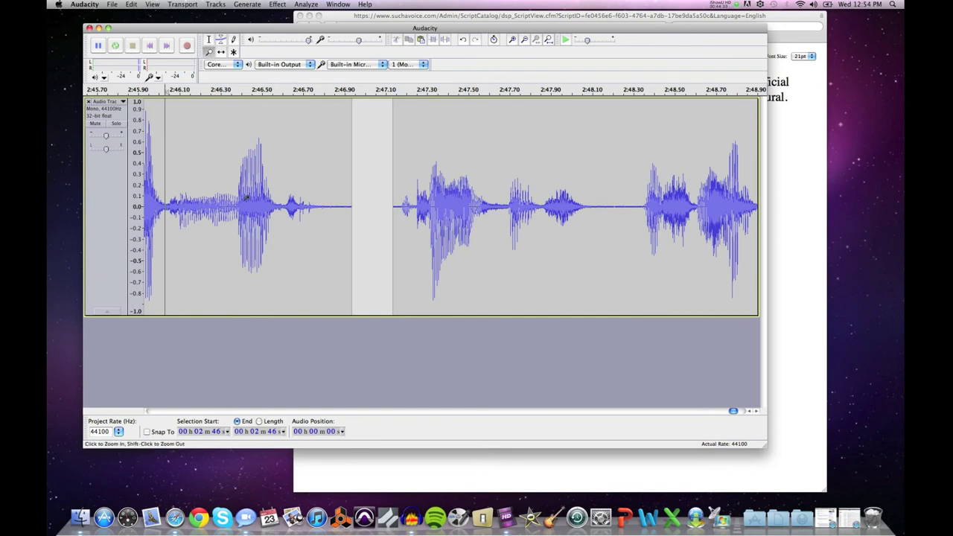
{"action": "left_click", "coordinate": [246, 197], "text": "shift"}
{"action": "left_click", "coordinate": [209, 39]}
{"action": "left_click", "coordinate": [201, 123]}
{"action": "key", "text": "space"}
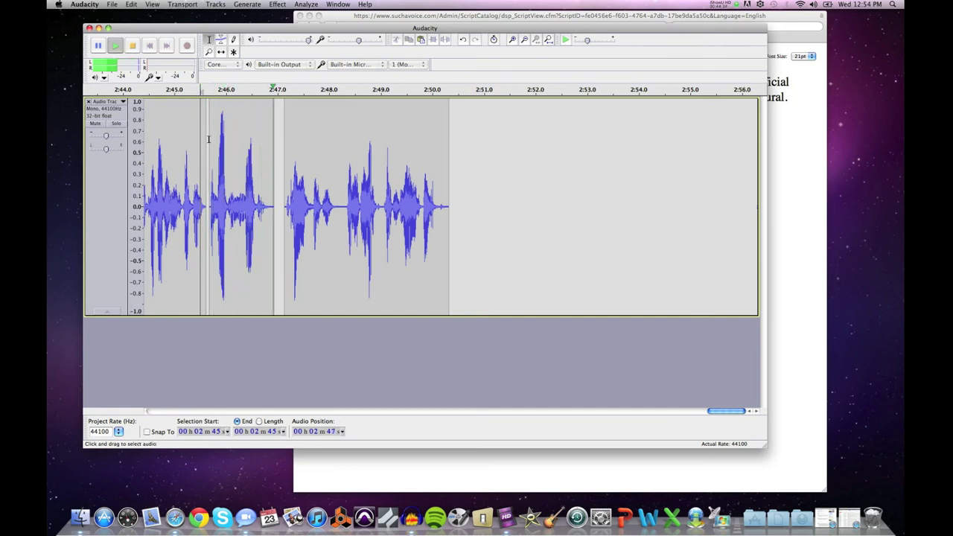
Move the new take earlier to start at about 2:47.05, leaving a 0.1 second gap, and play the transition from about 2:45.9.
{"action": "key", "text": "space"}
{"action": "left_click", "coordinate": [221, 52]}
{"action": "left_click_drag", "start_coordinate": [314, 235], "coordinate": [311, 235]}
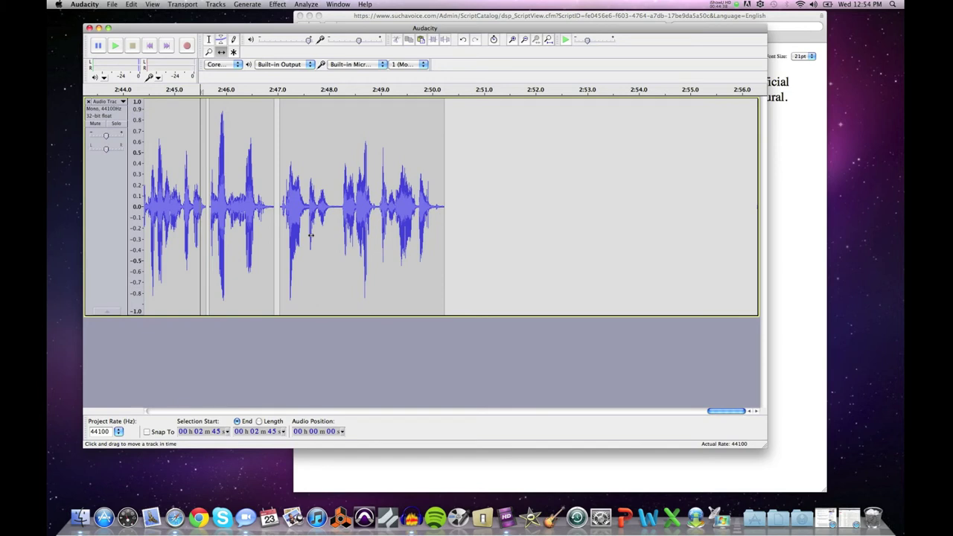
{"action": "left_click", "coordinate": [209, 39]}
{"action": "left_click", "coordinate": [221, 121]}
{"action": "key", "text": "space"}
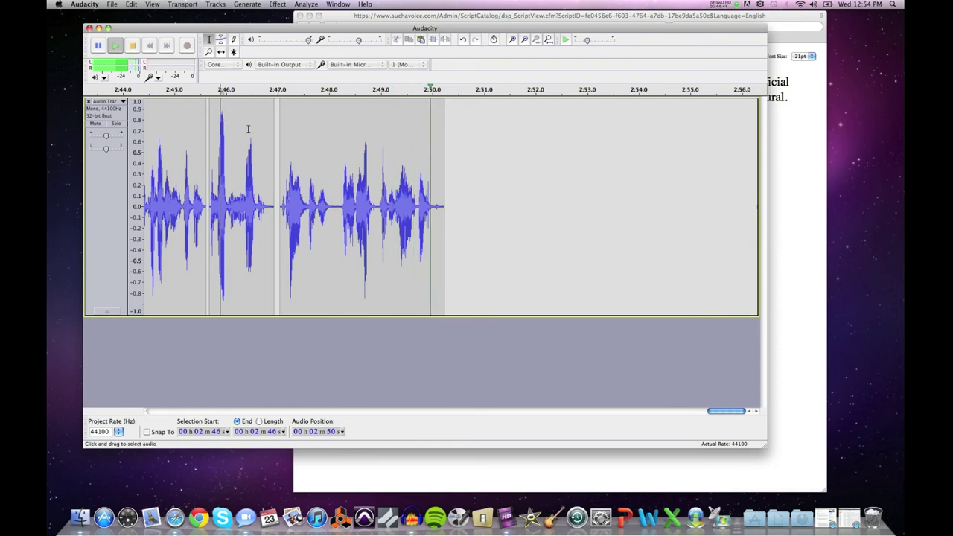
Play the new take from its start at about 2:47.05 to check the pause in its middle.
{"action": "left_click_drag", "start_coordinate": [329, 193], "coordinate": [344, 192]}
{"action": "left_click", "coordinate": [295, 191]}
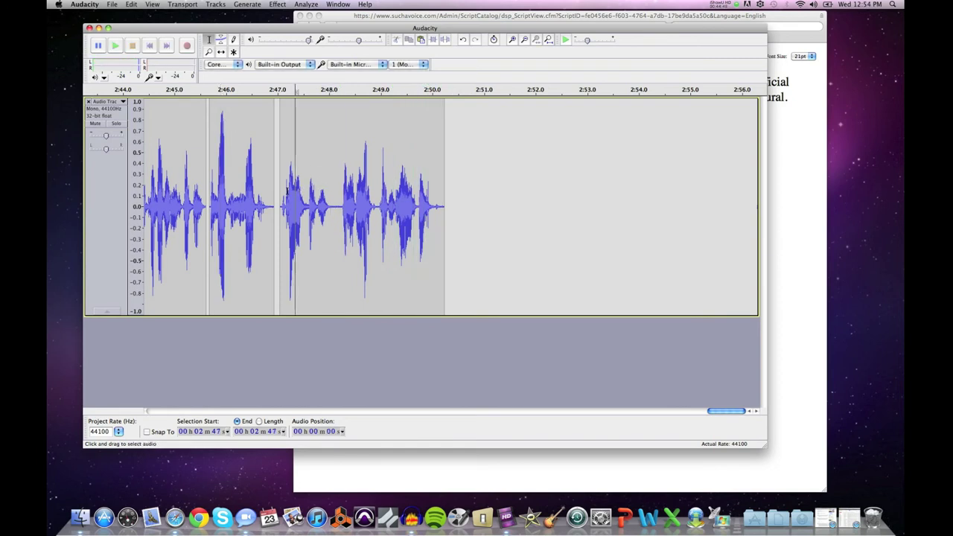
{"action": "left_click", "coordinate": [280, 194]}
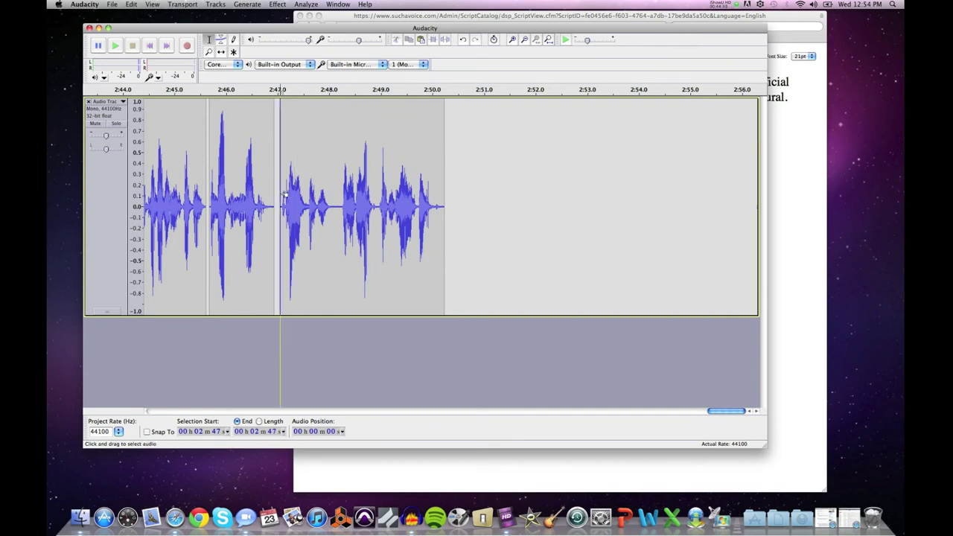
{"action": "key", "text": "space"}
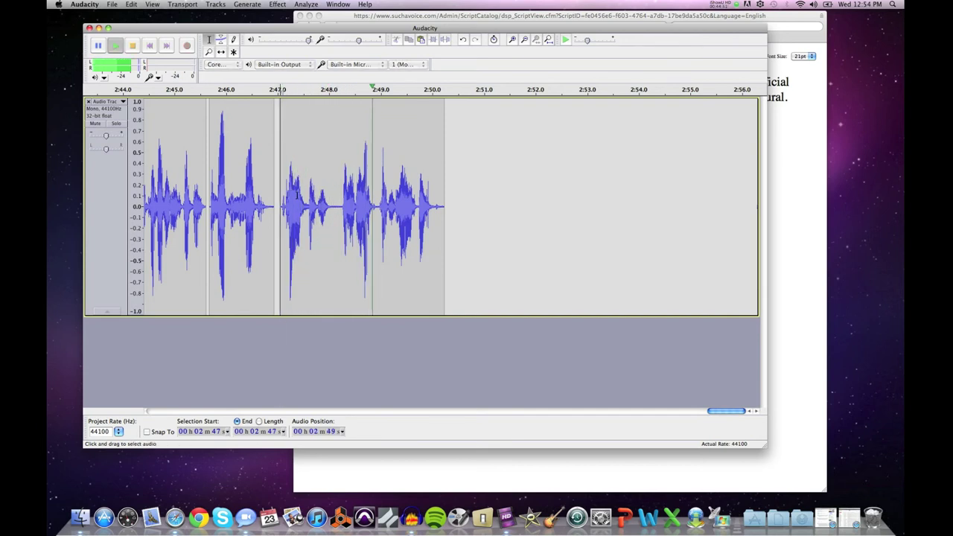
Delete the silence in the new take from about 2:48.1 to 2:48.2 without splitting the clip, and play it from about 2:47.
{"action": "left_click", "coordinate": [340, 203]}
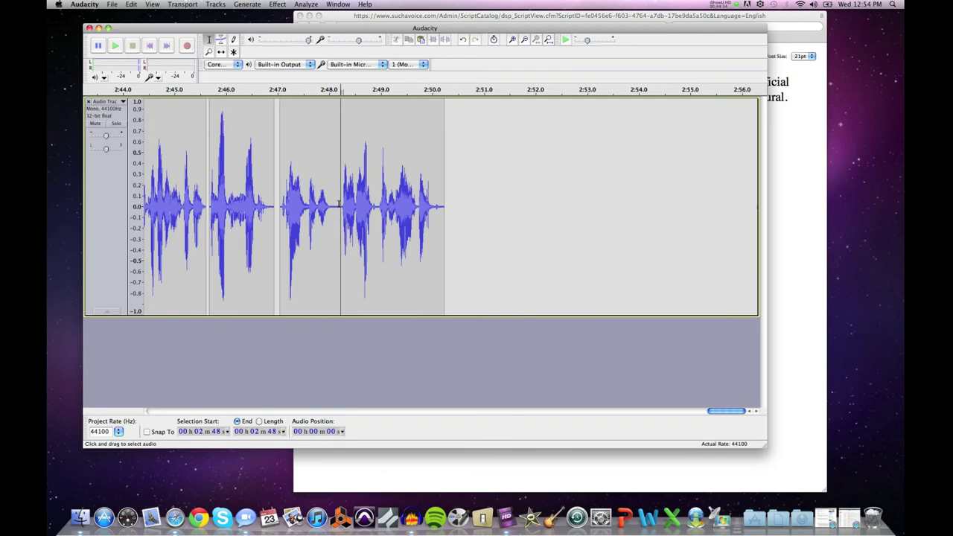
{"action": "left_click_drag", "start_coordinate": [338, 204], "coordinate": [334, 204]}
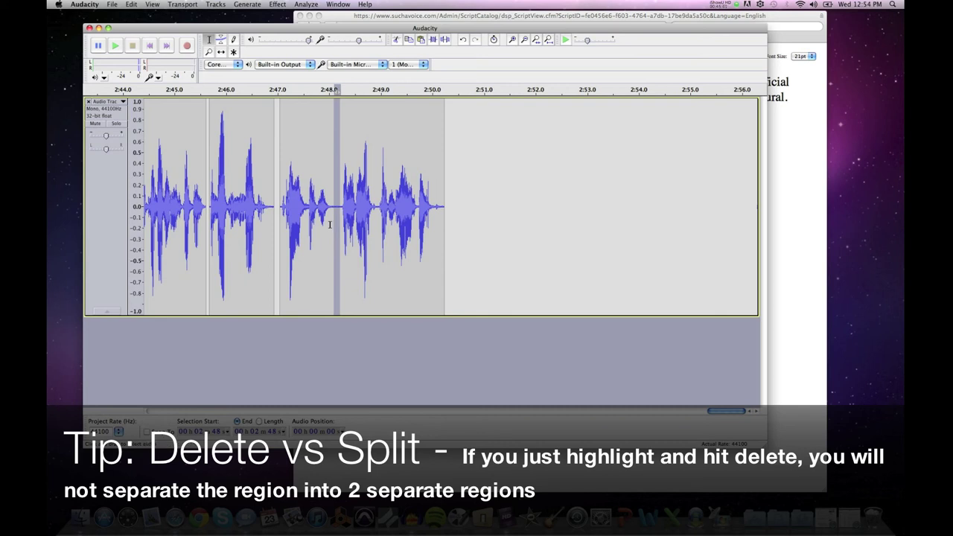
{"action": "key", "text": "Delete"}
{"action": "left_click", "coordinate": [342, 207]}
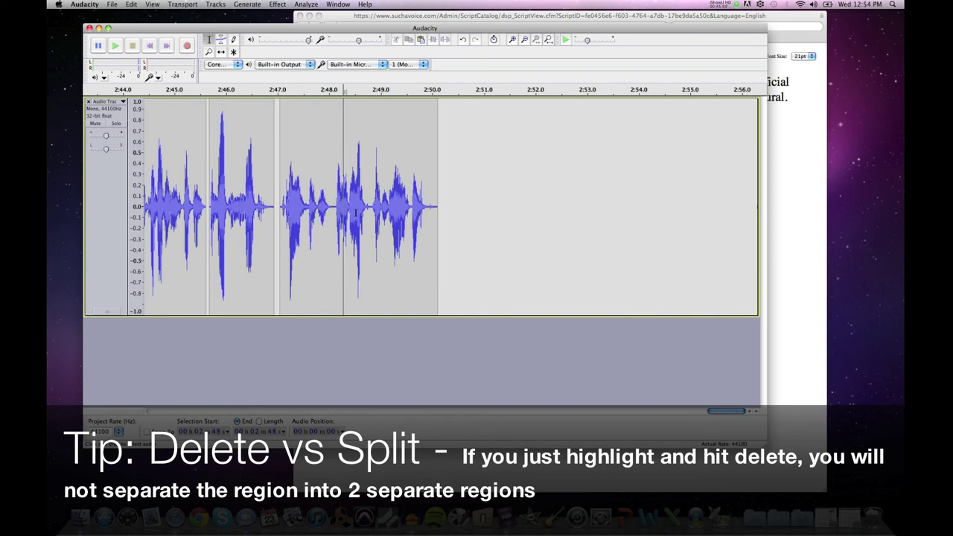
{"action": "left_click", "coordinate": [278, 186]}
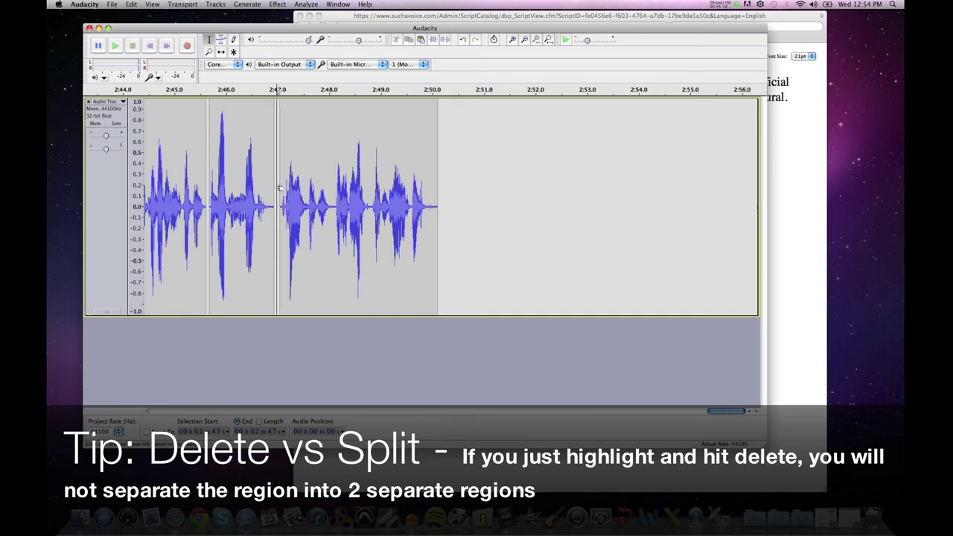
{"action": "key", "text": "space"}
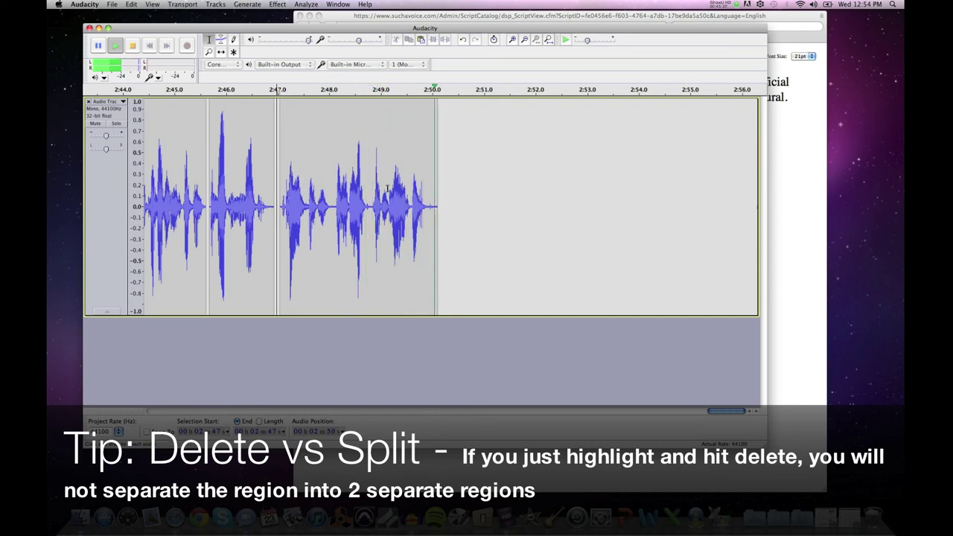
{"action": "key", "text": "space"}
Examine the quiet tail of the new take up close, from about 2:49.9 to 2:50.1, for leftover noise.
{"action": "left_click_drag", "start_coordinate": [425, 207], "coordinate": [438, 207]}
{"action": "left_click", "coordinate": [208, 52]}
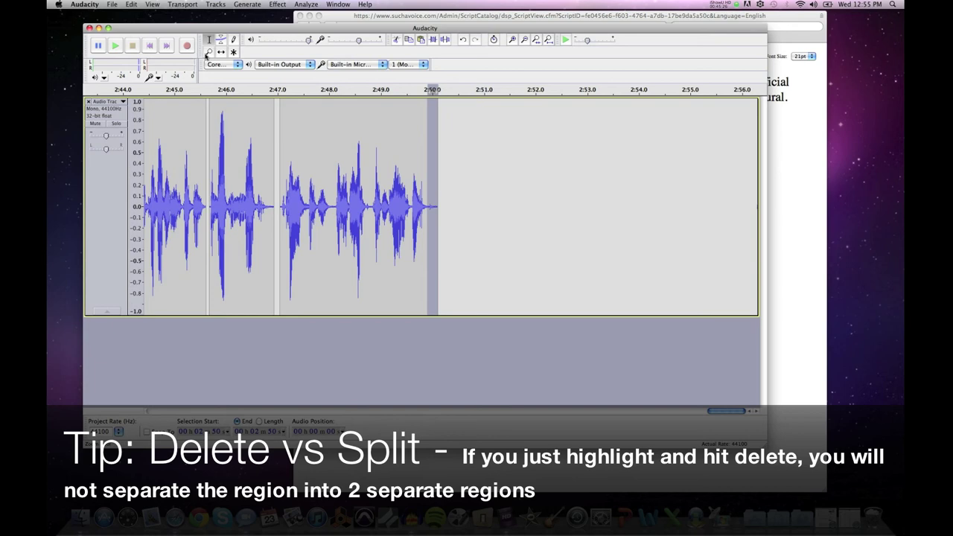
{"action": "left_click", "coordinate": [425, 198]}
{"action": "left_click", "coordinate": [425, 199]}
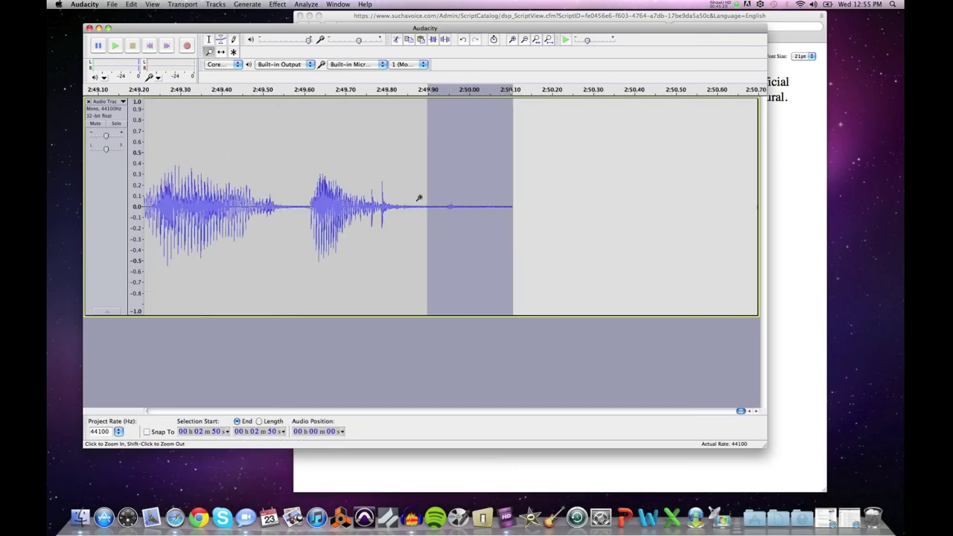
{"action": "left_click", "coordinate": [540, 182]}
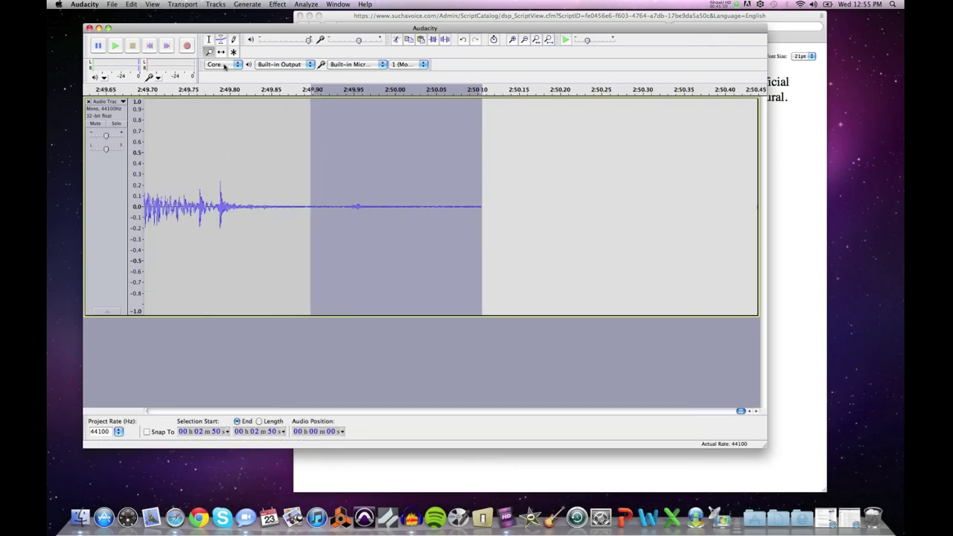
{"action": "left_click", "coordinate": [209, 39]}
{"action": "left_click", "coordinate": [329, 174], "text": "shift"}
{"action": "left_click", "coordinate": [305, 190]}
{"action": "key", "text": "space"}
{"action": "key", "text": "space"}
{"action": "left_click", "coordinate": [418, 202]}
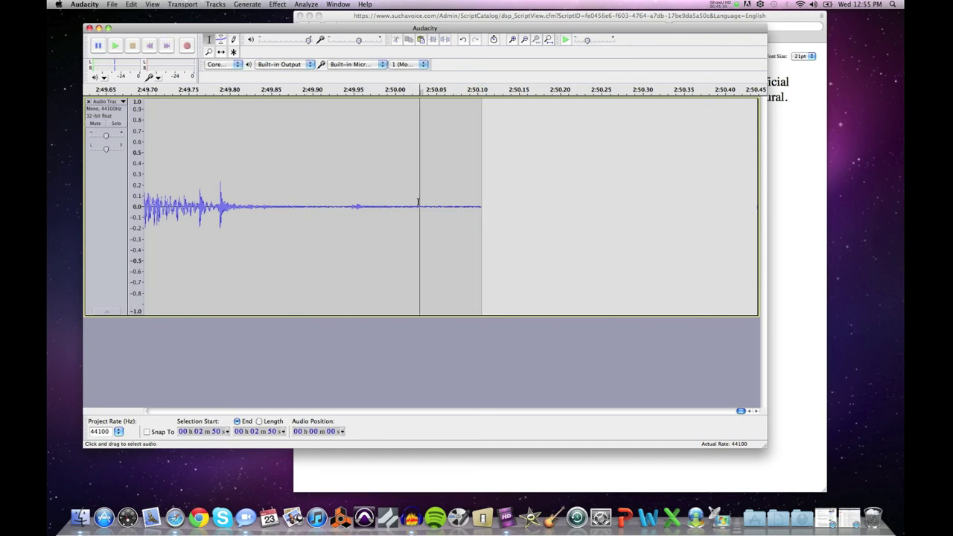
{"action": "left_click_drag", "start_coordinate": [419, 202], "coordinate": [521, 206]}
{"action": "left_click", "coordinate": [311, 195]}
{"action": "left_click", "coordinate": [187, 195]}
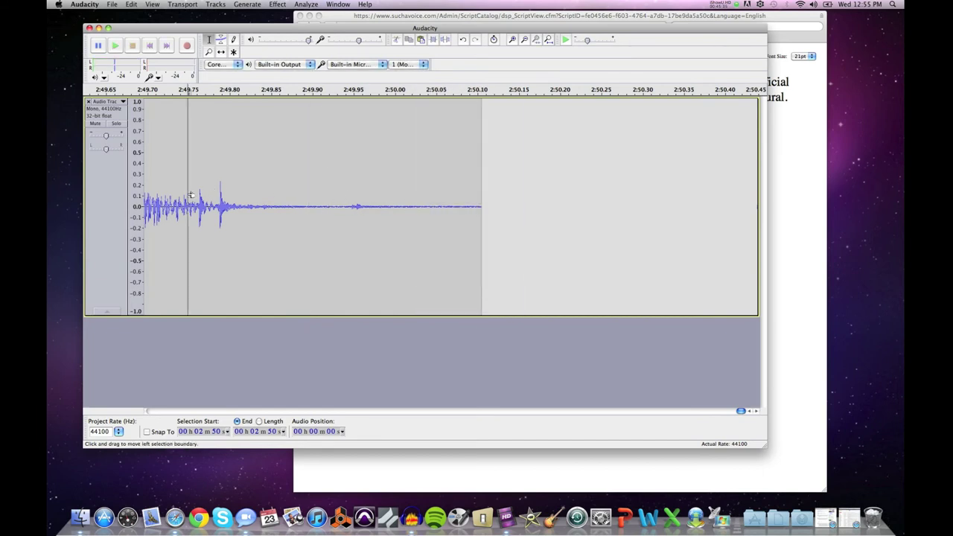
Bring the whole edited sequence into view and play it from just before the first clip, at about 2:34.
{"action": "left_click", "coordinate": [207, 51]}
{"action": "left_click", "coordinate": [295, 169], "text": "shift"}
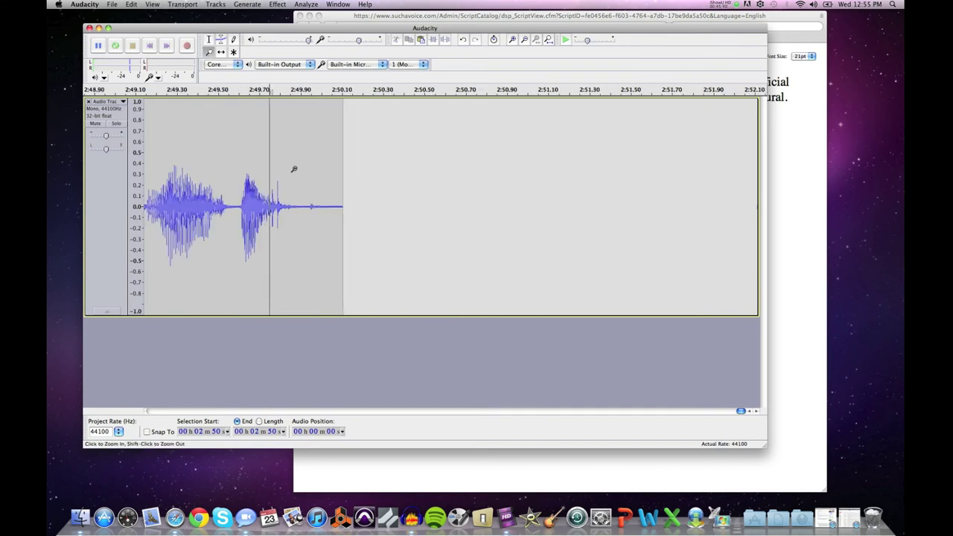
{"action": "left_click", "coordinate": [294, 169], "text": "shift"}
{"action": "left_click", "coordinate": [294, 169], "text": "shift"}
{"action": "left_click", "coordinate": [294, 169], "text": "shift"}
{"action": "left_click", "coordinate": [294, 169], "text": "shift"}
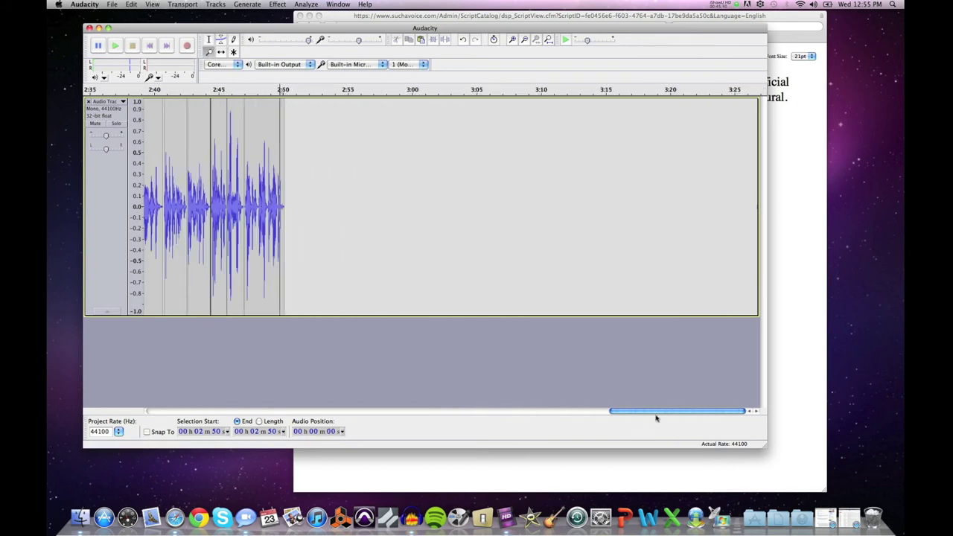
{"action": "left_click_drag", "start_coordinate": [656, 414], "coordinate": [599, 412]}
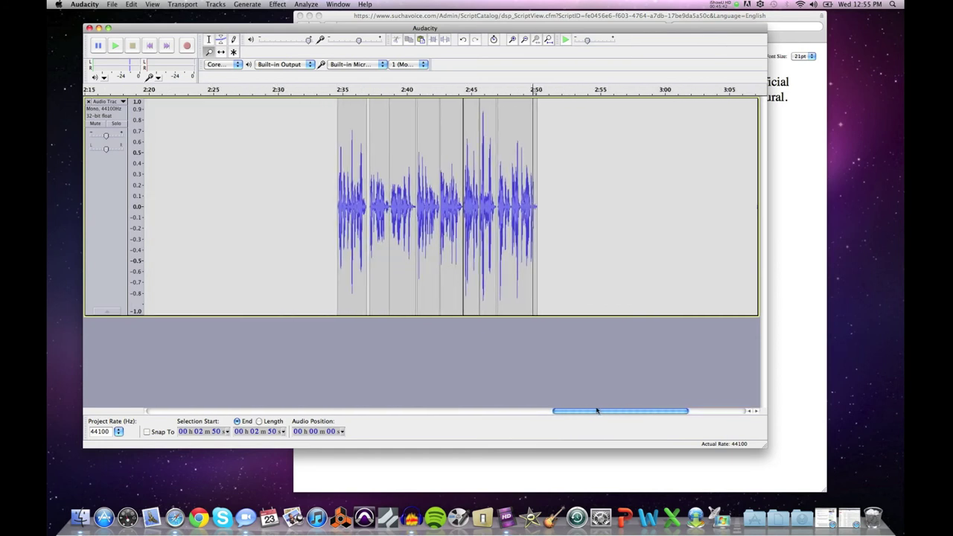
{"action": "left_click", "coordinate": [209, 40]}
{"action": "left_click", "coordinate": [333, 144]}
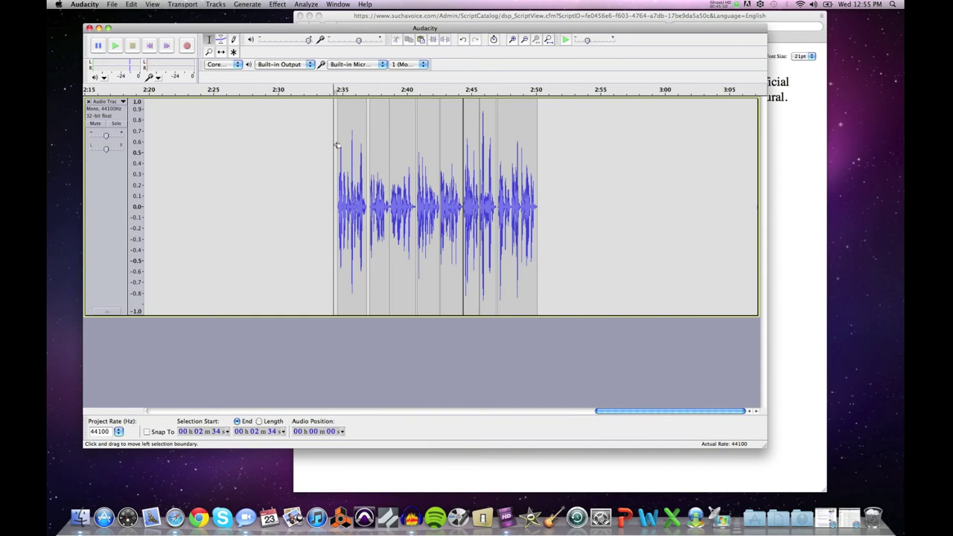
{"action": "key", "text": "space"}
Play the transition between the second and third clips, starting from about 2:37.
{"action": "left_click_drag", "start_coordinate": [384, 204], "coordinate": [398, 202]}
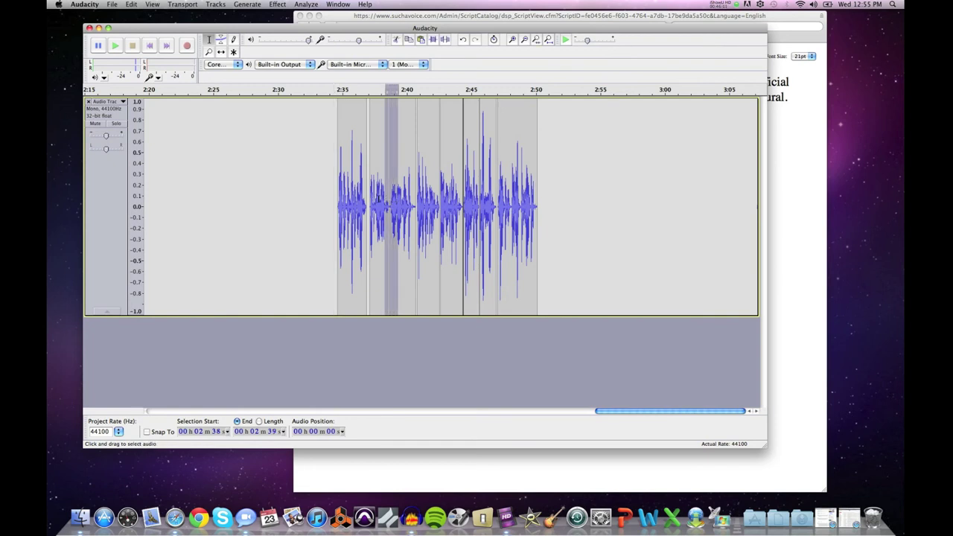
{"action": "left_click", "coordinate": [366, 199]}
{"action": "key", "text": "space"}
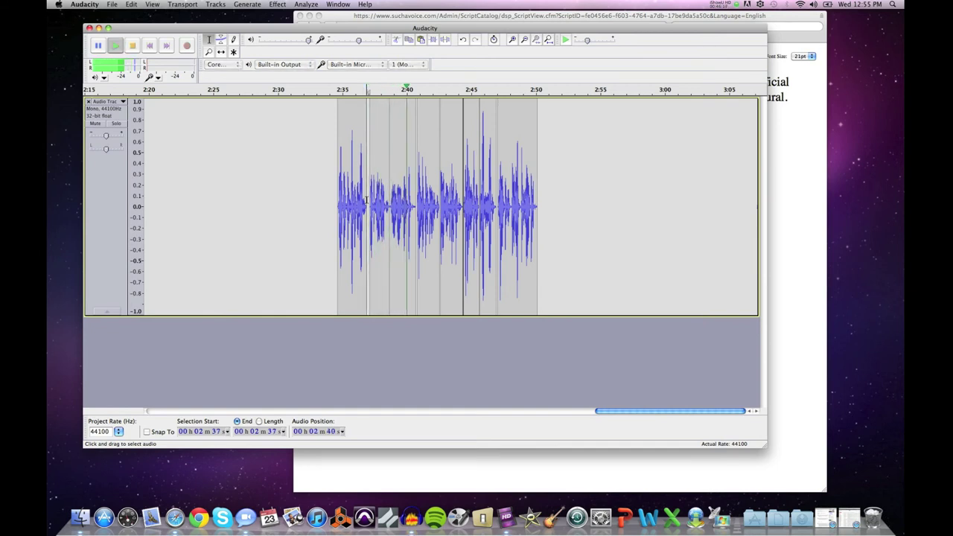
{"action": "key", "text": "space"}
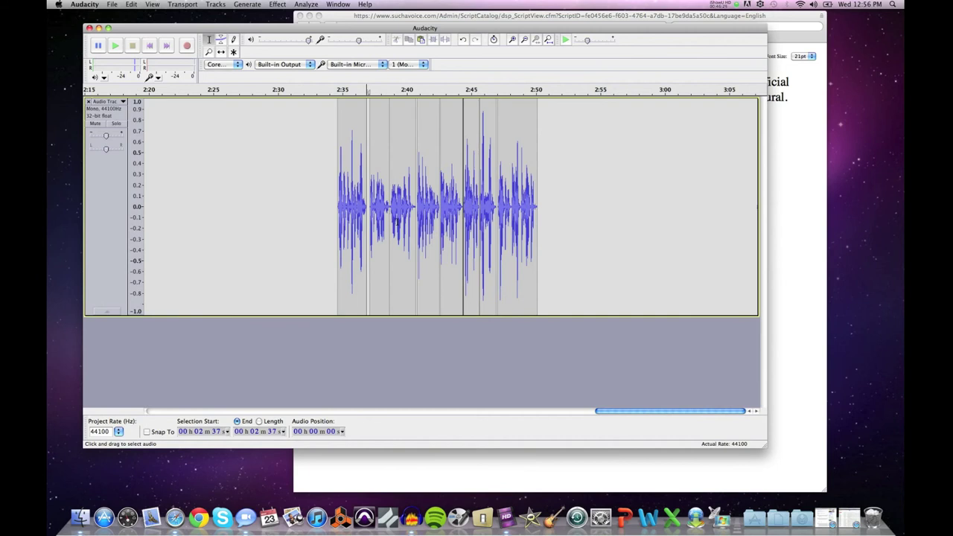
Try to move the third clip later on its own.
{"action": "left_click", "coordinate": [221, 52]}
{"action": "left_click_drag", "start_coordinate": [399, 224], "coordinate": [416, 224]}
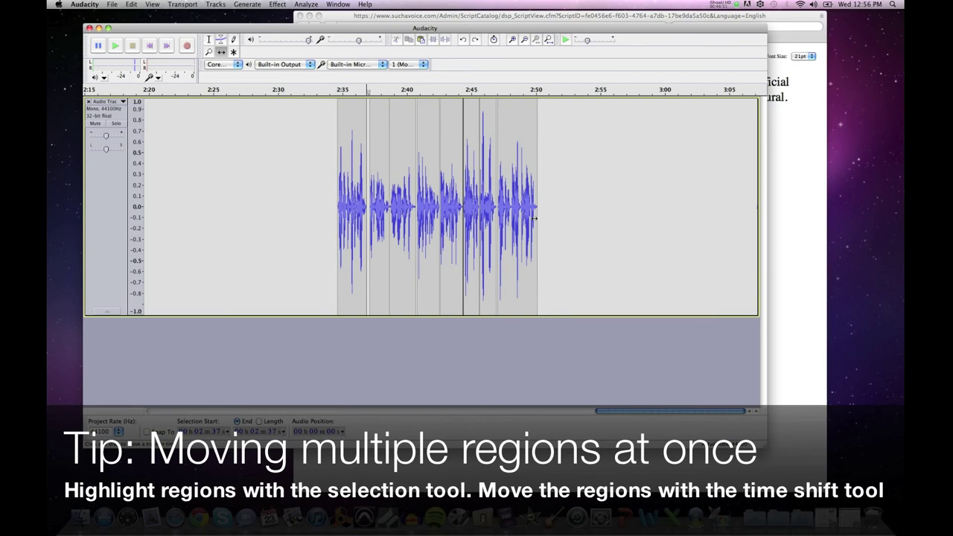
Select every clip from the third to the end and shift them together slightly later, starting at about 2:38.8.
{"action": "left_click", "coordinate": [209, 39]}
{"action": "double_click", "coordinate": [405, 220]}
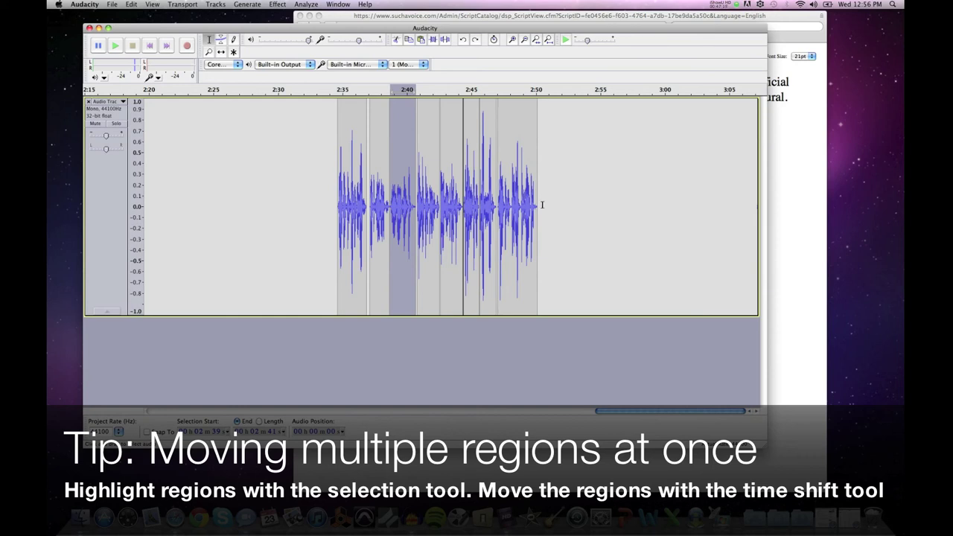
{"action": "key", "text": "shift"}
{"action": "left_click", "coordinate": [542, 205], "text": "shift"}
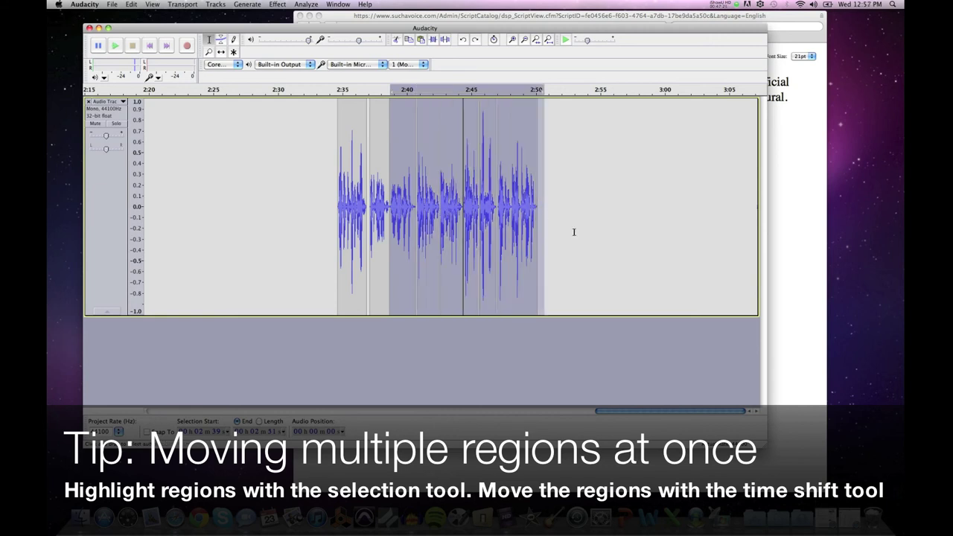
{"action": "left_click", "coordinate": [221, 53]}
{"action": "left_click_drag", "start_coordinate": [402, 225], "coordinate": [430, 231]}
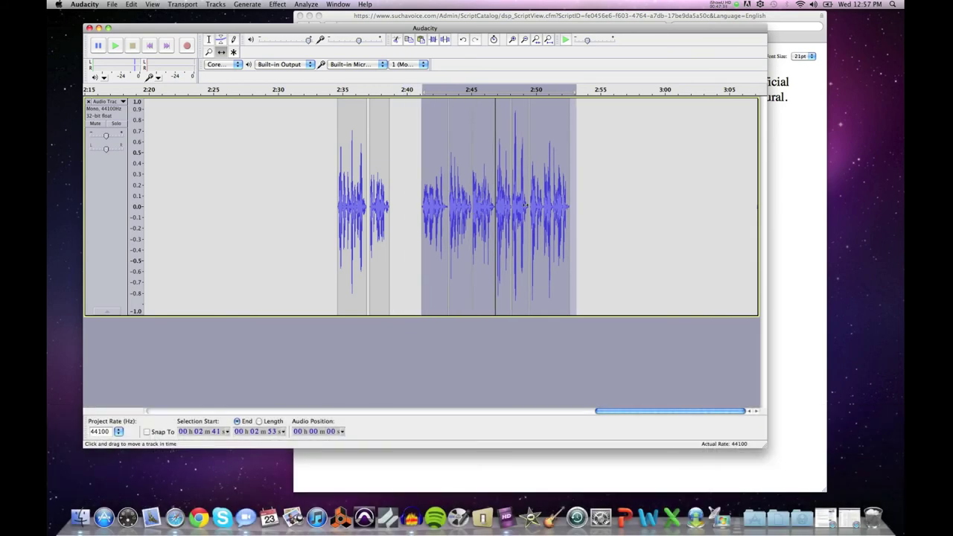
{"action": "left_click_drag", "start_coordinate": [430, 260], "coordinate": [409, 256]}
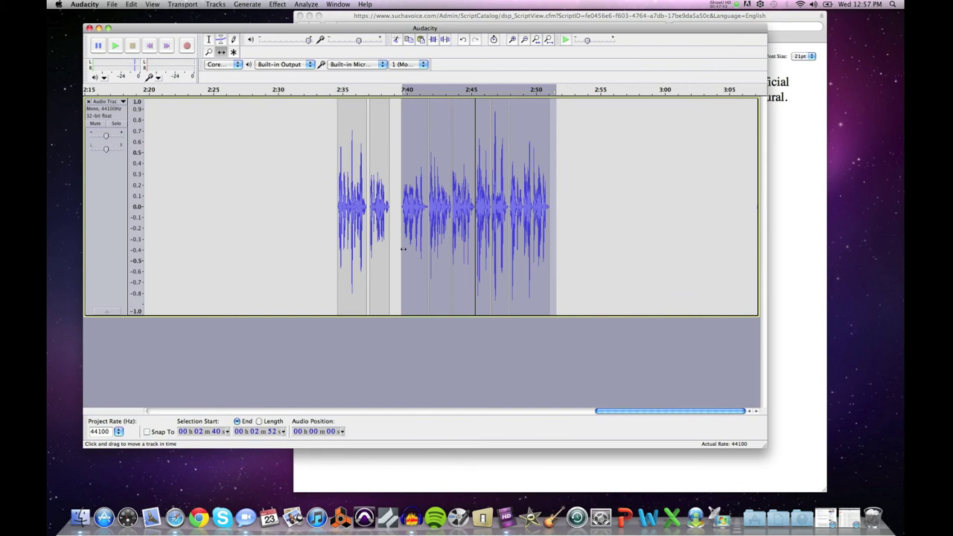
{"action": "left_click_drag", "start_coordinate": [410, 252], "coordinate": [400, 253]}
Play the widened gap between the second and third clips from about 2:36, and again from about 2:38.
{"action": "left_click", "coordinate": [210, 40]}
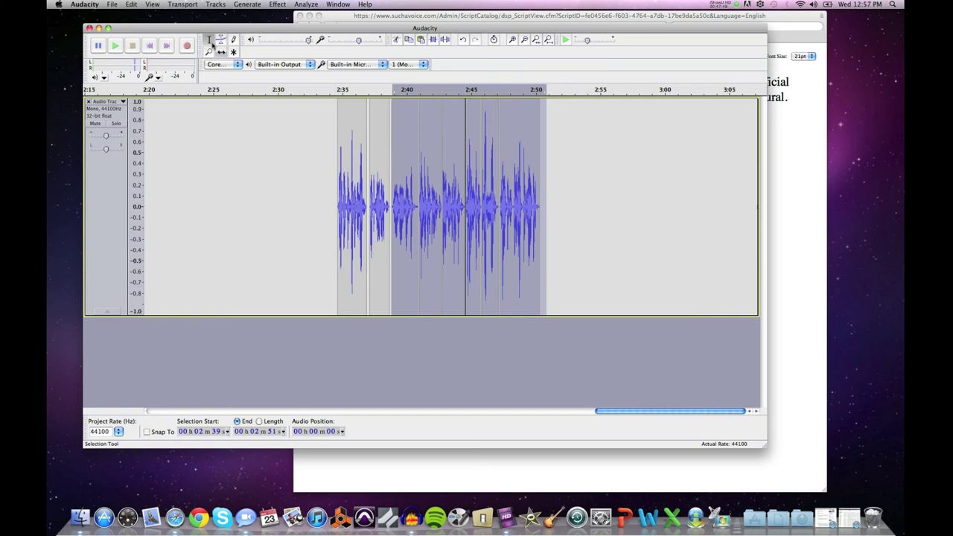
{"action": "left_click", "coordinate": [356, 173]}
{"action": "key", "text": "space"}
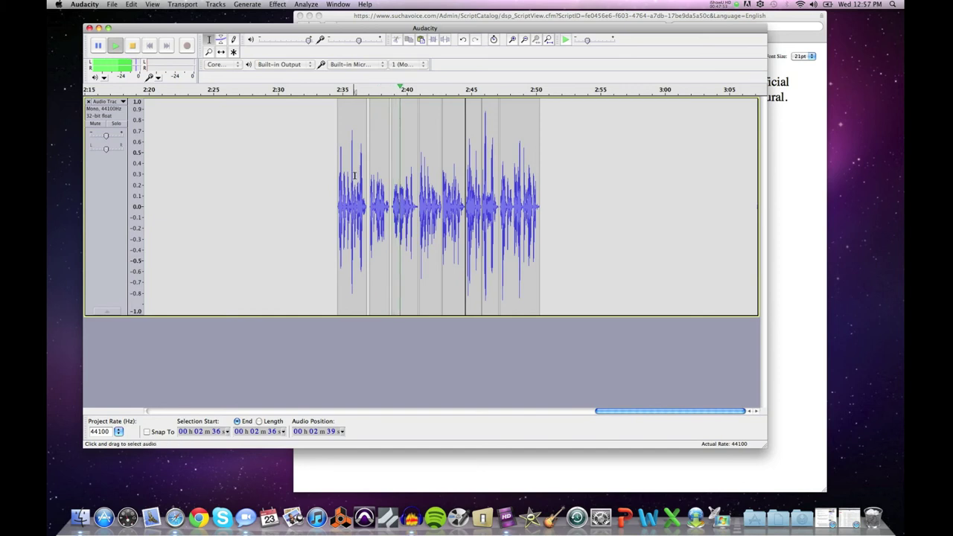
{"action": "key", "text": "space"}
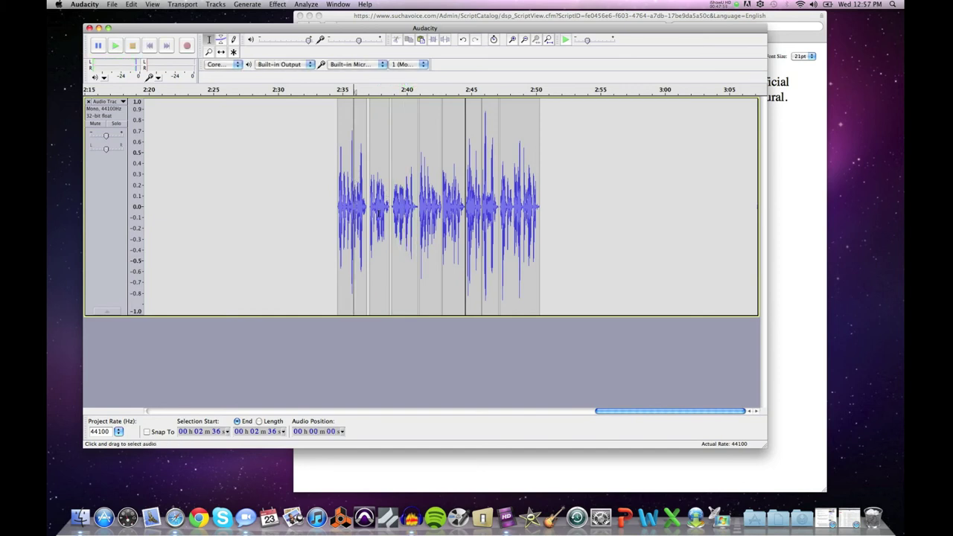
{"action": "left_click", "coordinate": [381, 209]}
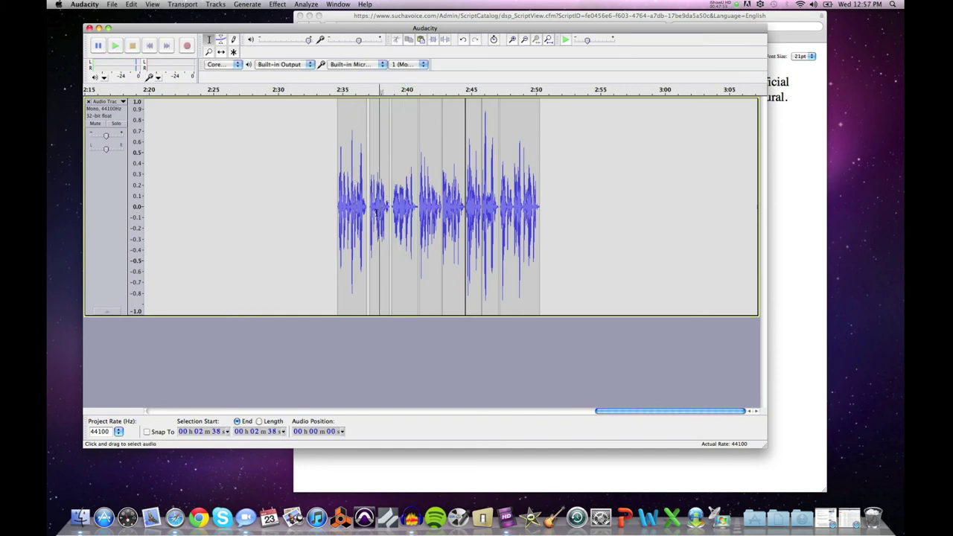
{"action": "key", "text": "space"}
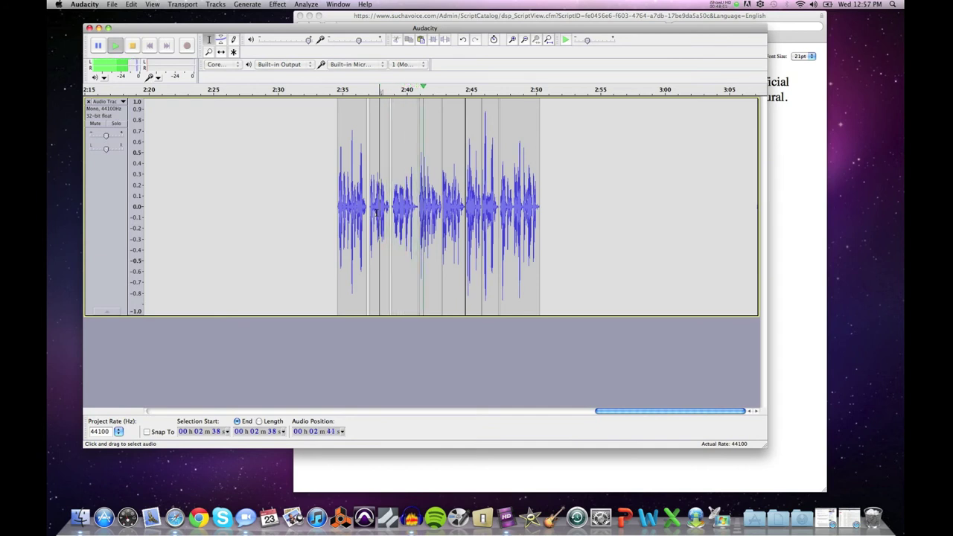
{"action": "key", "text": "space"}
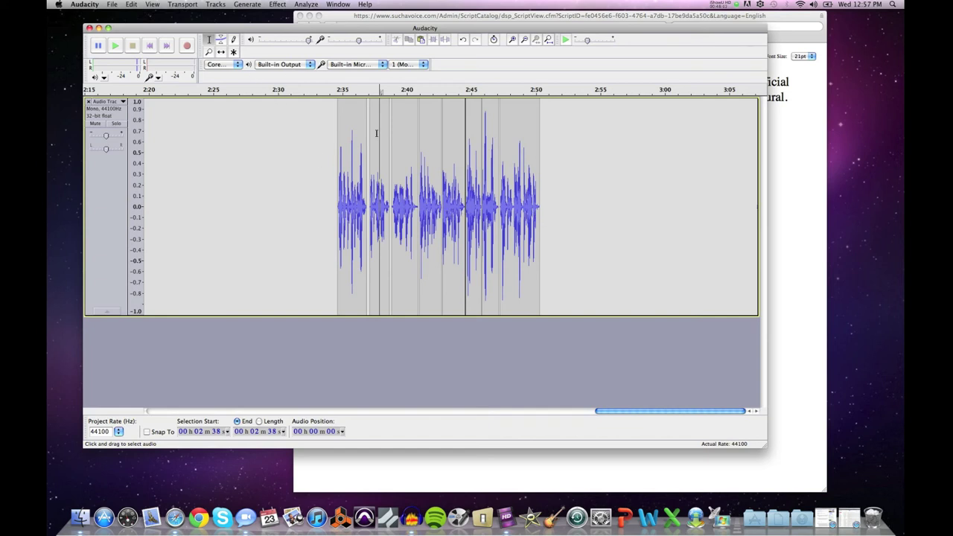
{"action": "double_click", "coordinate": [392, 187]}
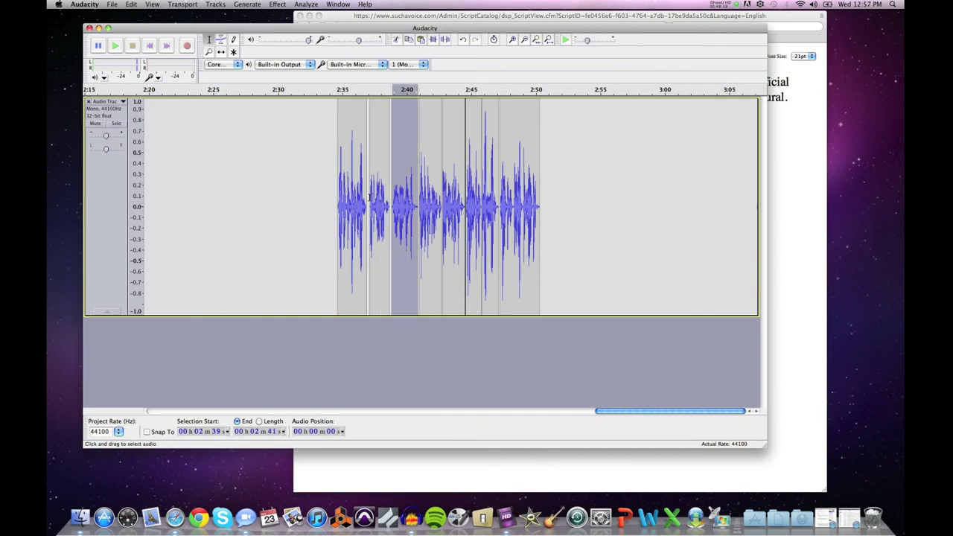
{"action": "key", "text": "shift"}
{"action": "left_click", "coordinate": [559, 195], "text": "shift"}
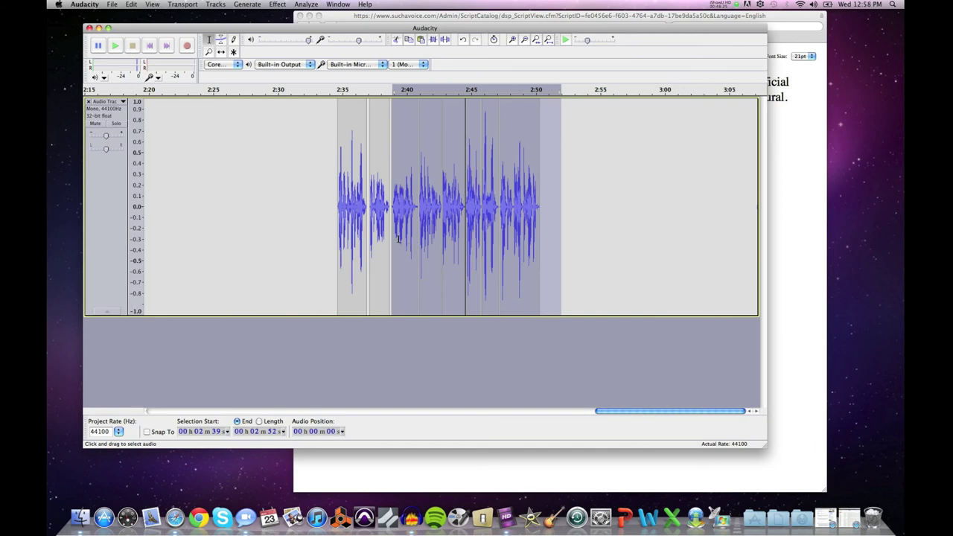
{"action": "left_click", "coordinate": [221, 52]}
{"action": "left_click", "coordinate": [211, 41]}
{"action": "left_click", "coordinate": [334, 163]}
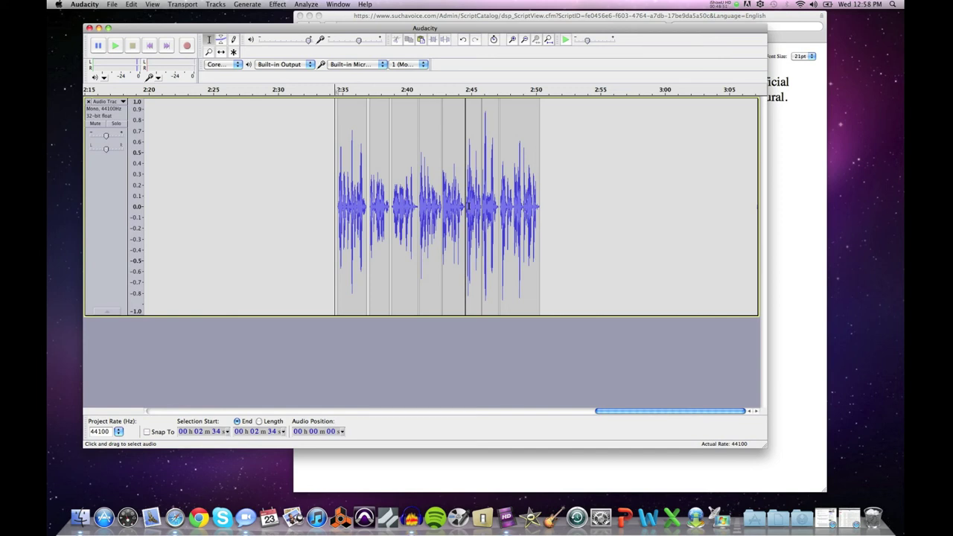
Minimize the Goldfish Crackers script window and return to Audacity, placing the cursor just before the first edited clip.
{"action": "left_click", "coordinate": [399, 18]}
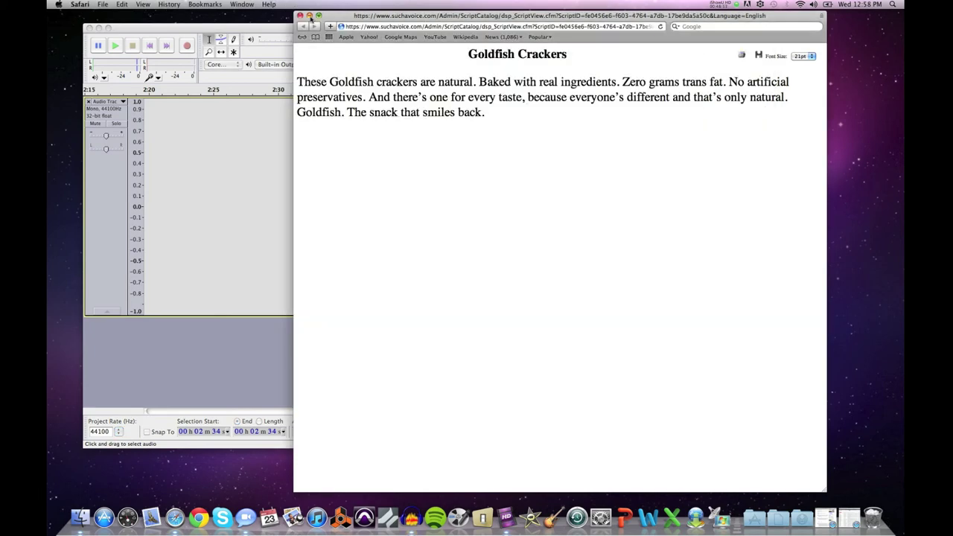
{"action": "left_click", "coordinate": [309, 16]}
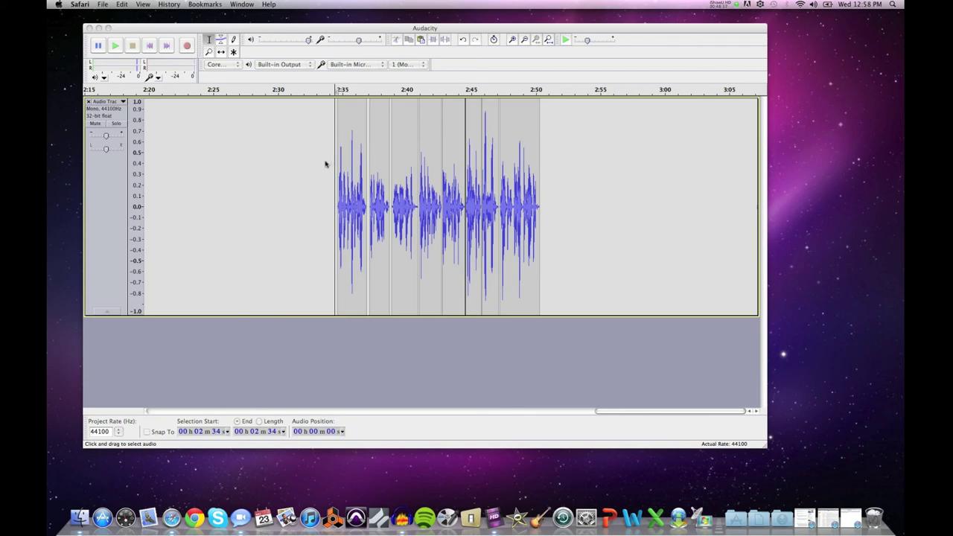
{"action": "left_click", "coordinate": [267, 29]}
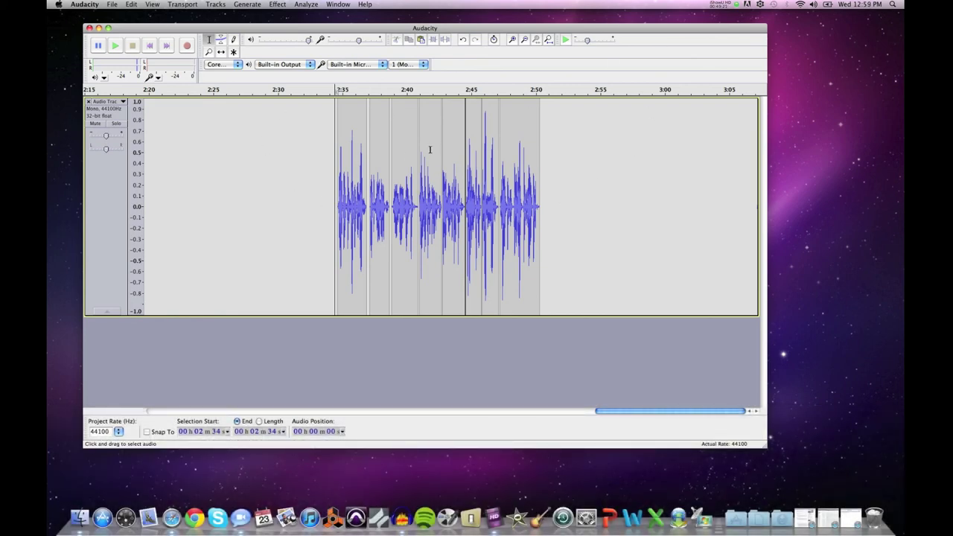
{"action": "left_click", "coordinate": [328, 161]}
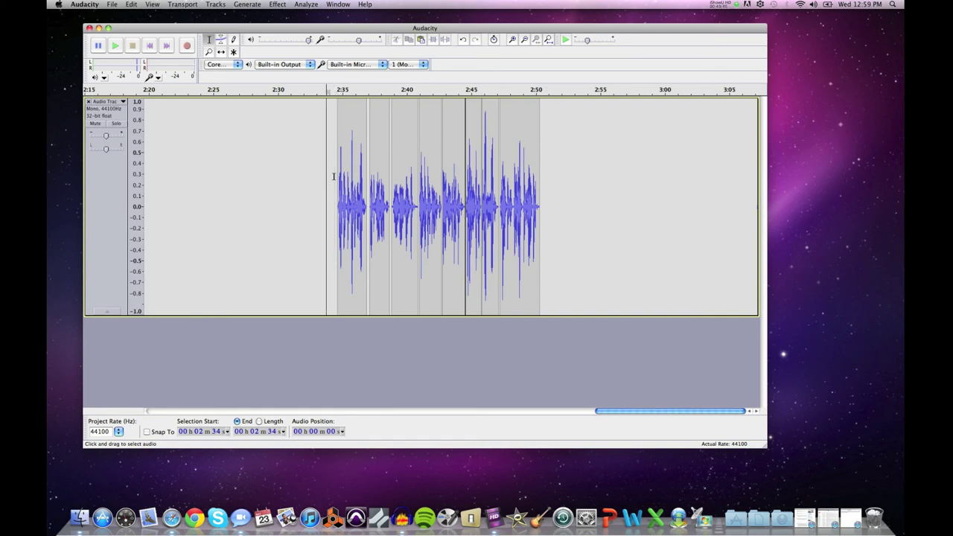
Select the whole edited voice-over, from the start of its first clip at 2:35 to the end of its last at 2:50.
{"action": "double_click", "coordinate": [346, 195]}
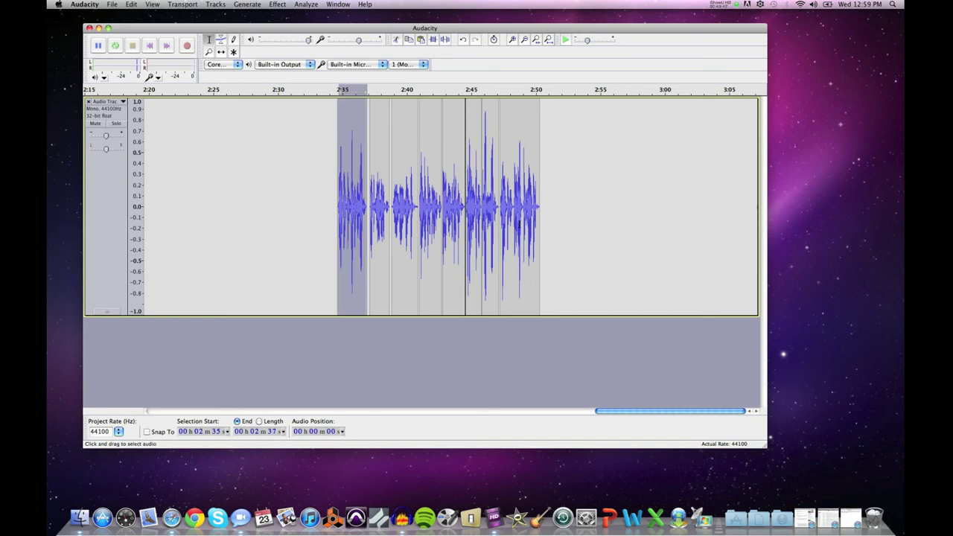
{"action": "left_click", "coordinate": [520, 224], "text": "shift"}
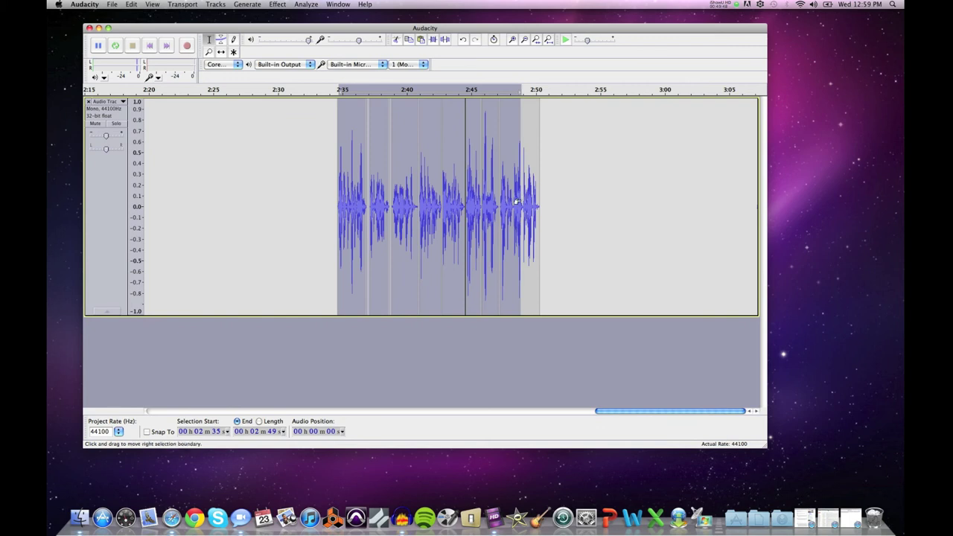
{"action": "left_click_drag", "start_coordinate": [521, 200], "coordinate": [537, 202]}
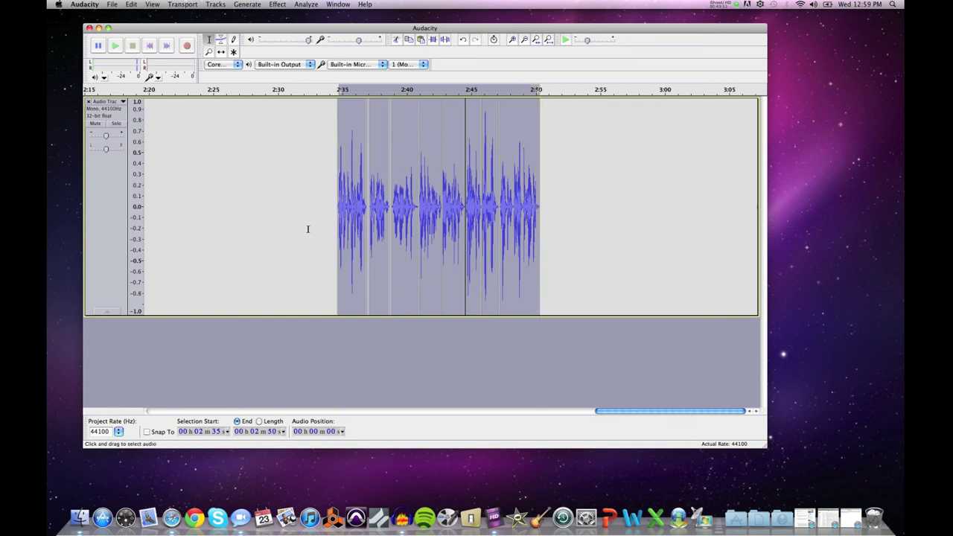
{"action": "left_click_drag", "start_coordinate": [624, 411], "coordinate": [176, 391]}
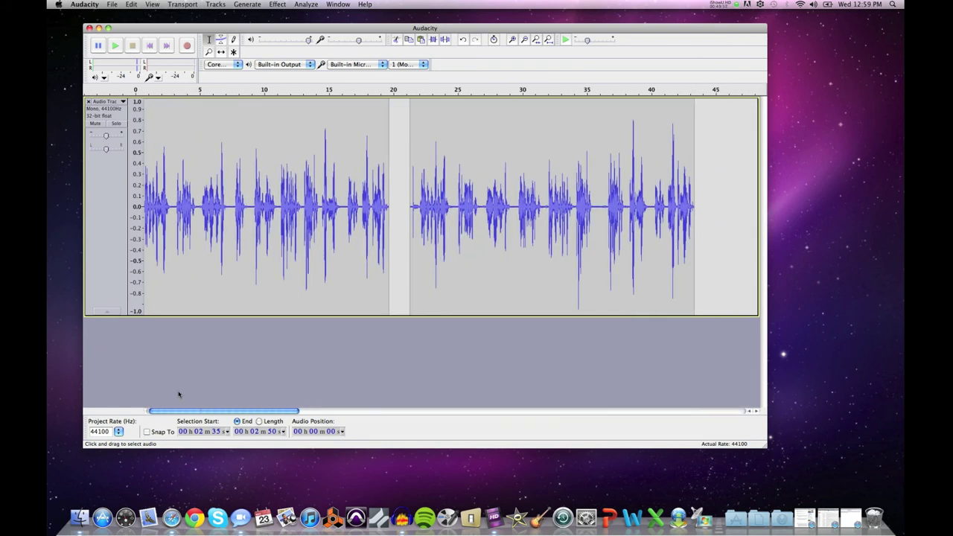
{"action": "left_click", "coordinate": [133, 4]}
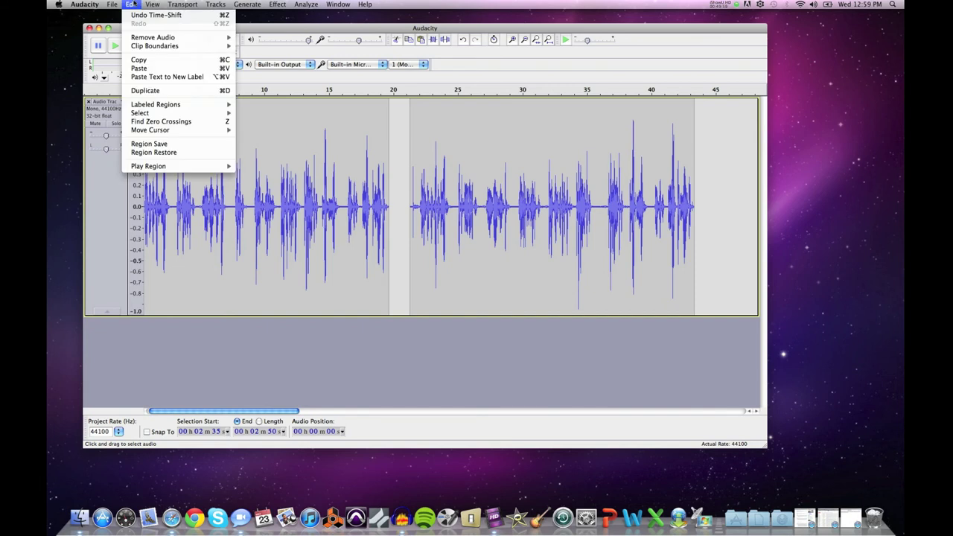
{"action": "mouse_move", "coordinate": [112, 4]}
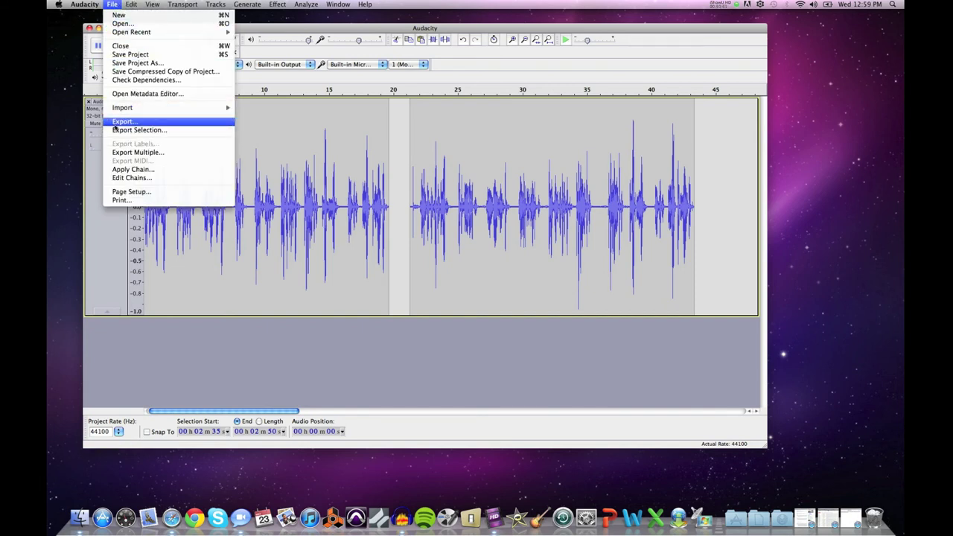
{"action": "left_click", "coordinate": [253, 411]}
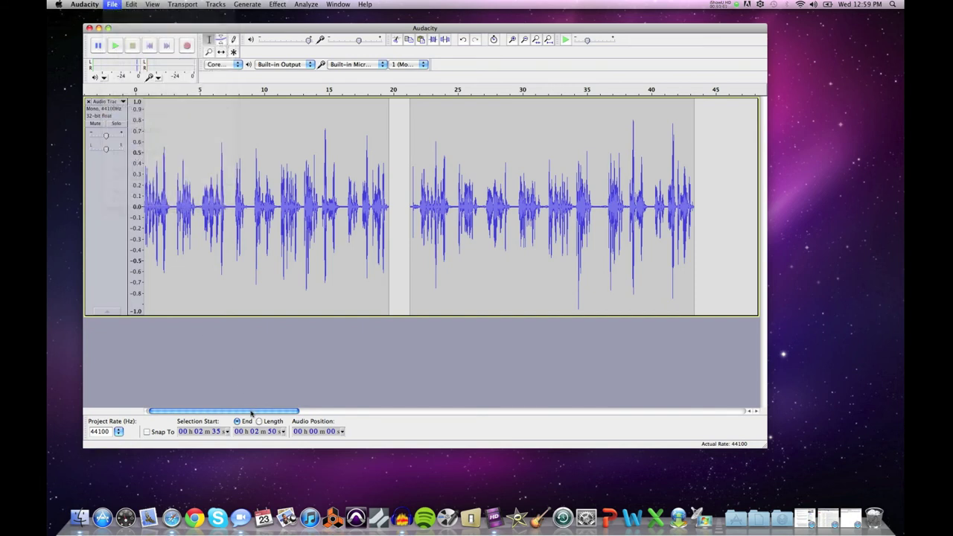
{"action": "left_click_drag", "start_coordinate": [239, 411], "coordinate": [703, 406]}
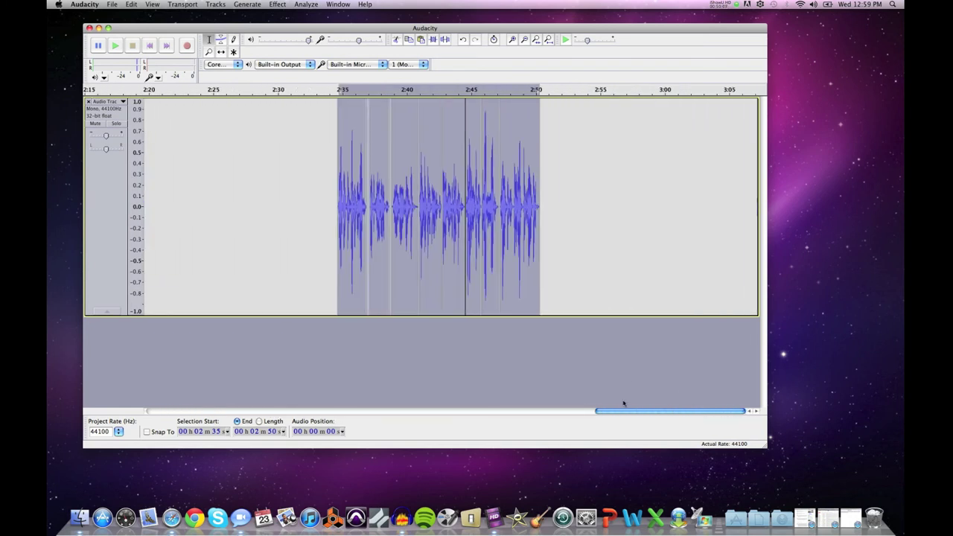
{"action": "left_click_drag", "start_coordinate": [619, 410], "coordinate": [596, 414]}
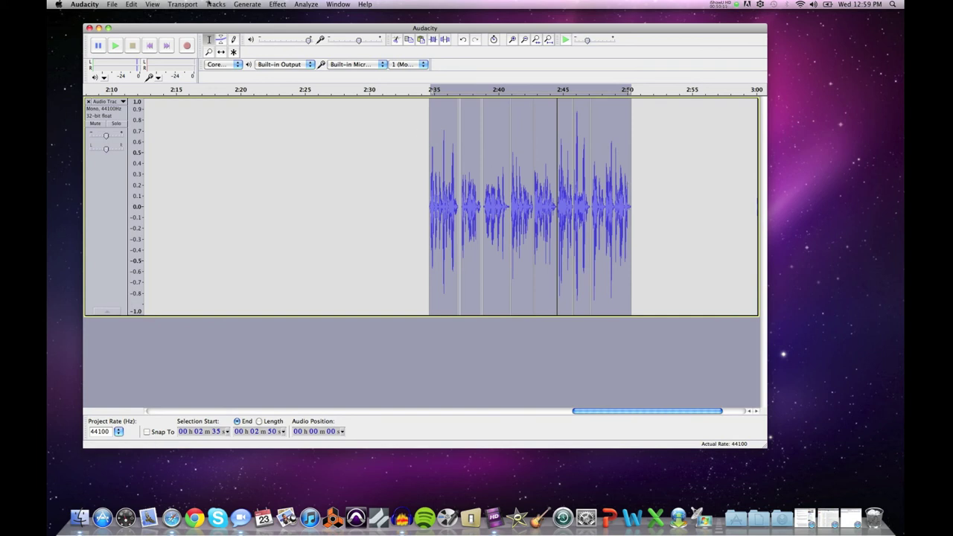
Start exporting only the selected audio and name the export file "Goldfish final version".
{"action": "left_click", "coordinate": [111, 5]}
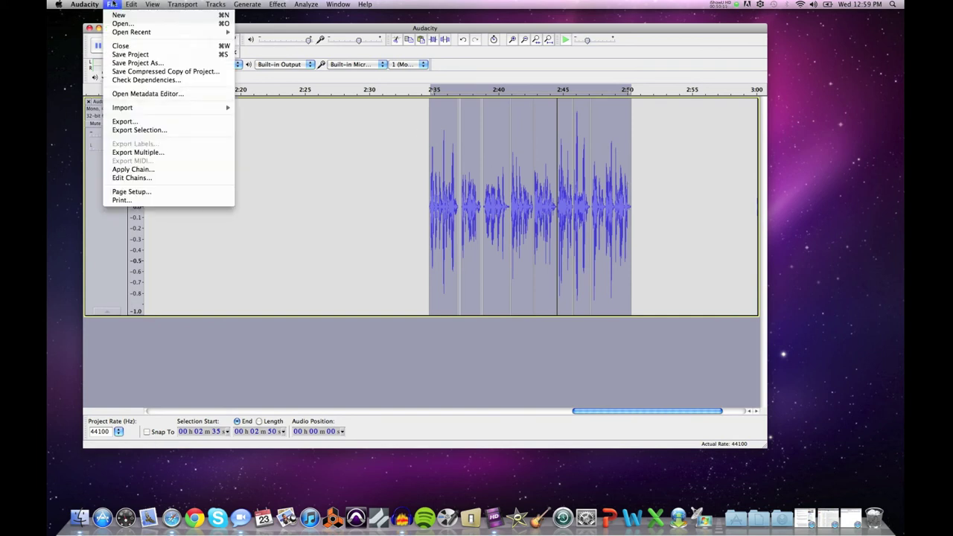
{"action": "left_click", "coordinate": [123, 130]}
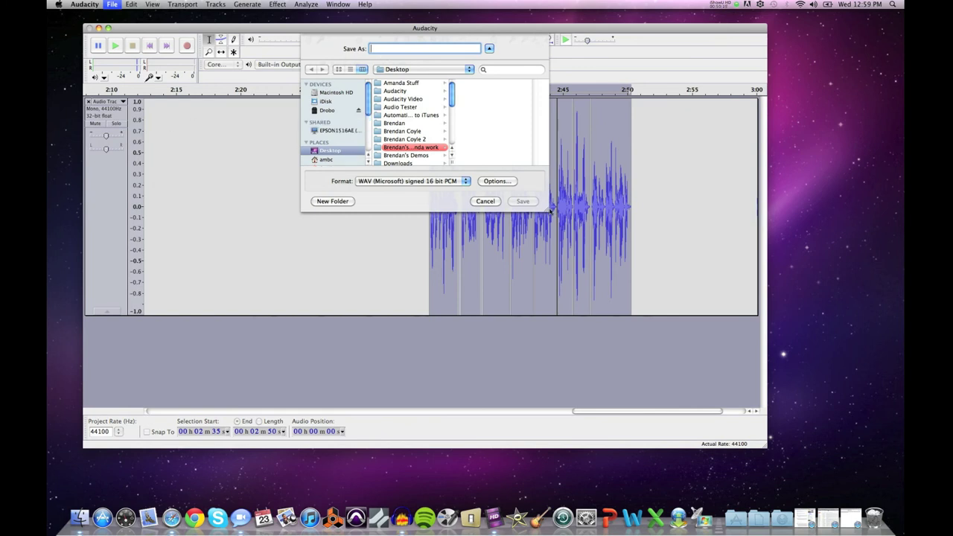
{"action": "left_click_drag", "start_coordinate": [548, 212], "coordinate": [610, 315]}
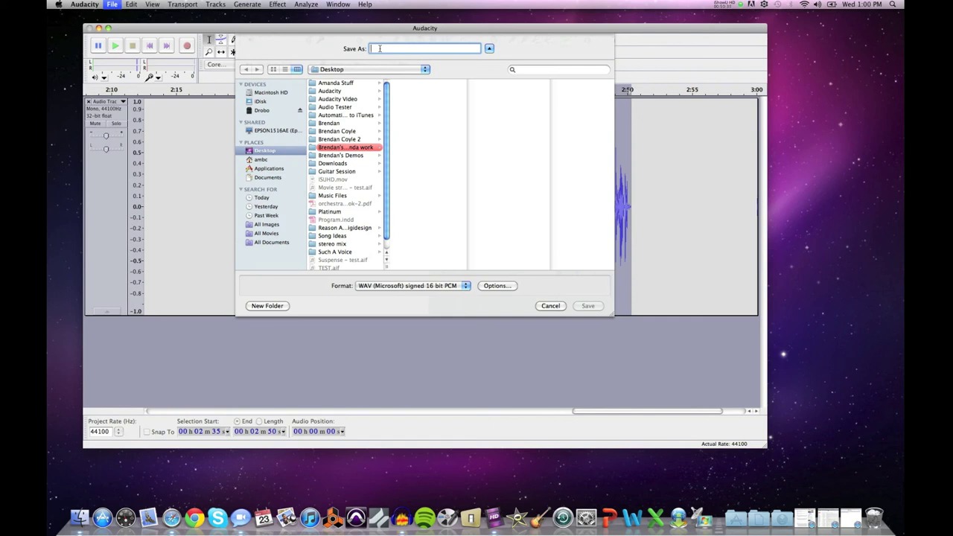
{"action": "type", "text": "c"}
{"action": "type", "text": "g"}
{"action": "type", "text": "fi"}
{"action": "type", "text": "sh"}
{"action": "key", "text": "BackSpace"}
{"action": "left_click", "coordinate": [383, 49]}
{"action": "key", "text": "BackSpace"}
{"action": "type", "text": "ld"}
{"action": "key", "text": "Right"}
{"action": "key", "text": "Right"}
{"action": "key", "text": "Right"}
{"action": "key", "text": "Right"}
{"action": "type", "text": "final version"}
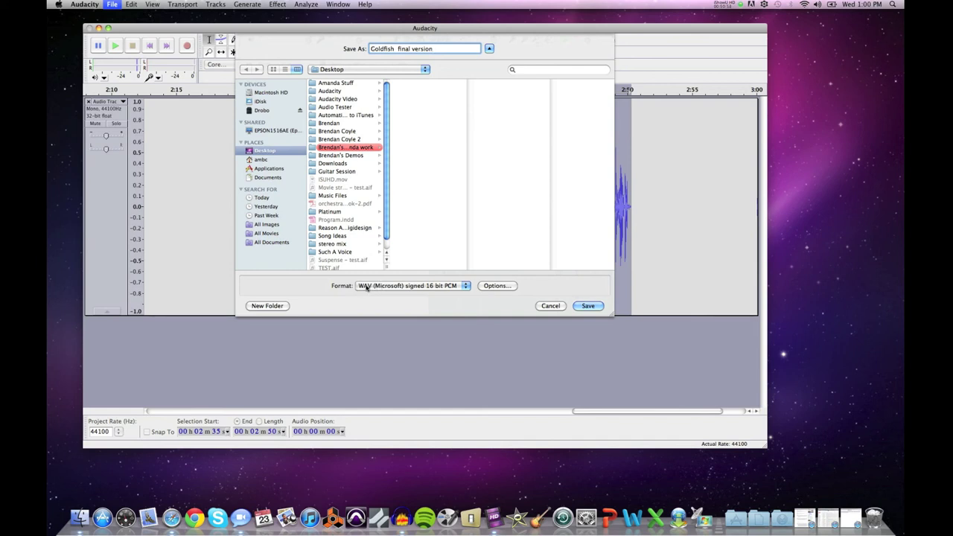
Keep WAV (Microsoft) signed 16 bit PCM as the export format and save the file to the Desktop.
{"action": "left_click", "coordinate": [437, 290]}
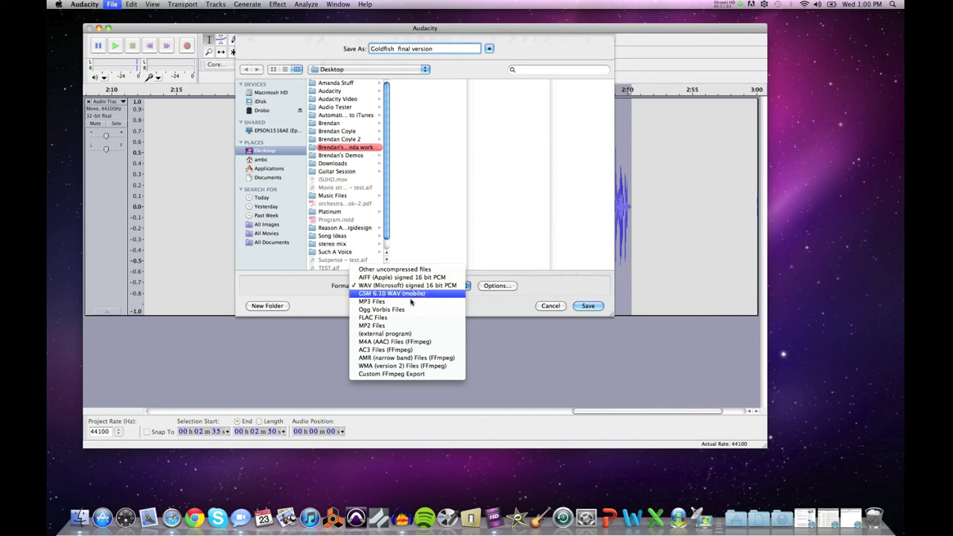
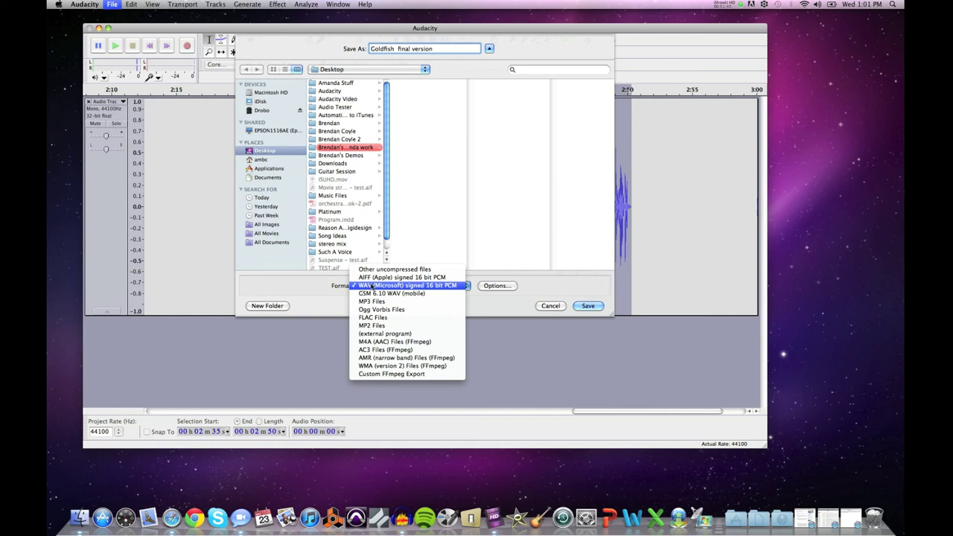
{"action": "left_click", "coordinate": [371, 287]}
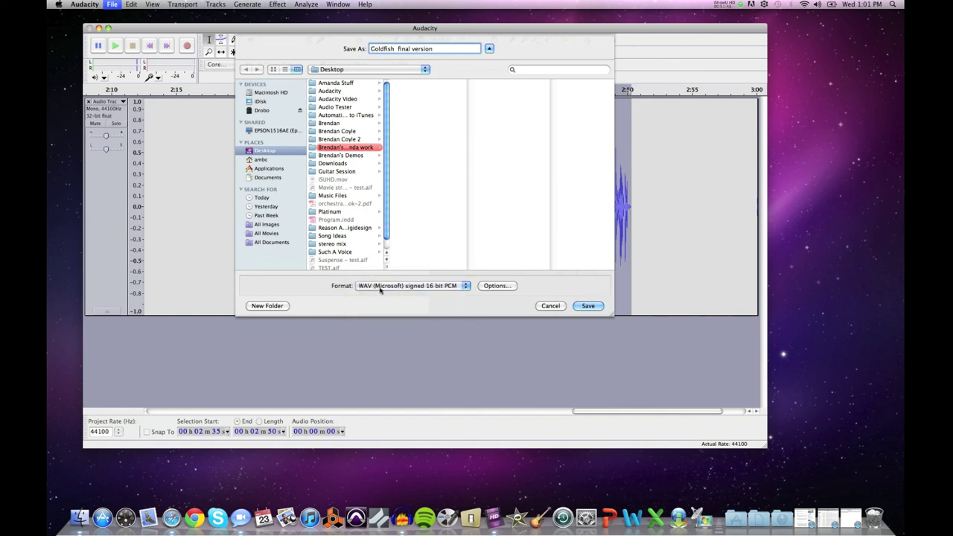
{"action": "left_click", "coordinate": [589, 306]}
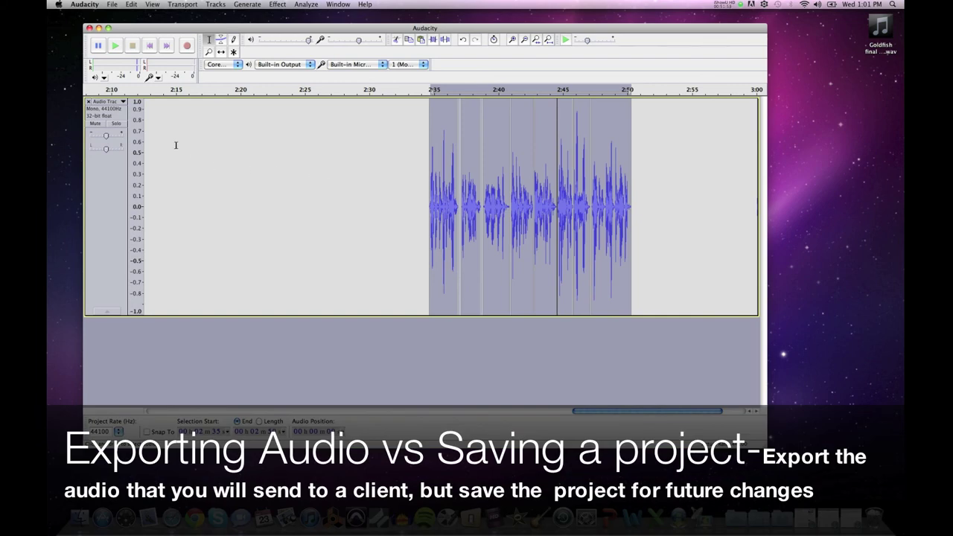
Save the session on the Desktop as an Audacity project named "5-23-12 Goldfish", and close the project.
{"action": "left_click", "coordinate": [111, 4]}
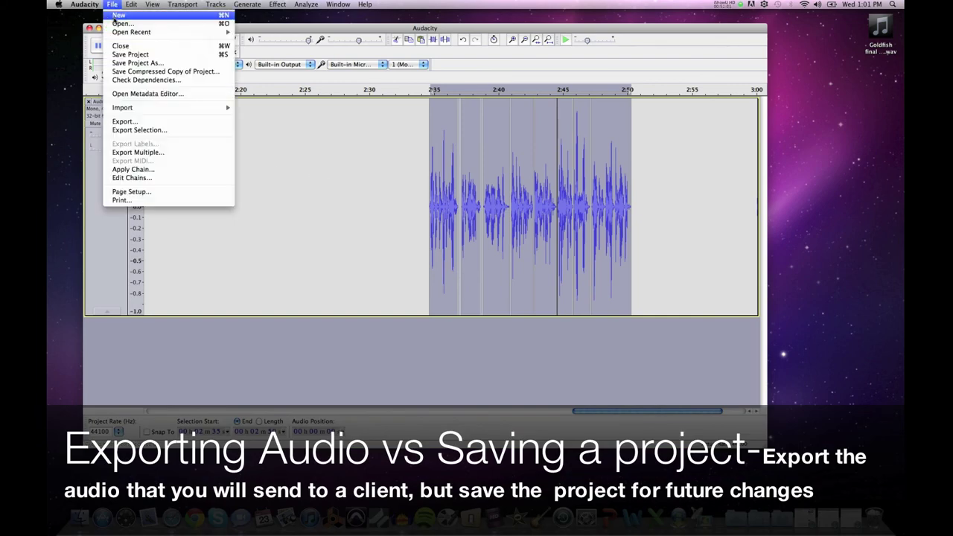
{"action": "left_click", "coordinate": [119, 63]}
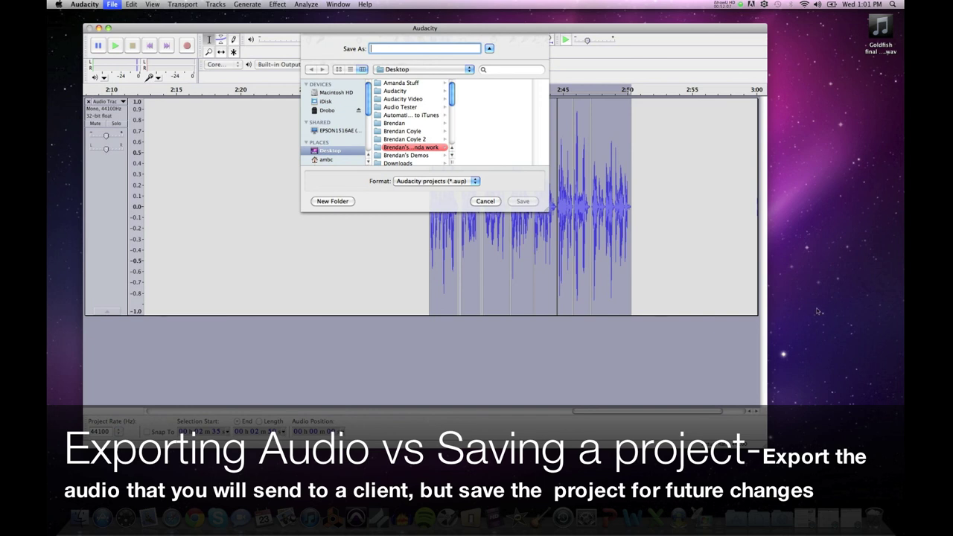
{"action": "left_click_drag", "start_coordinate": [546, 211], "coordinate": [606, 293]}
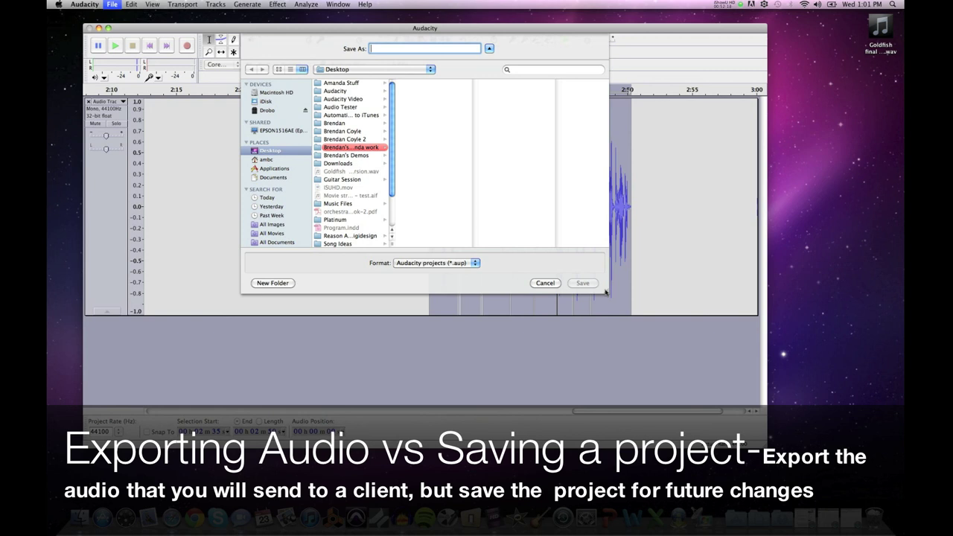
{"action": "left_click", "coordinate": [859, 3]}
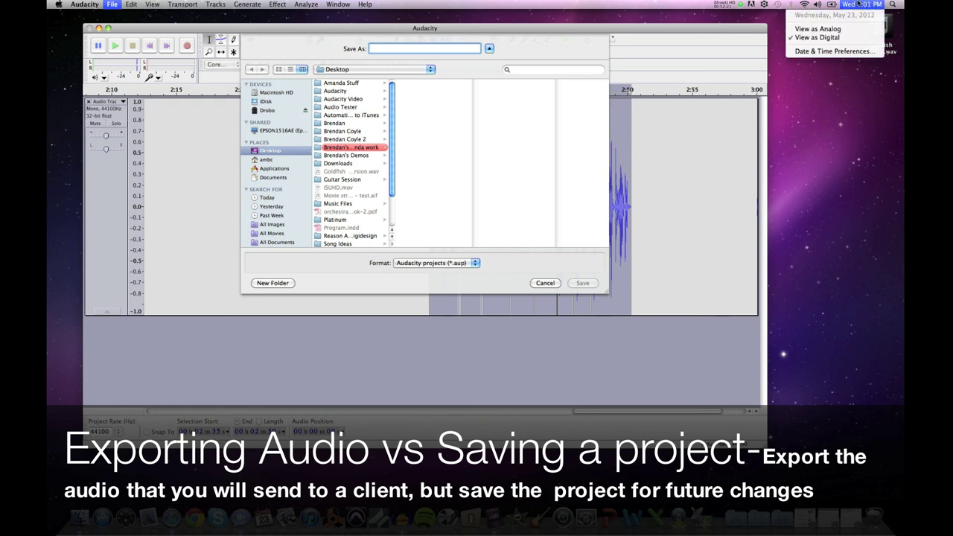
{"action": "left_click", "coordinate": [859, 3]}
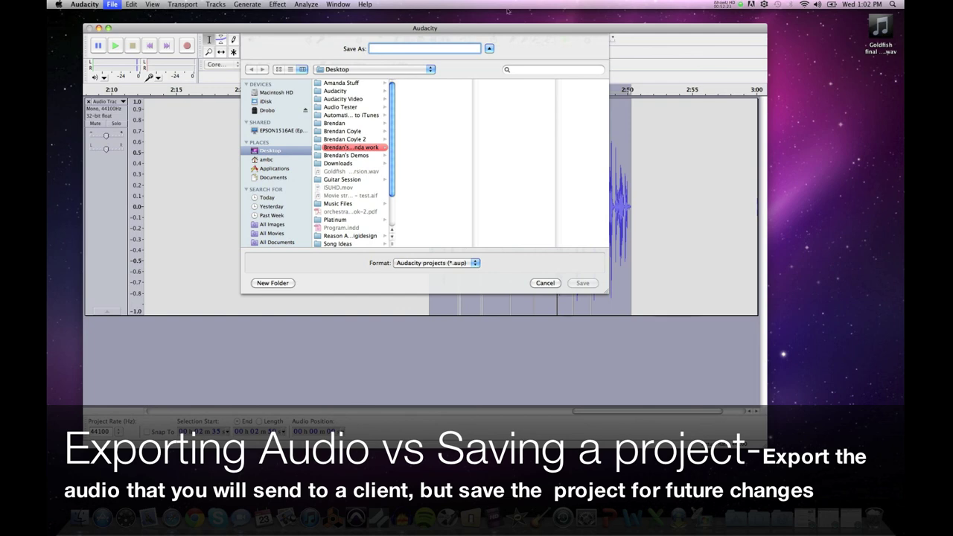
{"action": "type", "text": "5-"}
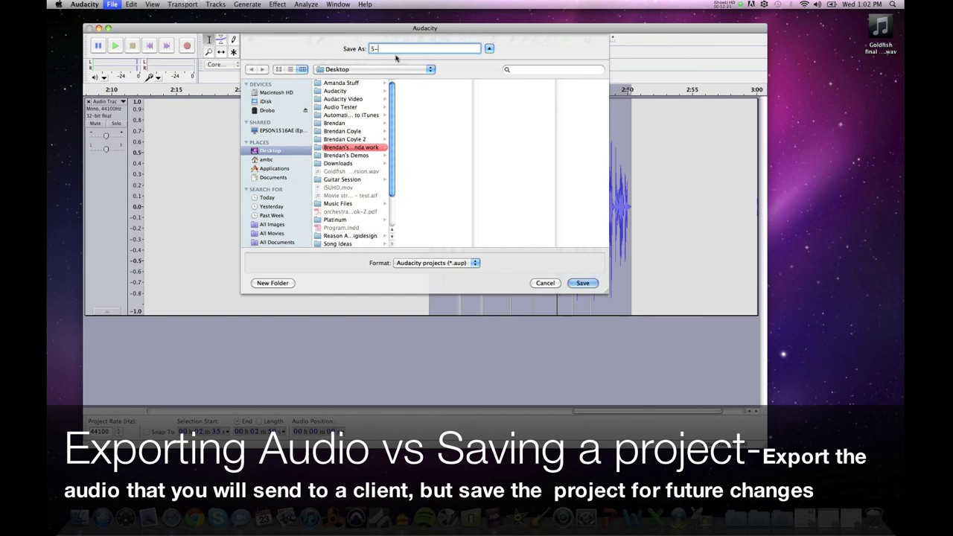
{"action": "type", "text": "23-12 Goldfish"}
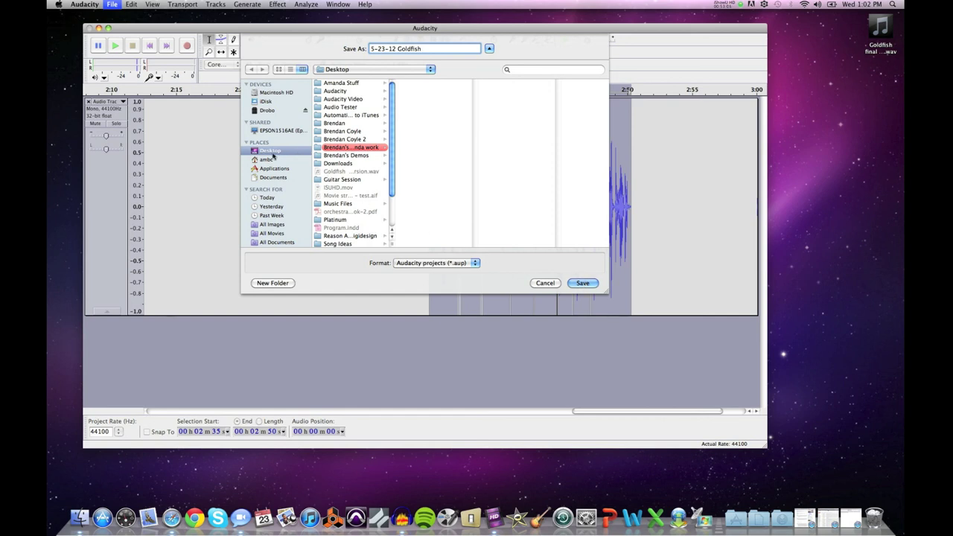
{"action": "left_click", "coordinate": [583, 284]}
{"action": "left_click", "coordinate": [113, 5]}
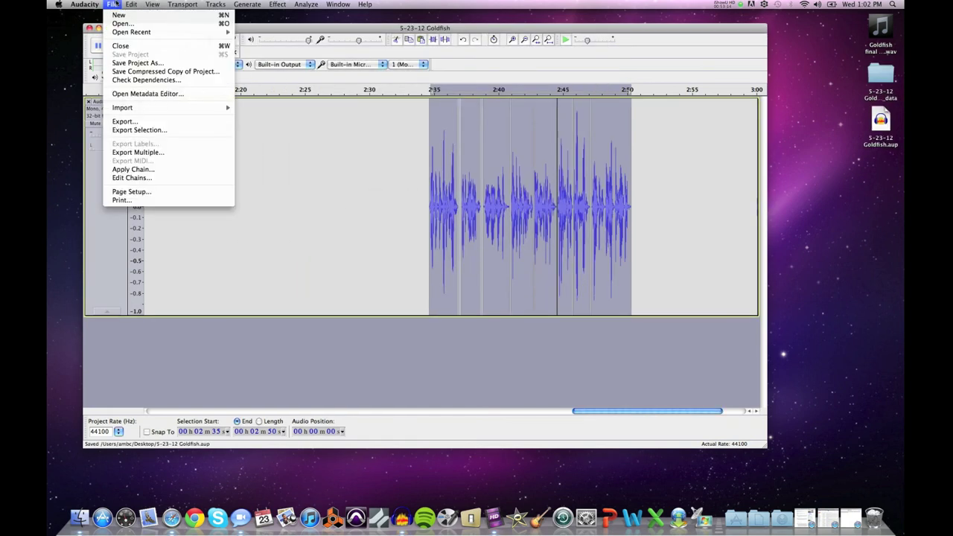
{"action": "left_click", "coordinate": [119, 46]}
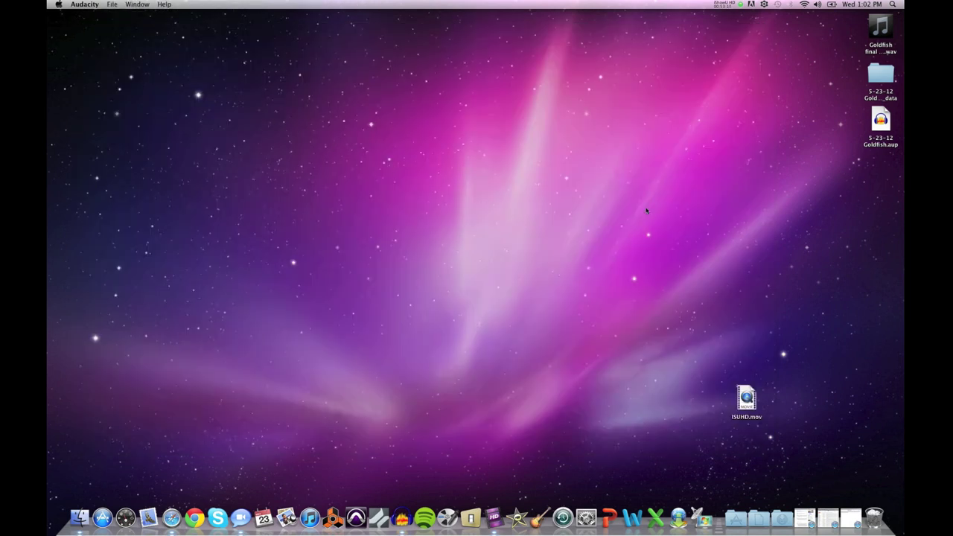
On the desktop, place the project file and its data folder side by side, set the exported WAV well apart, and preview the WAV.
{"action": "left_click_drag", "start_coordinate": [882, 123], "coordinate": [613, 123]}
{"action": "left_click_drag", "start_coordinate": [879, 74], "coordinate": [657, 120]}
{"action": "left_click_drag", "start_coordinate": [865, 52], "coordinate": [309, 125]}
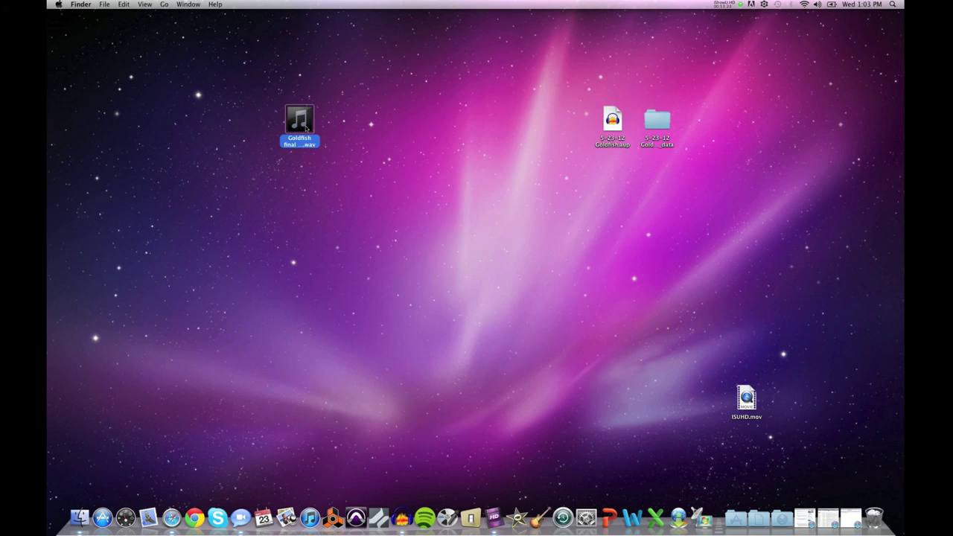
{"action": "key", "text": "space"}
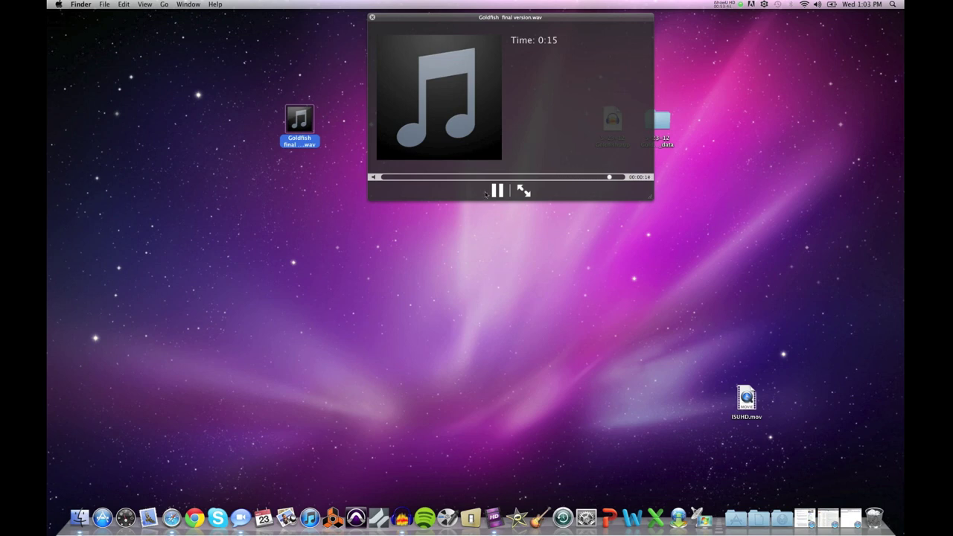
Replay the preview of the exported Goldfish WAV, skip past the middle of the recording, and close the preview.
{"action": "key", "text": "space"}
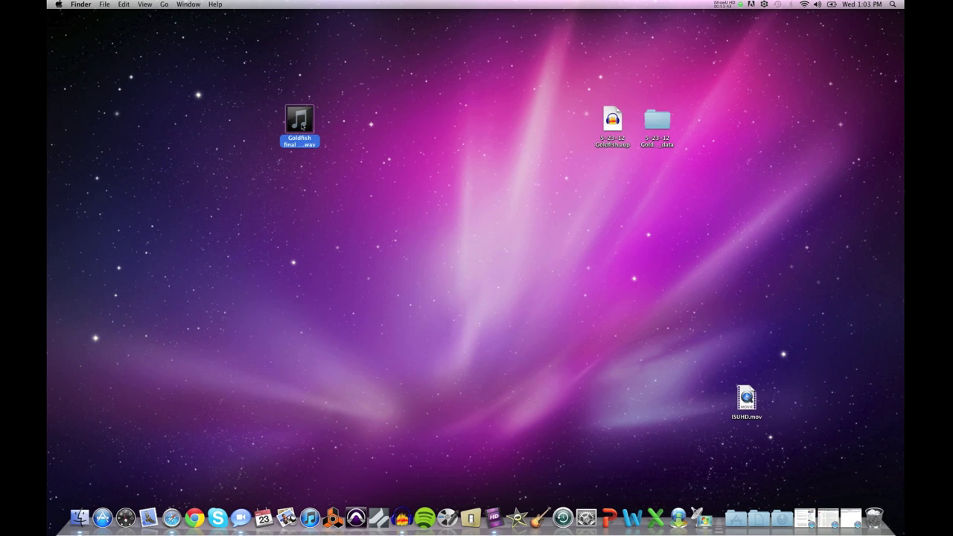
{"action": "key", "text": "space"}
{"action": "key", "text": "space"}
{"action": "key", "text": "space"}
{"action": "key", "text": "space"}
{"action": "key", "text": "space"}
{"action": "key", "text": "space"}
{"action": "key", "text": "space"}
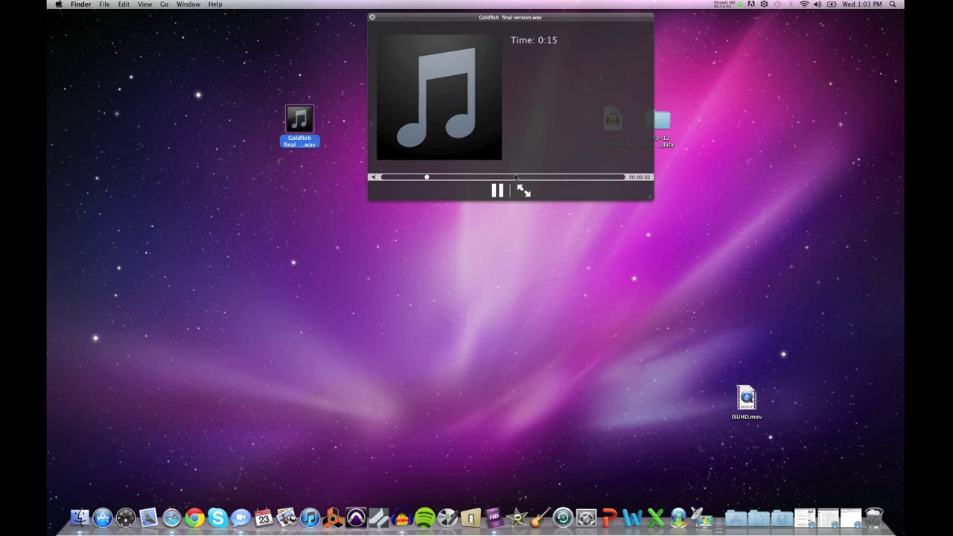
{"action": "left_click", "coordinate": [535, 177]}
{"action": "key", "text": "space"}
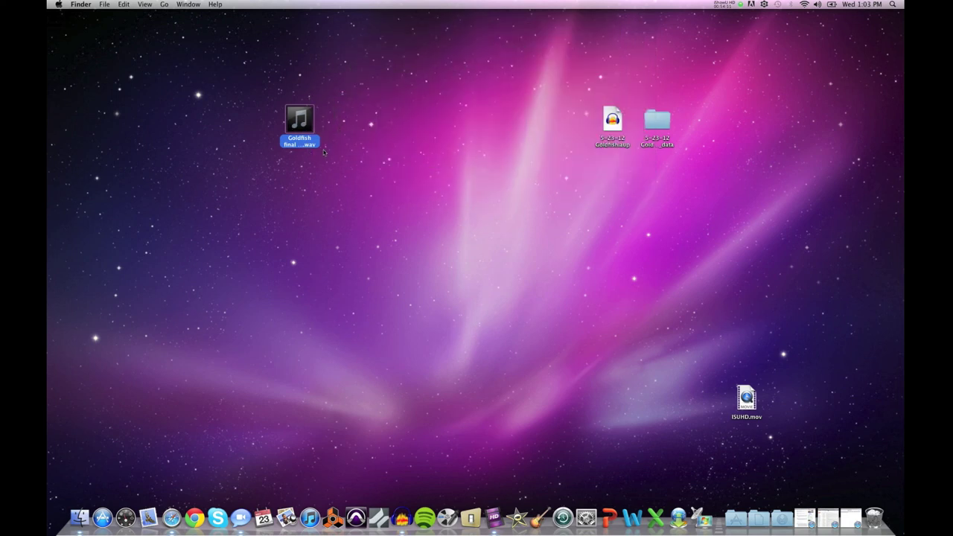
{"action": "left_click", "coordinate": [568, 87]}
{"action": "left_click_drag", "start_coordinate": [567, 87], "coordinate": [660, 167]}
{"action": "left_click", "coordinate": [660, 167]}
{"action": "left_click_drag", "start_coordinate": [562, 90], "coordinate": [630, 149]}
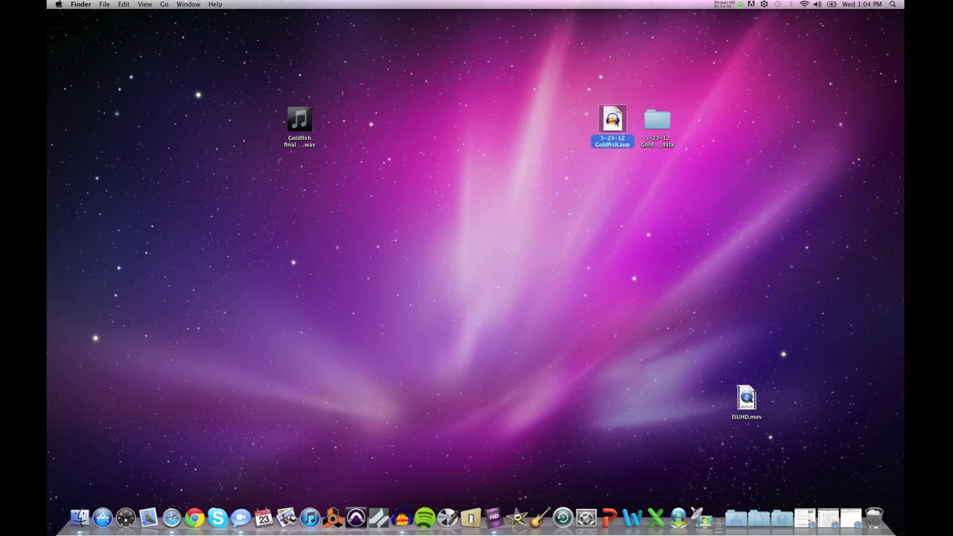
{"action": "left_click", "coordinate": [593, 133]}
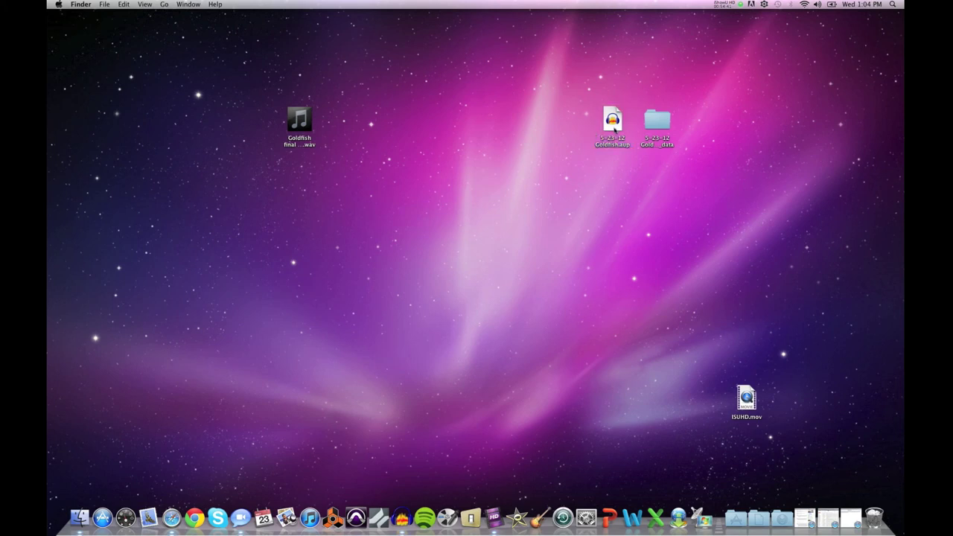
{"action": "left_click_drag", "start_coordinate": [571, 97], "coordinate": [638, 160]}
{"action": "left_click", "coordinate": [638, 161]}
Look through the project's data folder down to the audio files in e00 > d00, and close it.
{"action": "double_click", "coordinate": [656, 125]}
{"action": "left_click", "coordinate": [509, 120]}
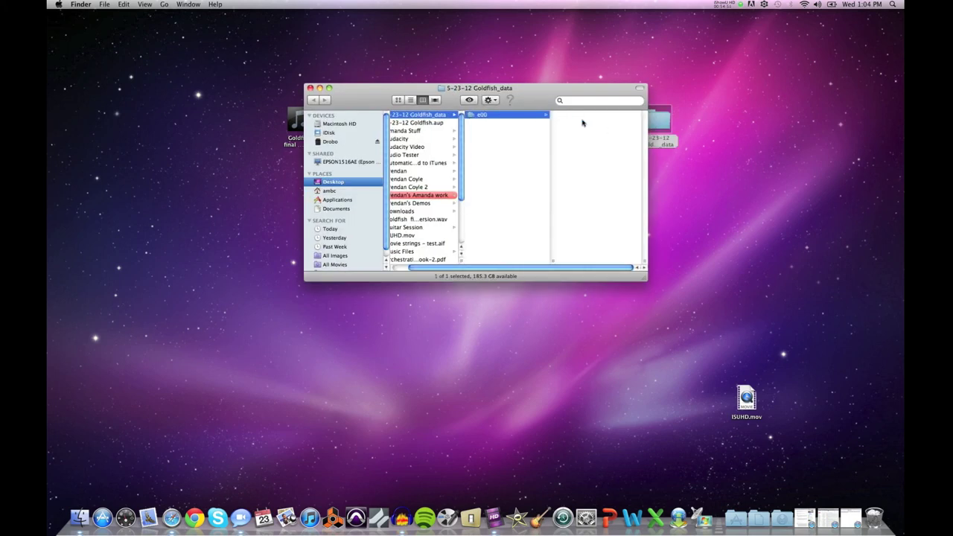
{"action": "left_click", "coordinate": [582, 117]}
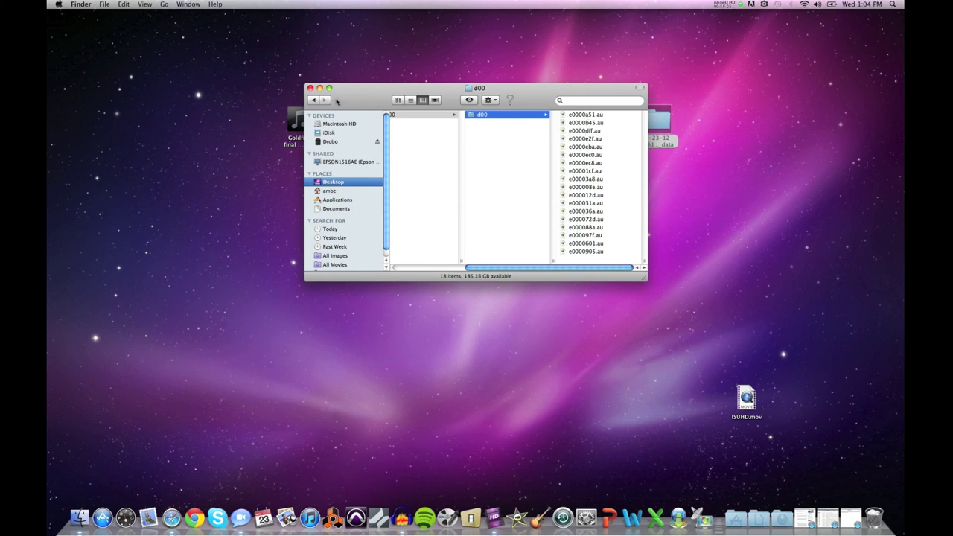
{"action": "left_click", "coordinate": [310, 89]}
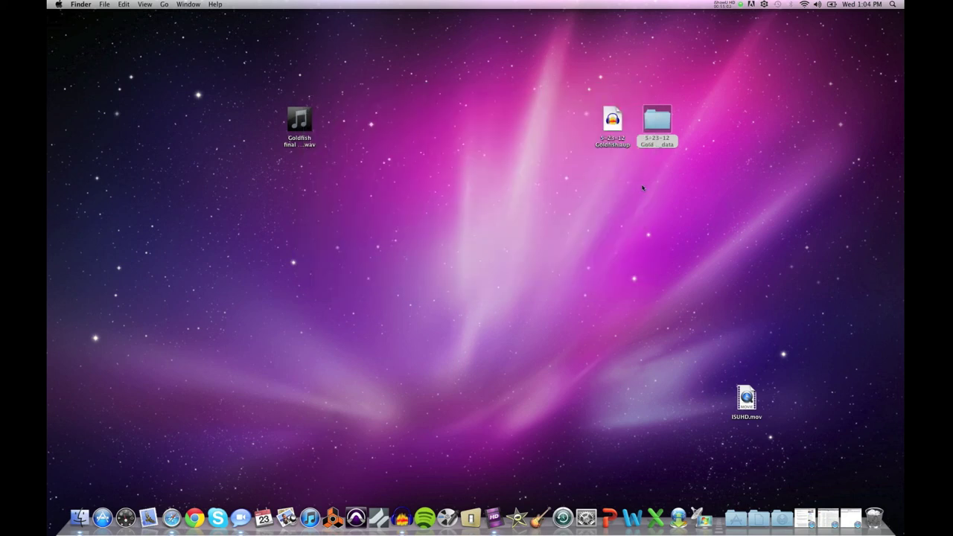
{"action": "left_click", "coordinate": [643, 188]}
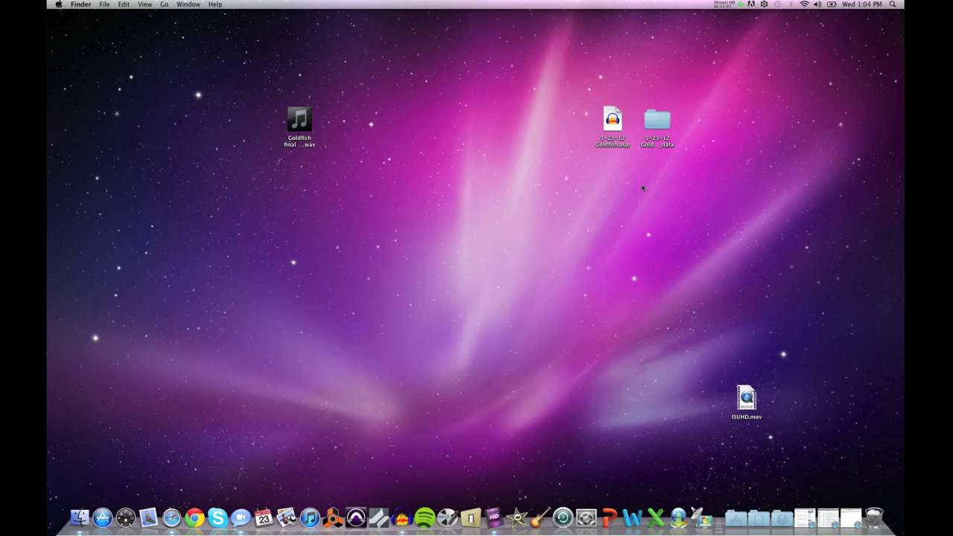
Create a new desktop folder named "5-23-12 Goldfish Audacity session".
{"action": "left_click", "coordinate": [105, 4]}
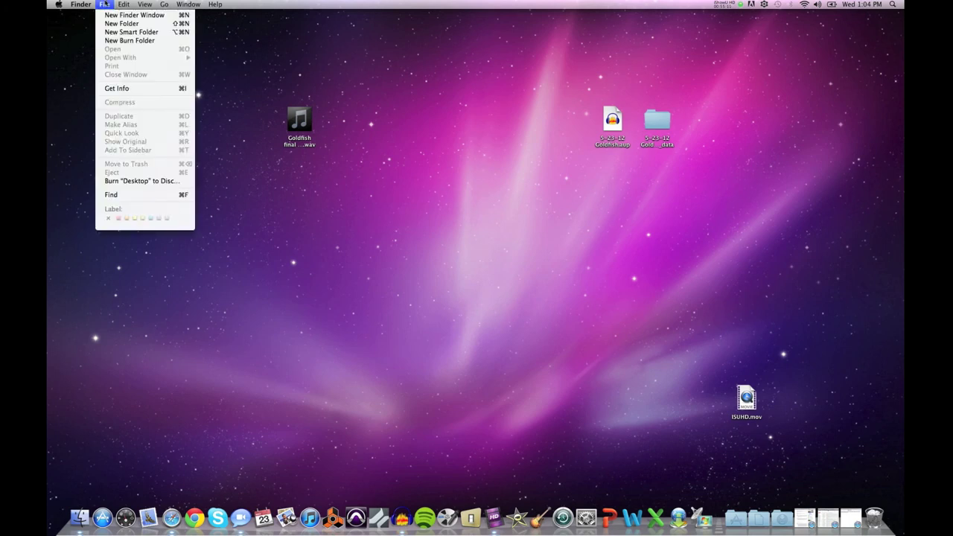
{"action": "left_click", "coordinate": [119, 24]}
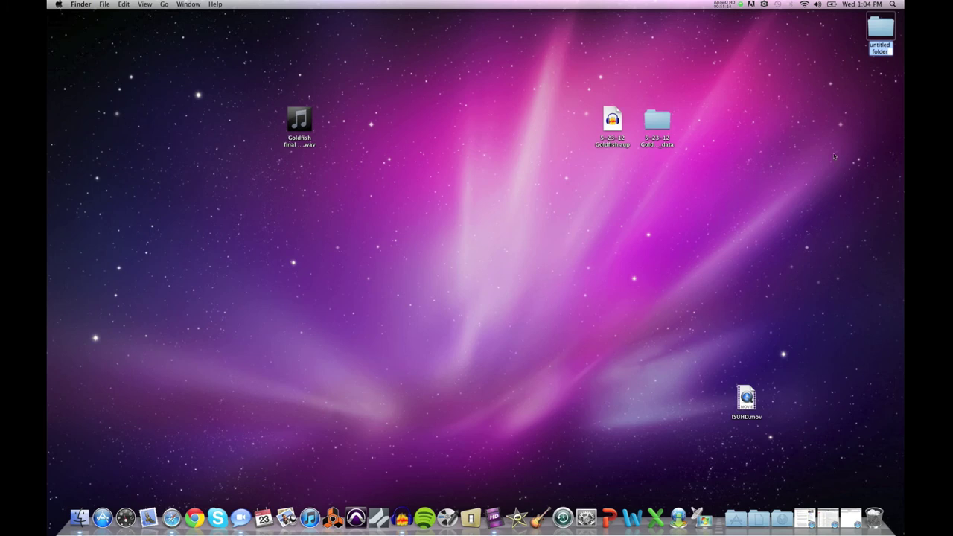
{"action": "type", "text": "5-23-12 Goldfish Aud"}
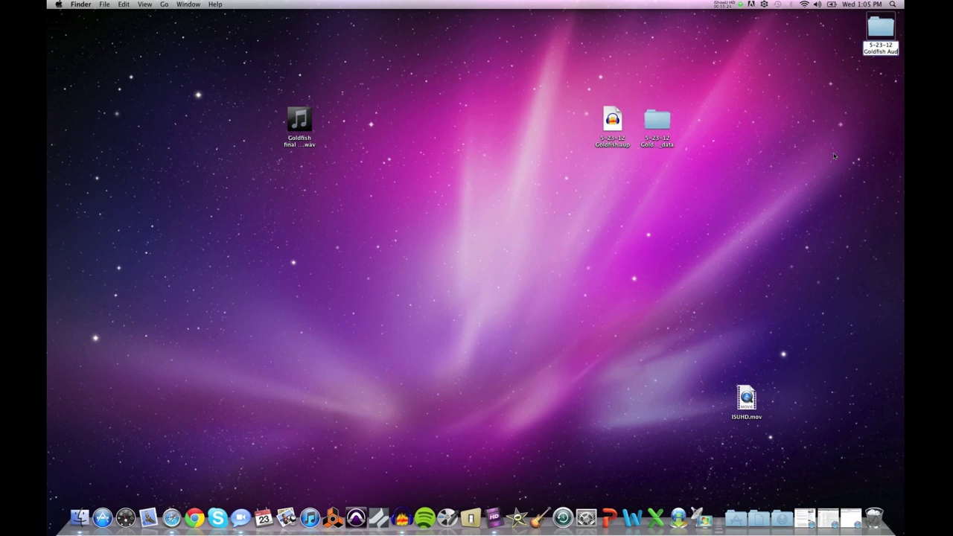
{"action": "type", "text": "acity session"}
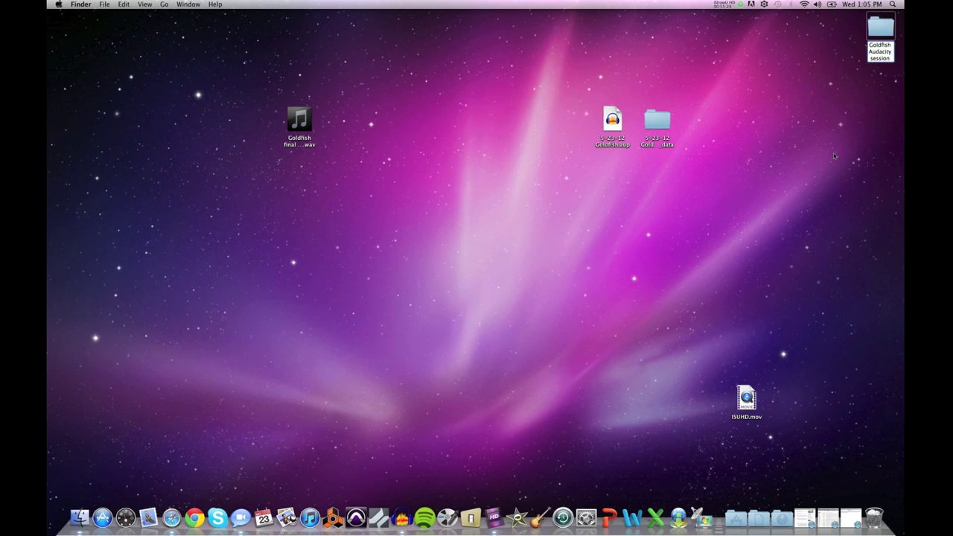
{"action": "key", "text": "Return"}
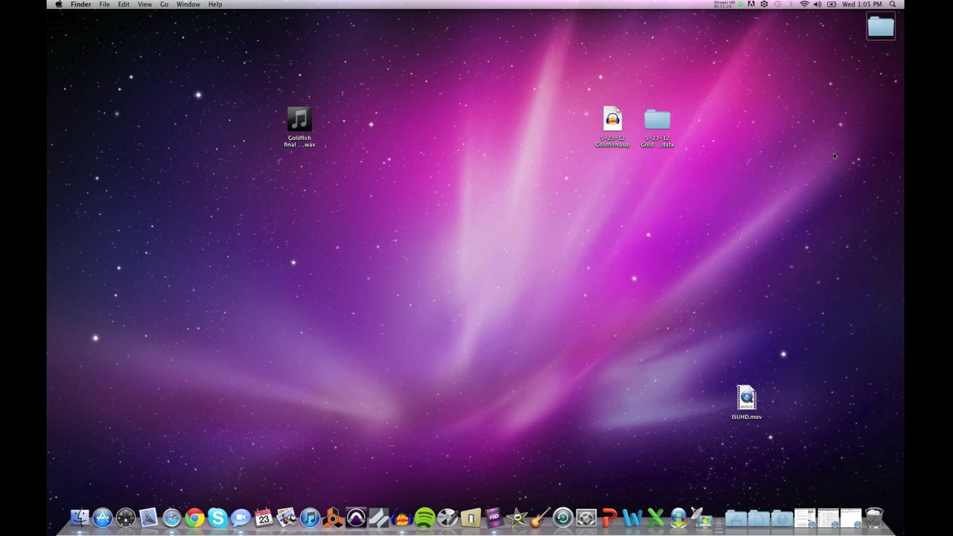
Move the Audacity project file and its data folder into the new session folder, and check the folder's contents.
{"action": "left_click_drag", "start_coordinate": [593, 114], "coordinate": [569, 111]}
{"action": "double_click", "coordinate": [569, 112]}
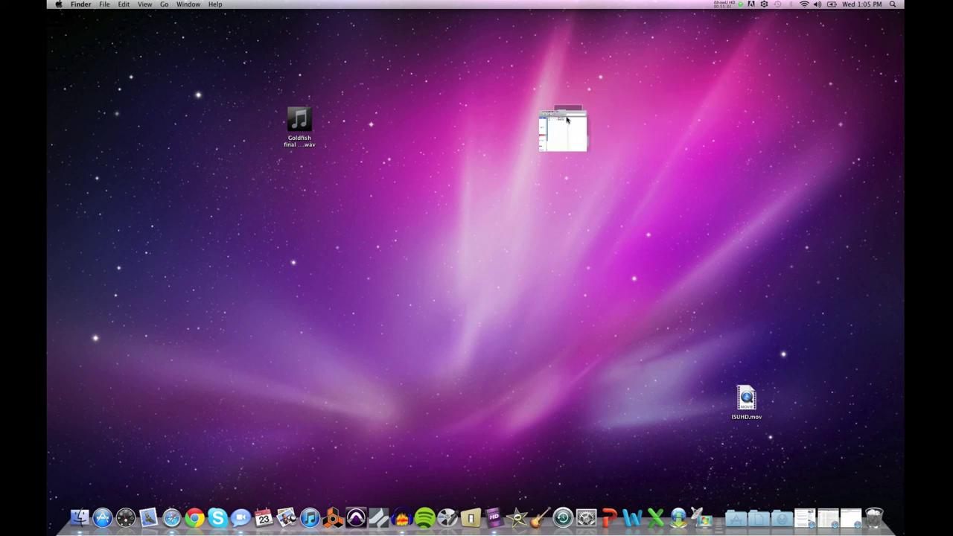
{"action": "left_click", "coordinate": [507, 117]}
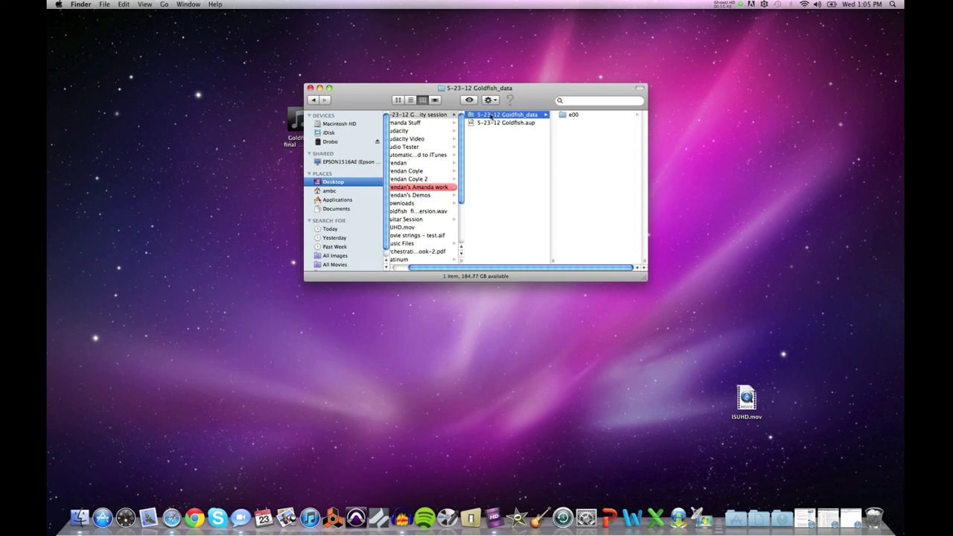
{"action": "left_click", "coordinate": [309, 88]}
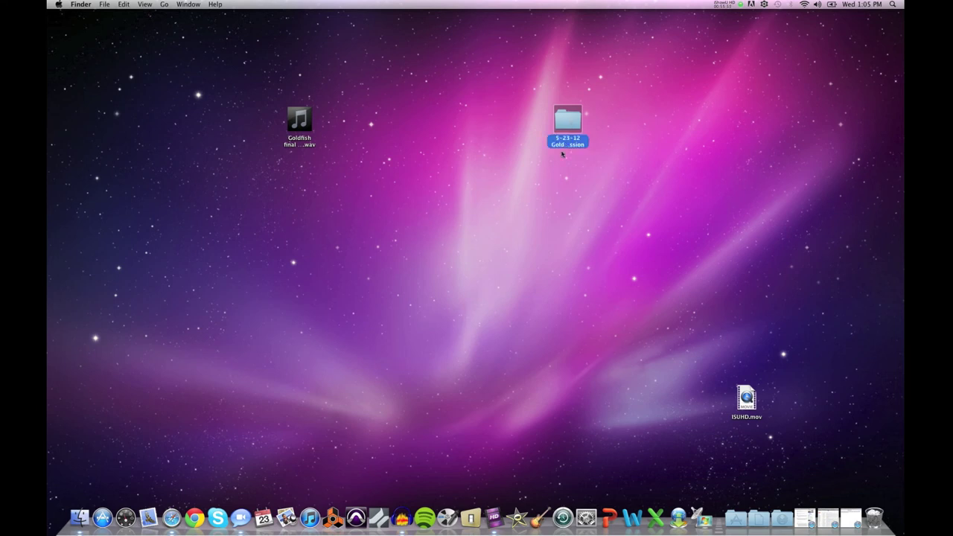
Move the exported Goldfish WAV from the desktop into the session folder and close the folder window.
{"action": "left_click", "coordinate": [301, 123]}
{"action": "left_click_drag", "start_coordinate": [302, 123], "coordinate": [507, 140]}
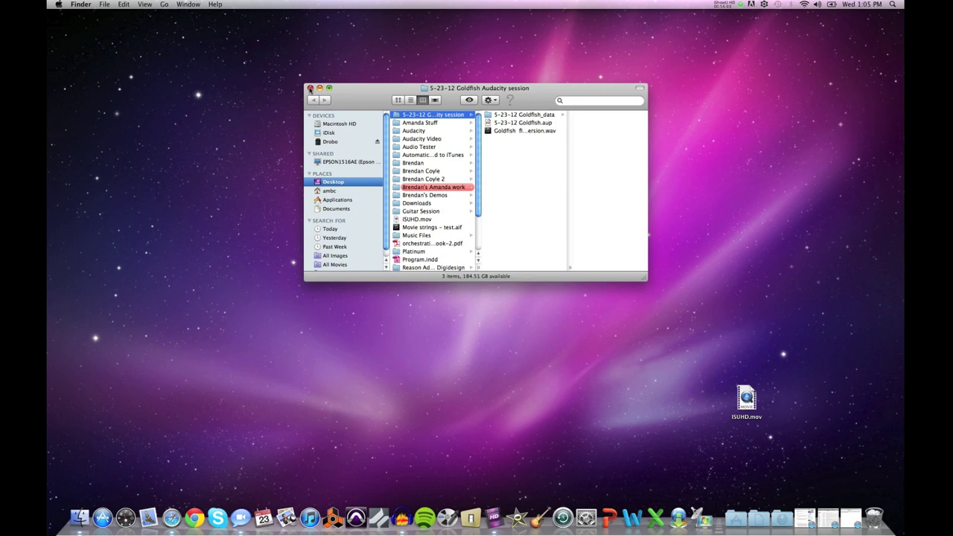
{"action": "left_click", "coordinate": [310, 89]}
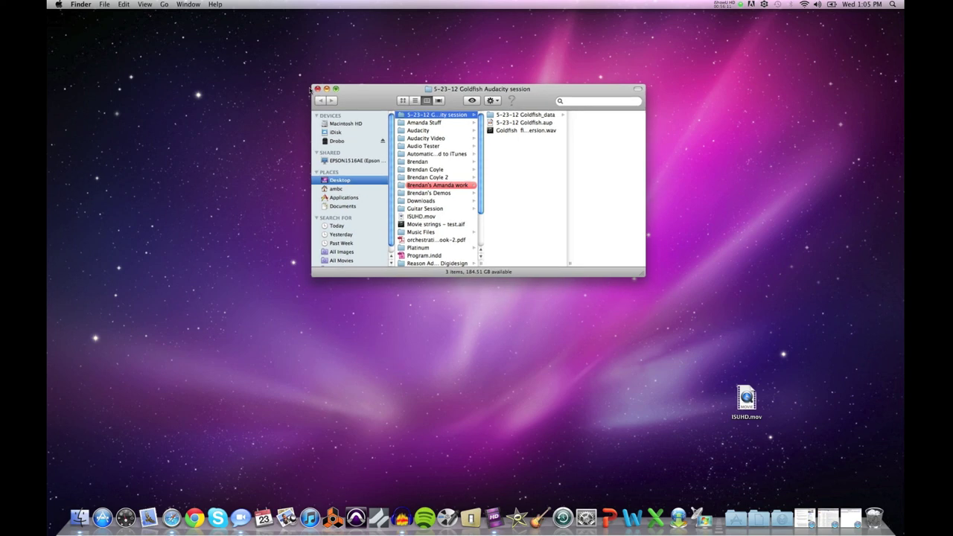
Reopen the session folder, widen its file name column, view the details of the final version WAV, and close the folder.
{"action": "double_click", "coordinate": [575, 121]}
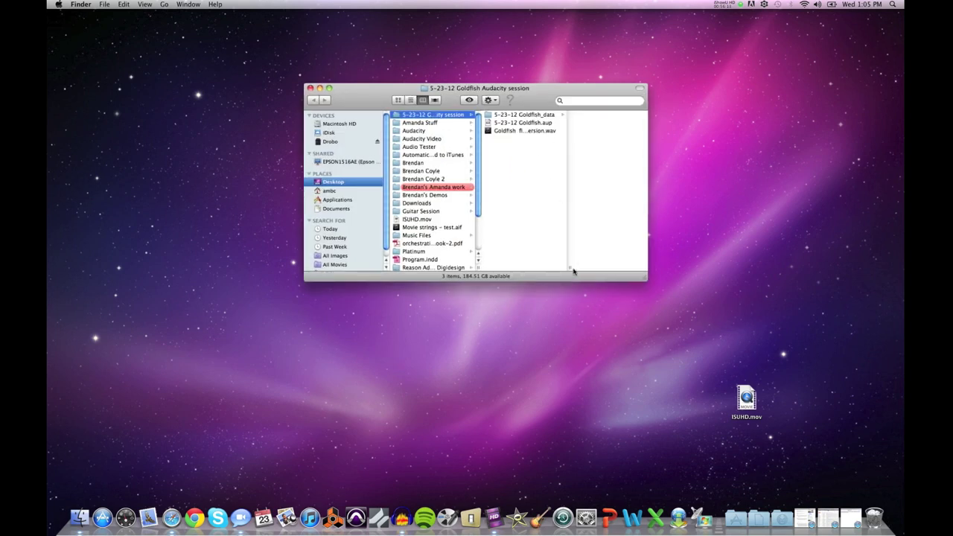
{"action": "left_click_drag", "start_coordinate": [571, 269], "coordinate": [642, 268]}
{"action": "left_click", "coordinate": [527, 131]}
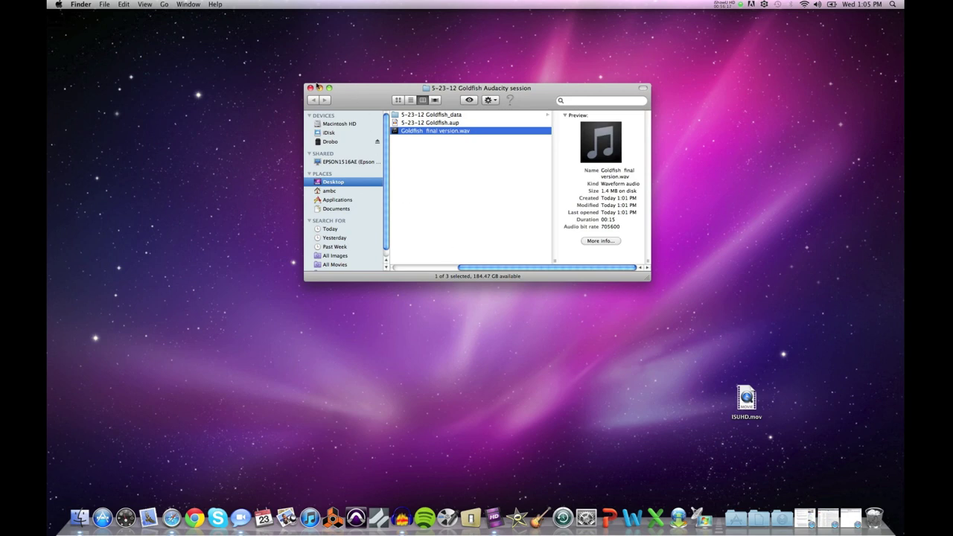
{"action": "left_click", "coordinate": [310, 87]}
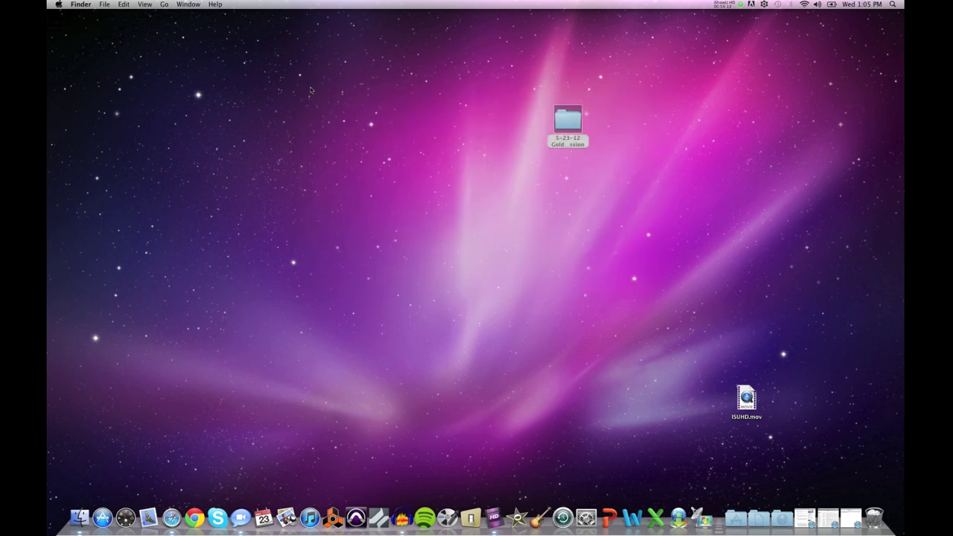